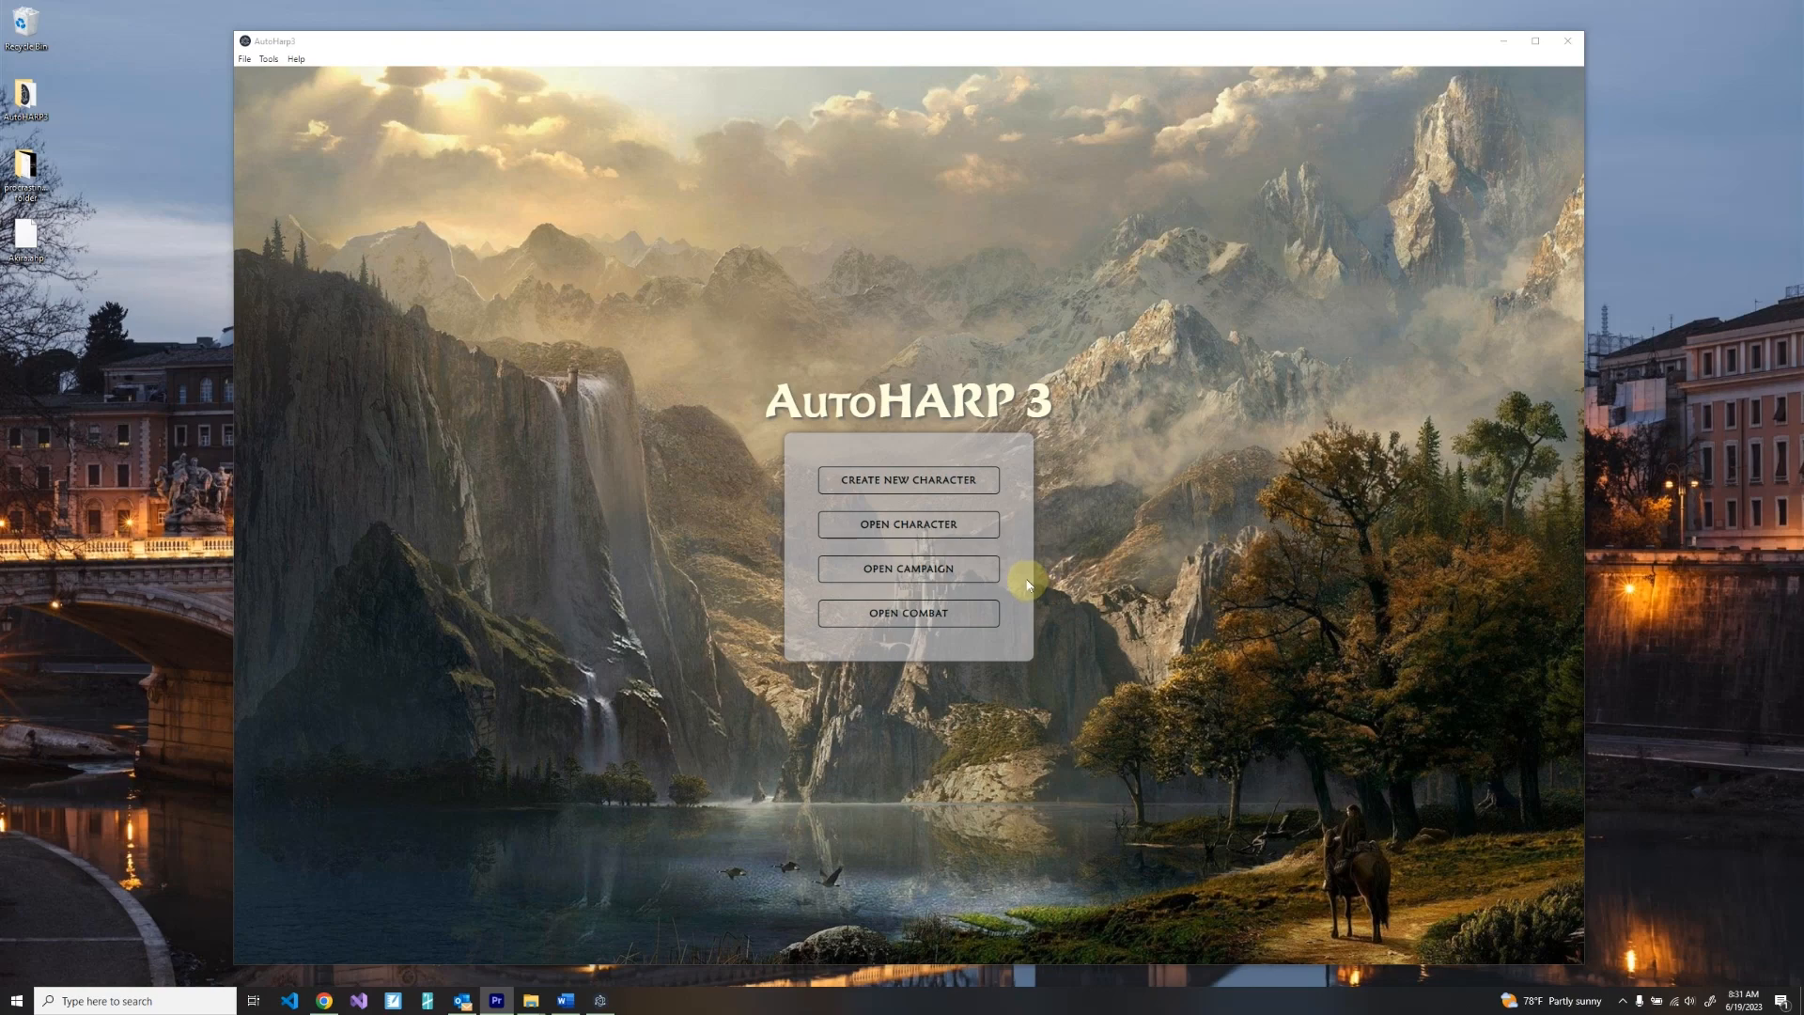
Open the character file Akira.ahp and look over its Equipment, Magic and Statistics sections.
click(919, 537)
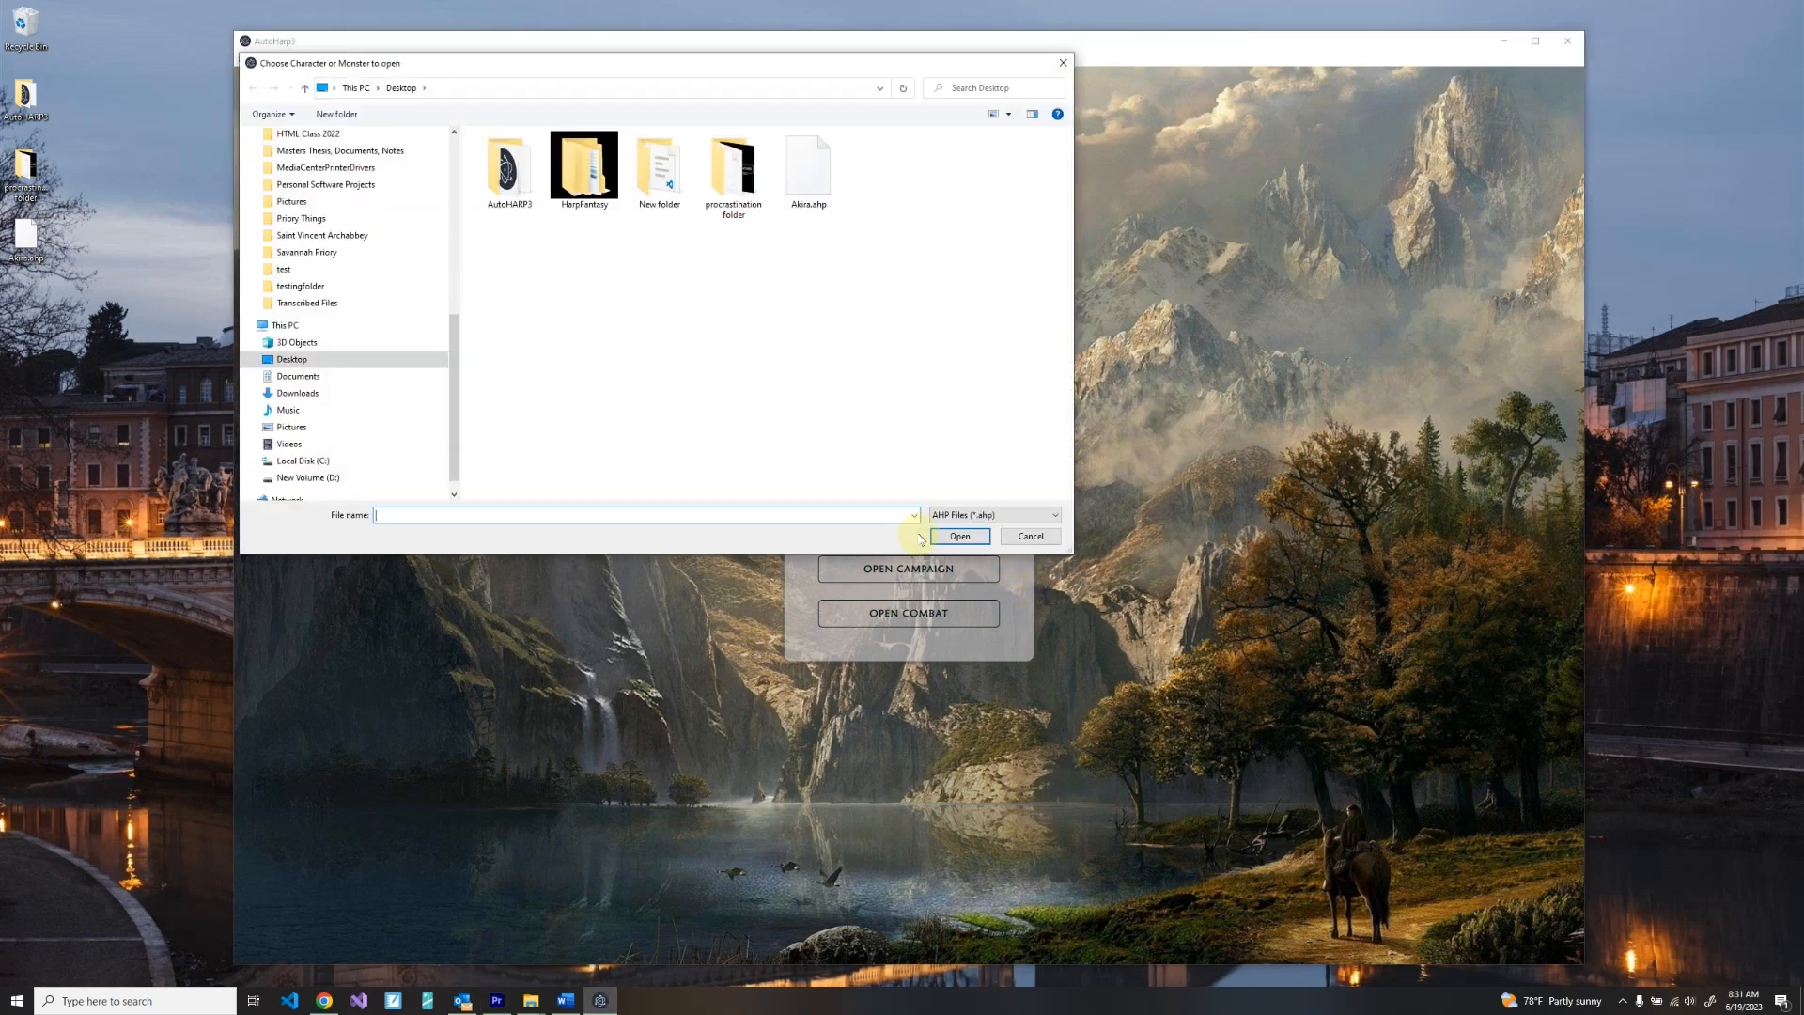
double_click(816, 184)
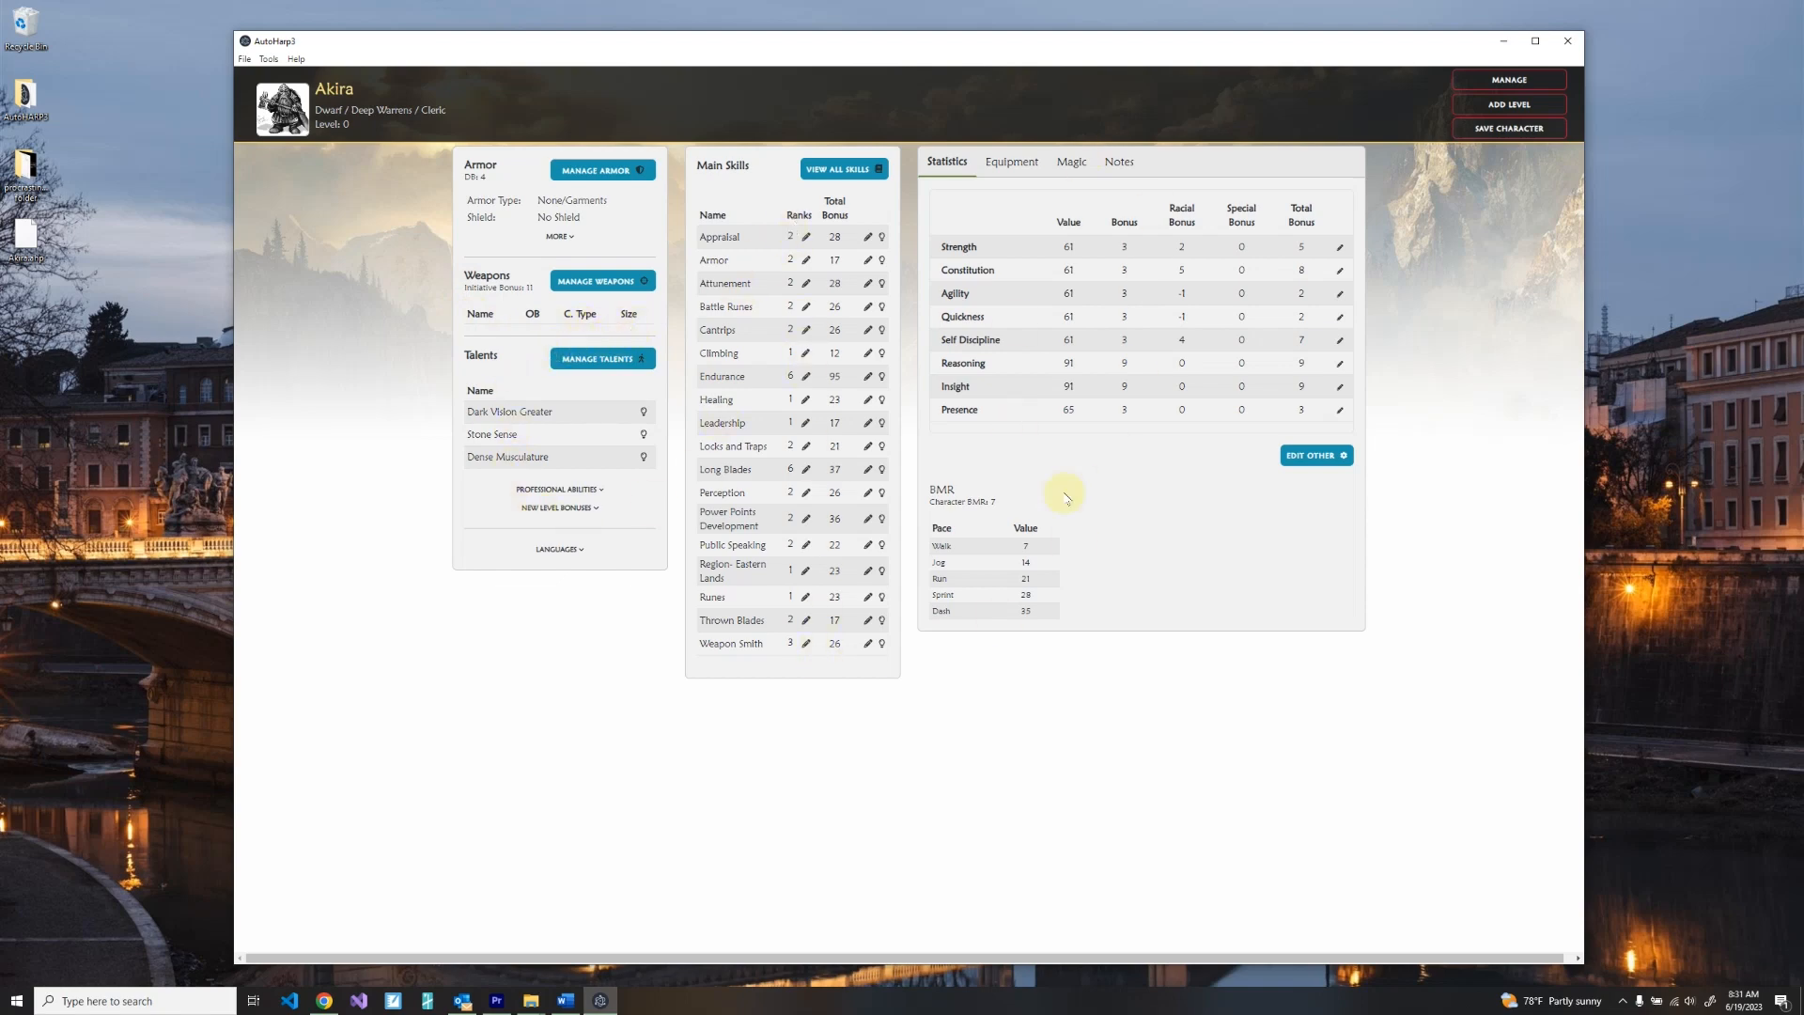
click(1022, 171)
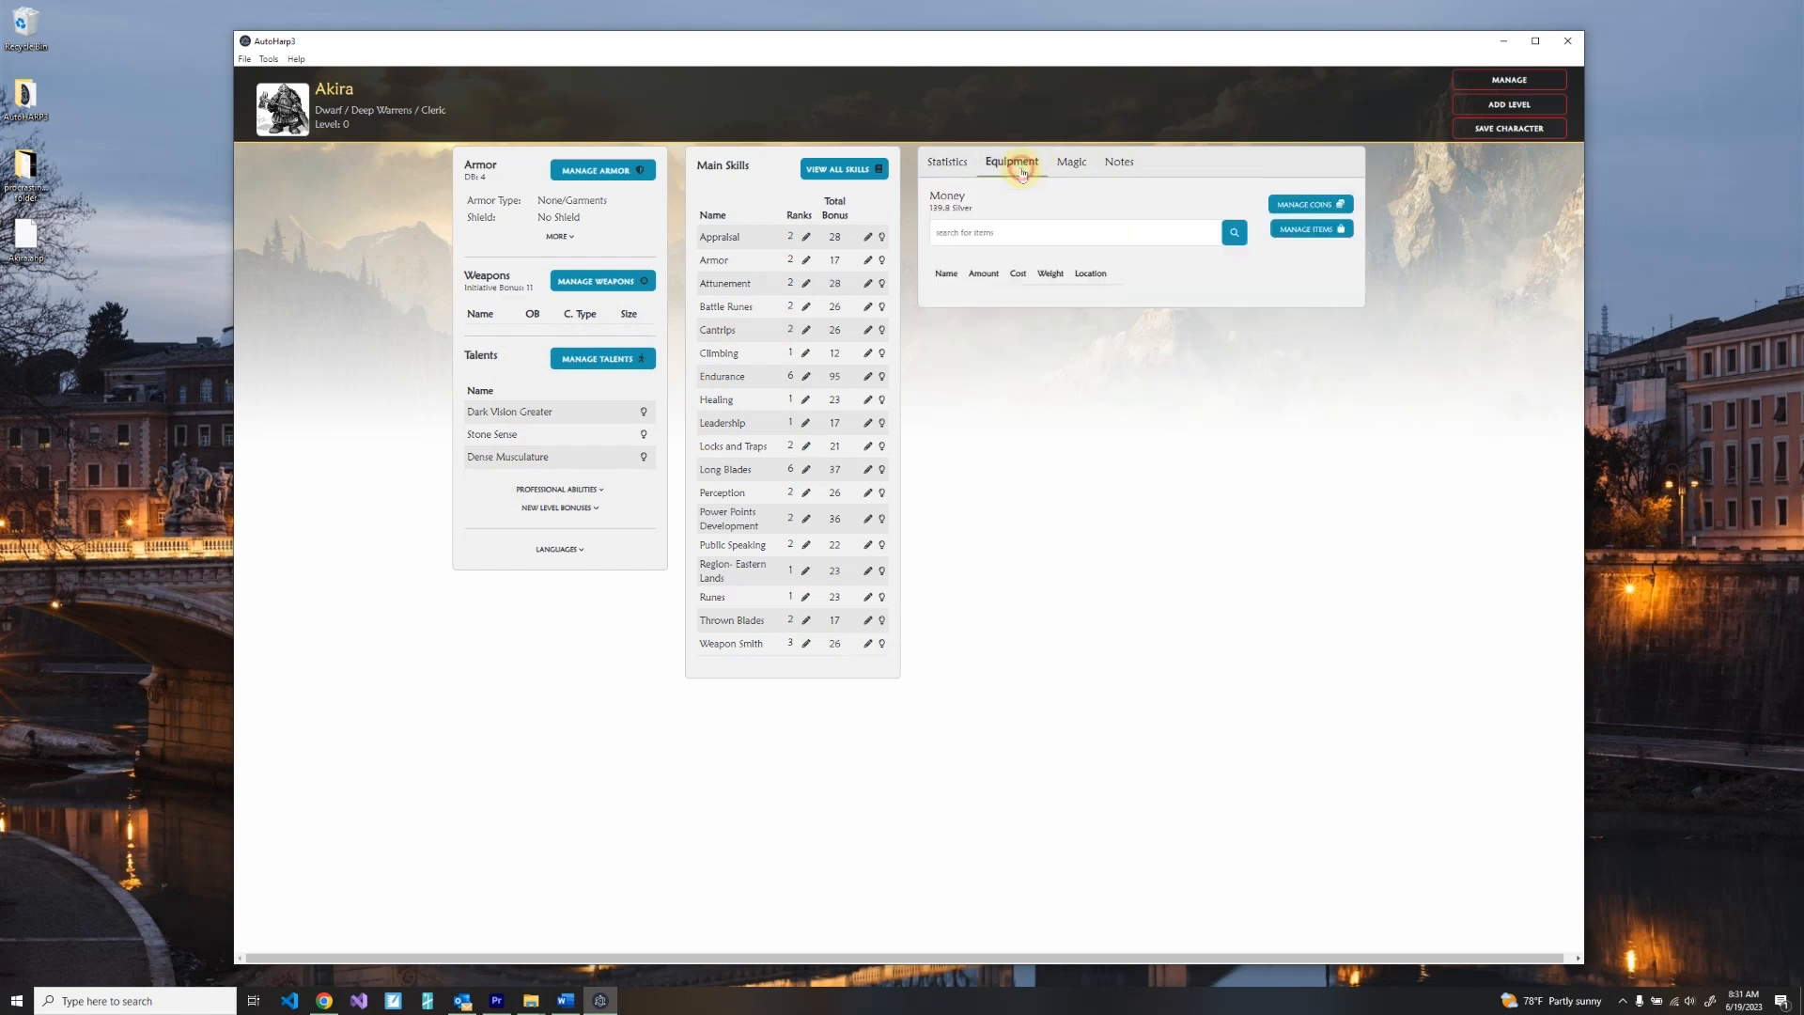
click(1073, 170)
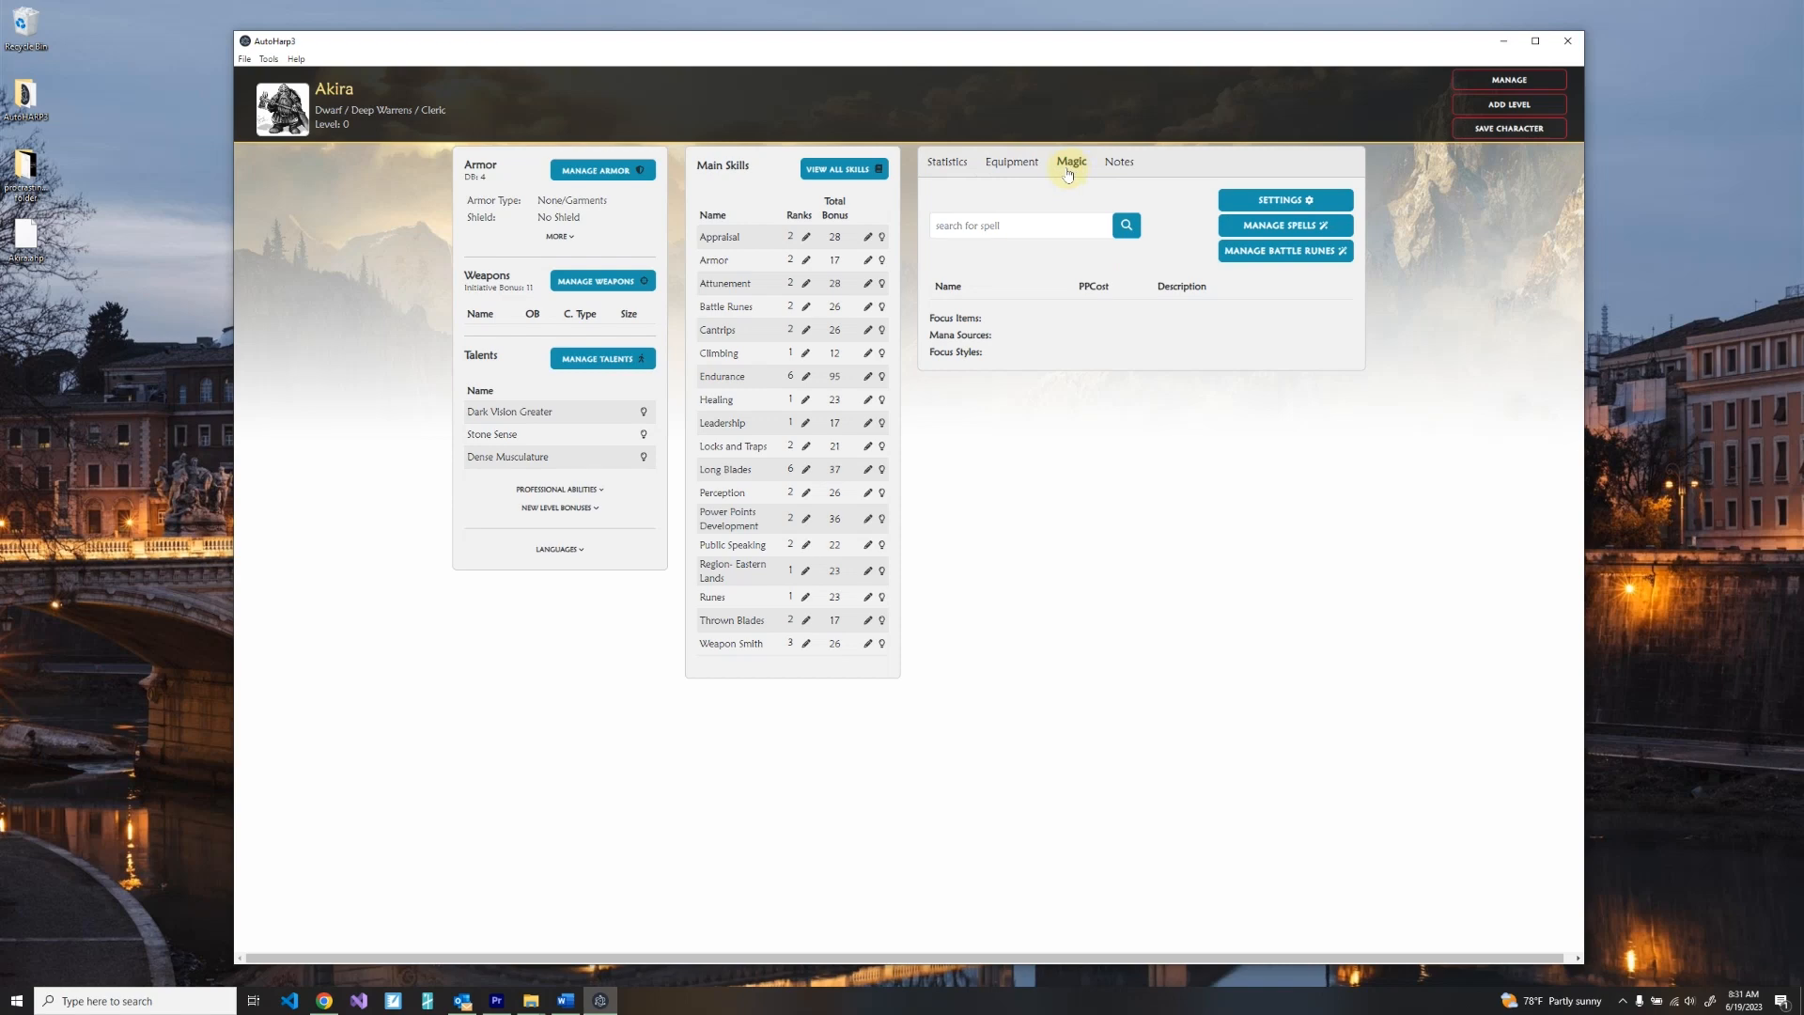
click(946, 168)
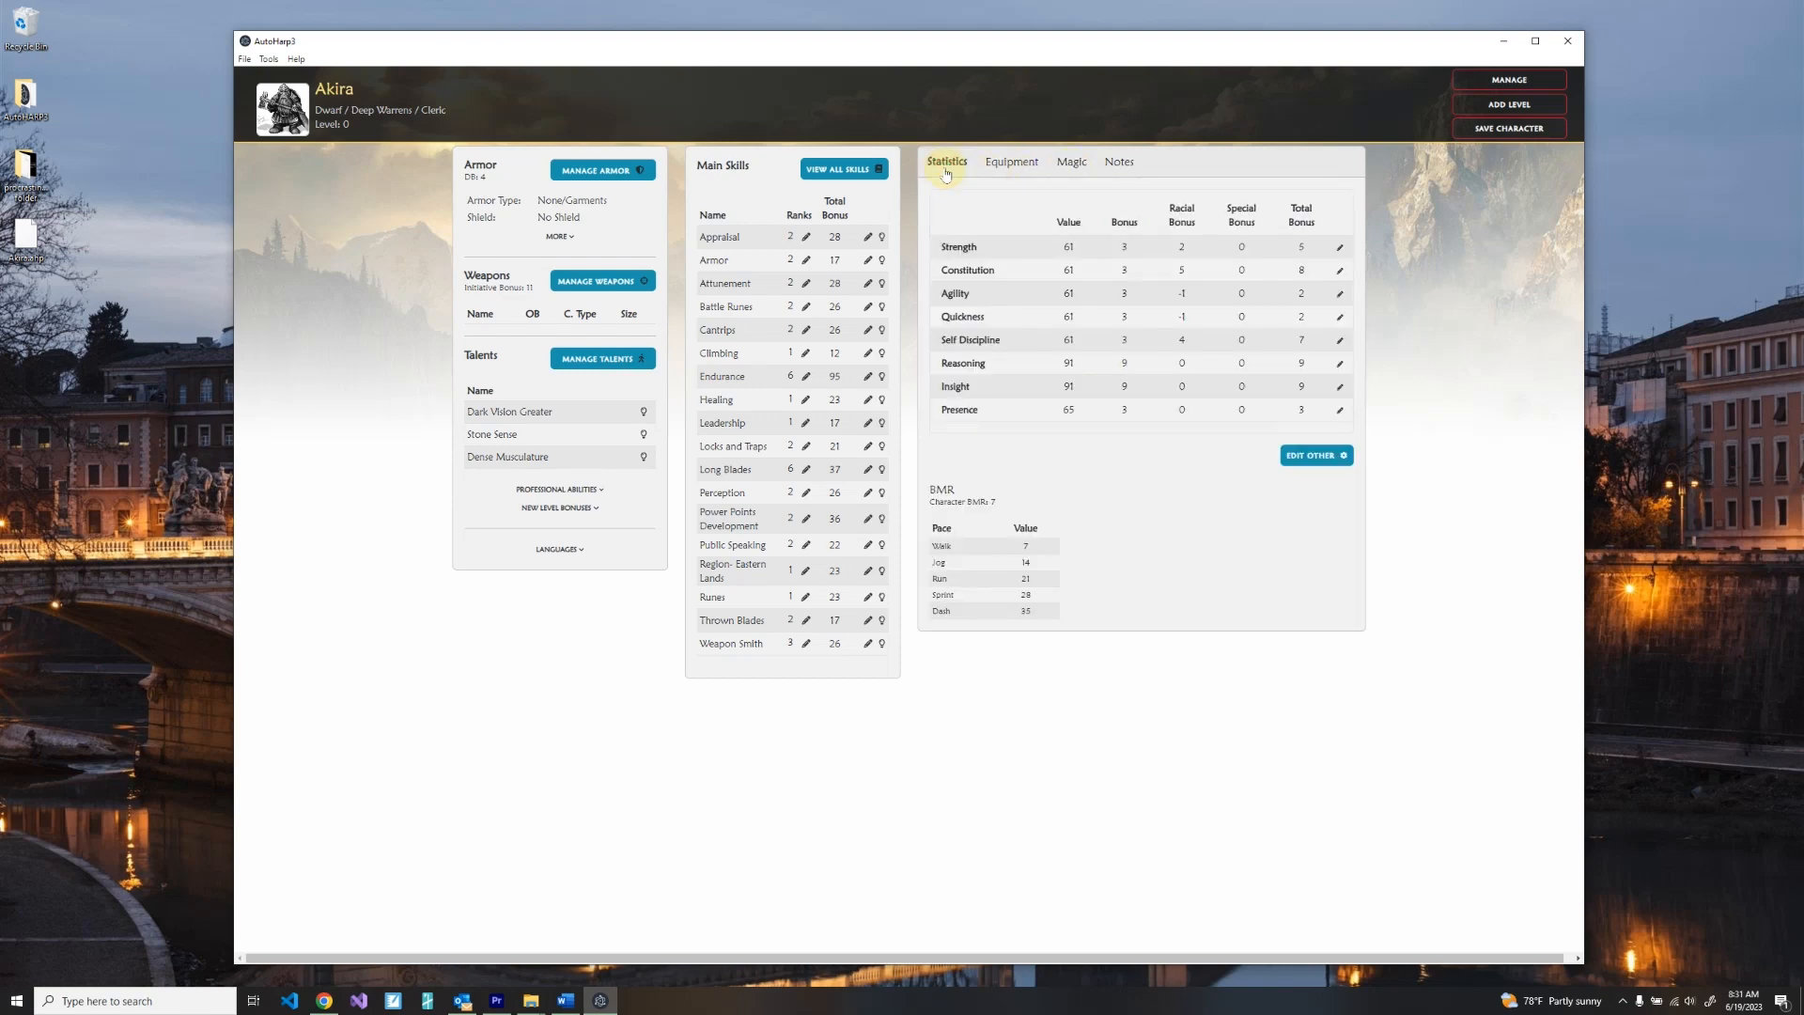
Open the character's armor management page and set the full armor type to Soft Leather.
click(641, 178)
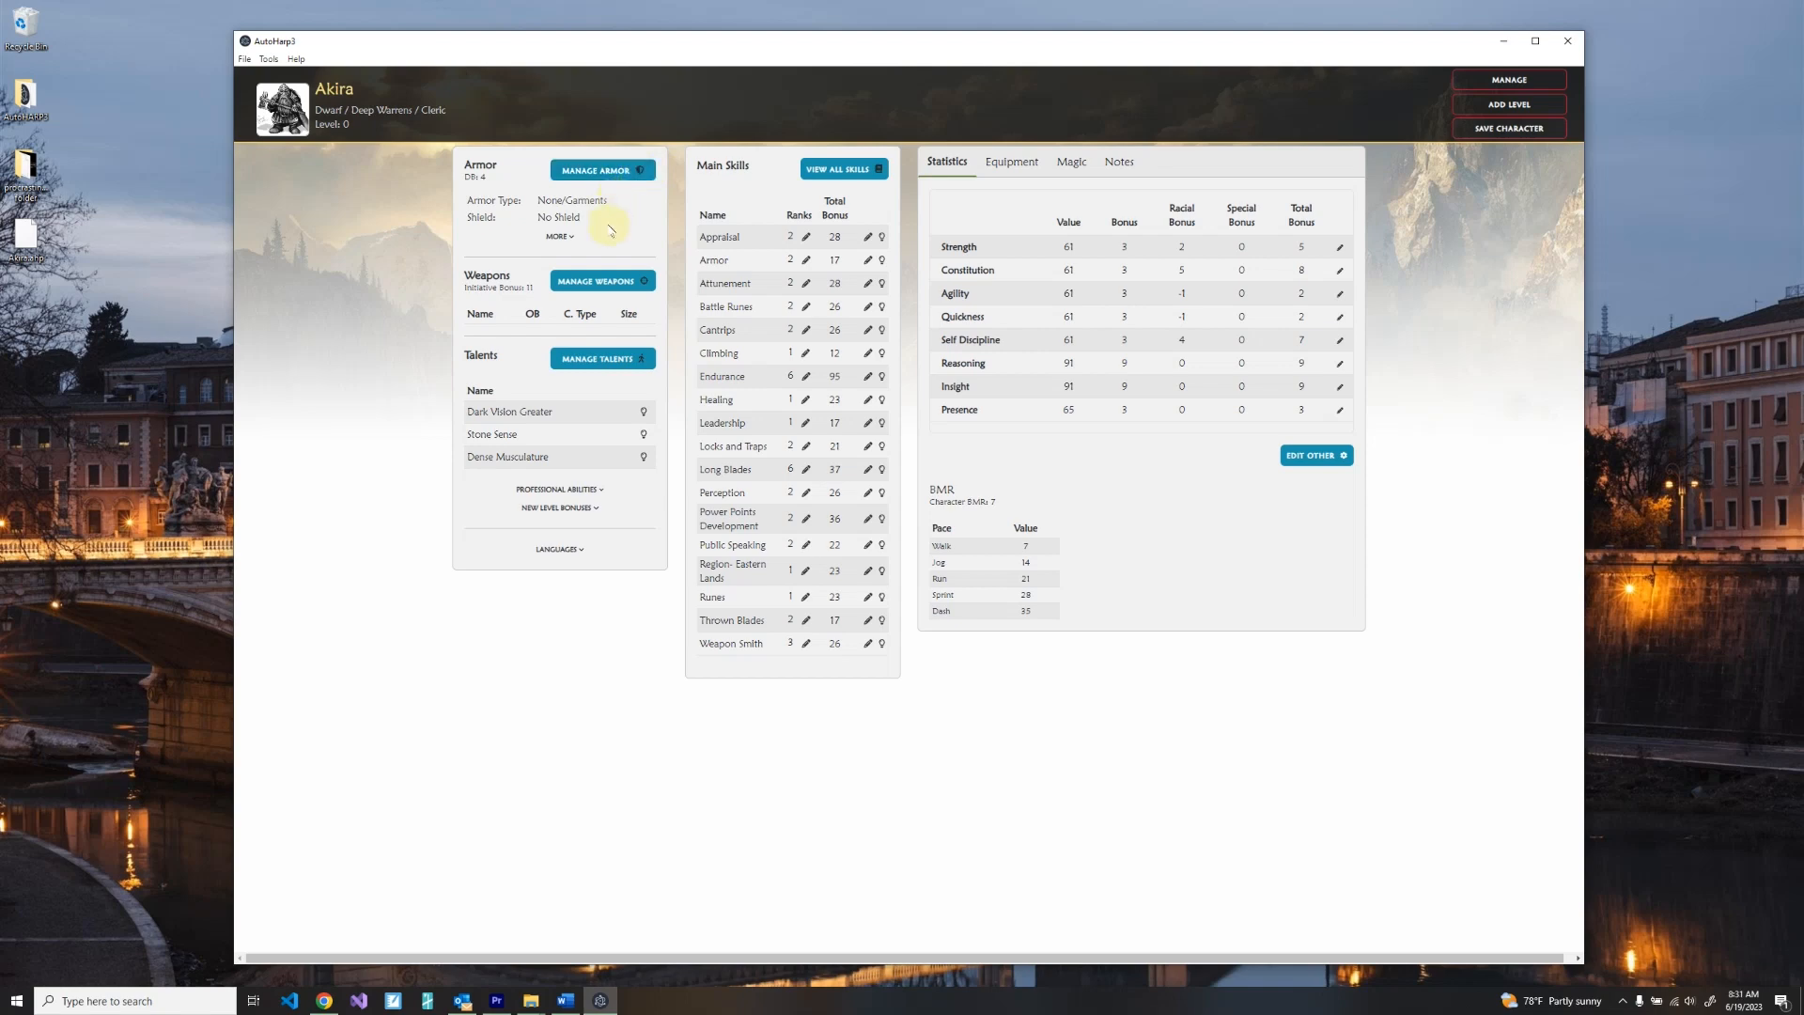
click(630, 179)
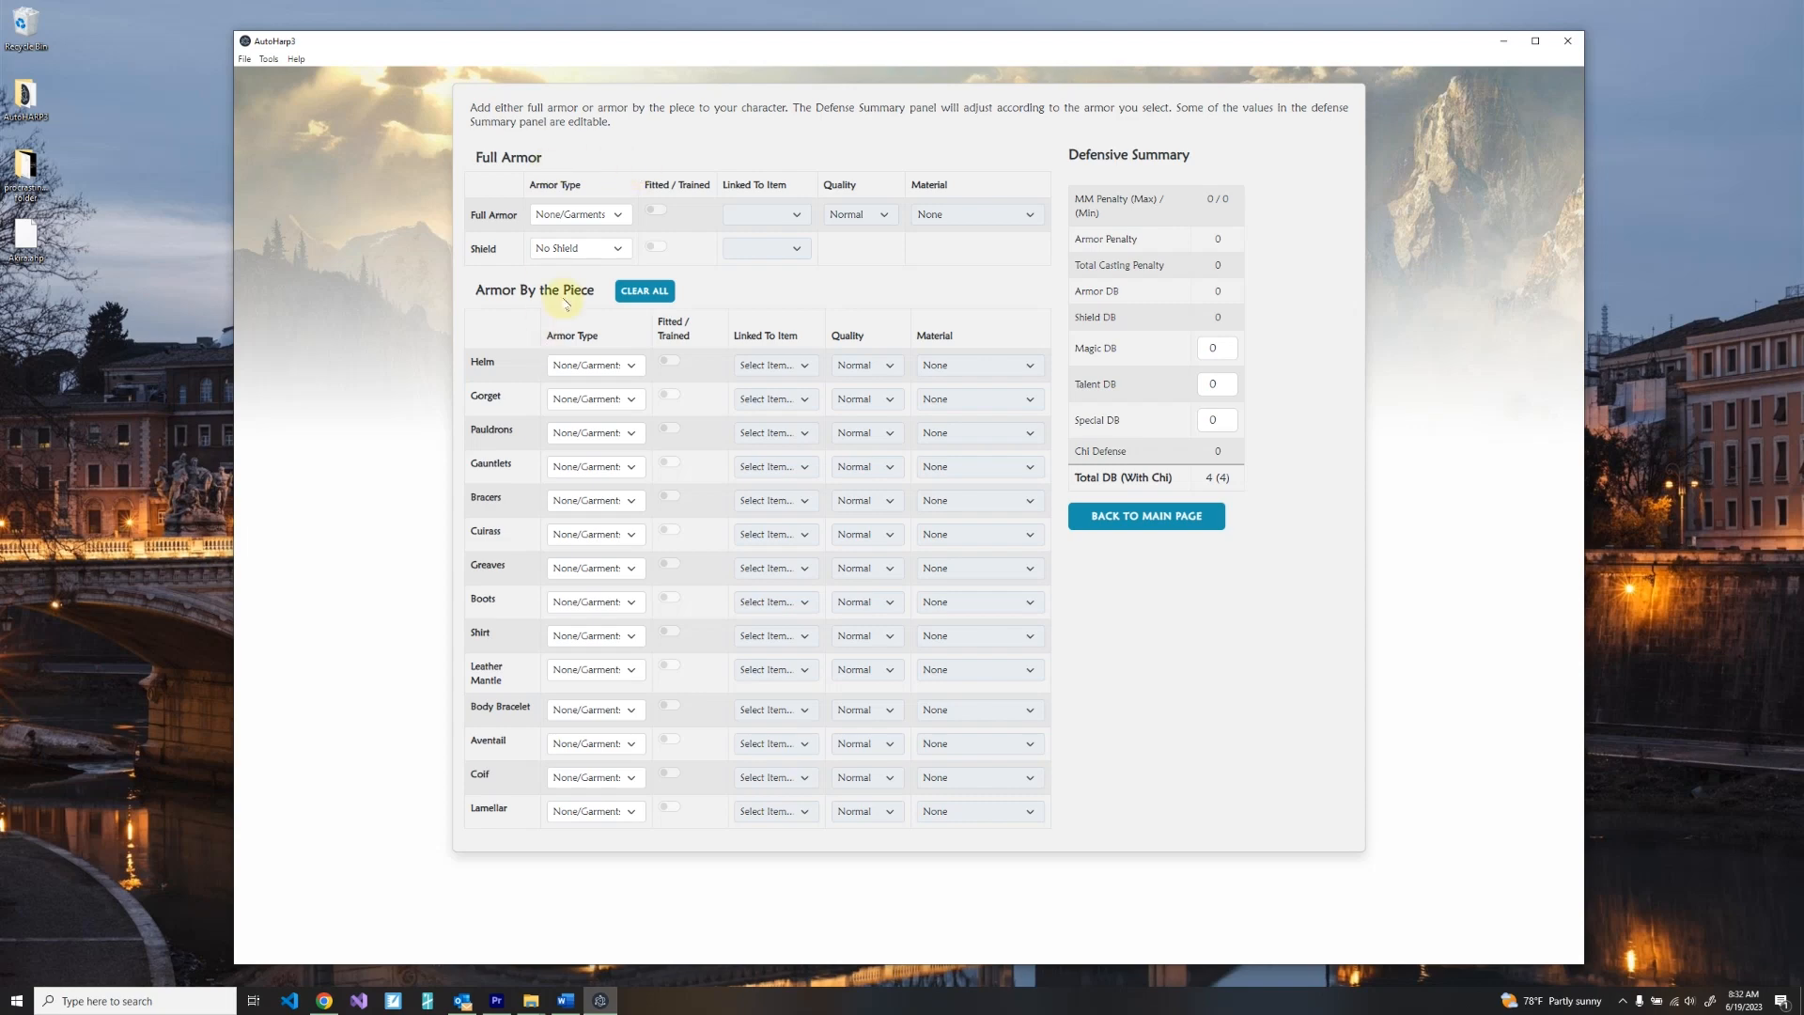
click(622, 215)
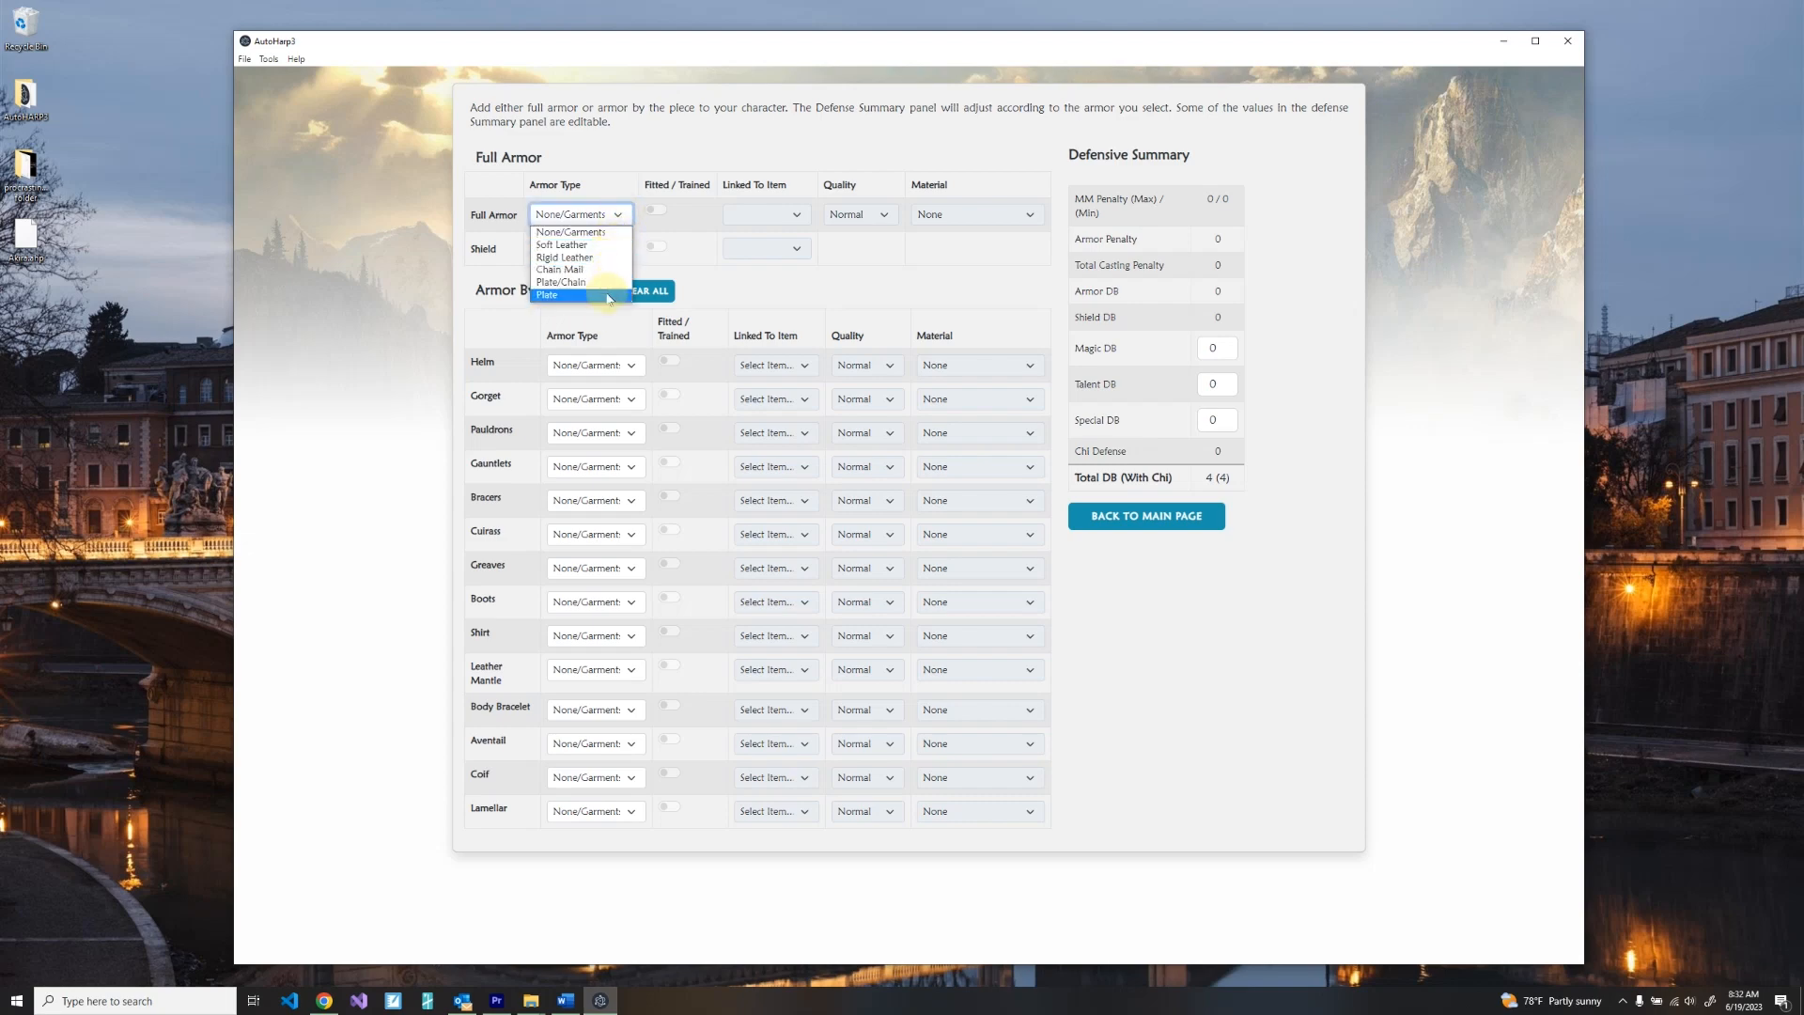
click(607, 245)
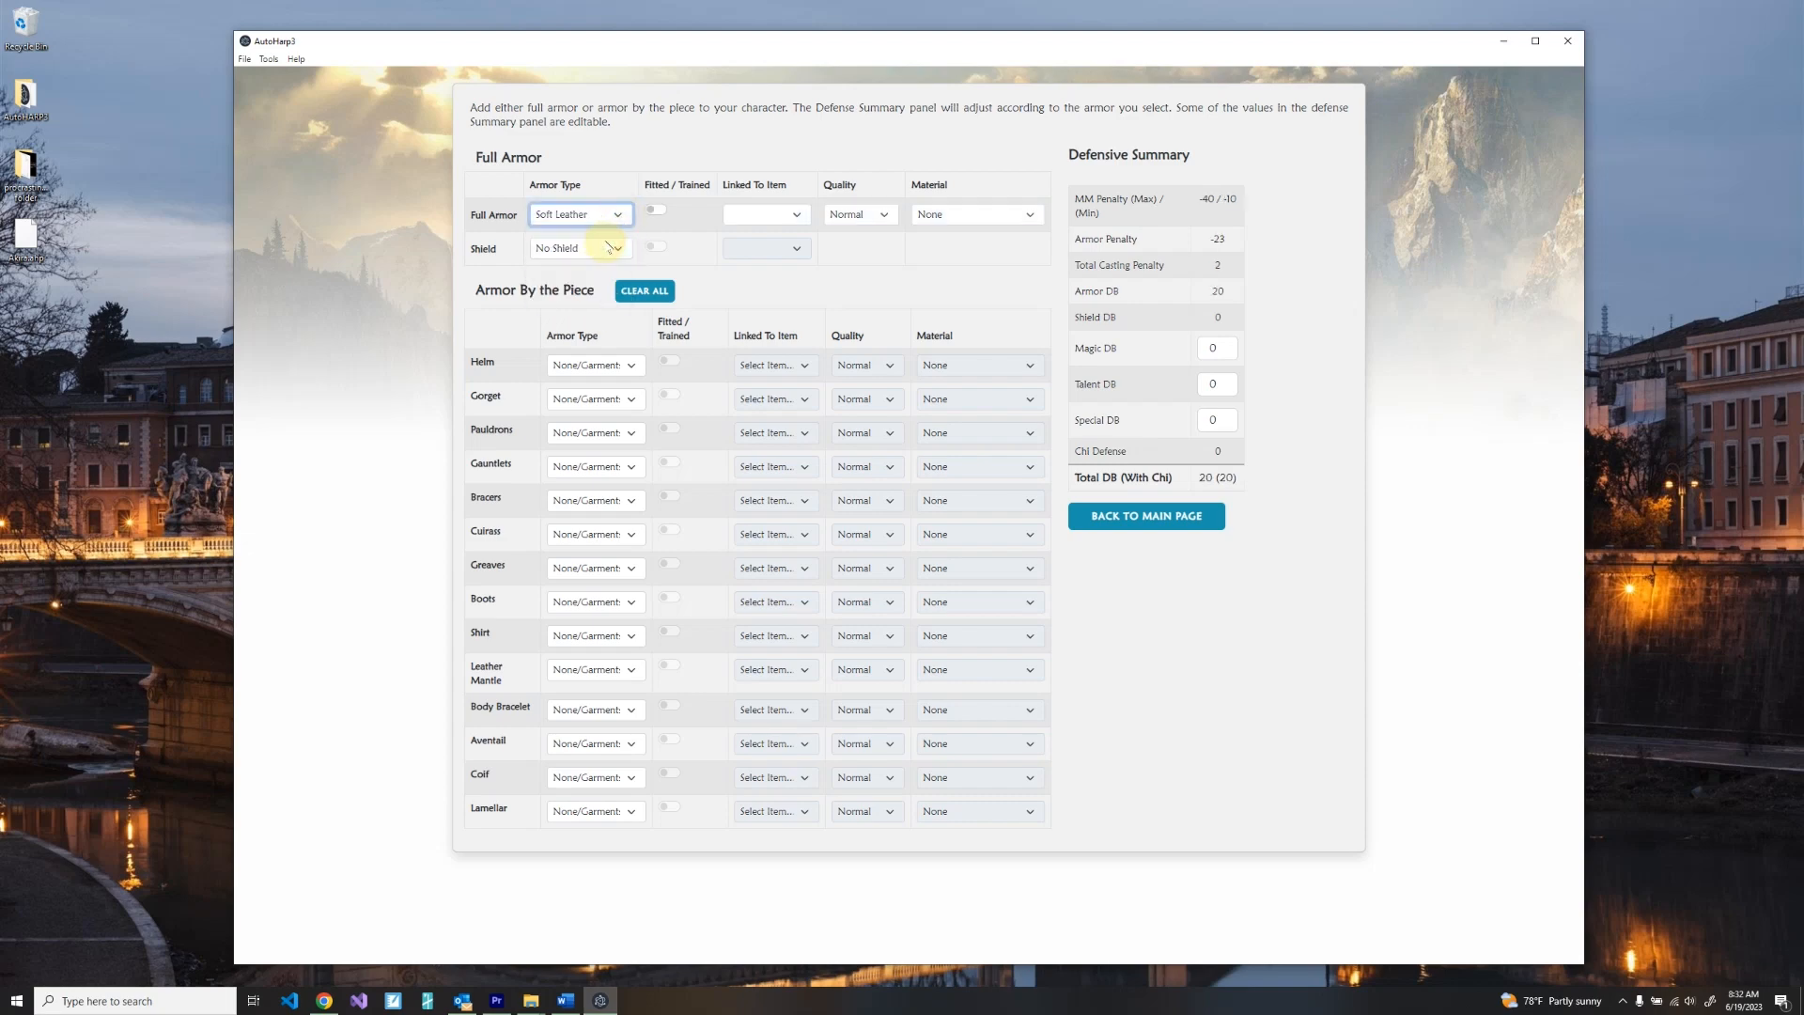
Switch the full armor's fitted option on and off again, and review its item link, quality and material choices.
click(655, 210)
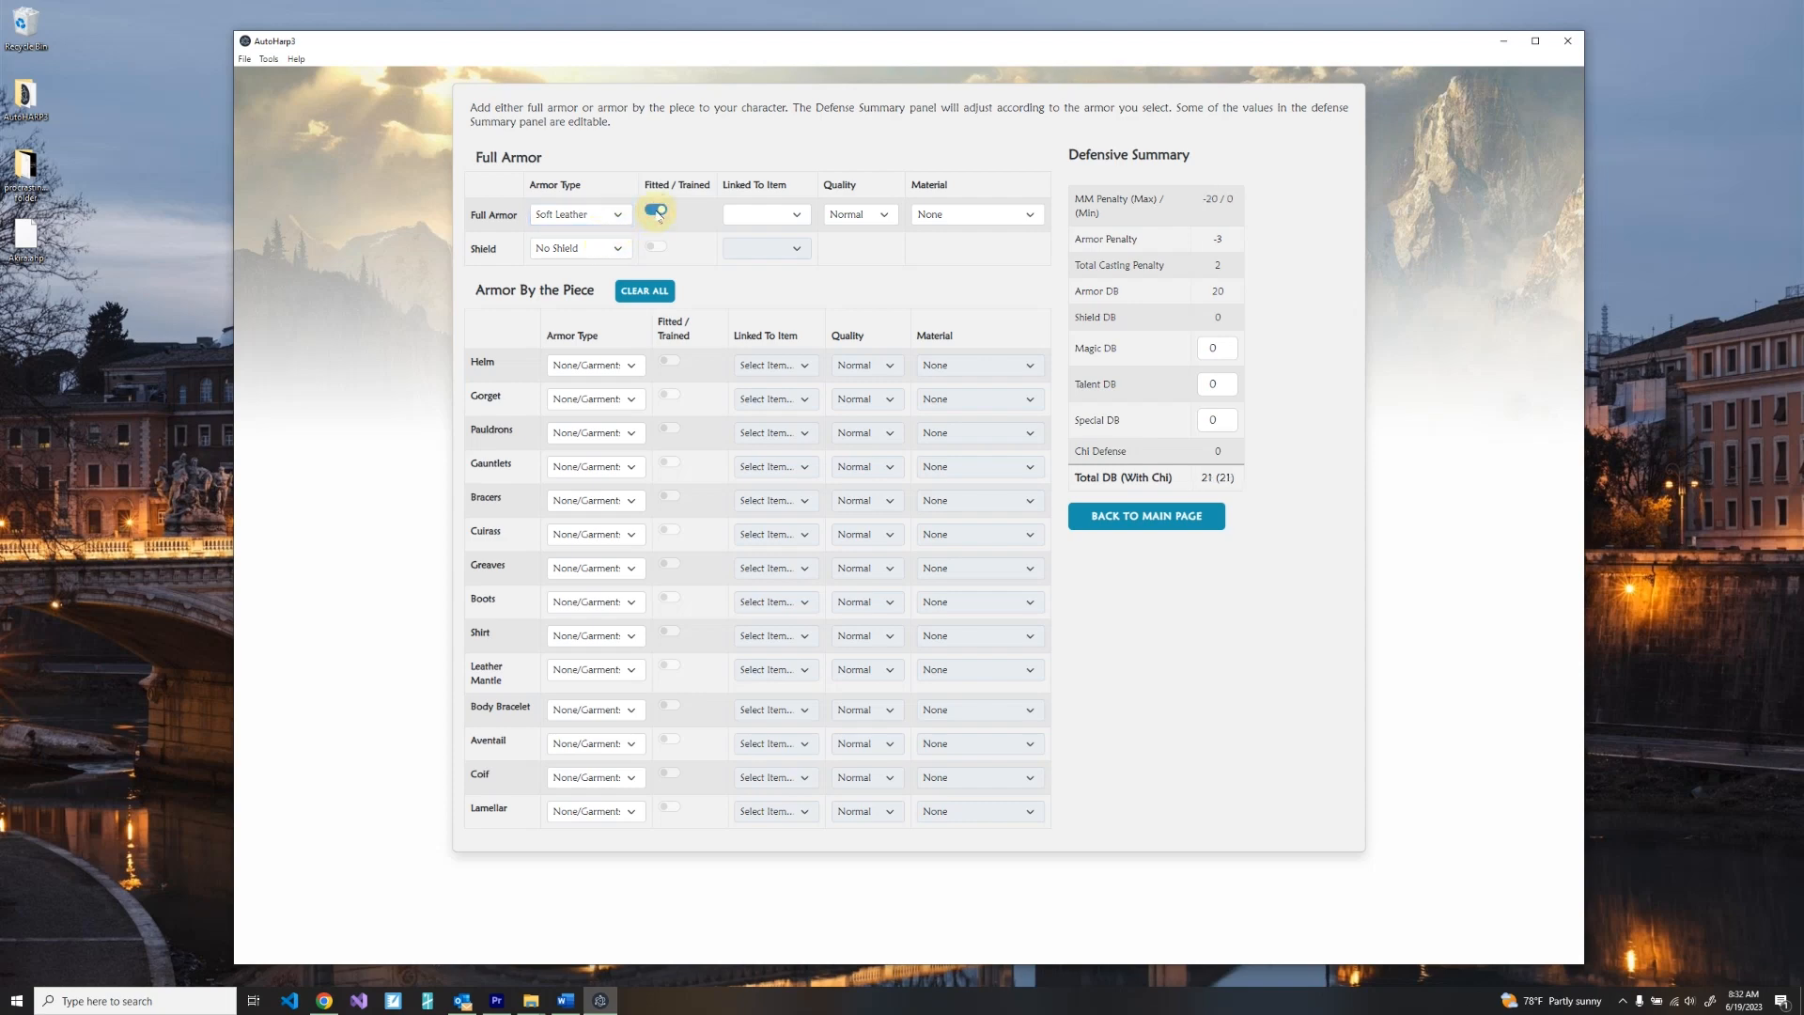
click(657, 212)
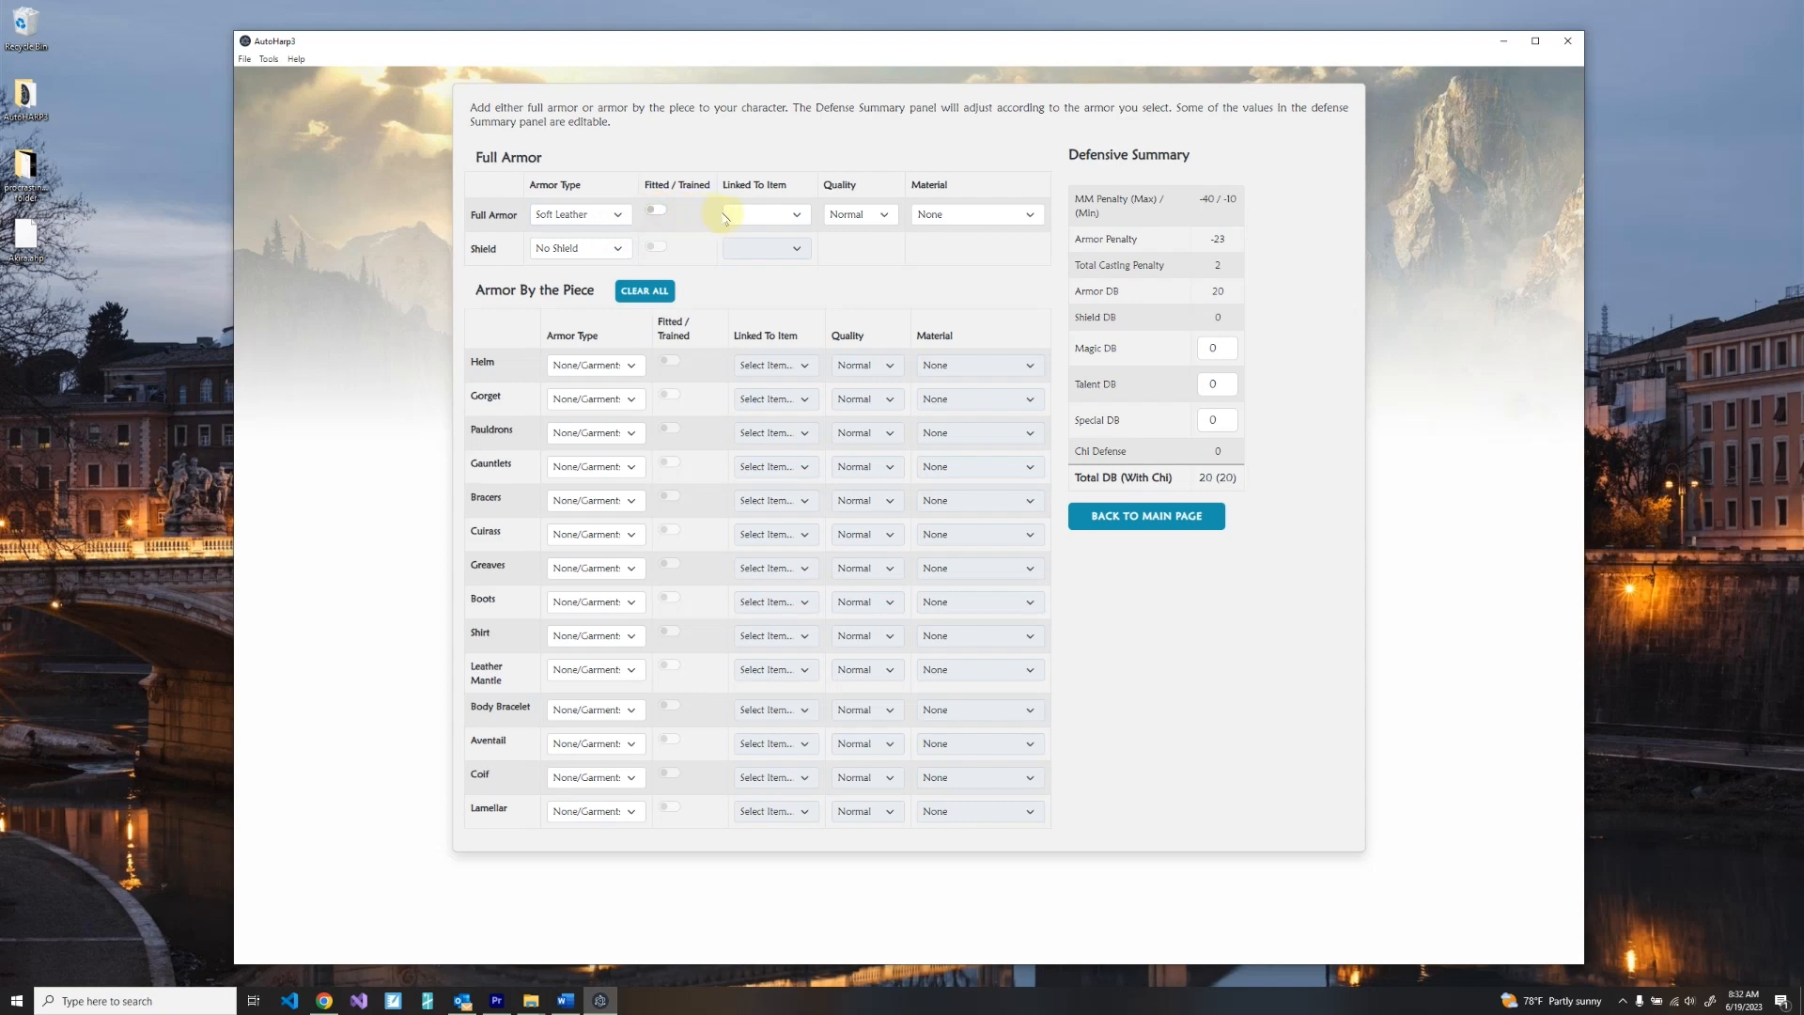
click(788, 216)
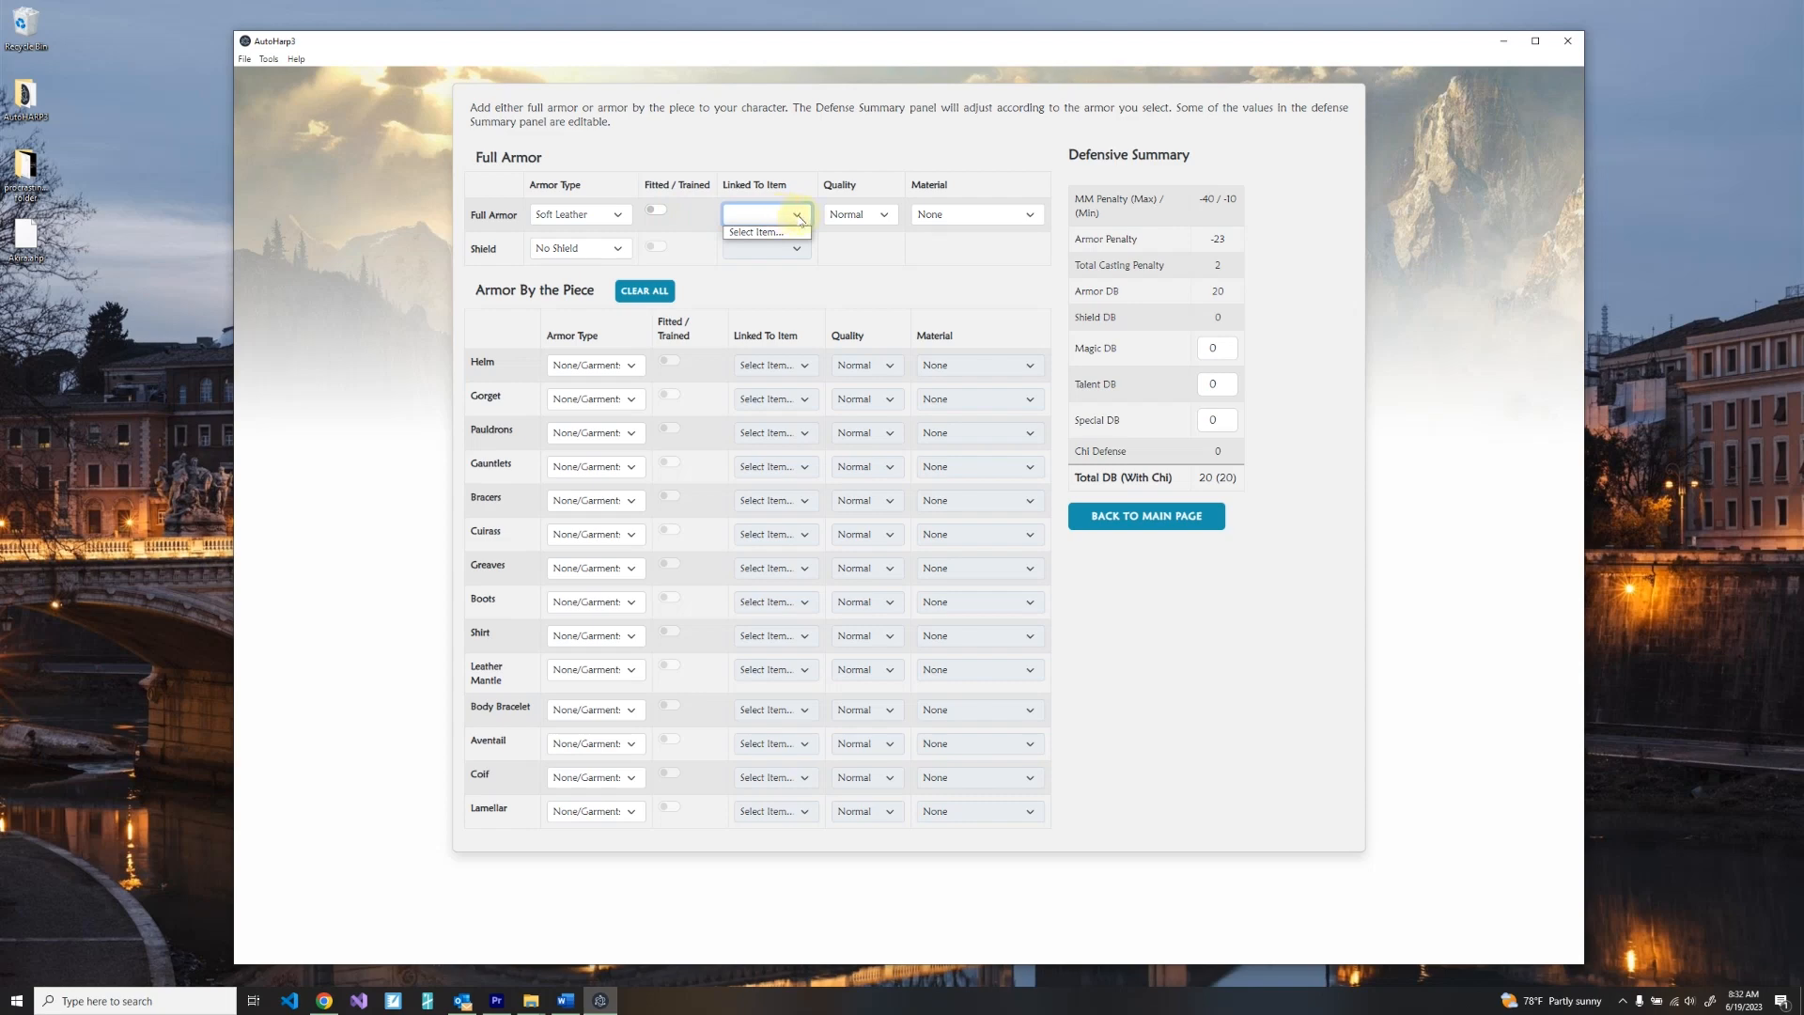
click(801, 219)
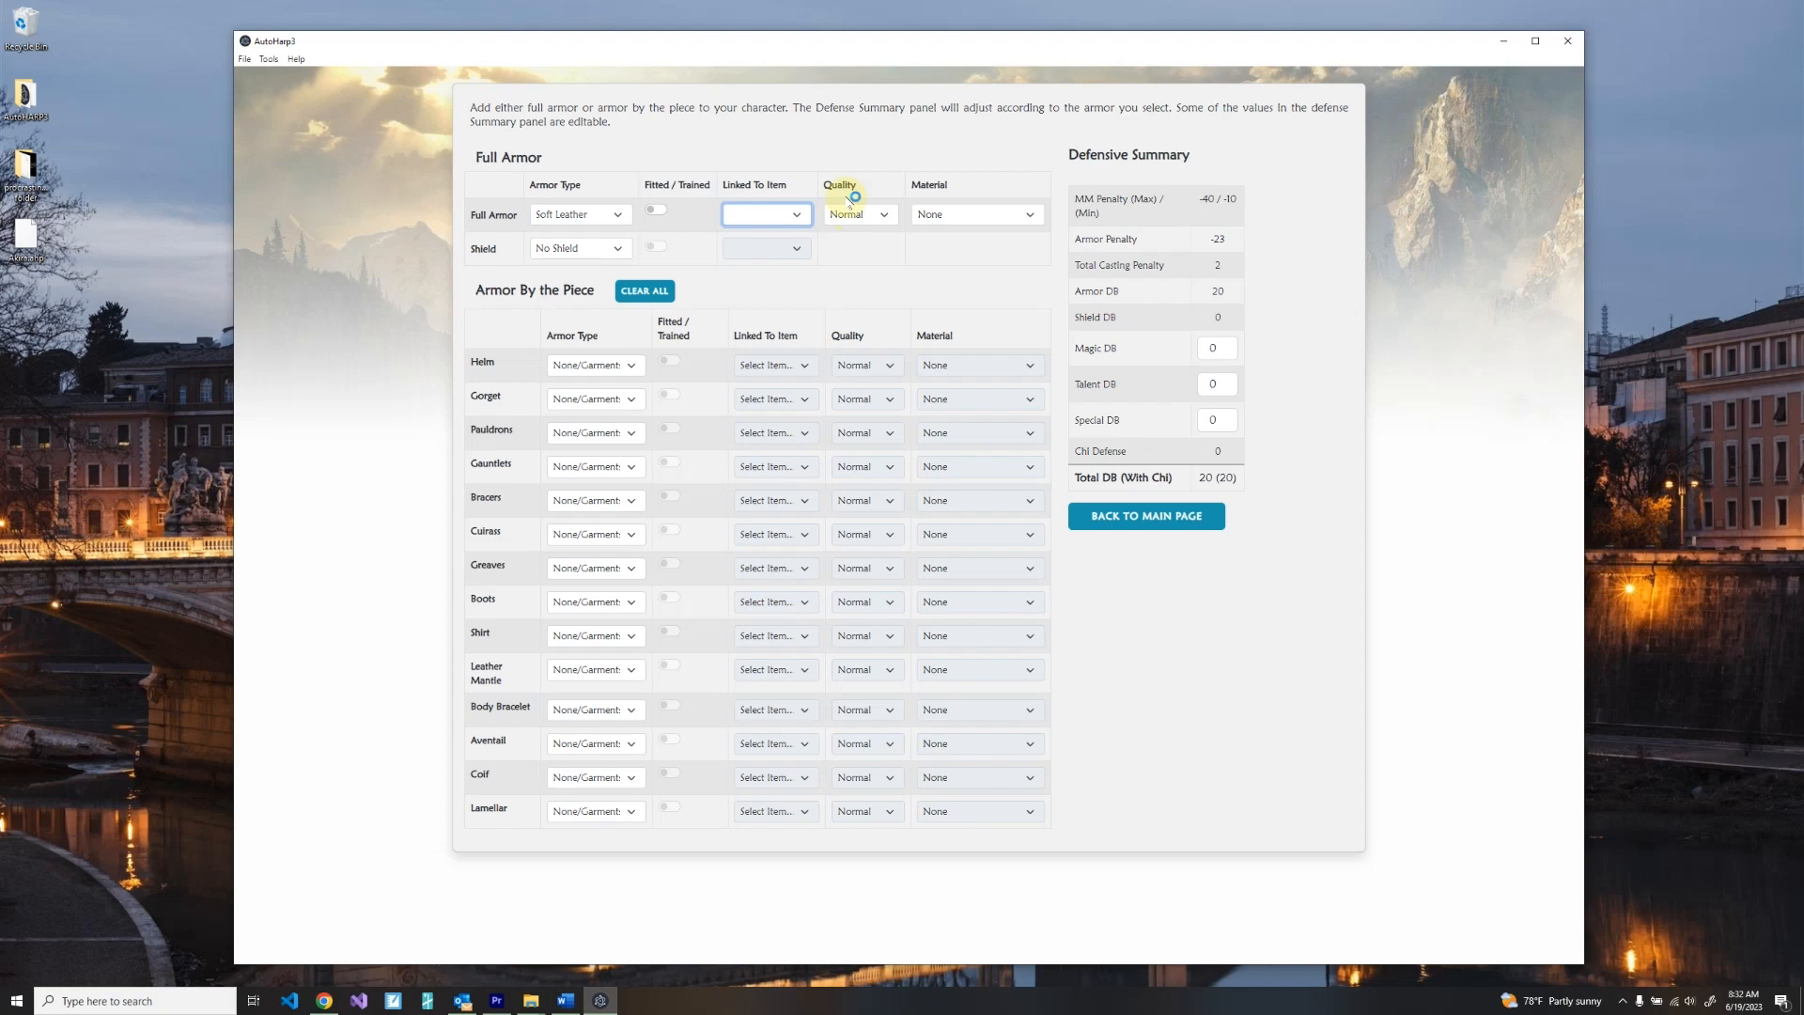
click(882, 215)
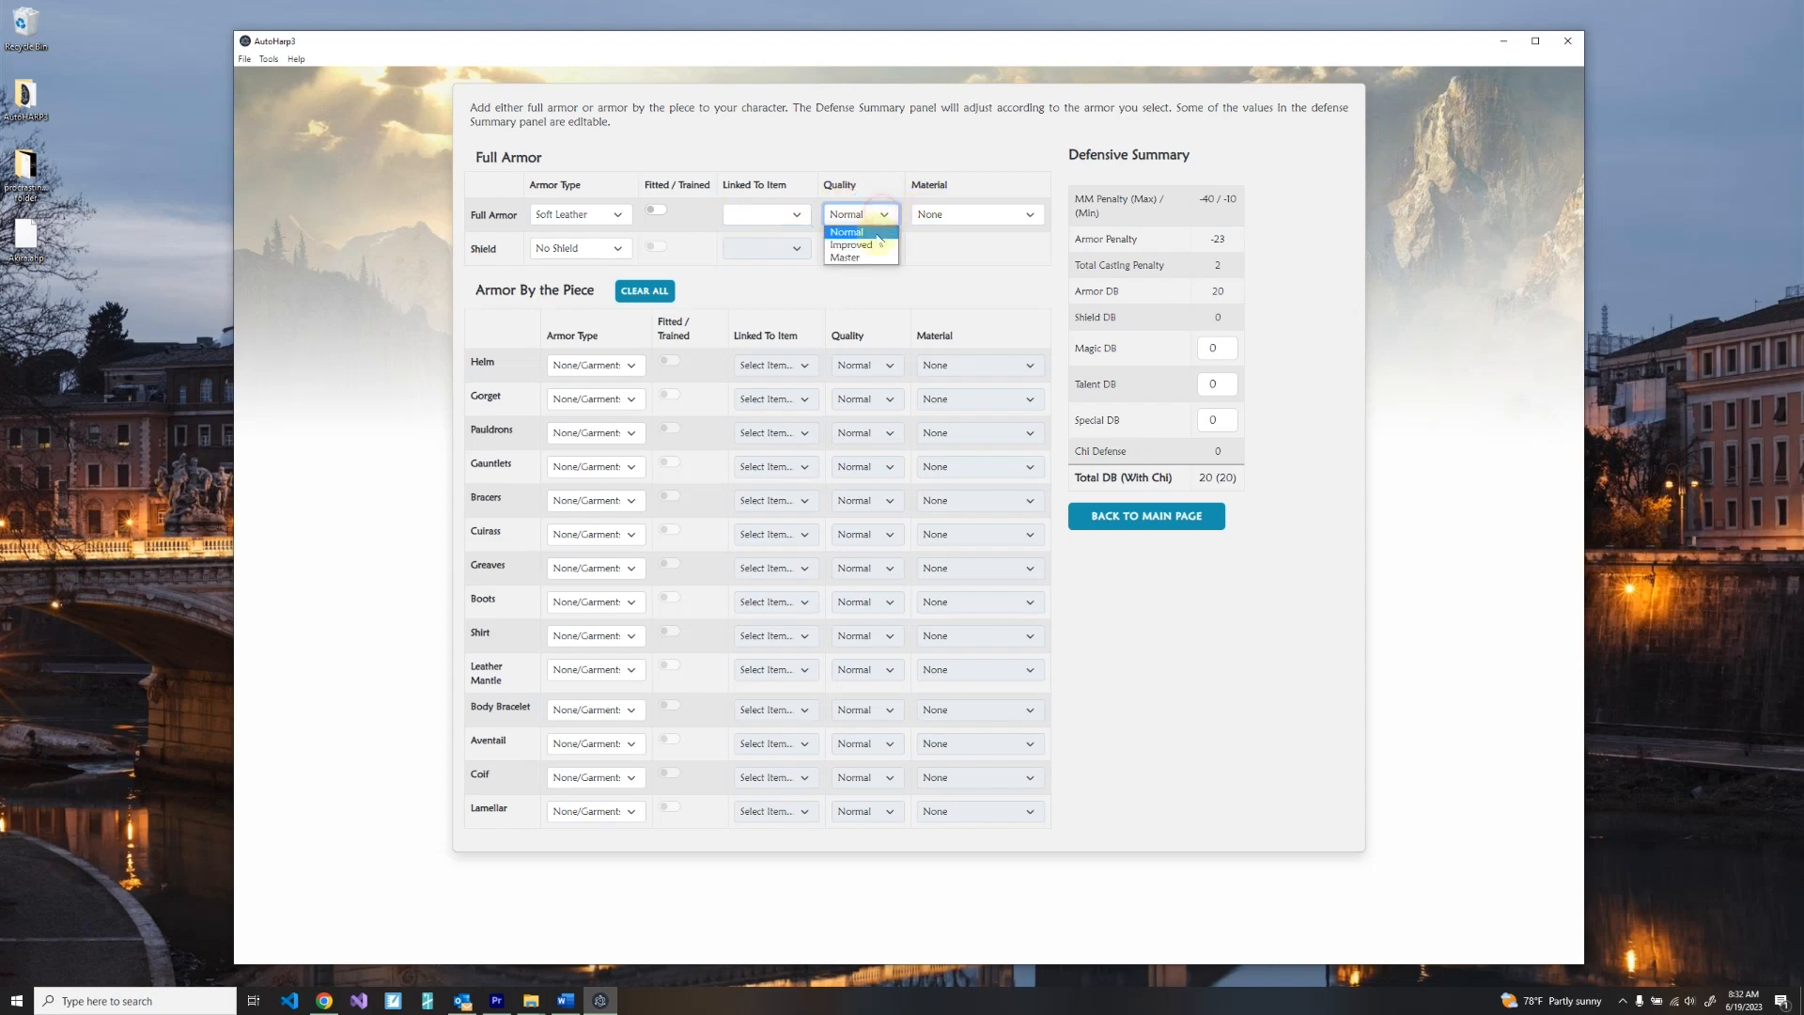
click(957, 219)
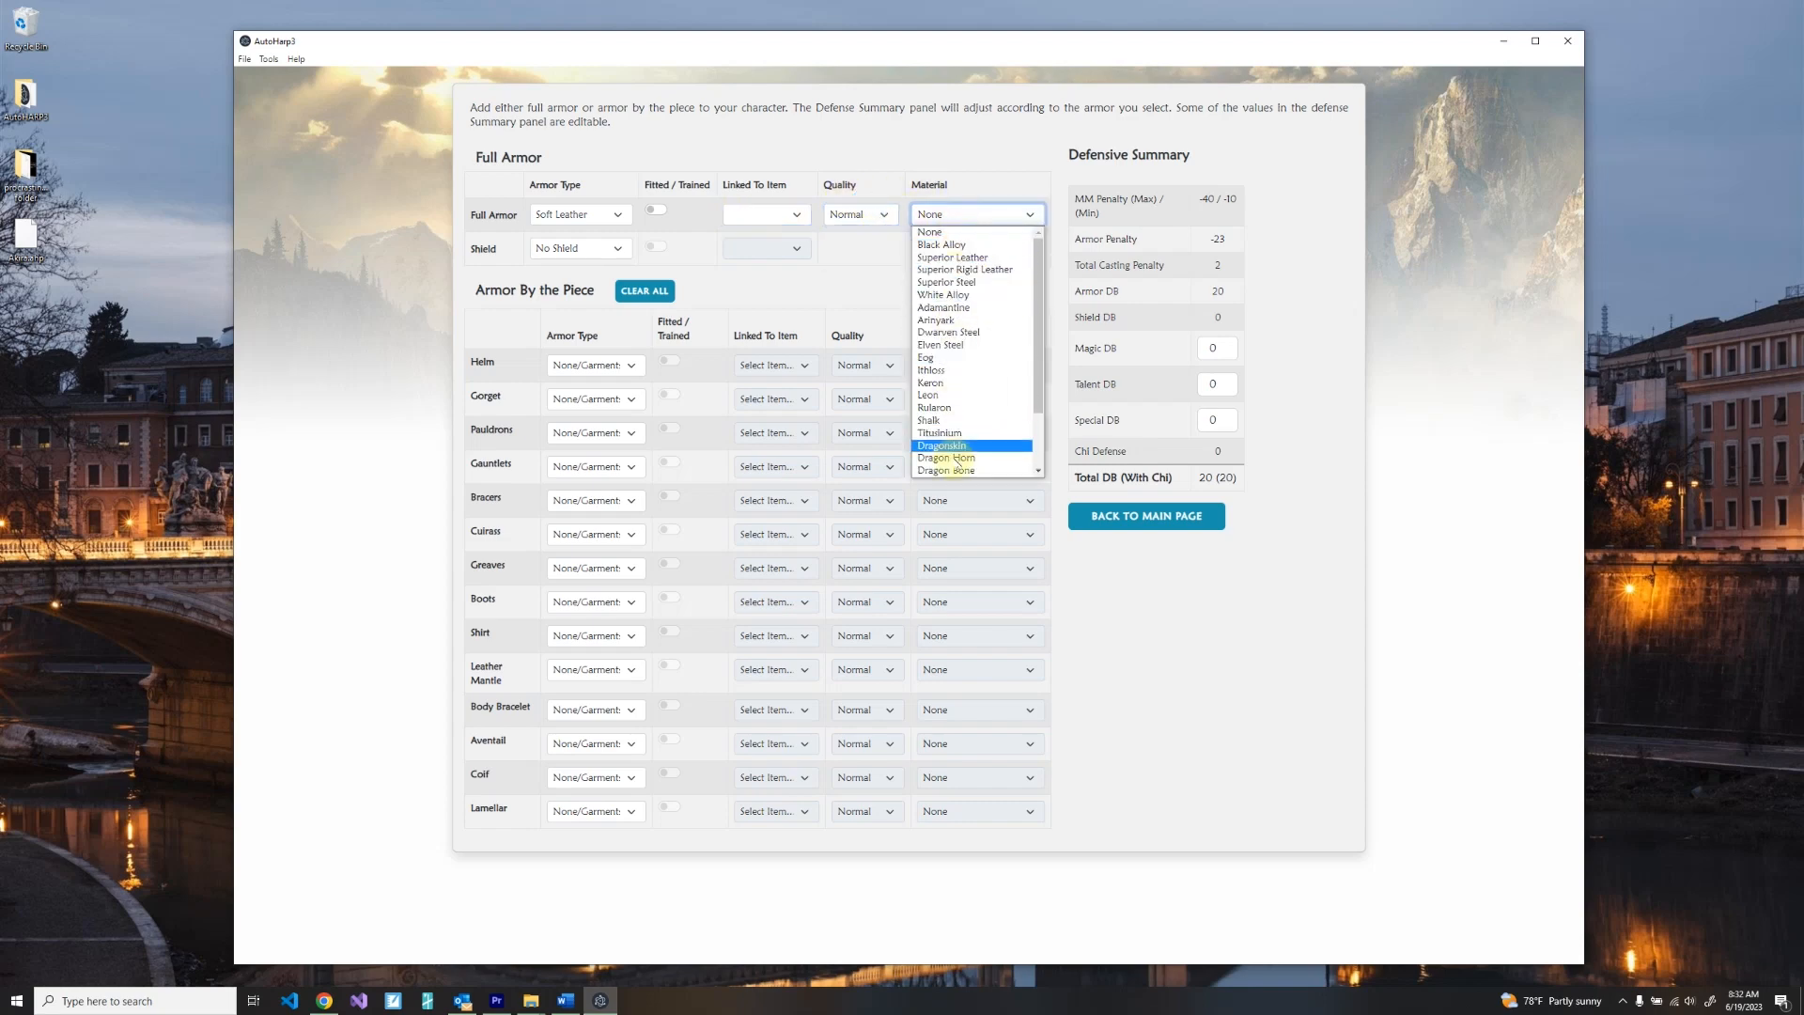
click(916, 128)
Set the full armor to Rigid Leather with Improved quality and Superior Rigid Leather material, and mark it as fitted.
click(602, 215)
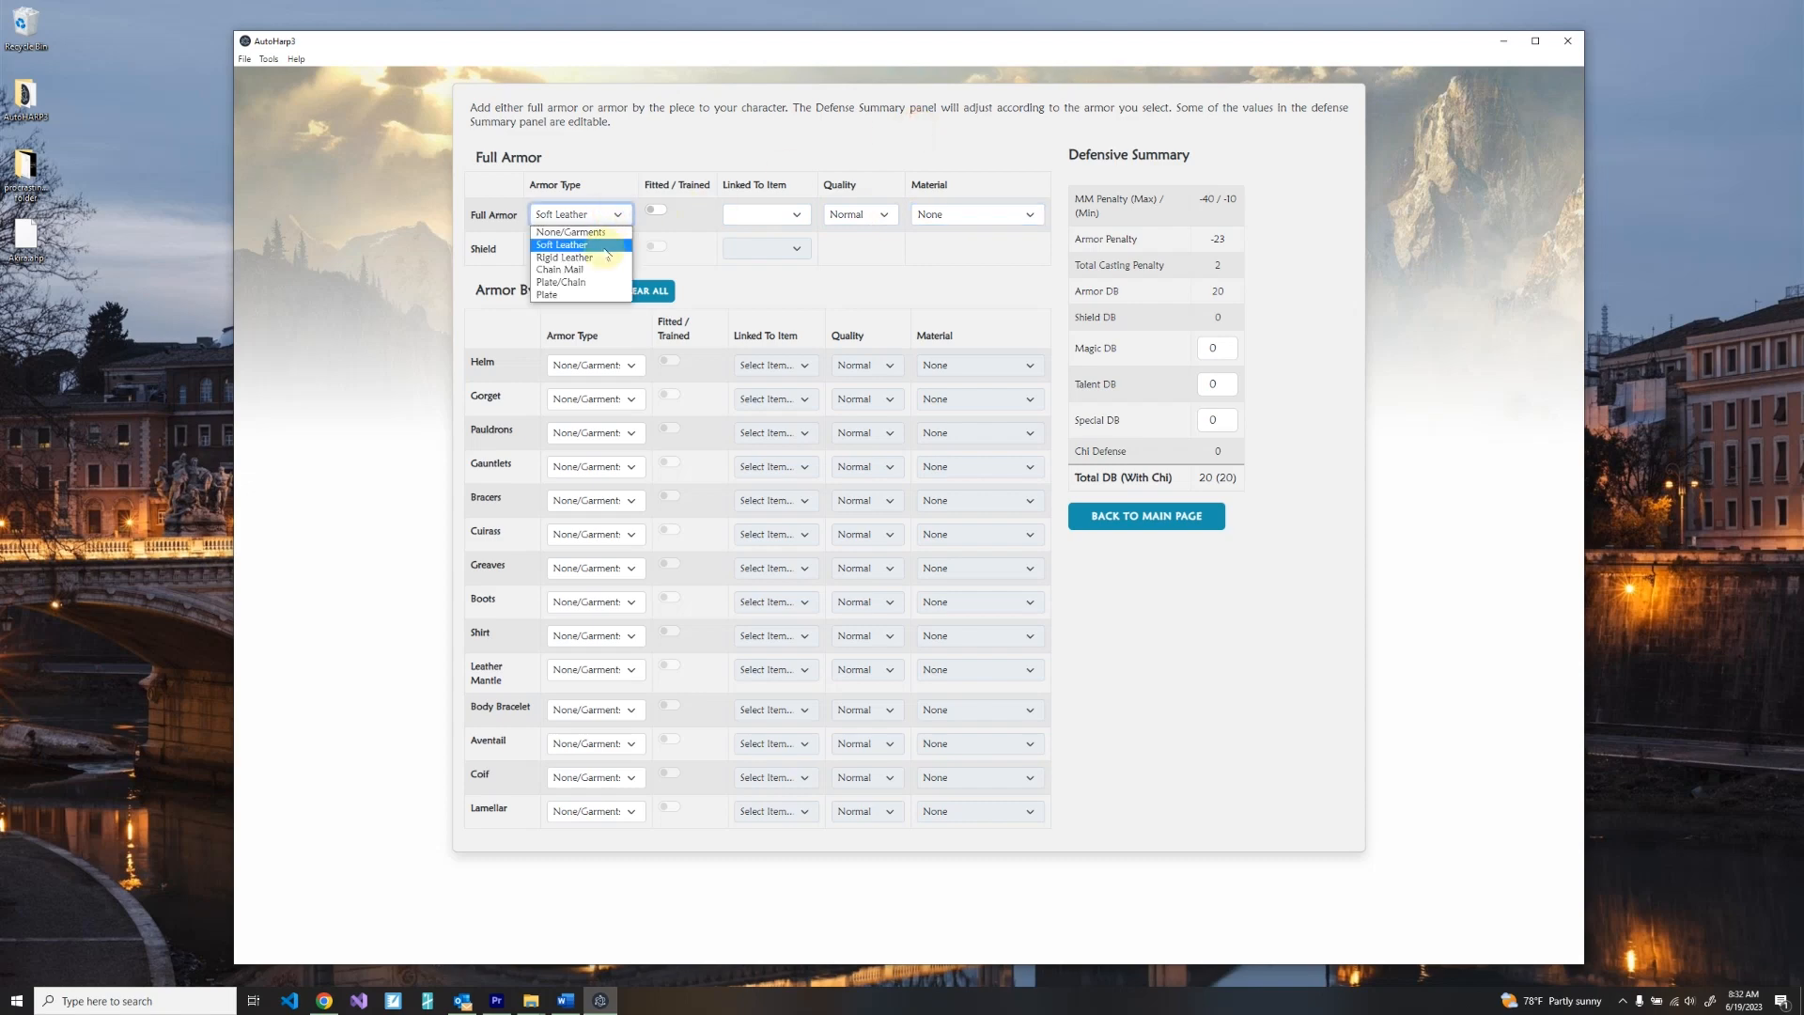
click(603, 266)
click(658, 218)
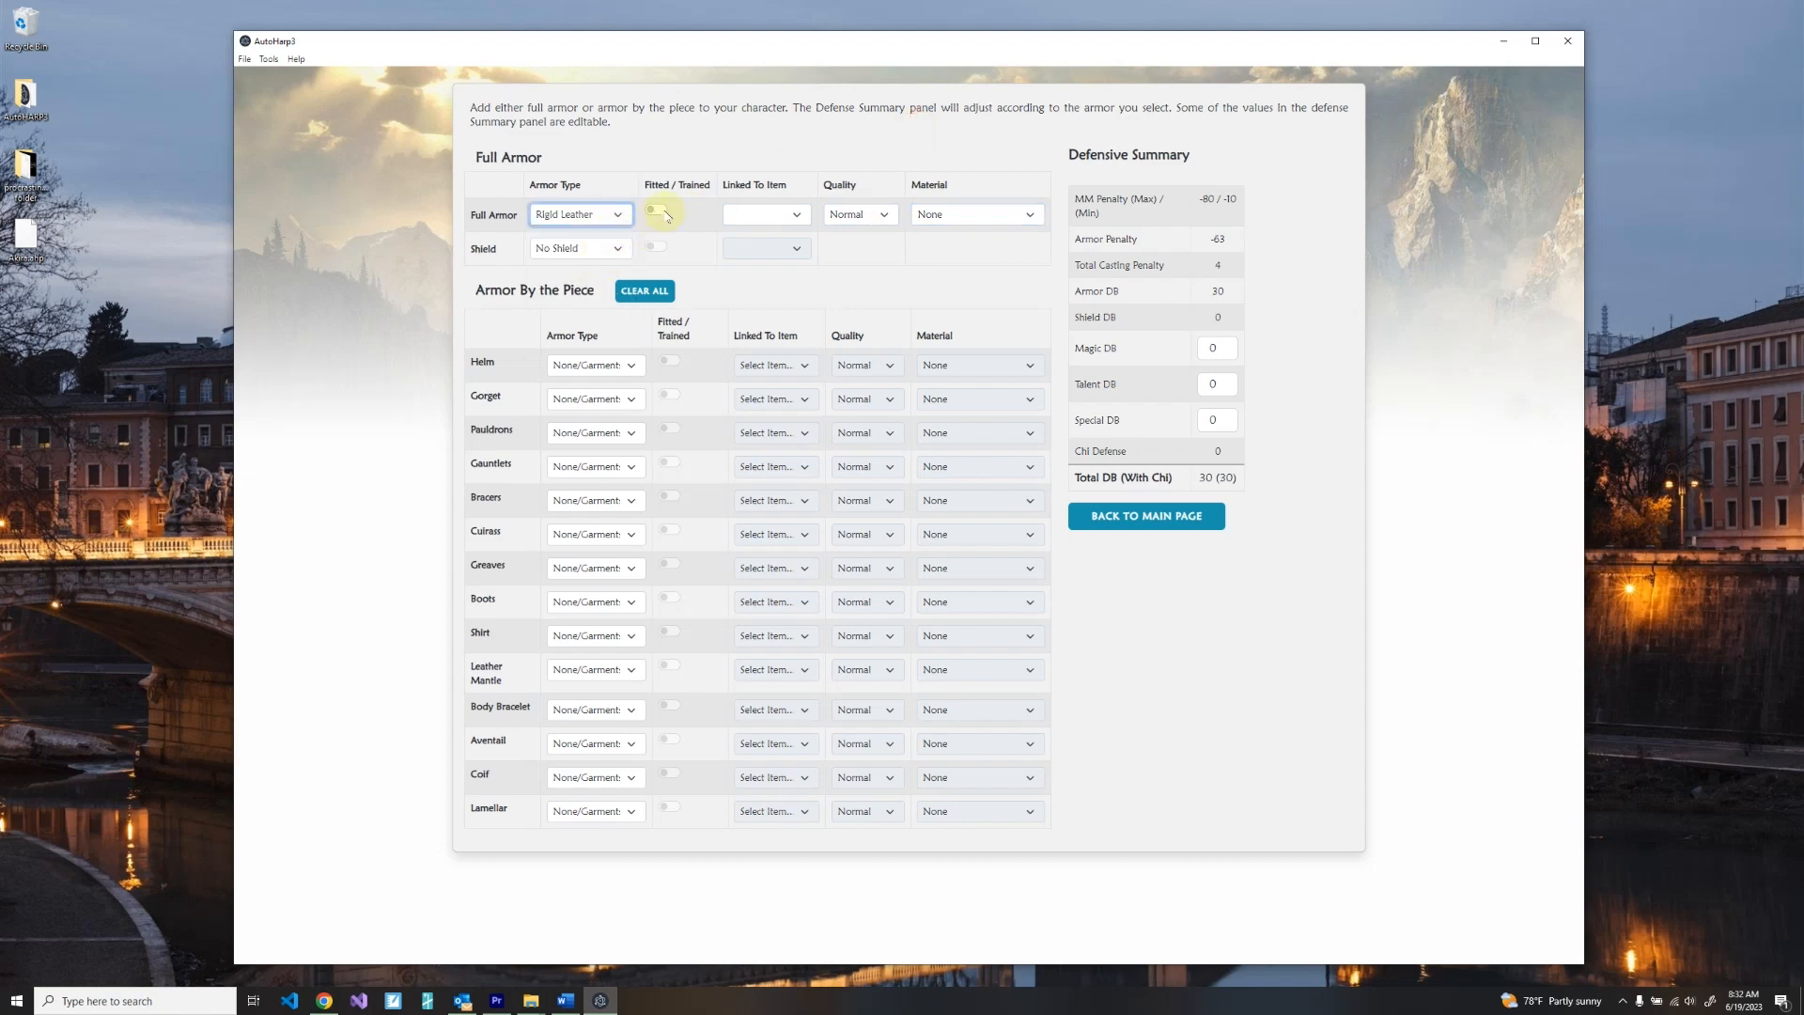
click(860, 214)
click(853, 245)
click(956, 215)
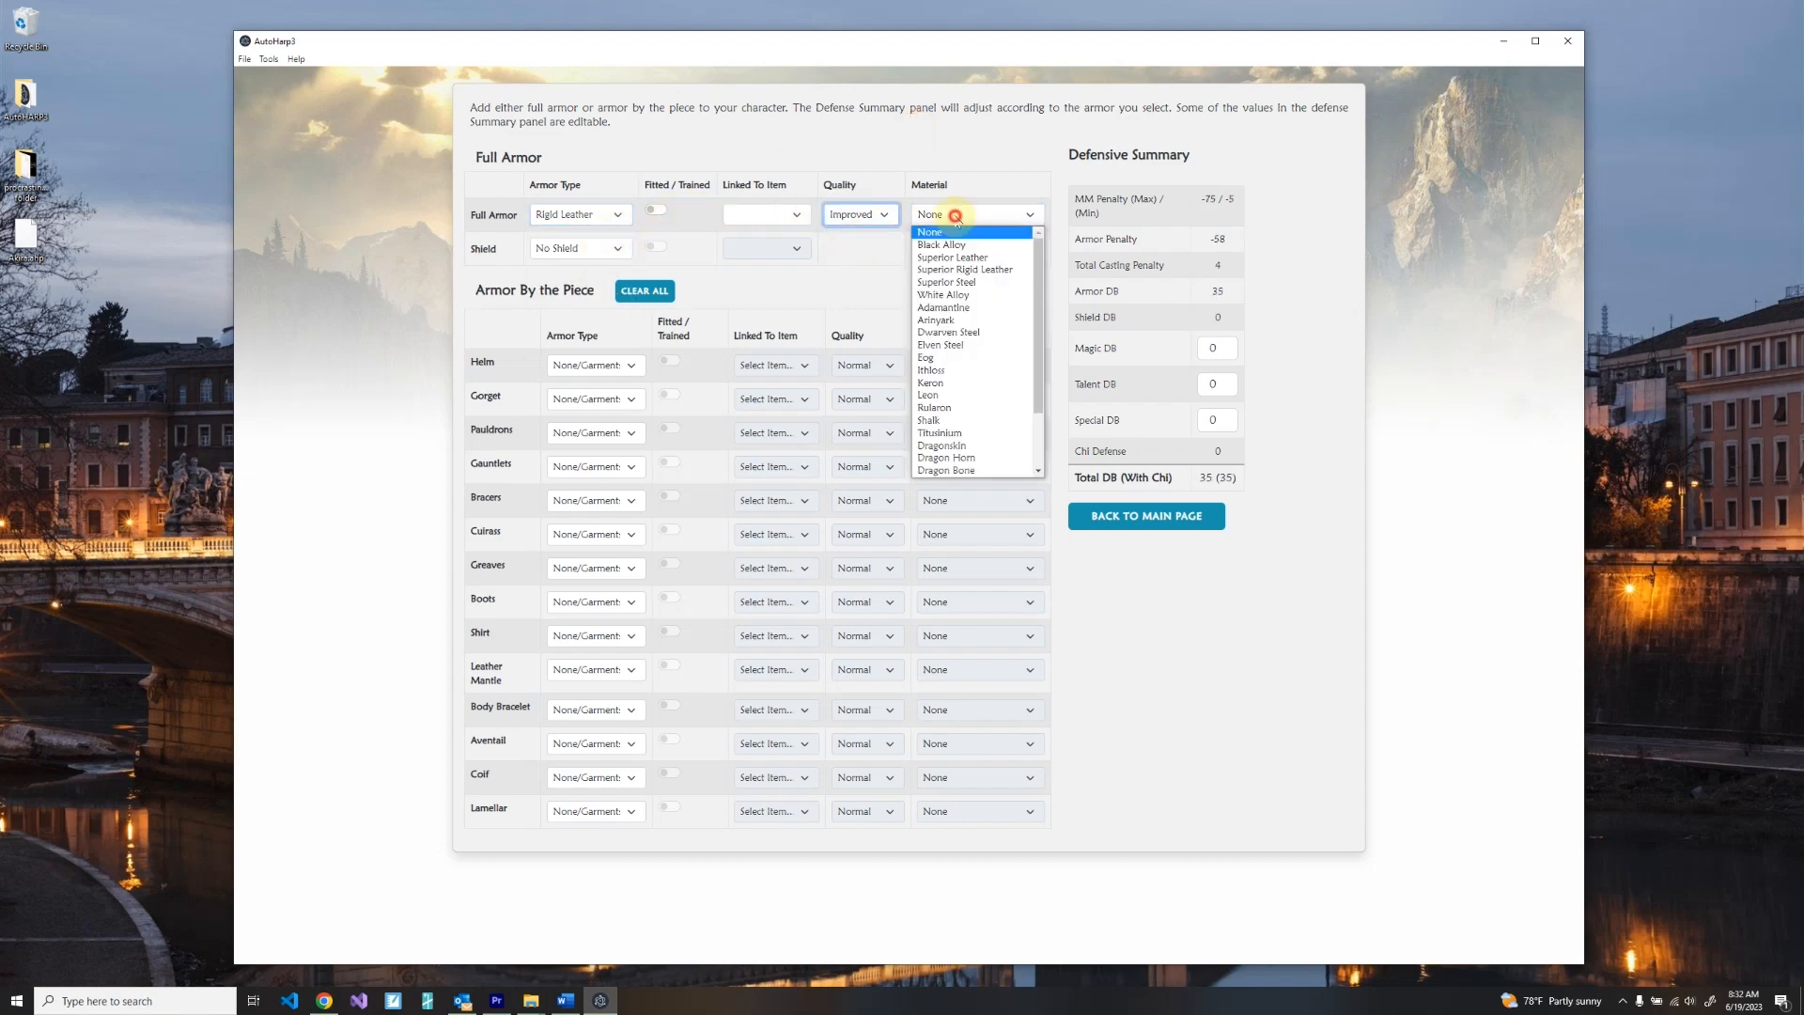
click(958, 271)
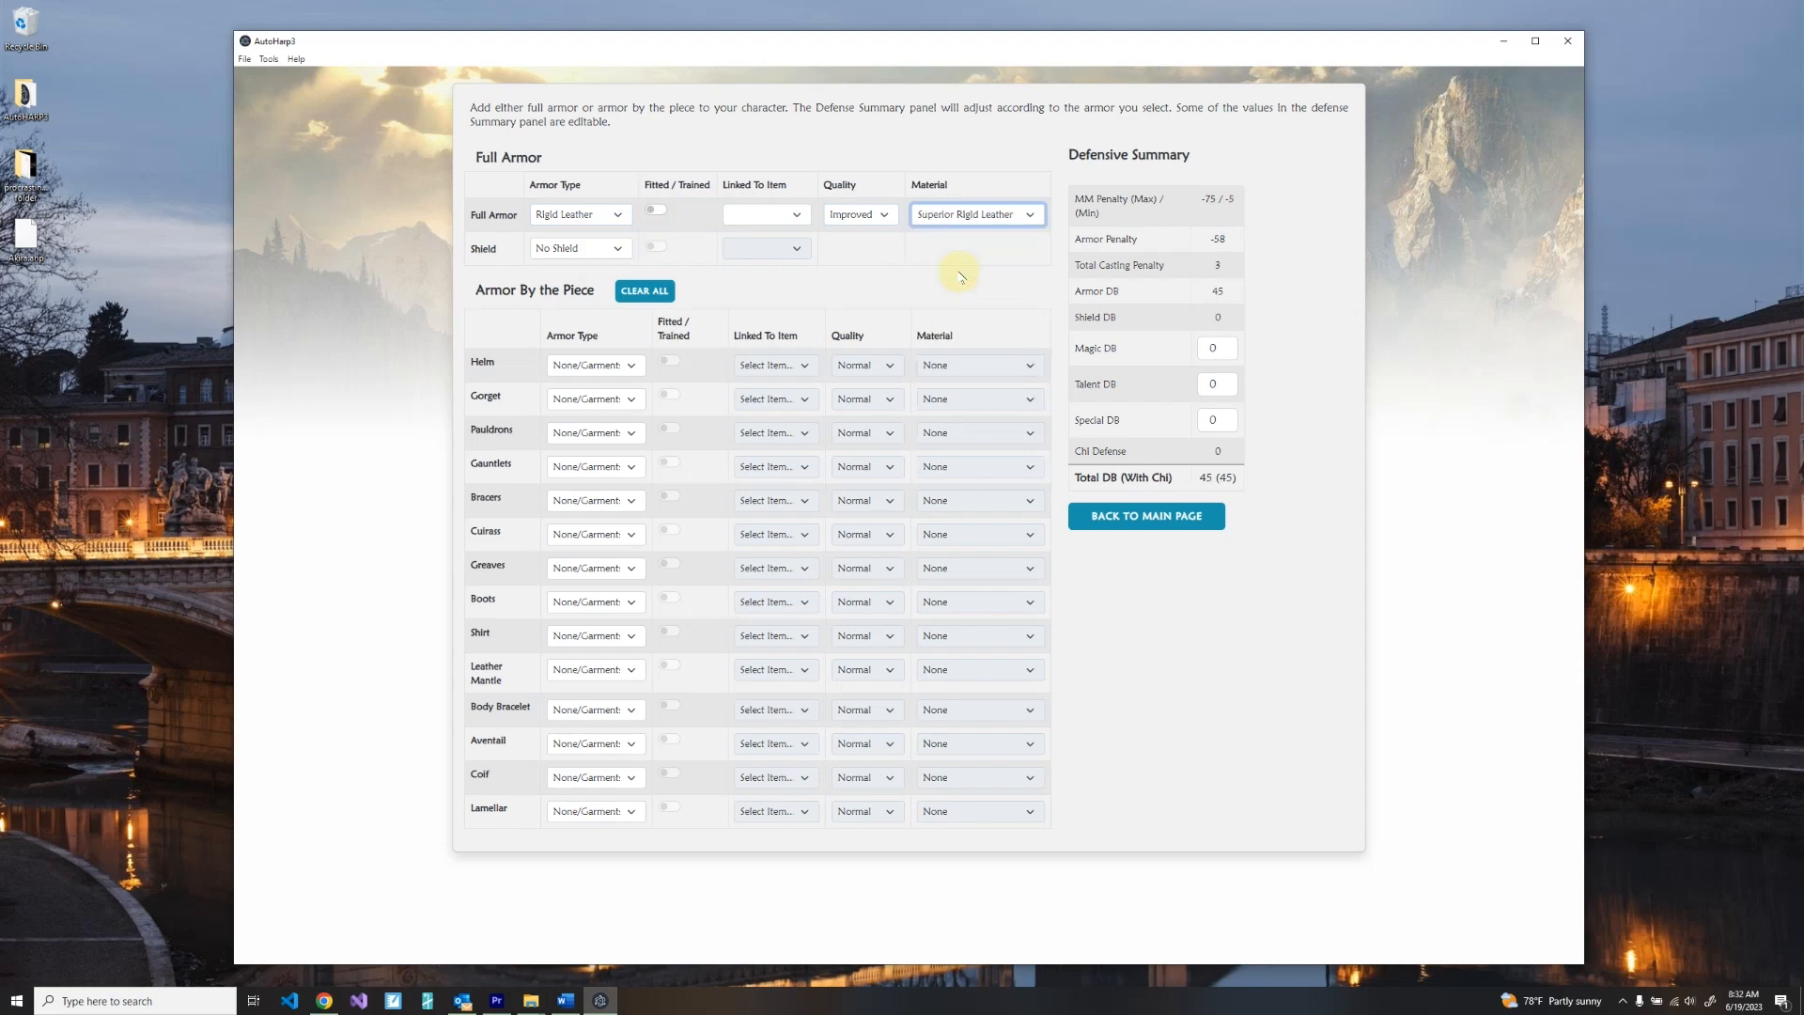
click(660, 210)
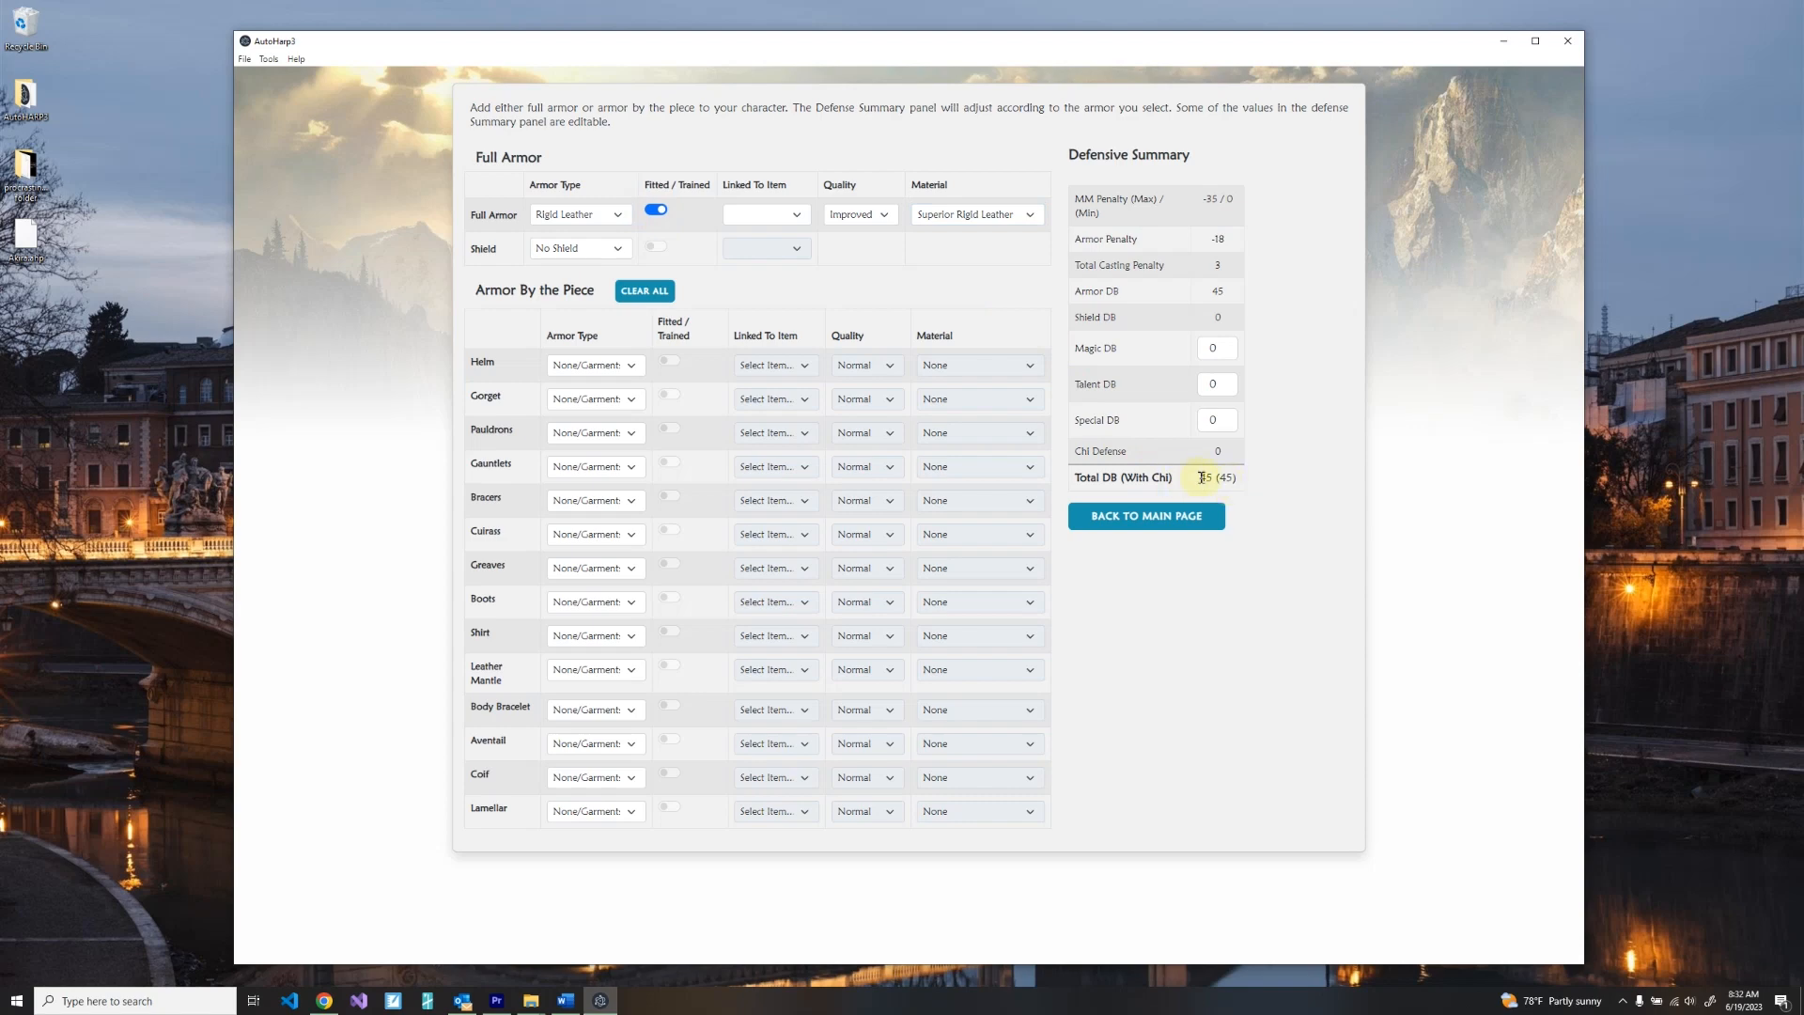
Give the character a Normal Shield and mark it as trained.
click(620, 250)
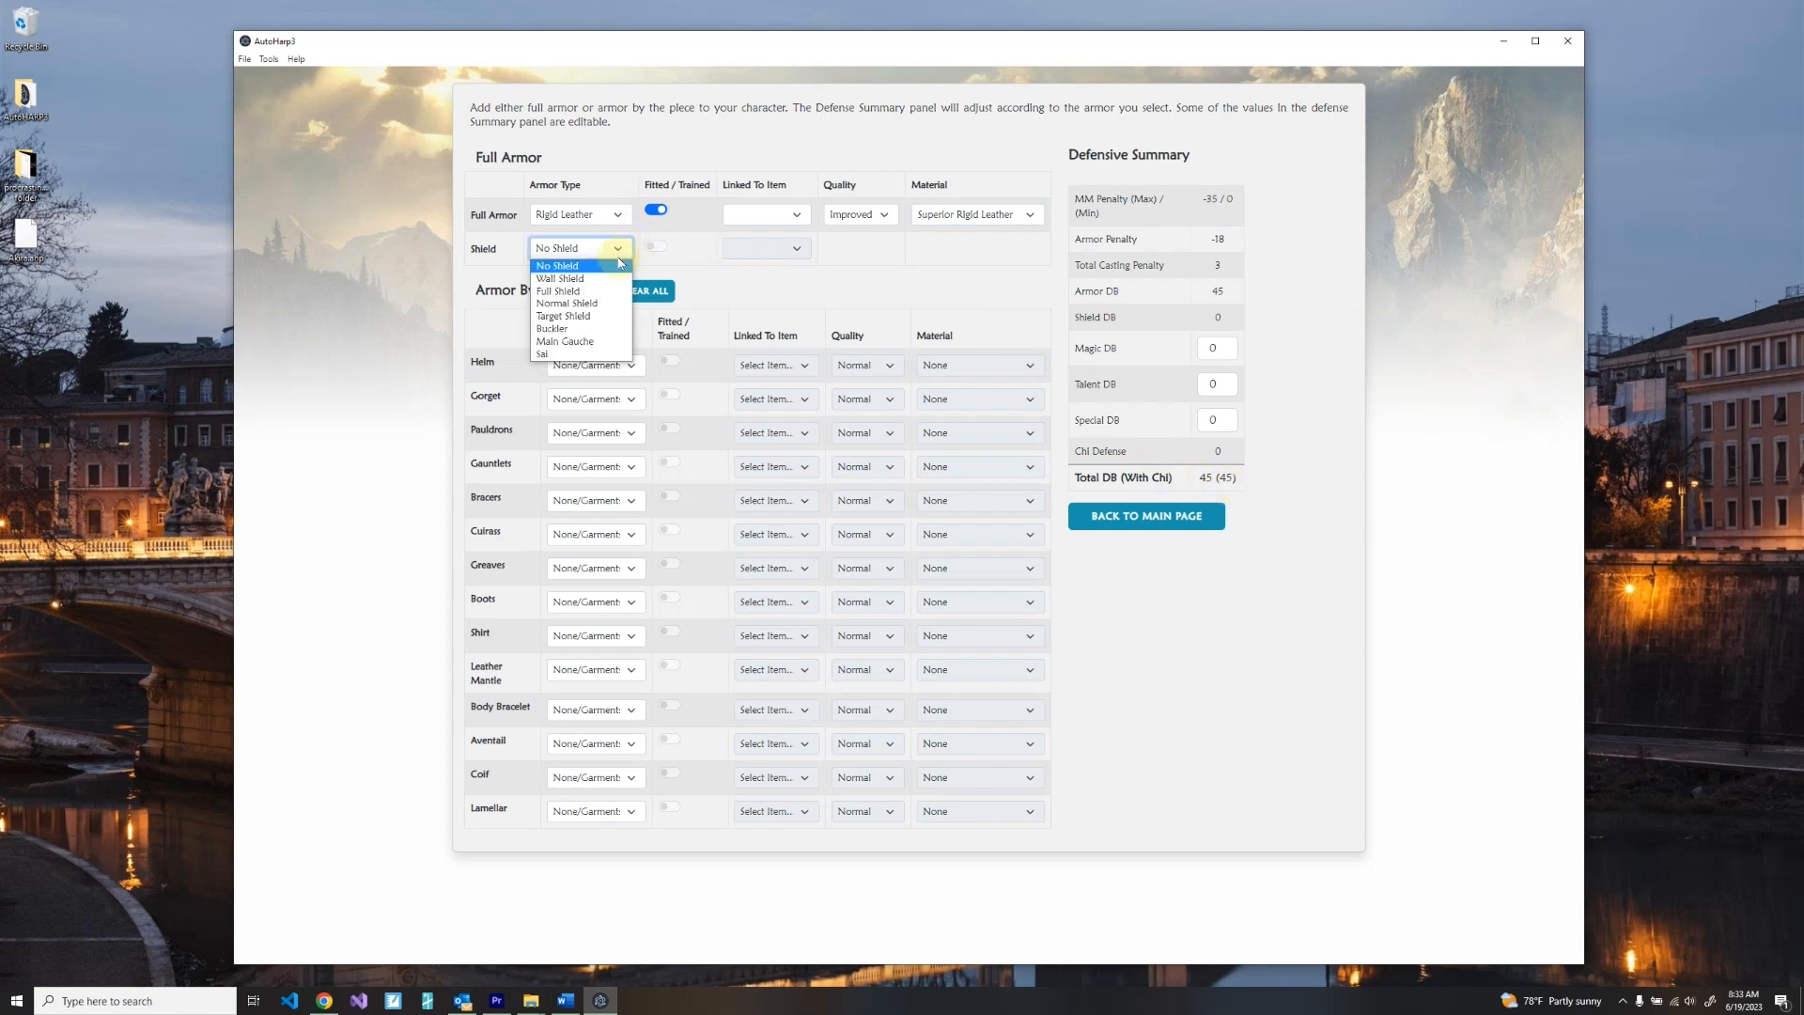
click(610, 303)
click(655, 248)
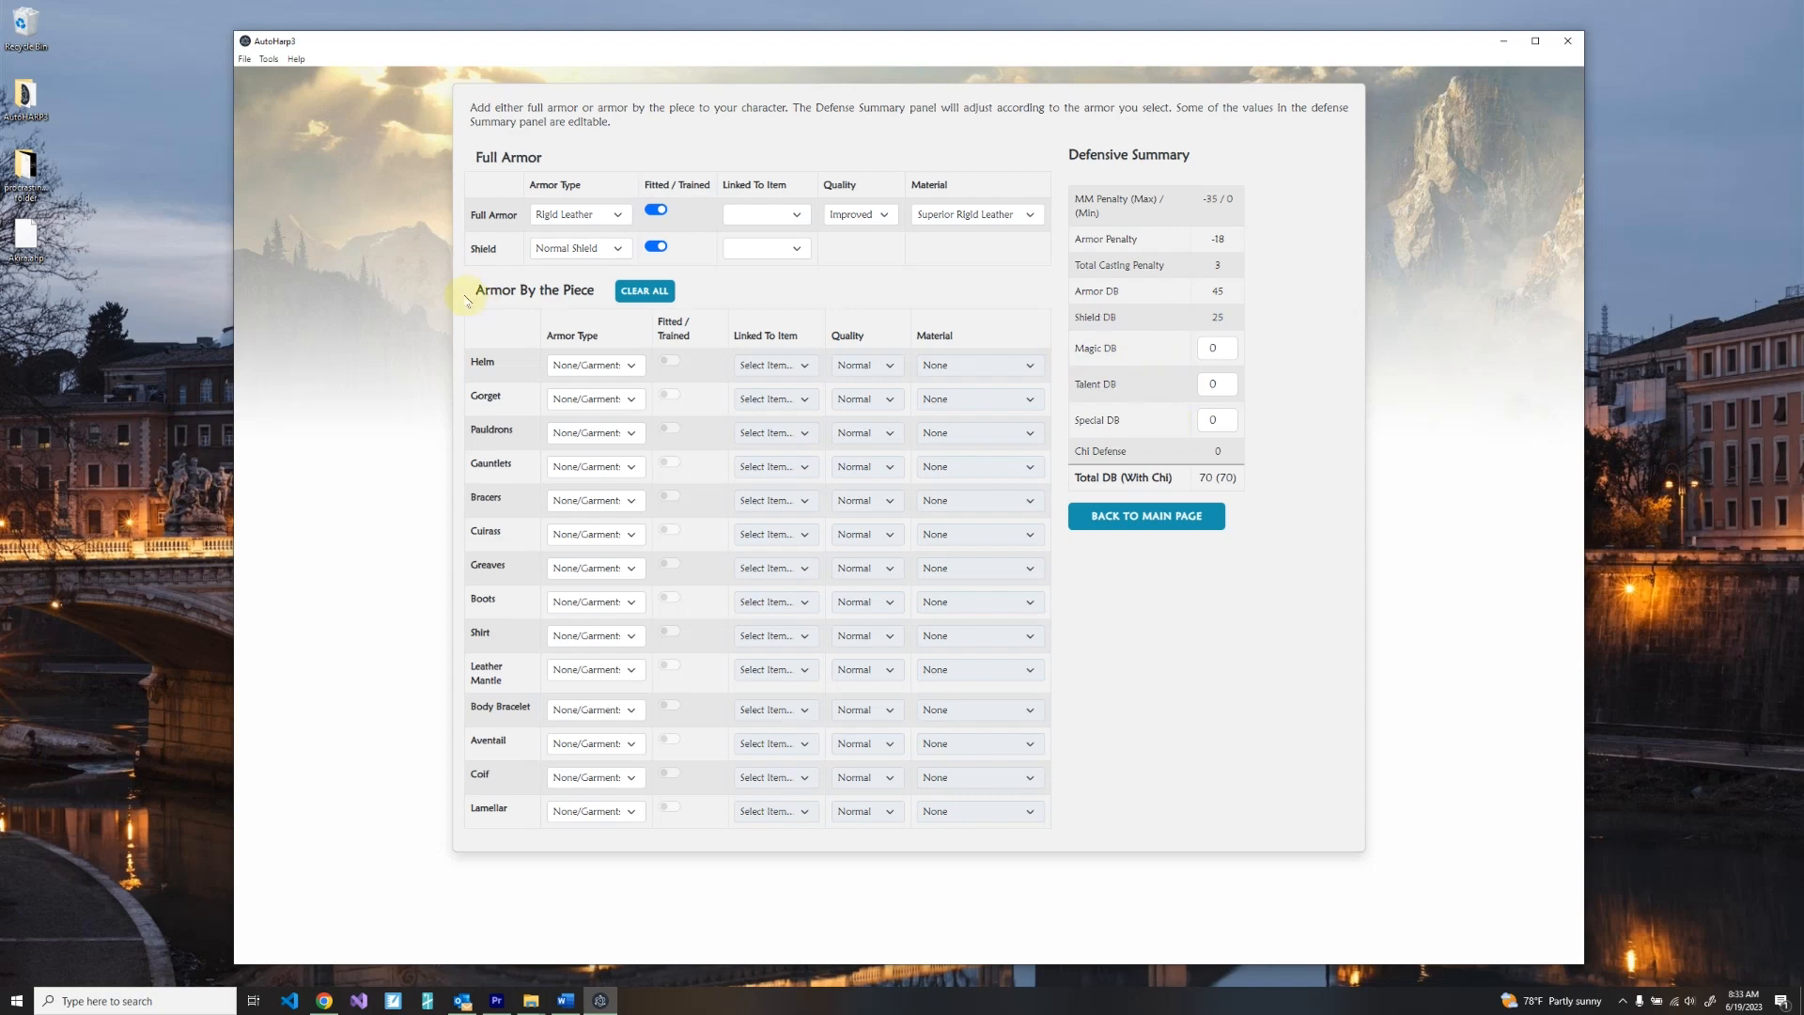
Check the armor type choices for the individual helm and gorget pieces without selecting any.
click(632, 364)
click(757, 294)
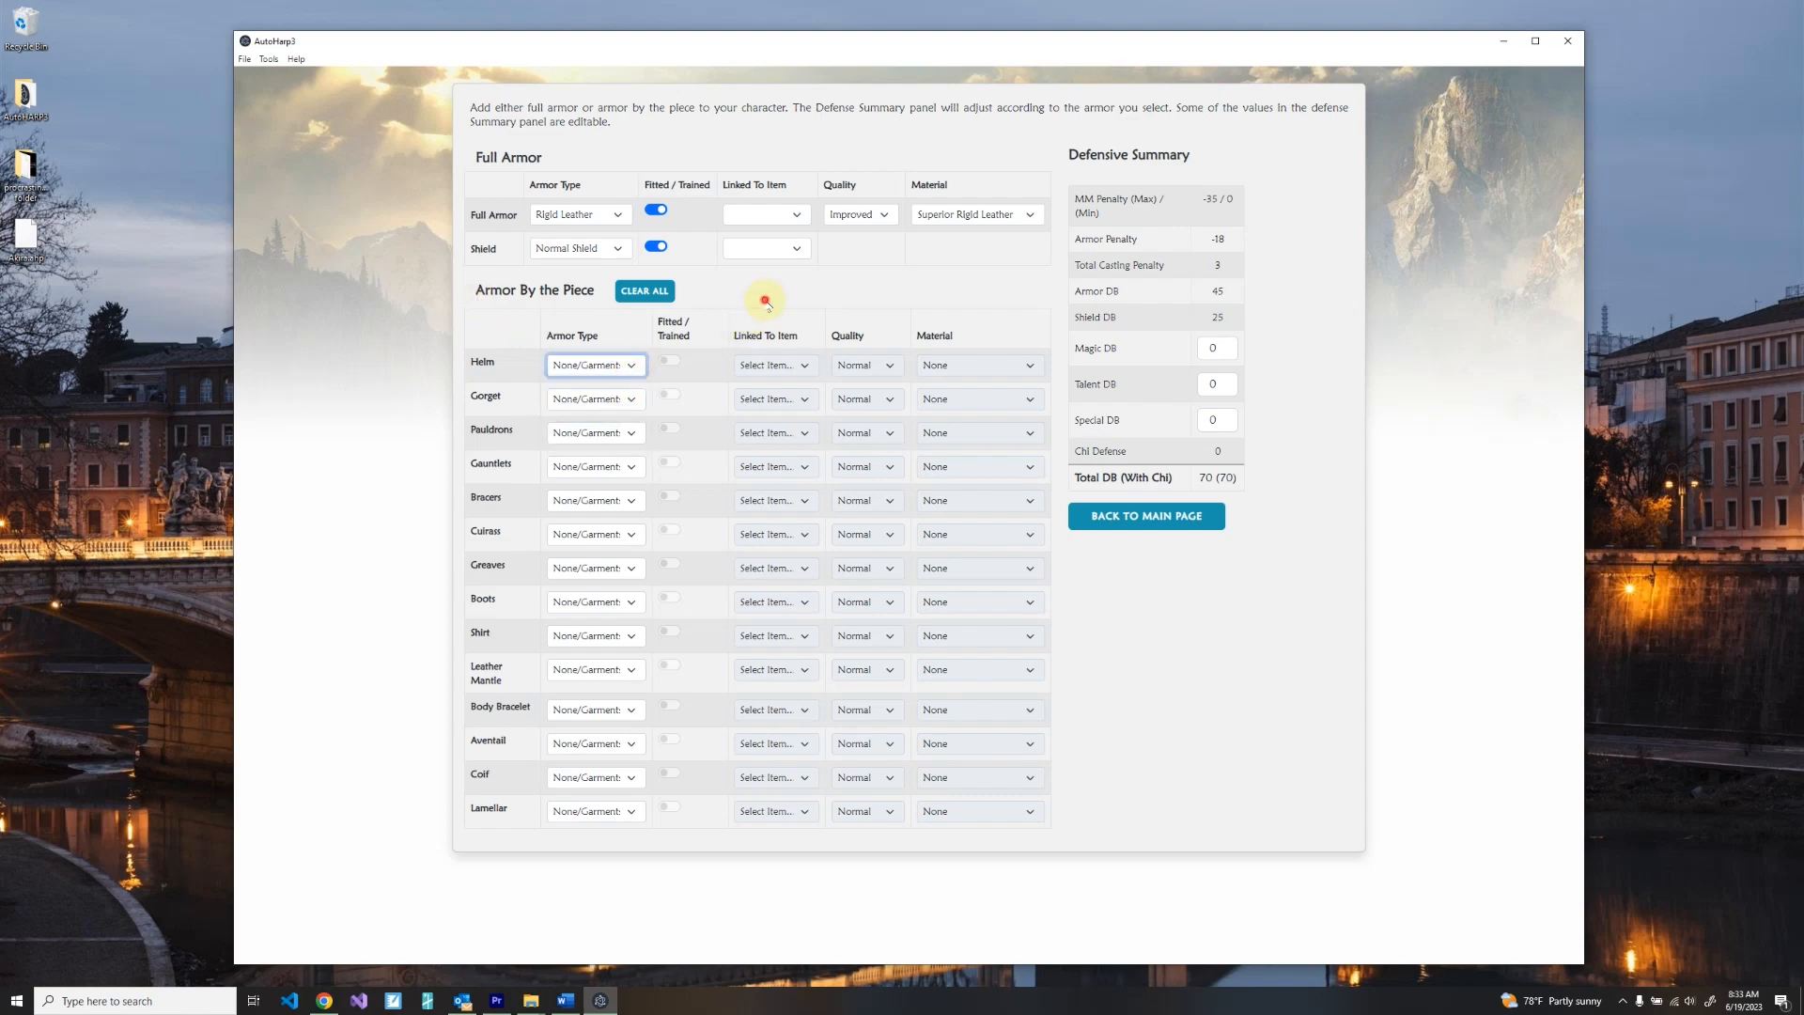
click(632, 398)
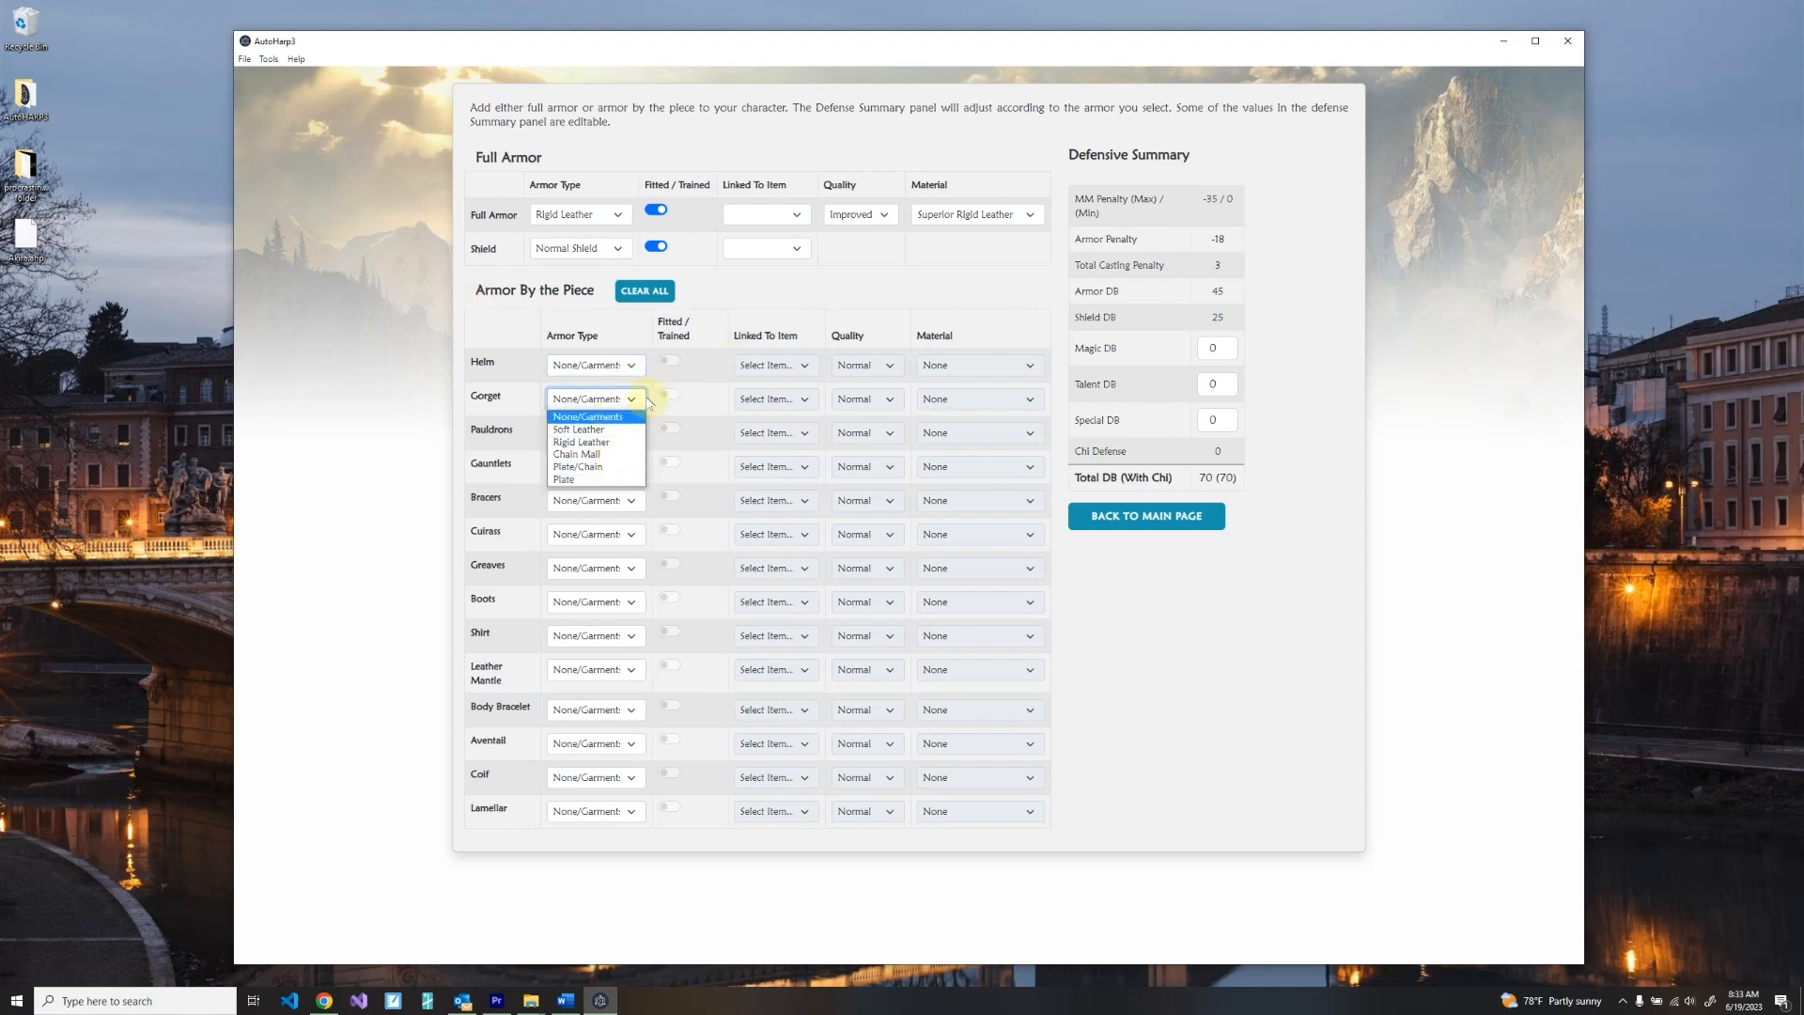
click(759, 318)
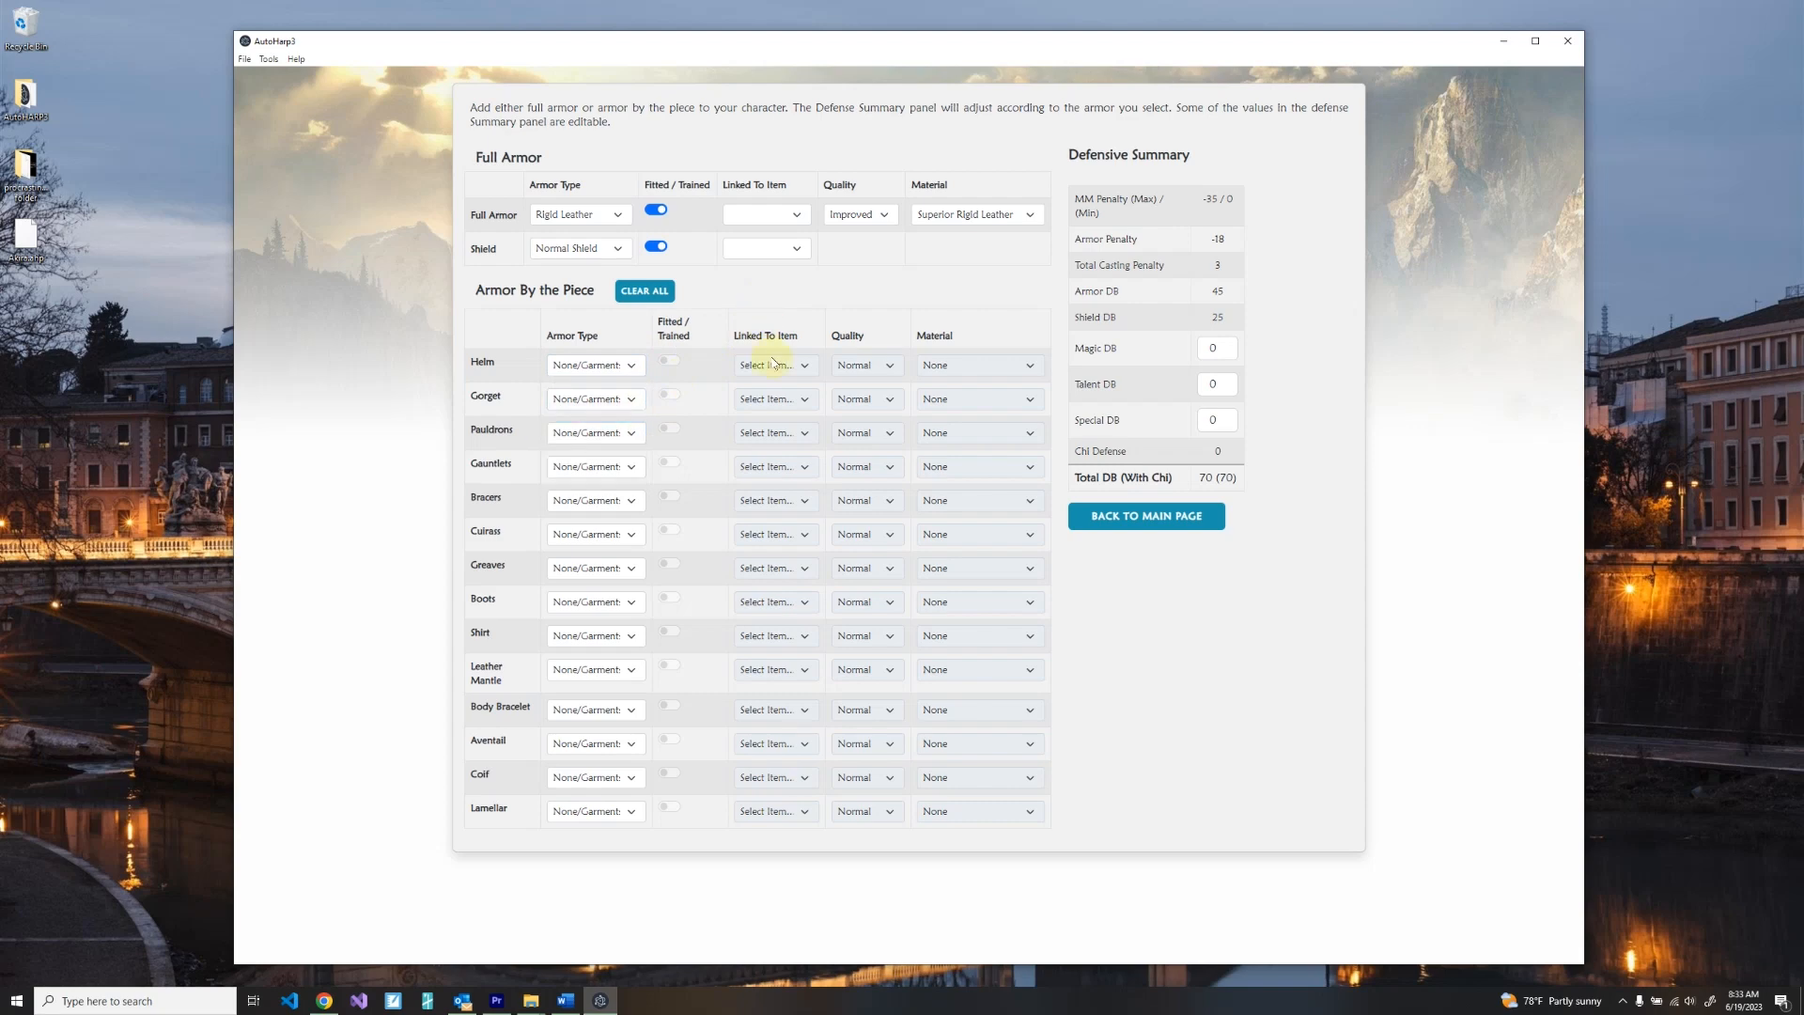
Return to the main character page and review the detailed armor values, collapsing them when finished.
click(1140, 517)
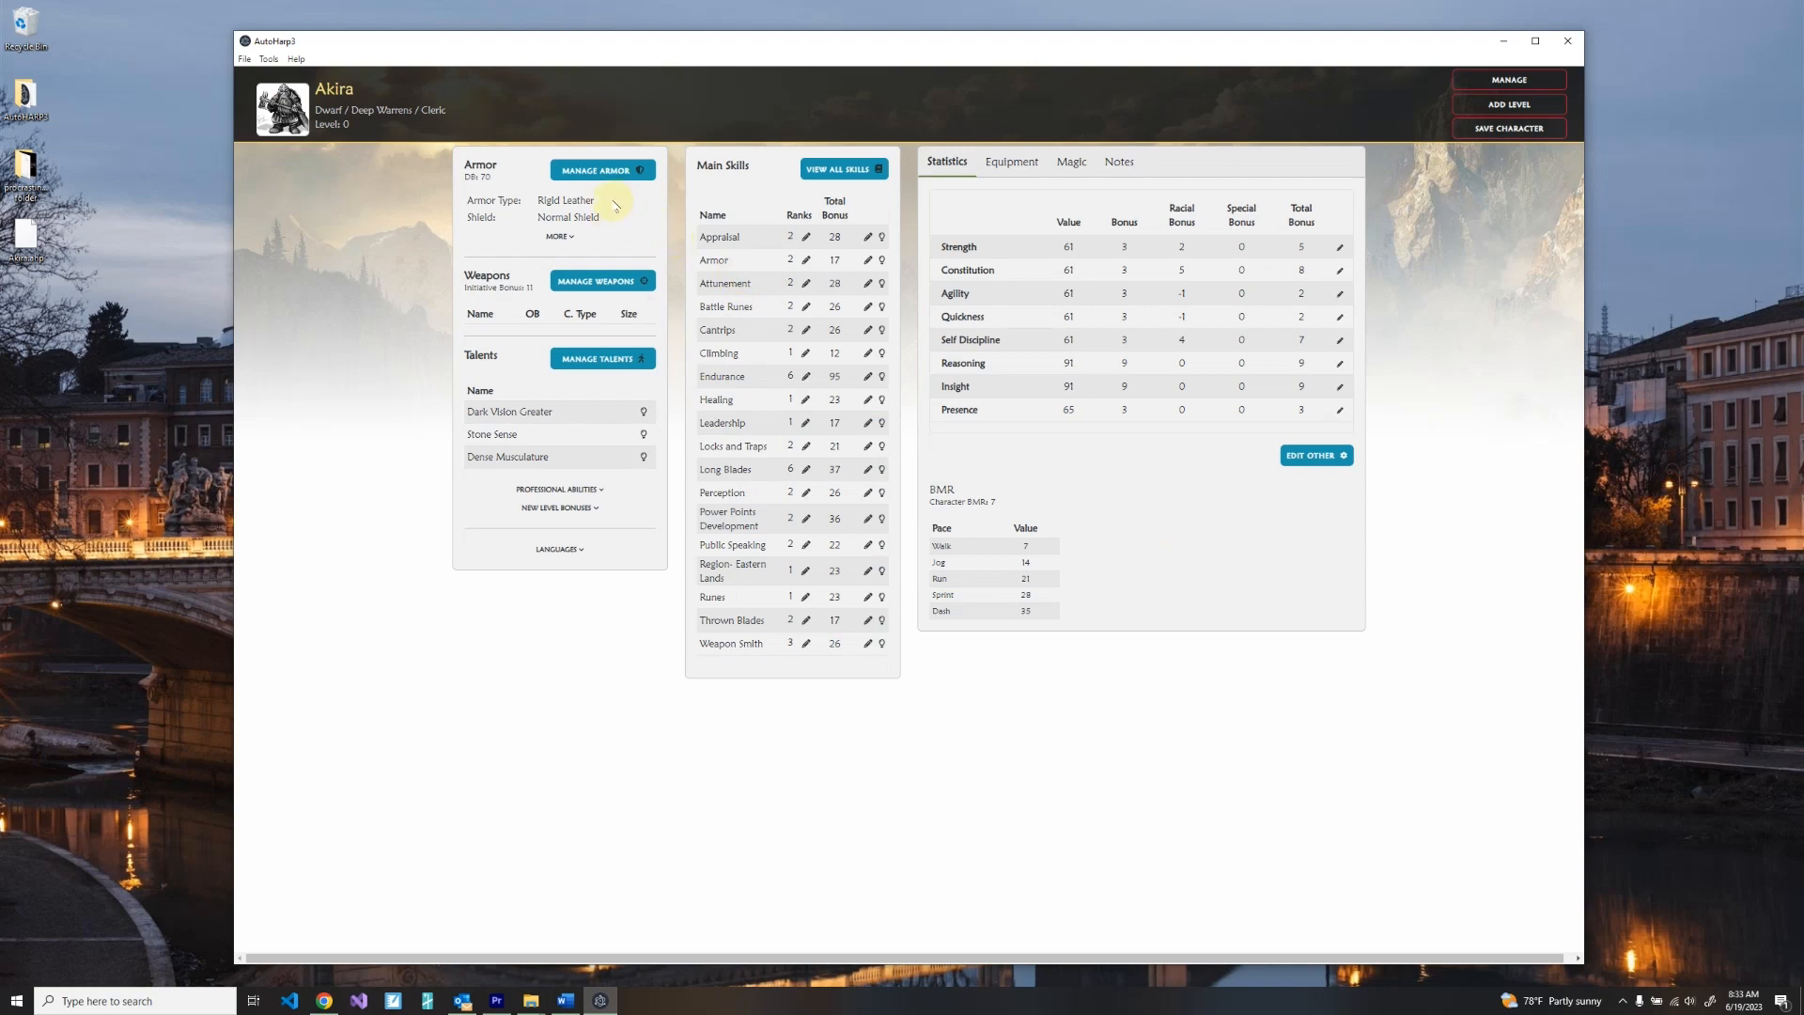
click(559, 236)
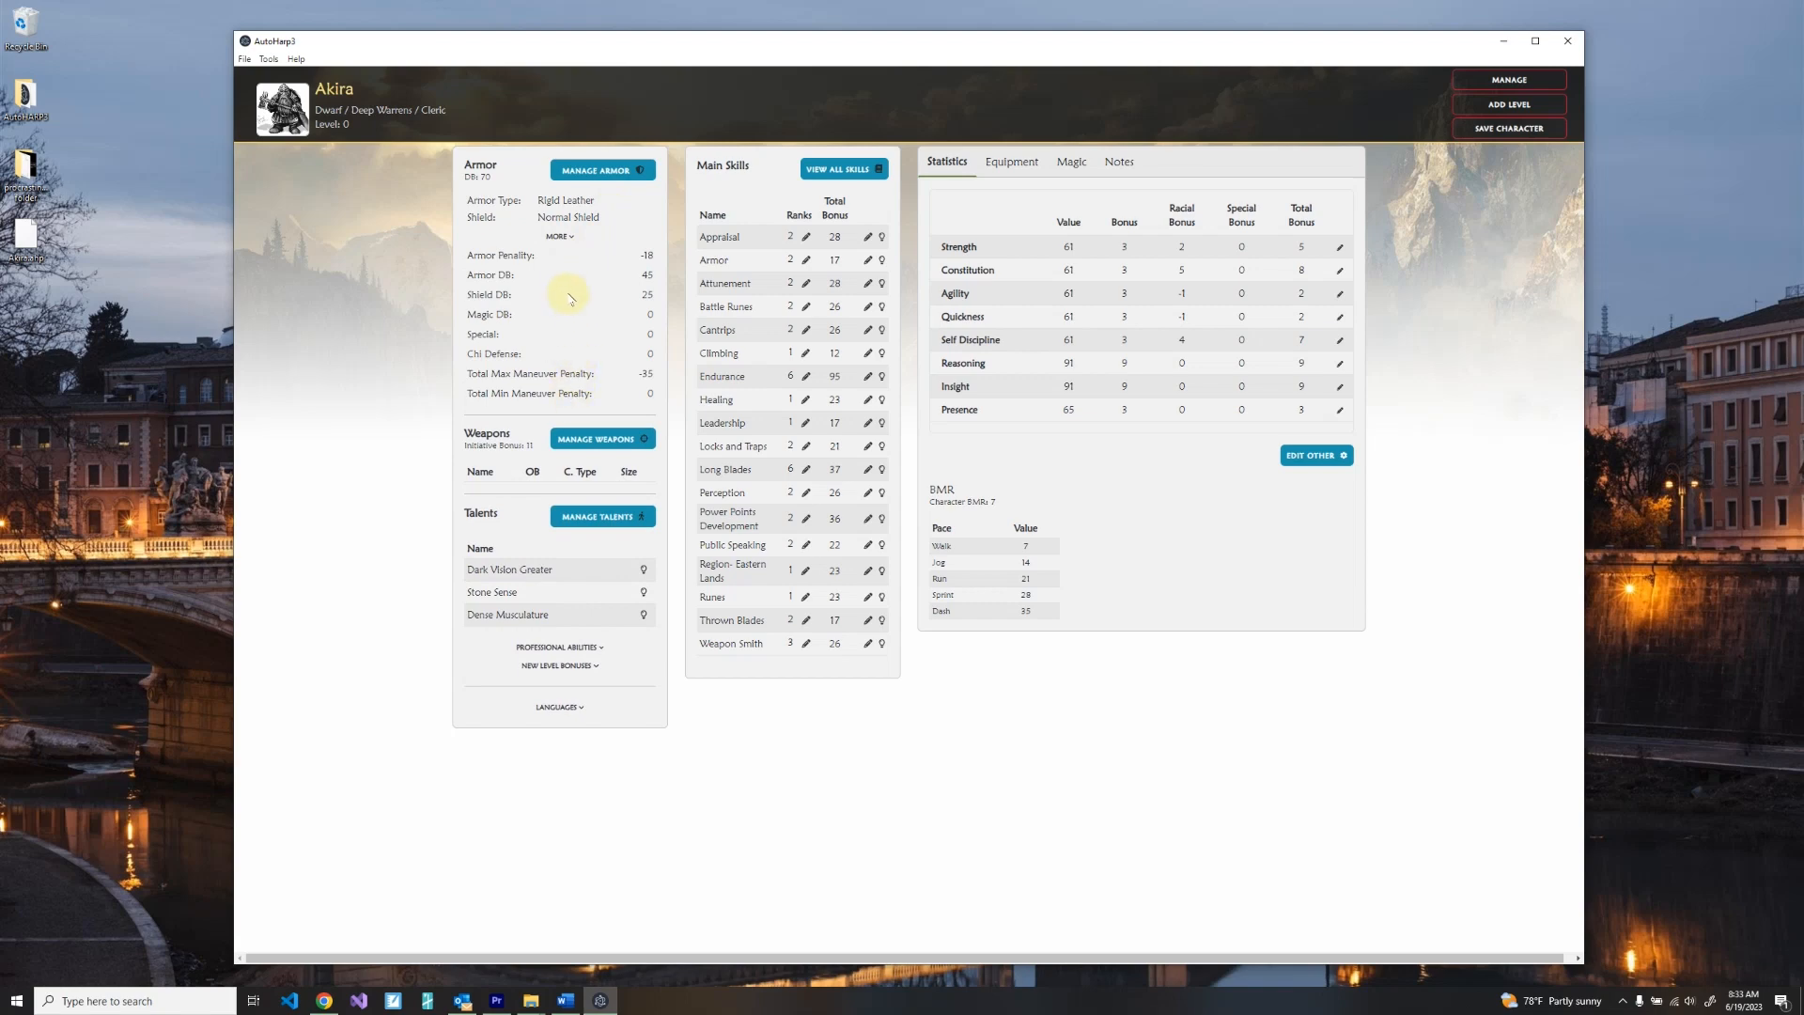
click(561, 236)
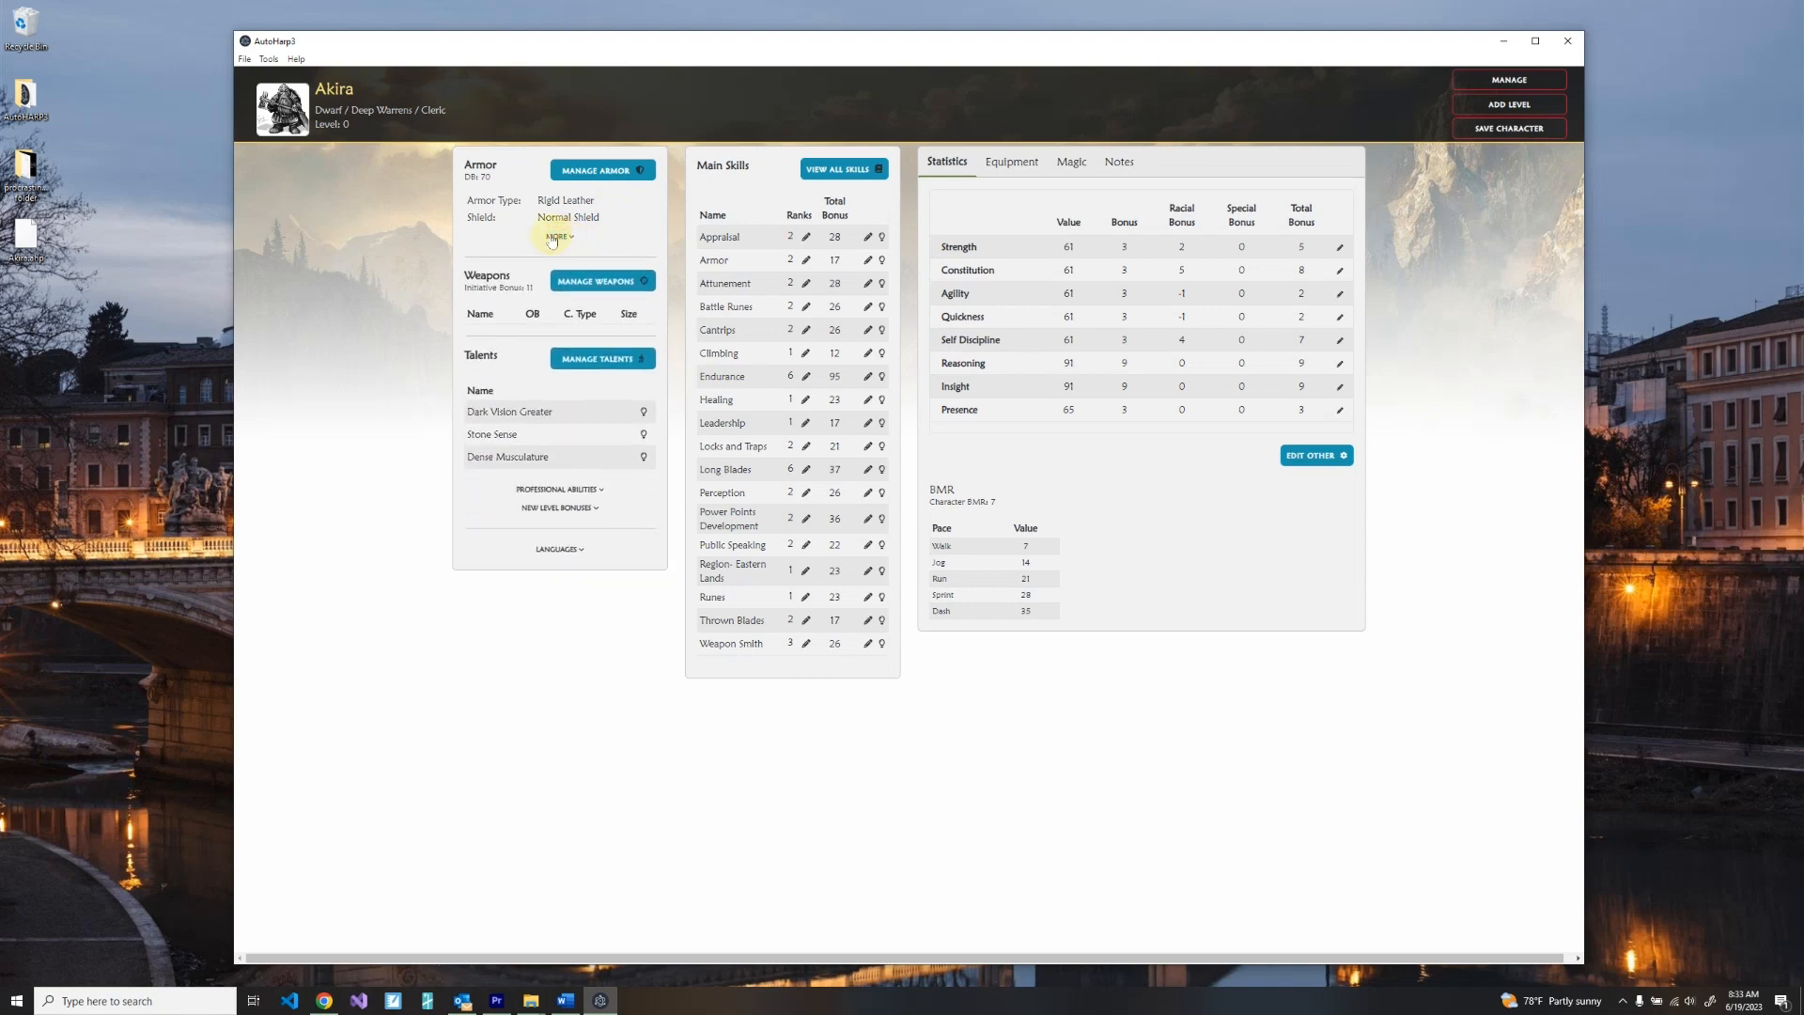
Start a new weapon for the inventory, choosing class 1 Handed Edge, group Long Blades and the Long Sword.
click(615, 284)
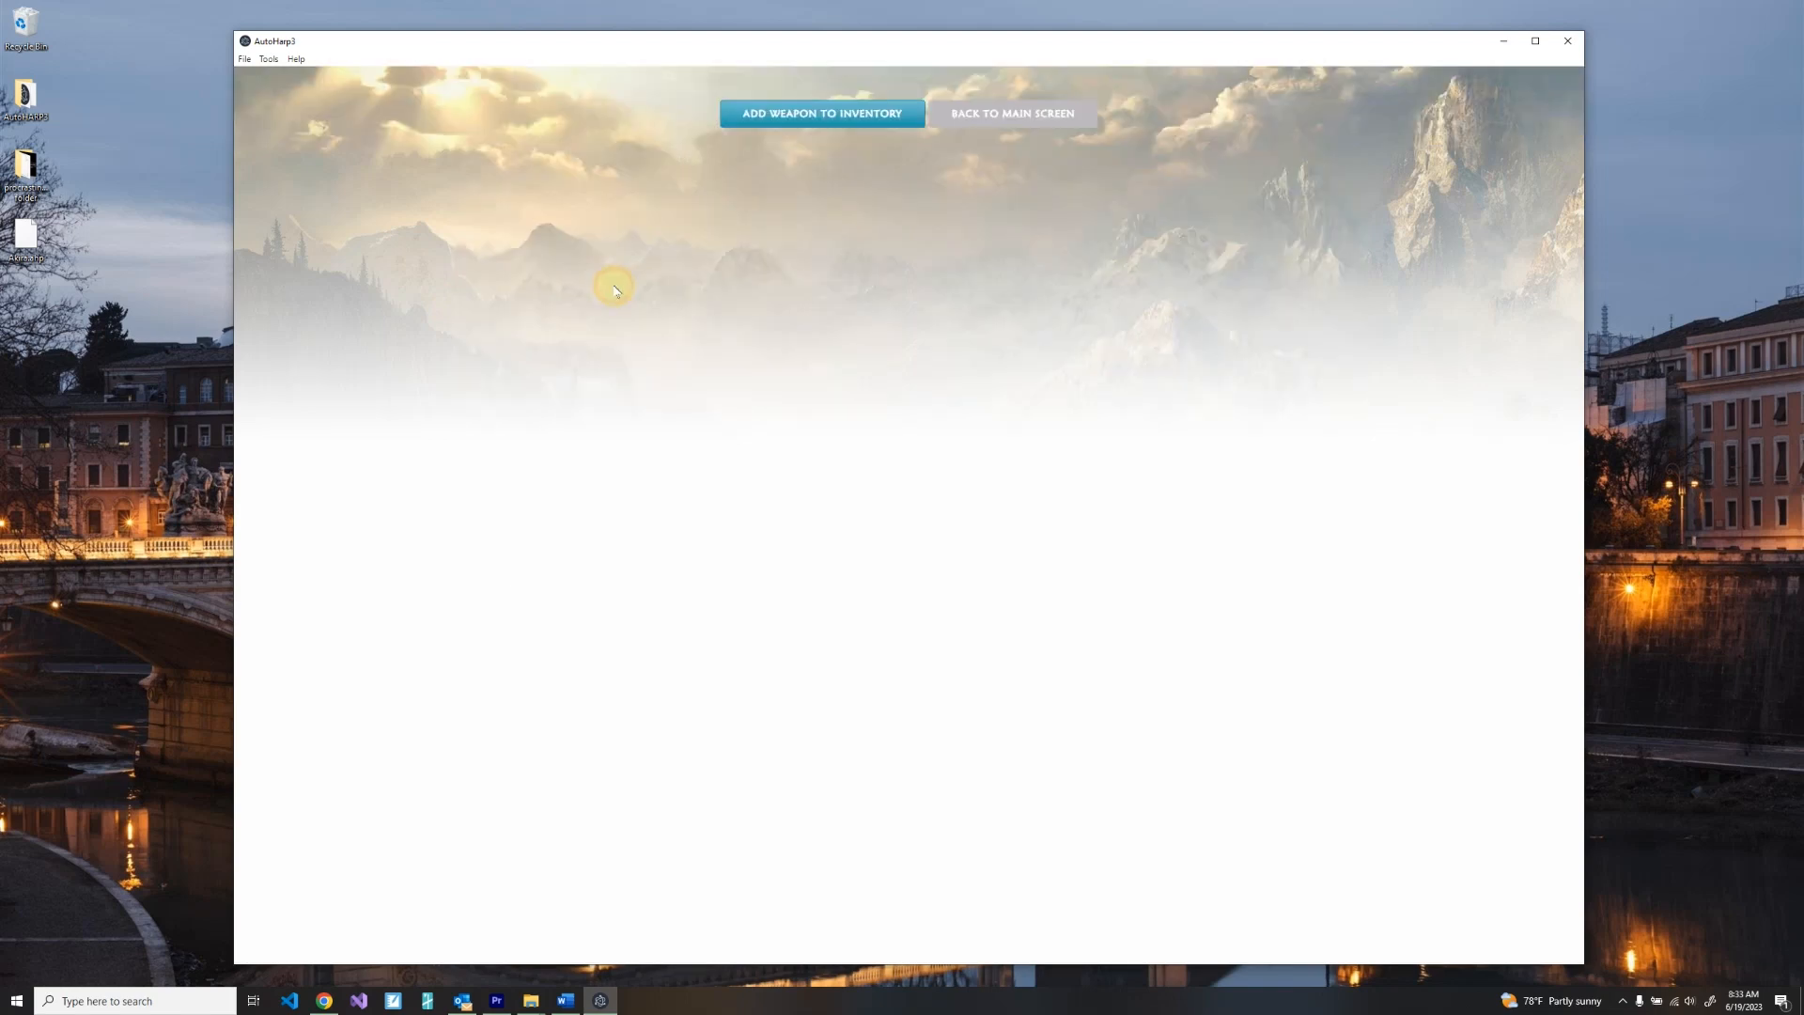
click(866, 127)
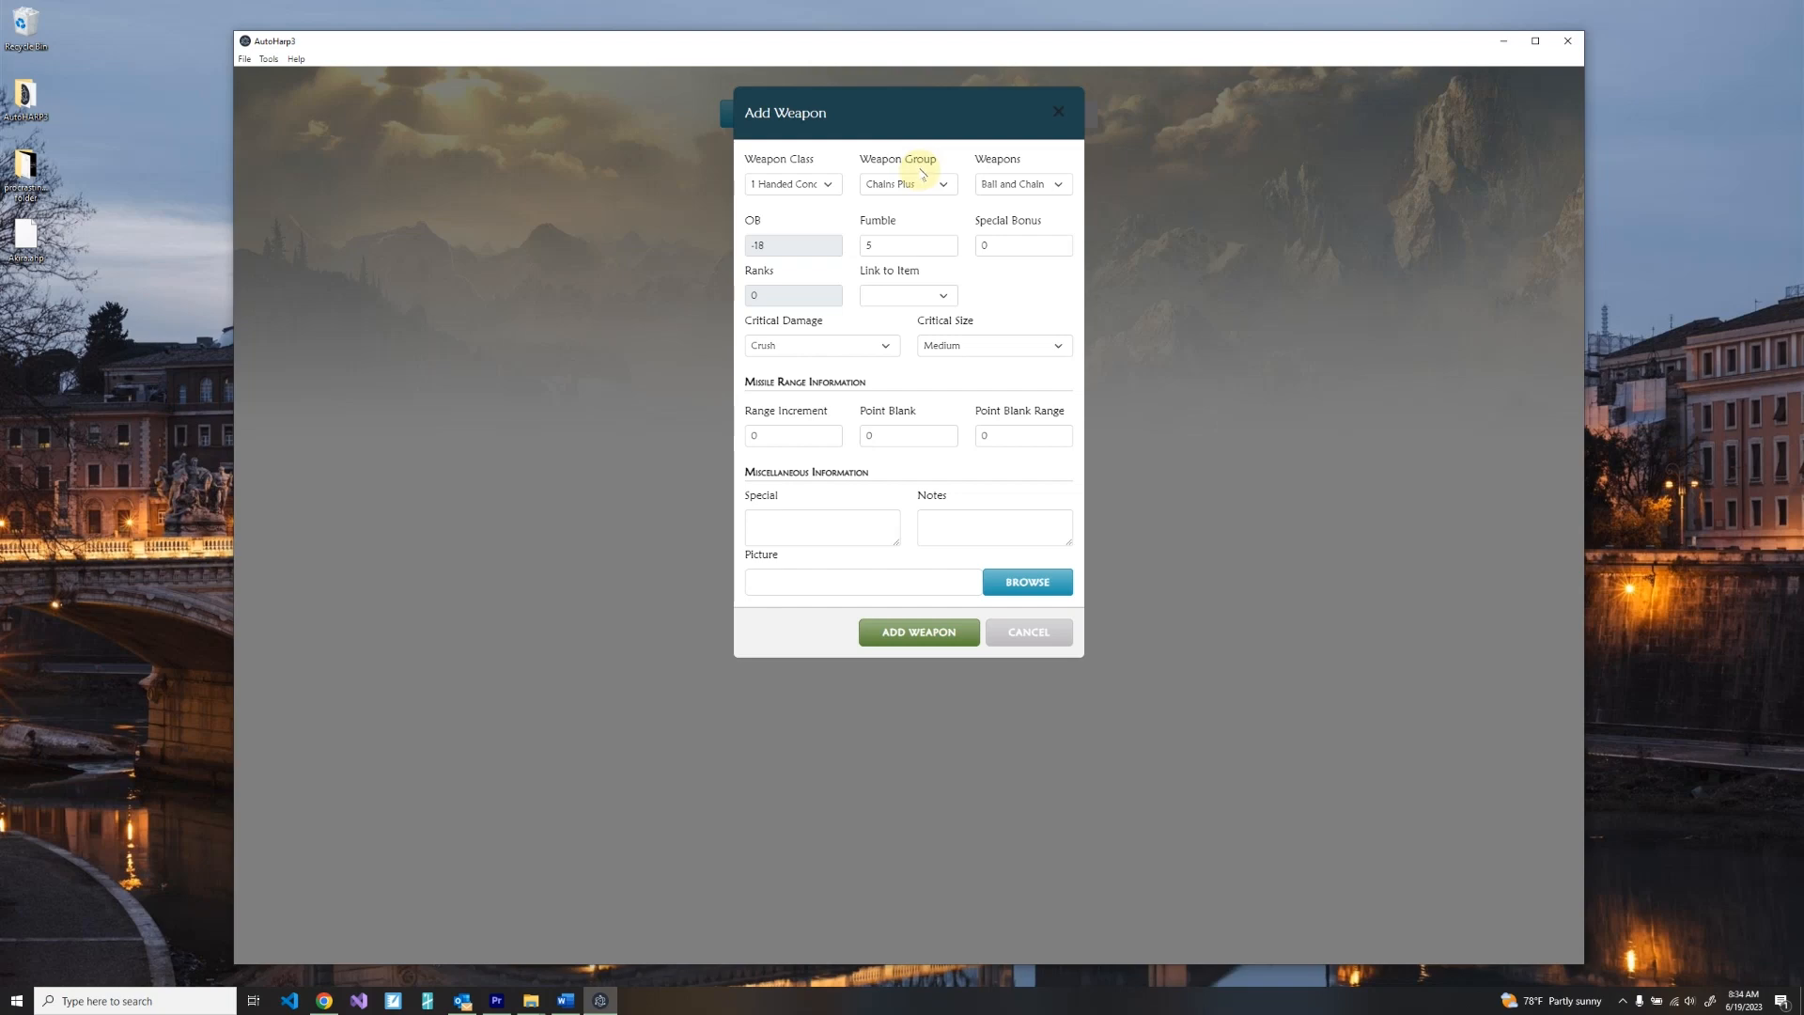
click(826, 184)
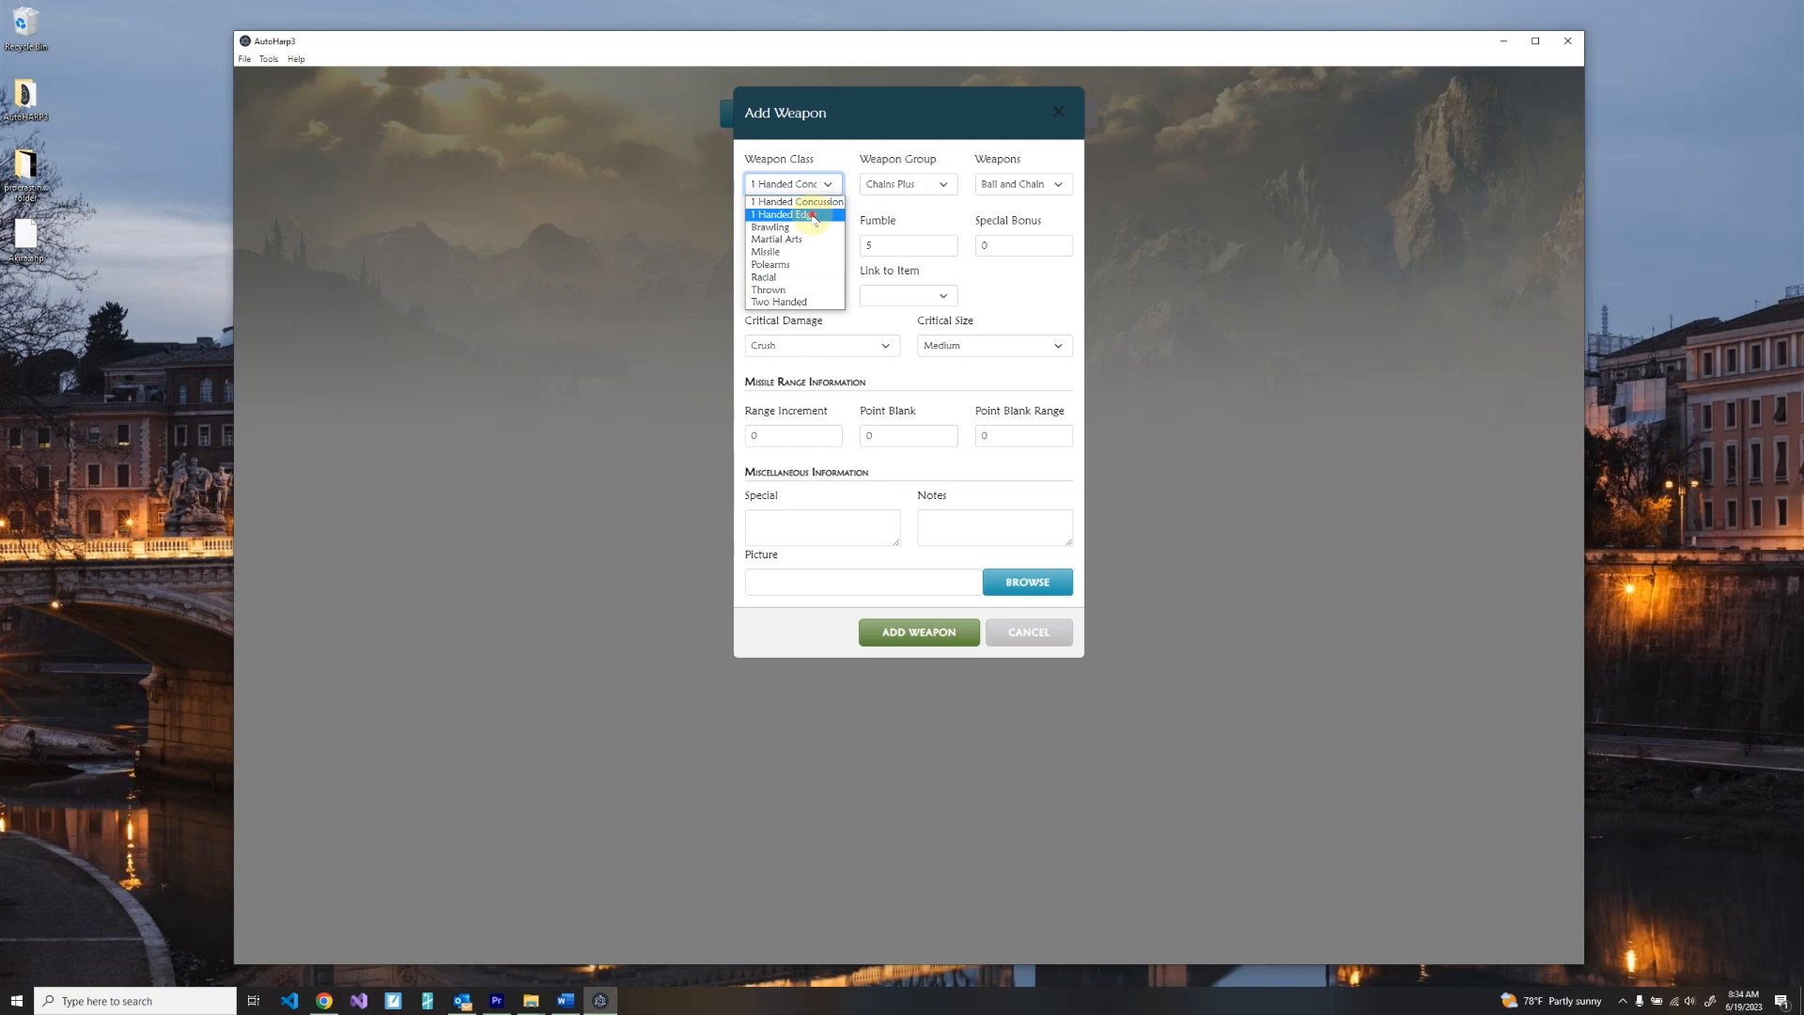
click(814, 215)
click(905, 188)
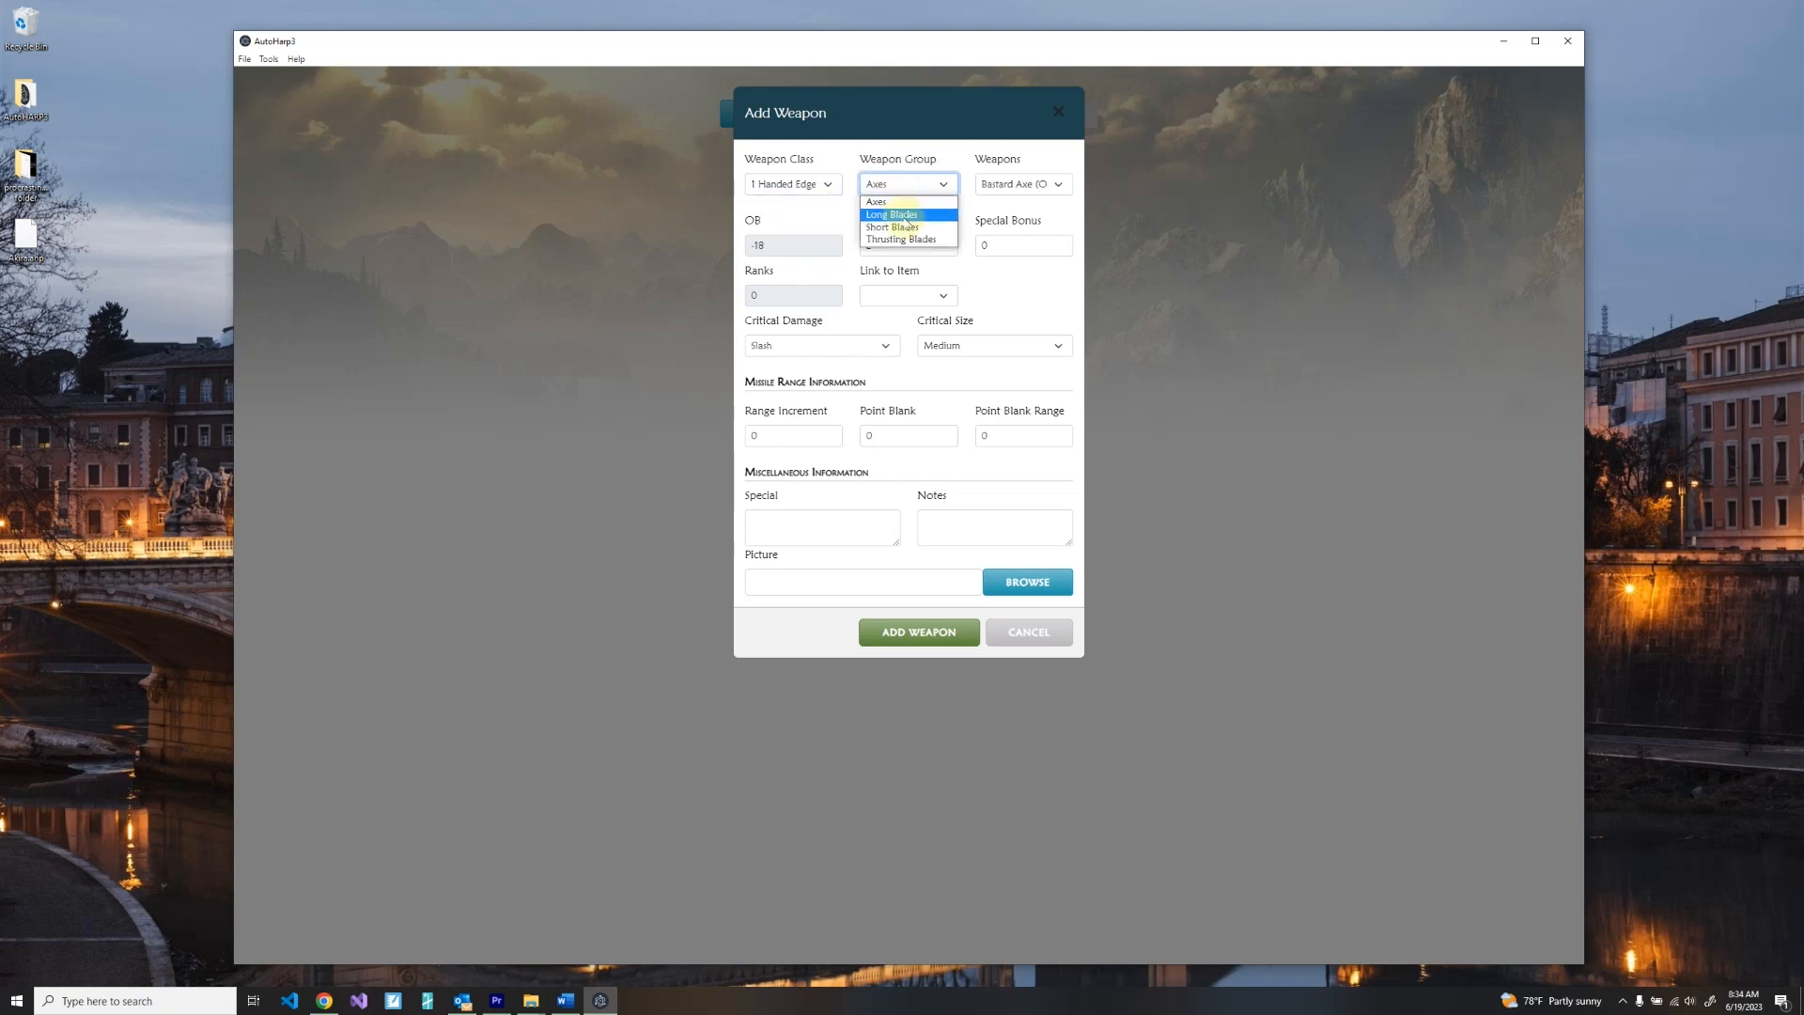
click(904, 216)
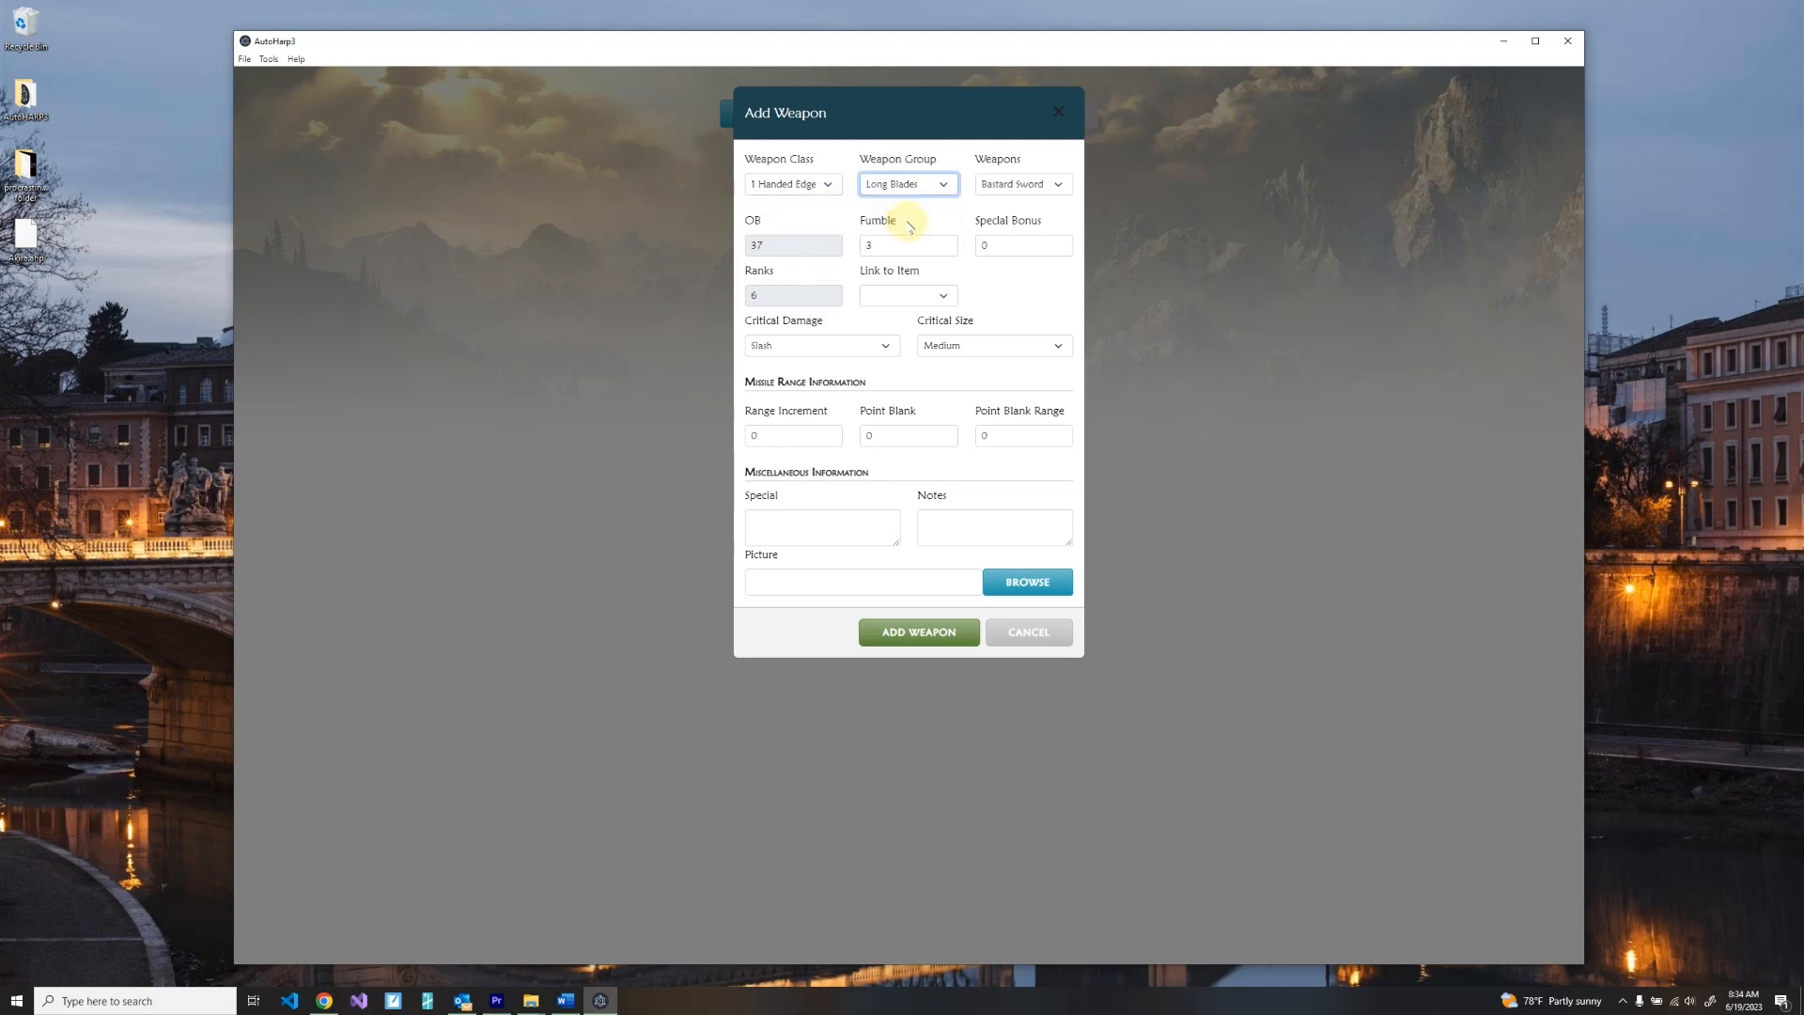
click(1027, 184)
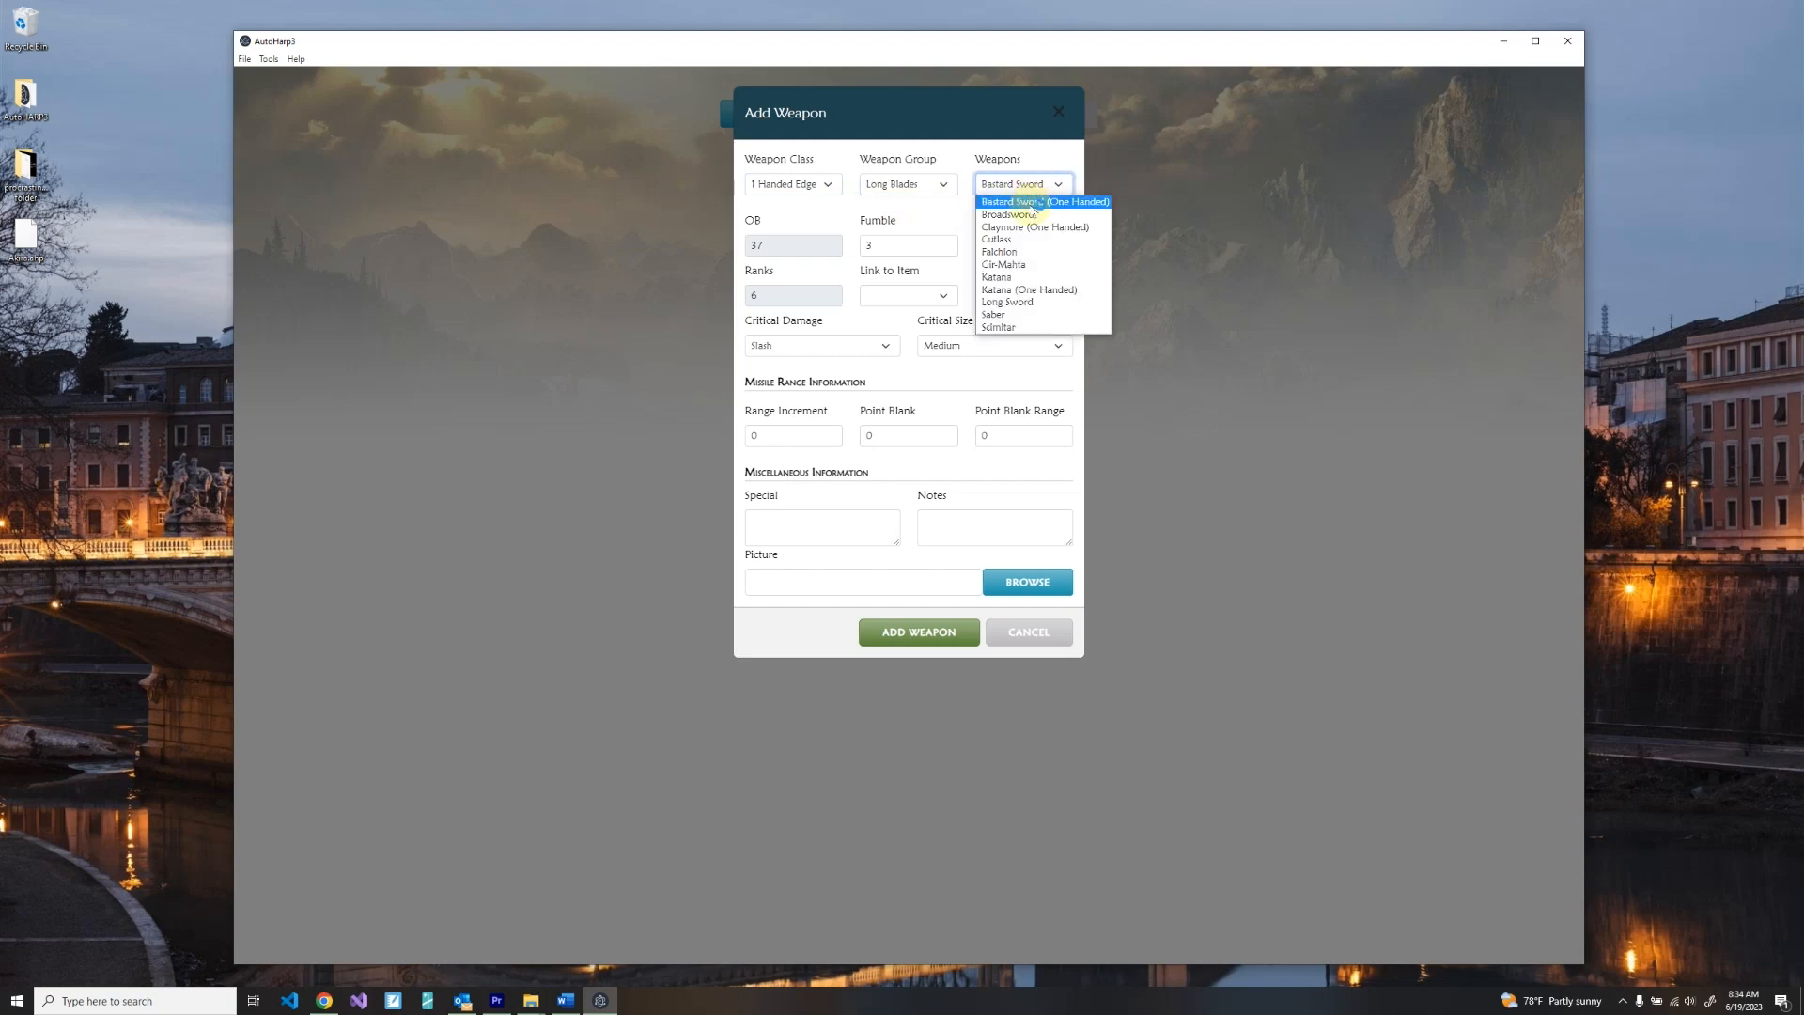
click(1024, 301)
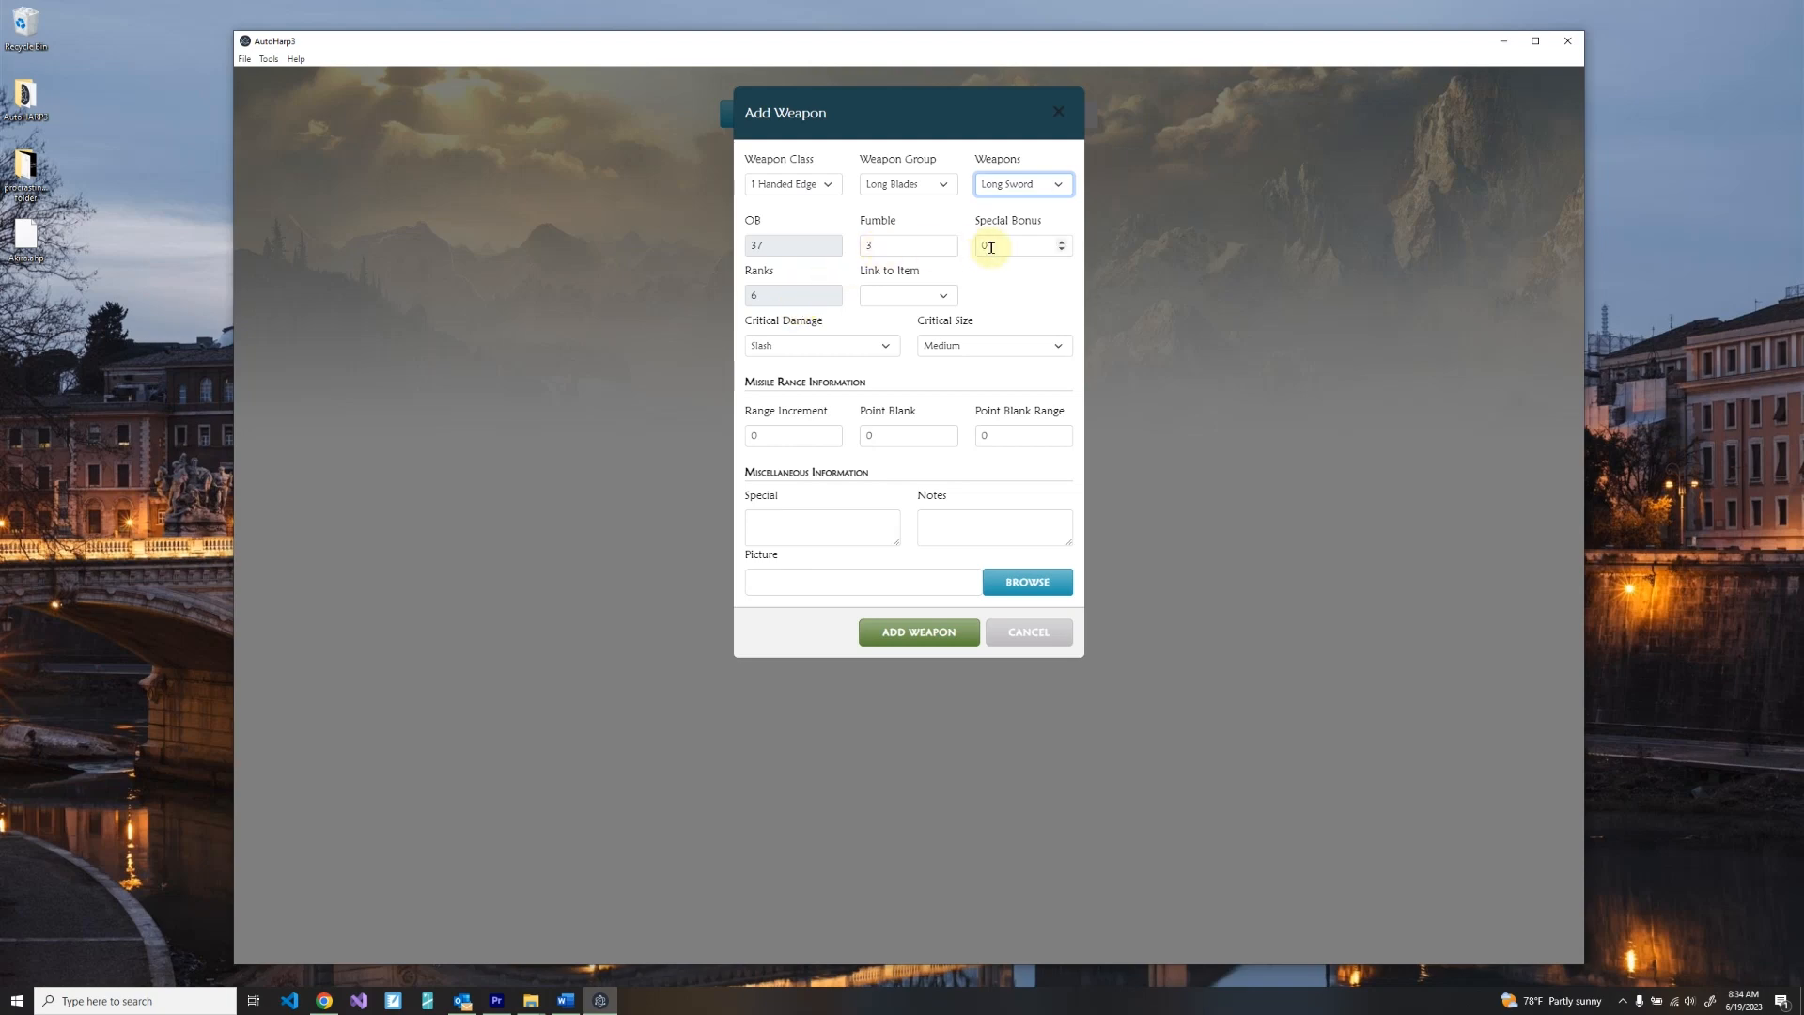
Check the critical damage and critical size choices for the Long Sword without changing either one.
click(879, 344)
click(879, 344)
click(975, 346)
click(975, 346)
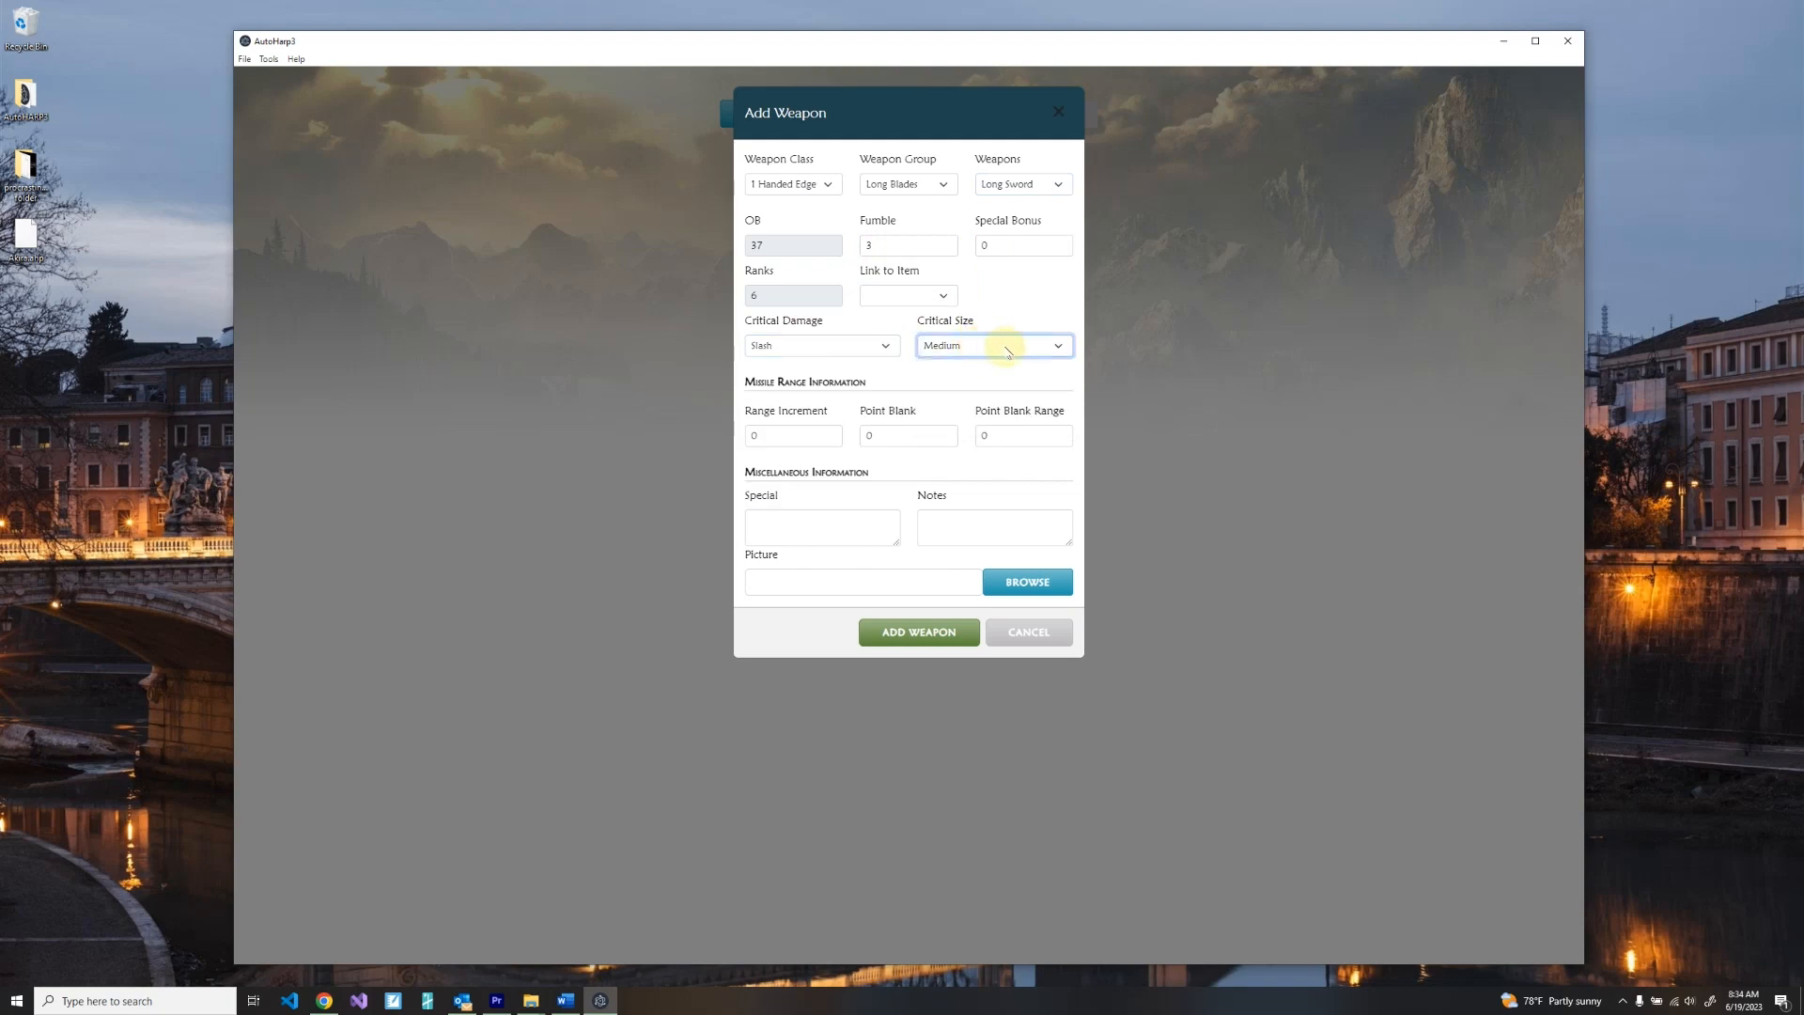
click(1006, 349)
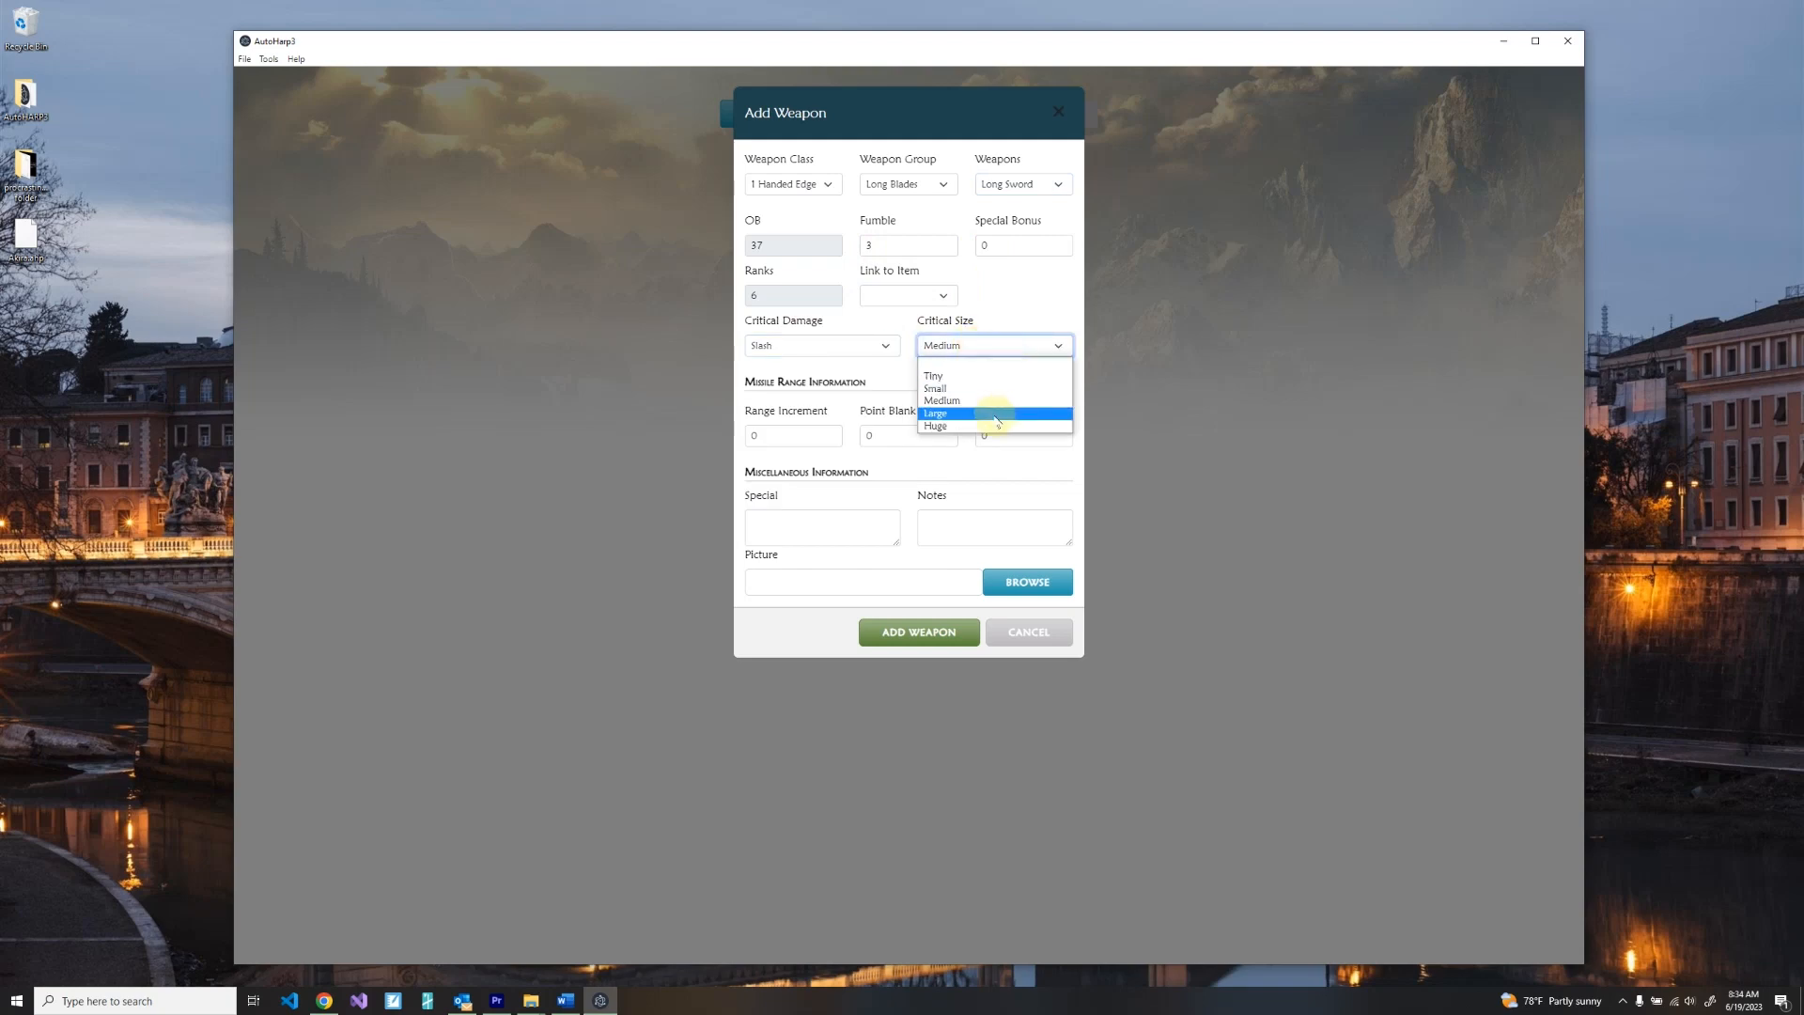
click(1022, 312)
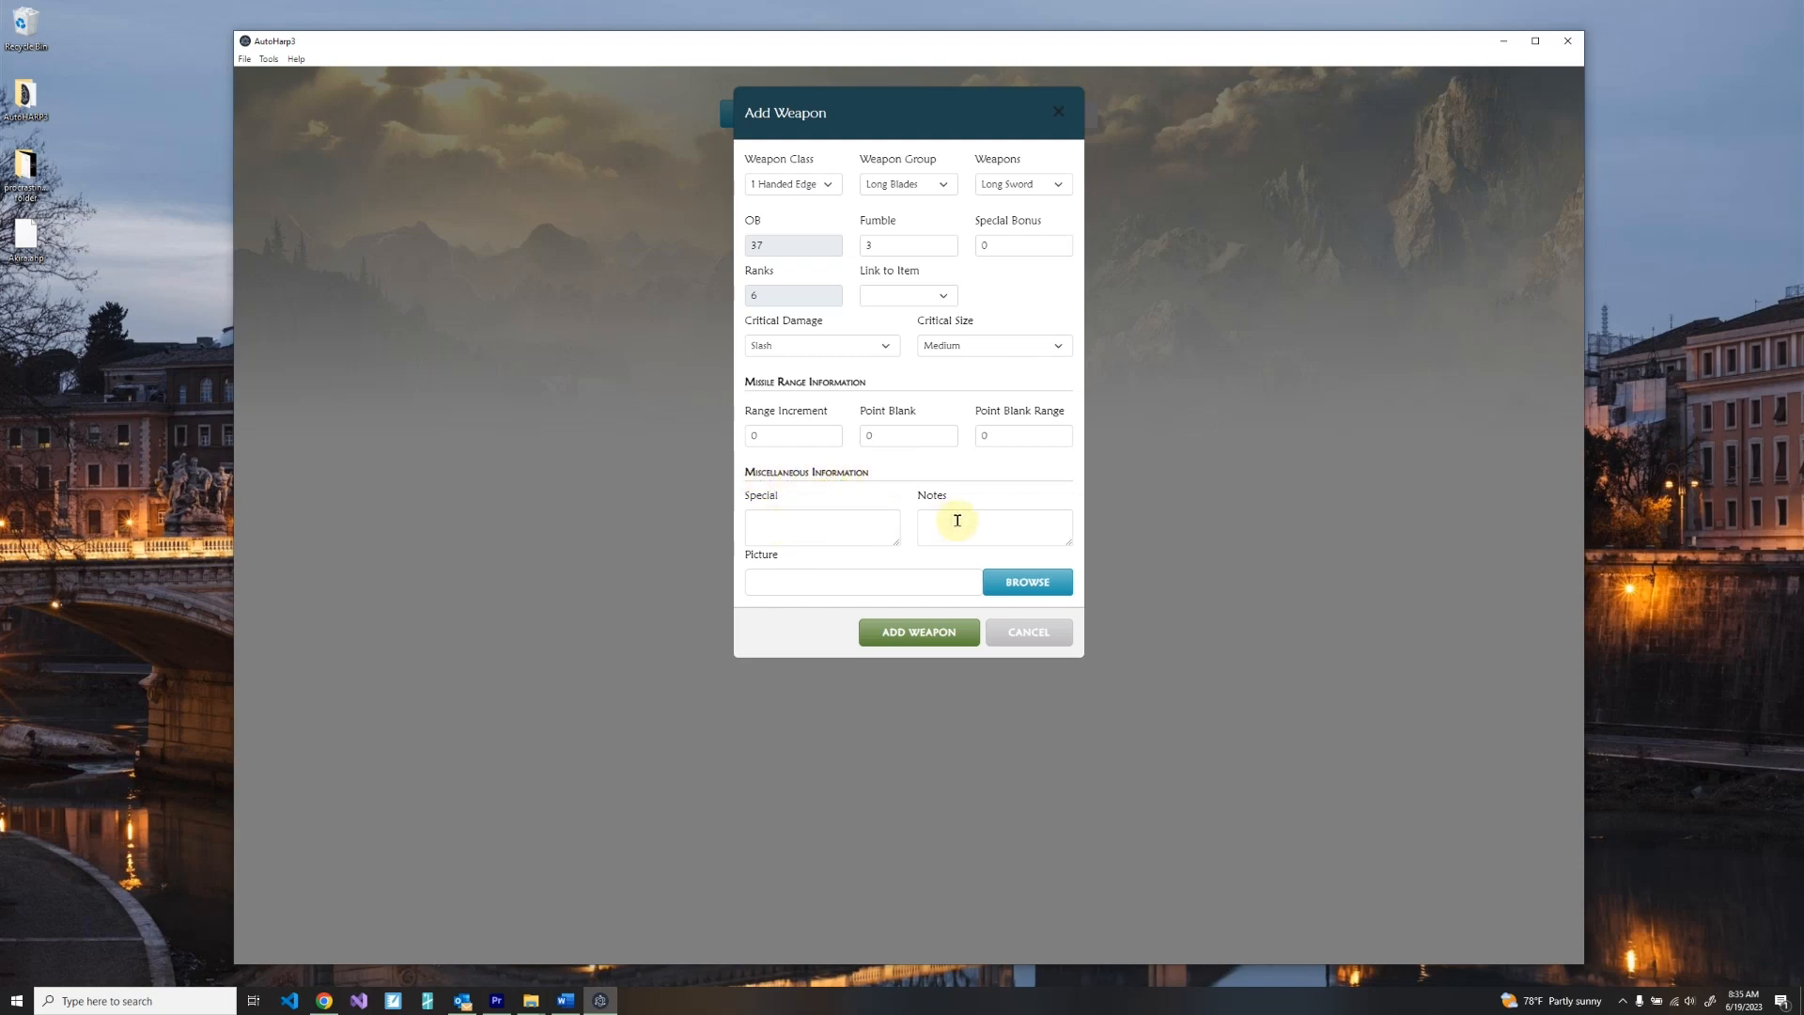
Attach the shortsword picture from the Desktop to the Long Sword and add the weapon to the inventory.
click(1008, 582)
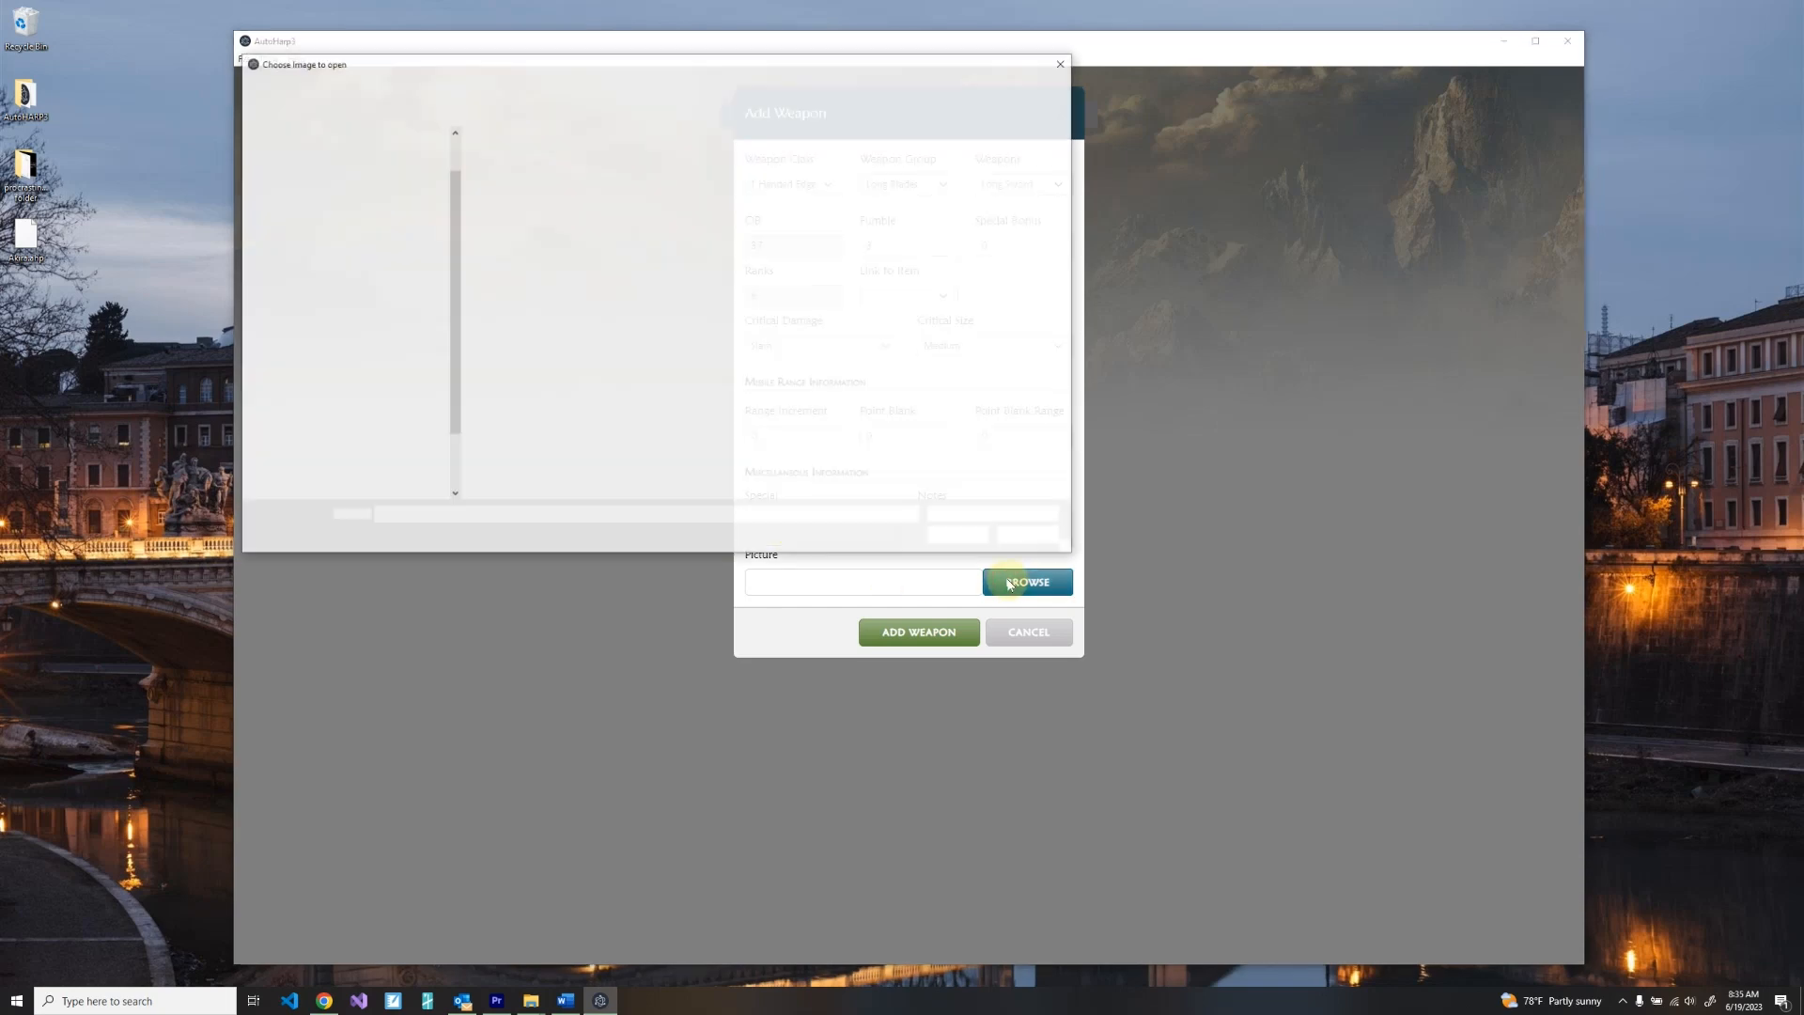
double_click(814, 174)
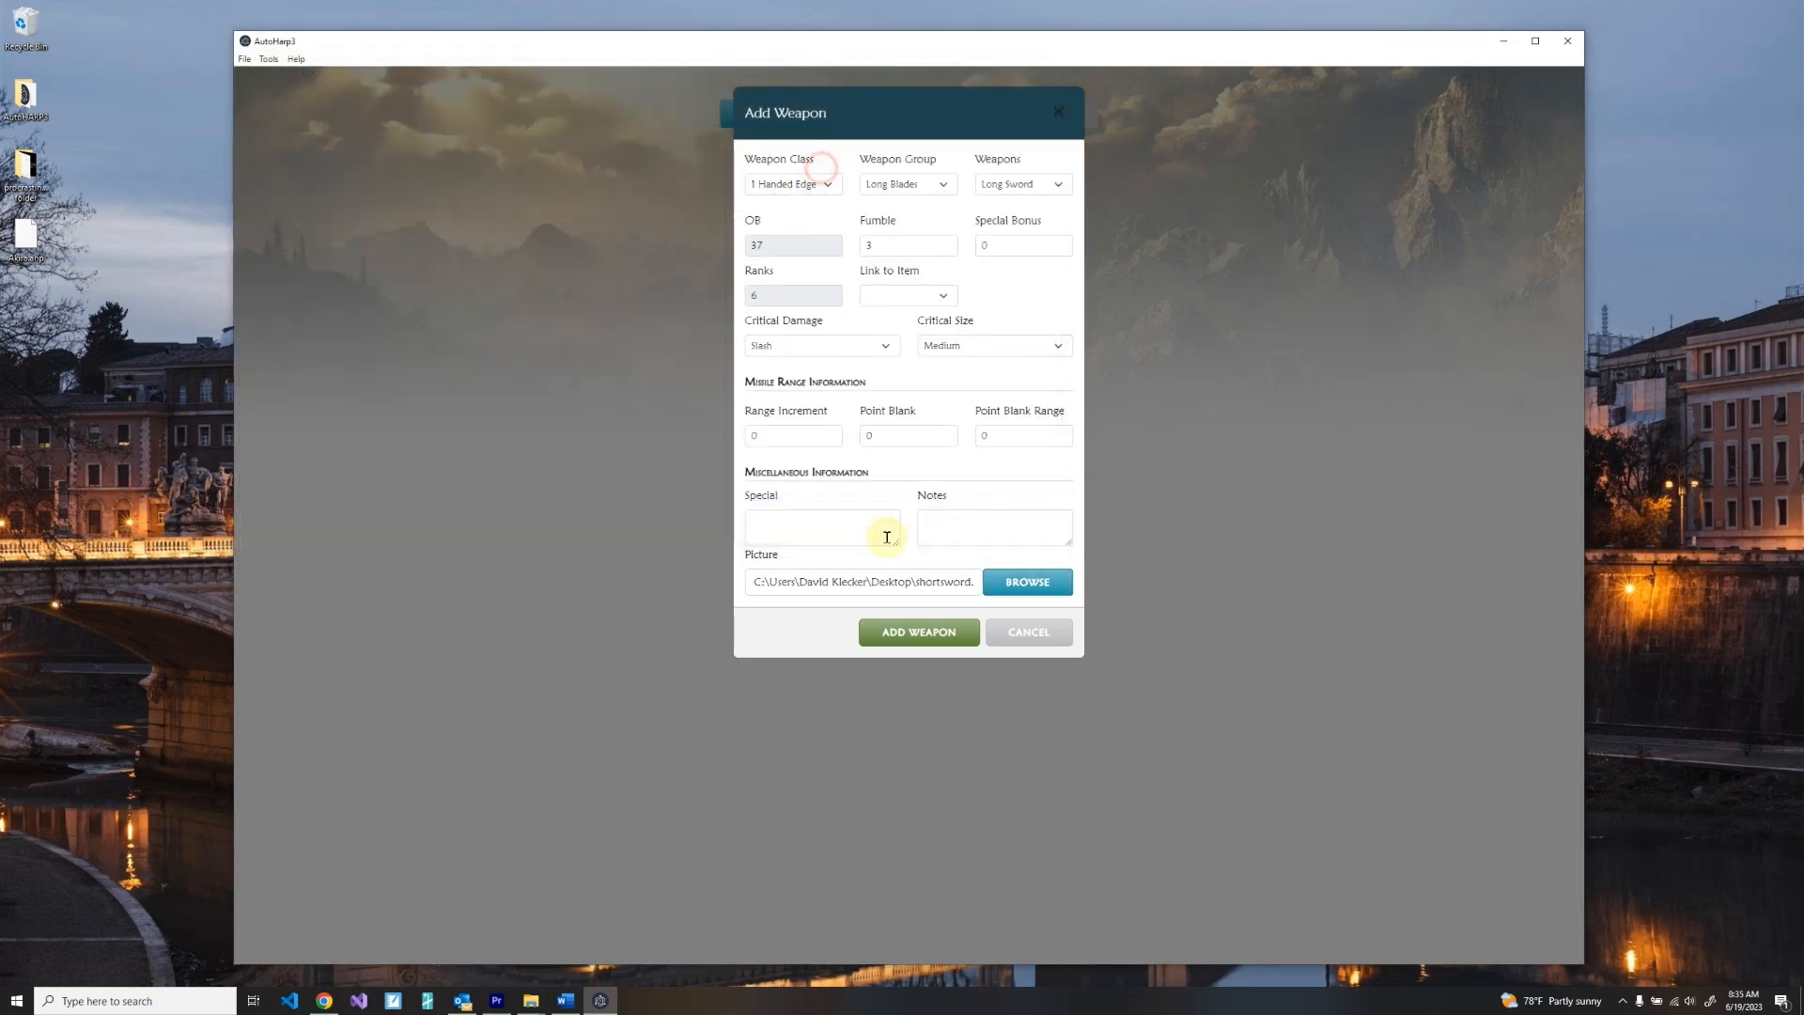
click(921, 633)
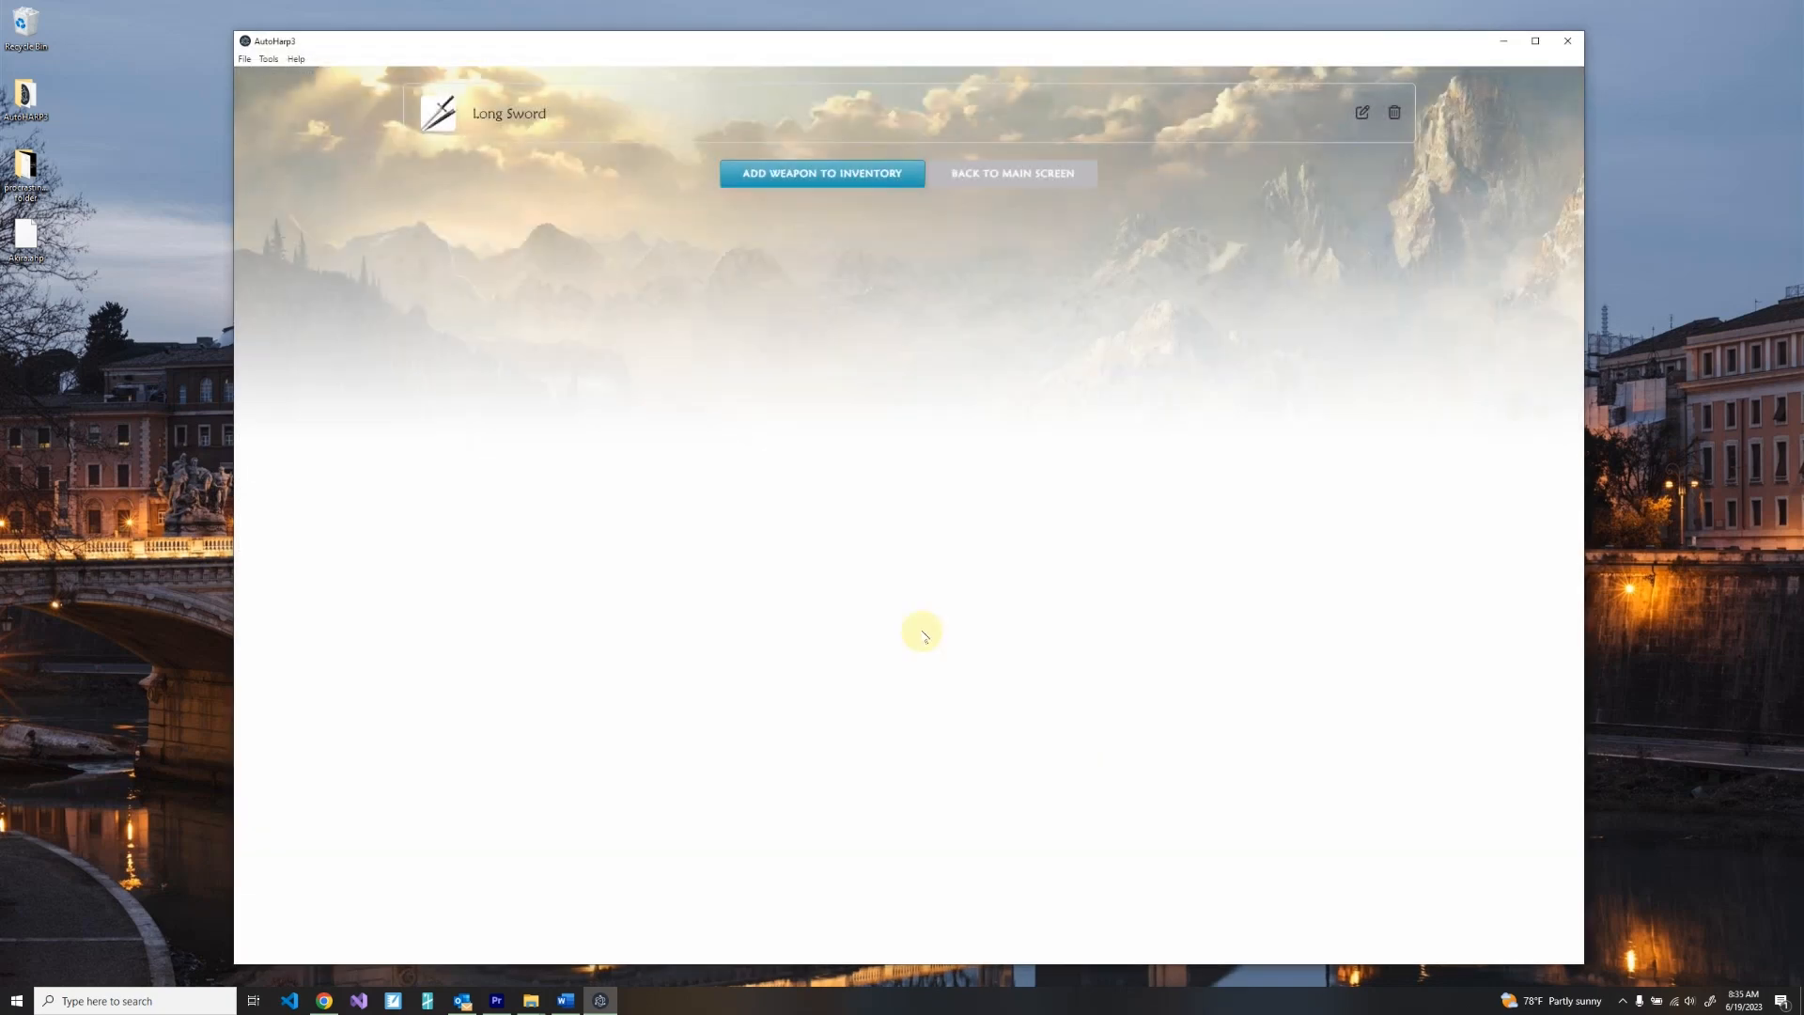
Review the Long Sword's inventory entry, make it the default weapon and return to the main character page.
click(1361, 114)
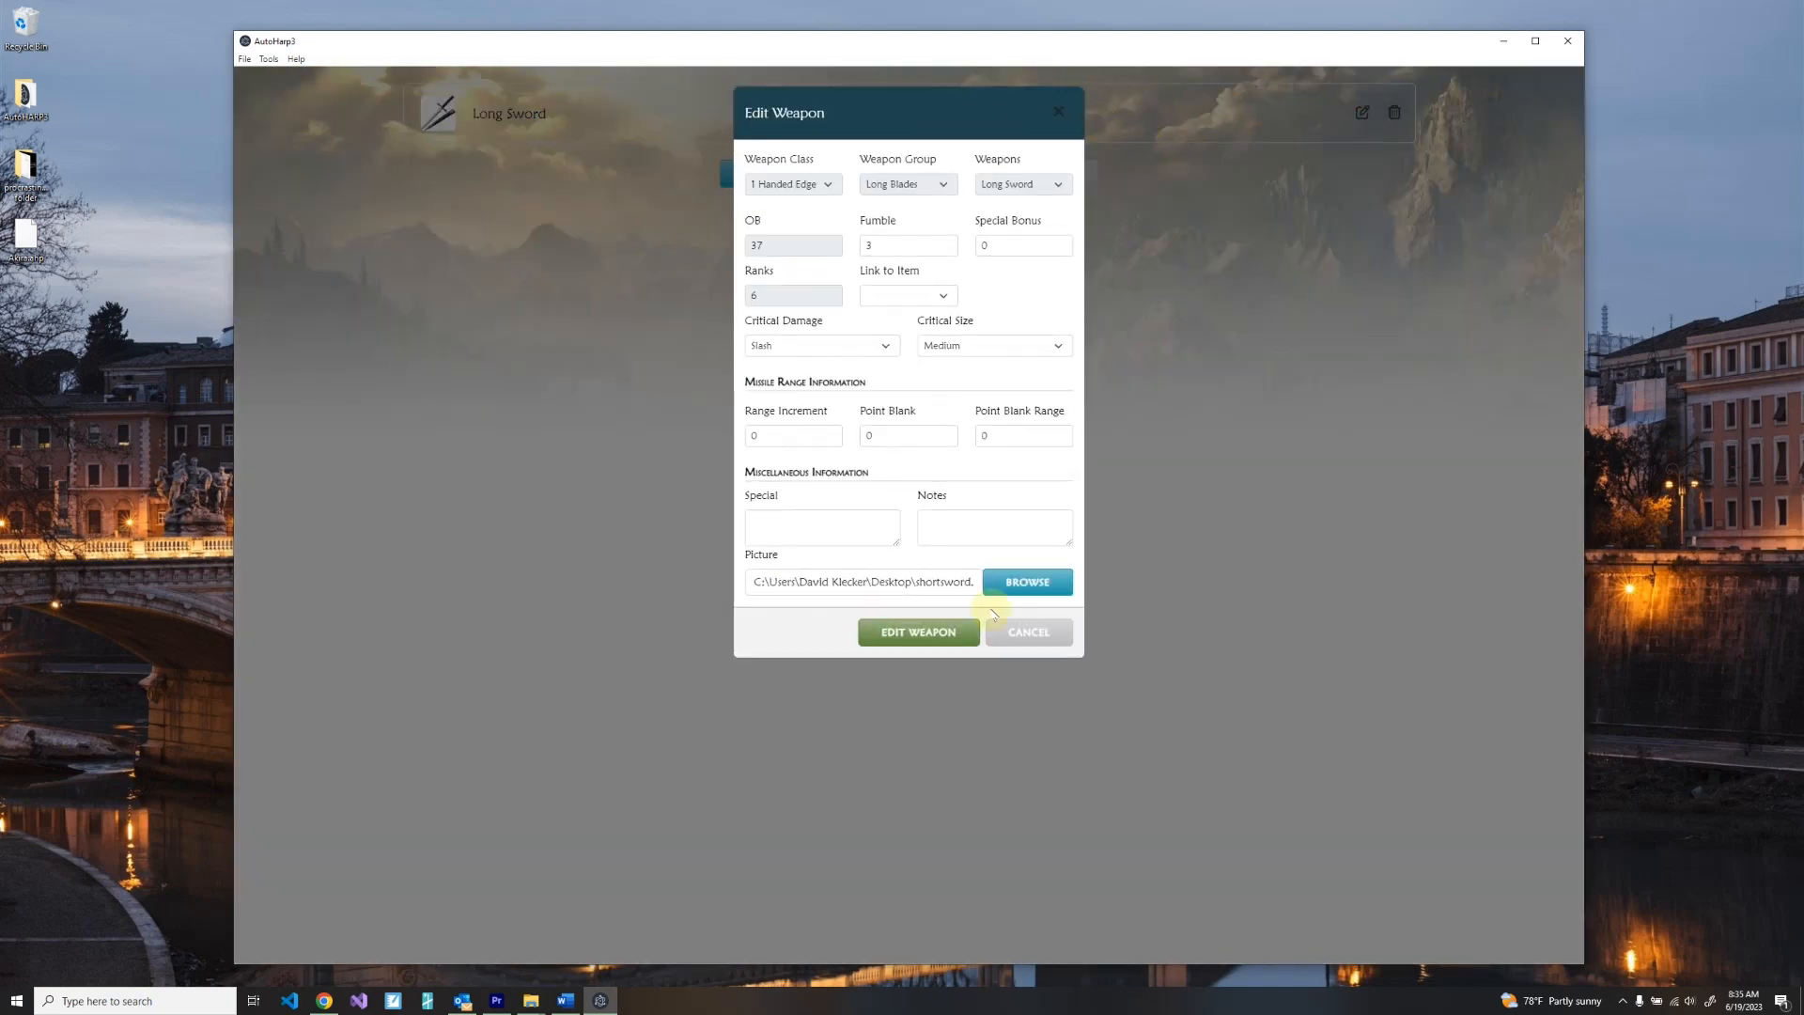
click(1029, 633)
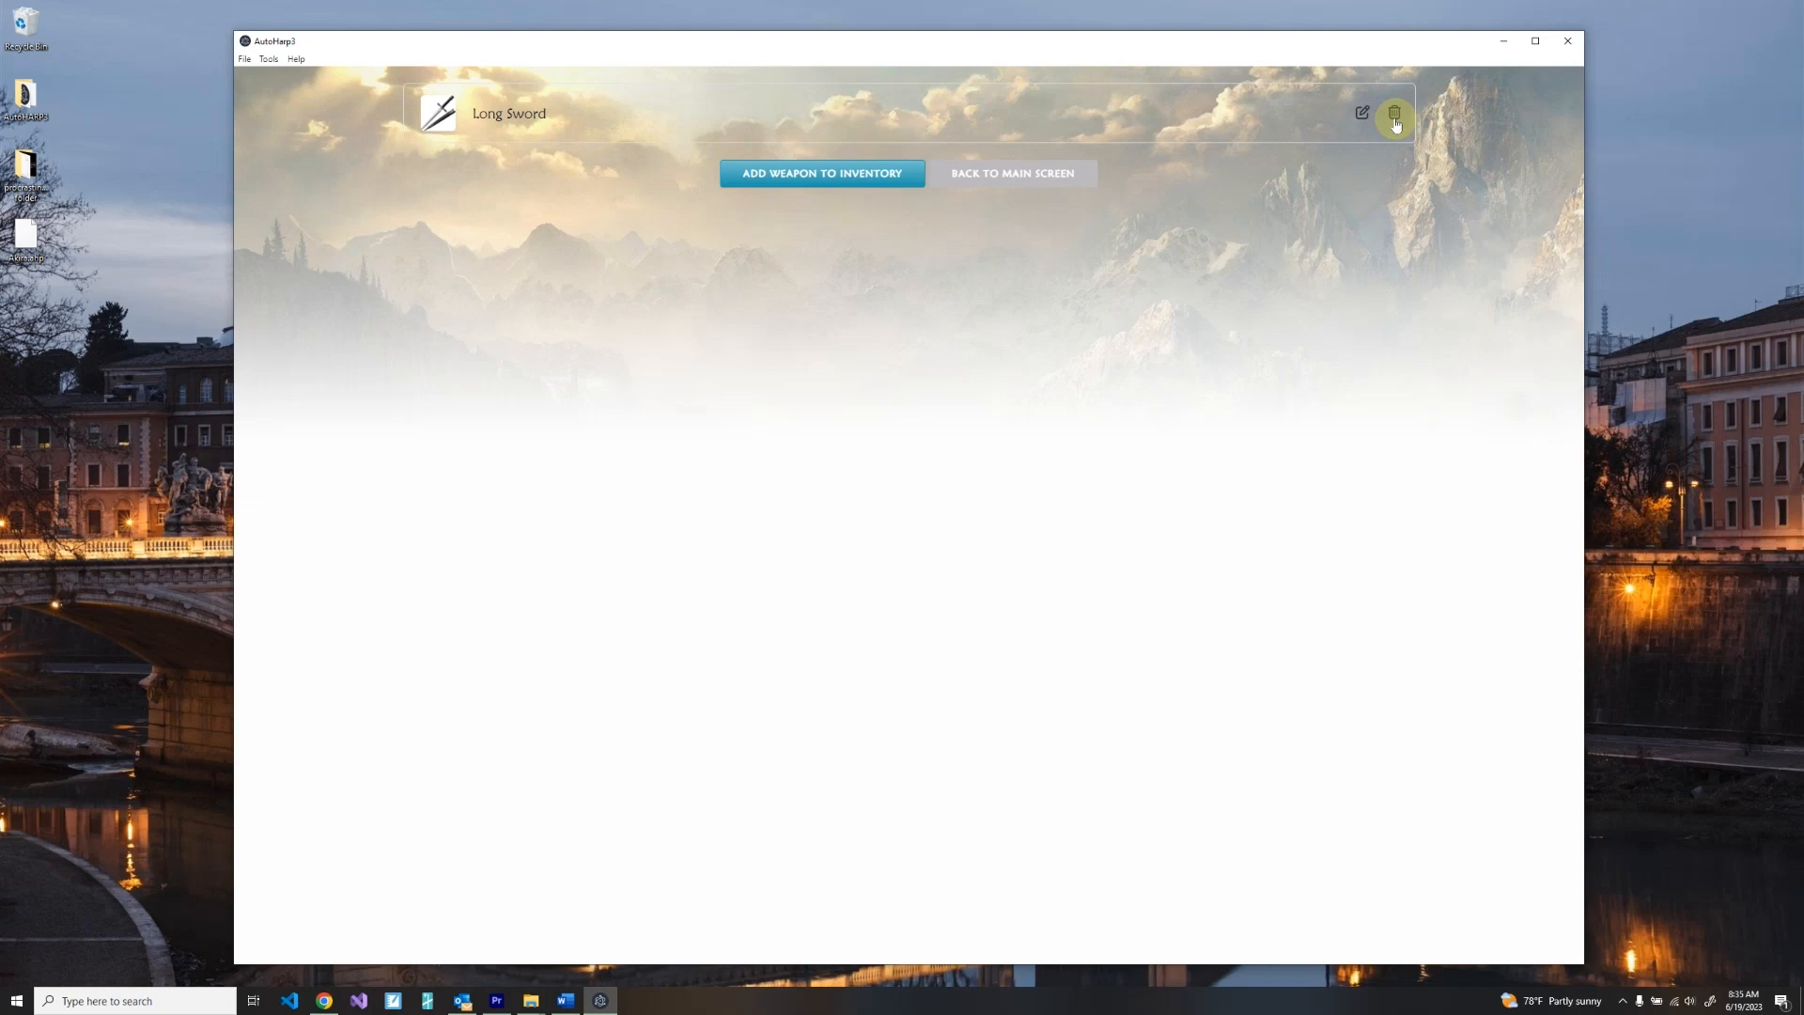
click(955, 129)
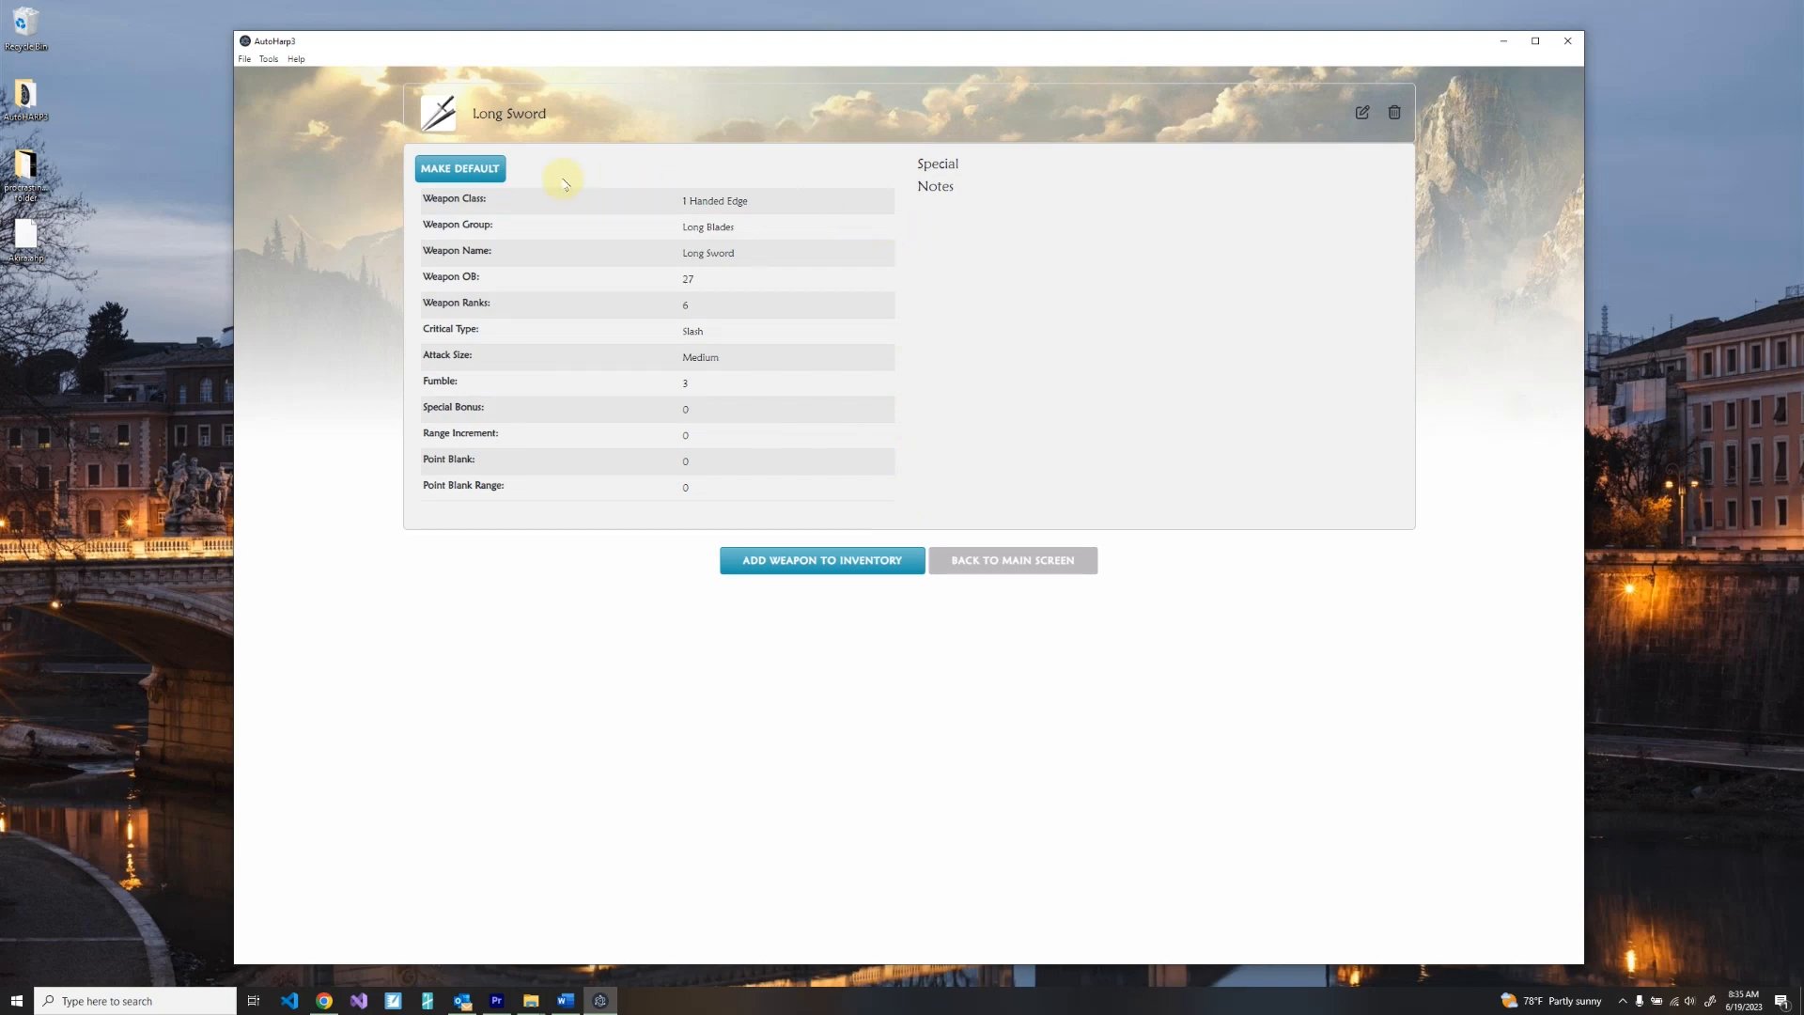
click(493, 178)
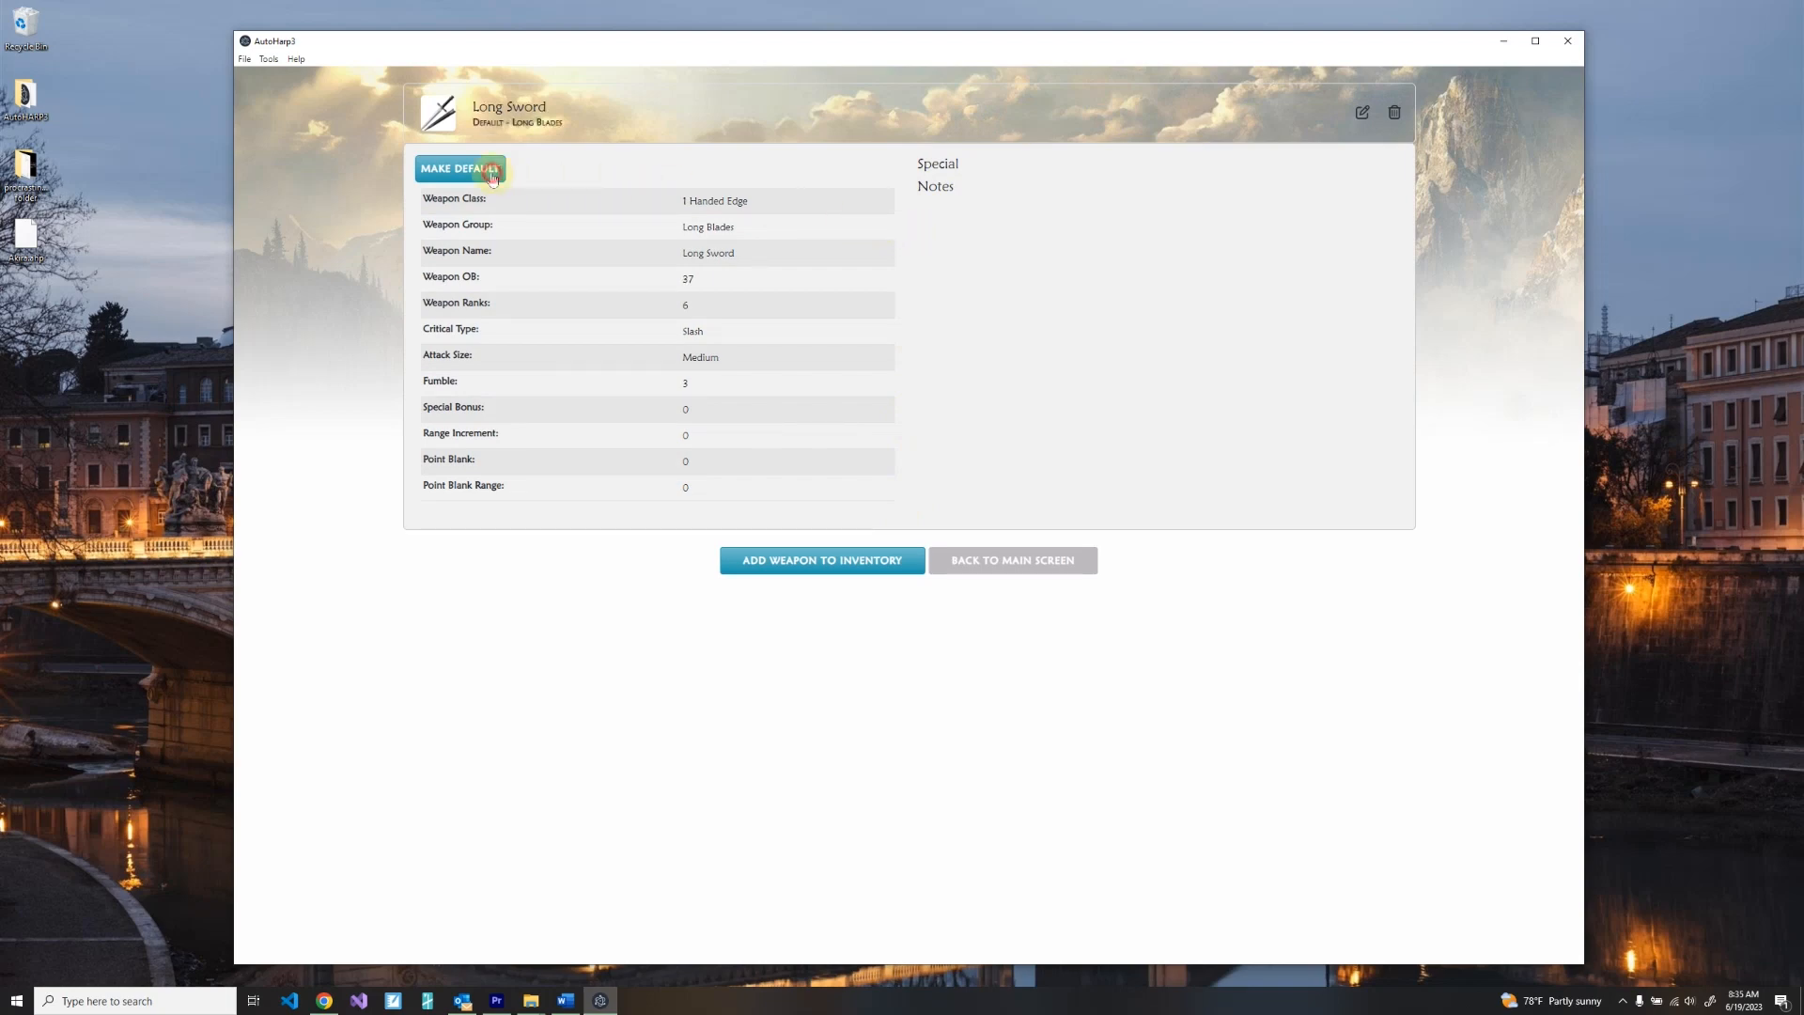
click(986, 564)
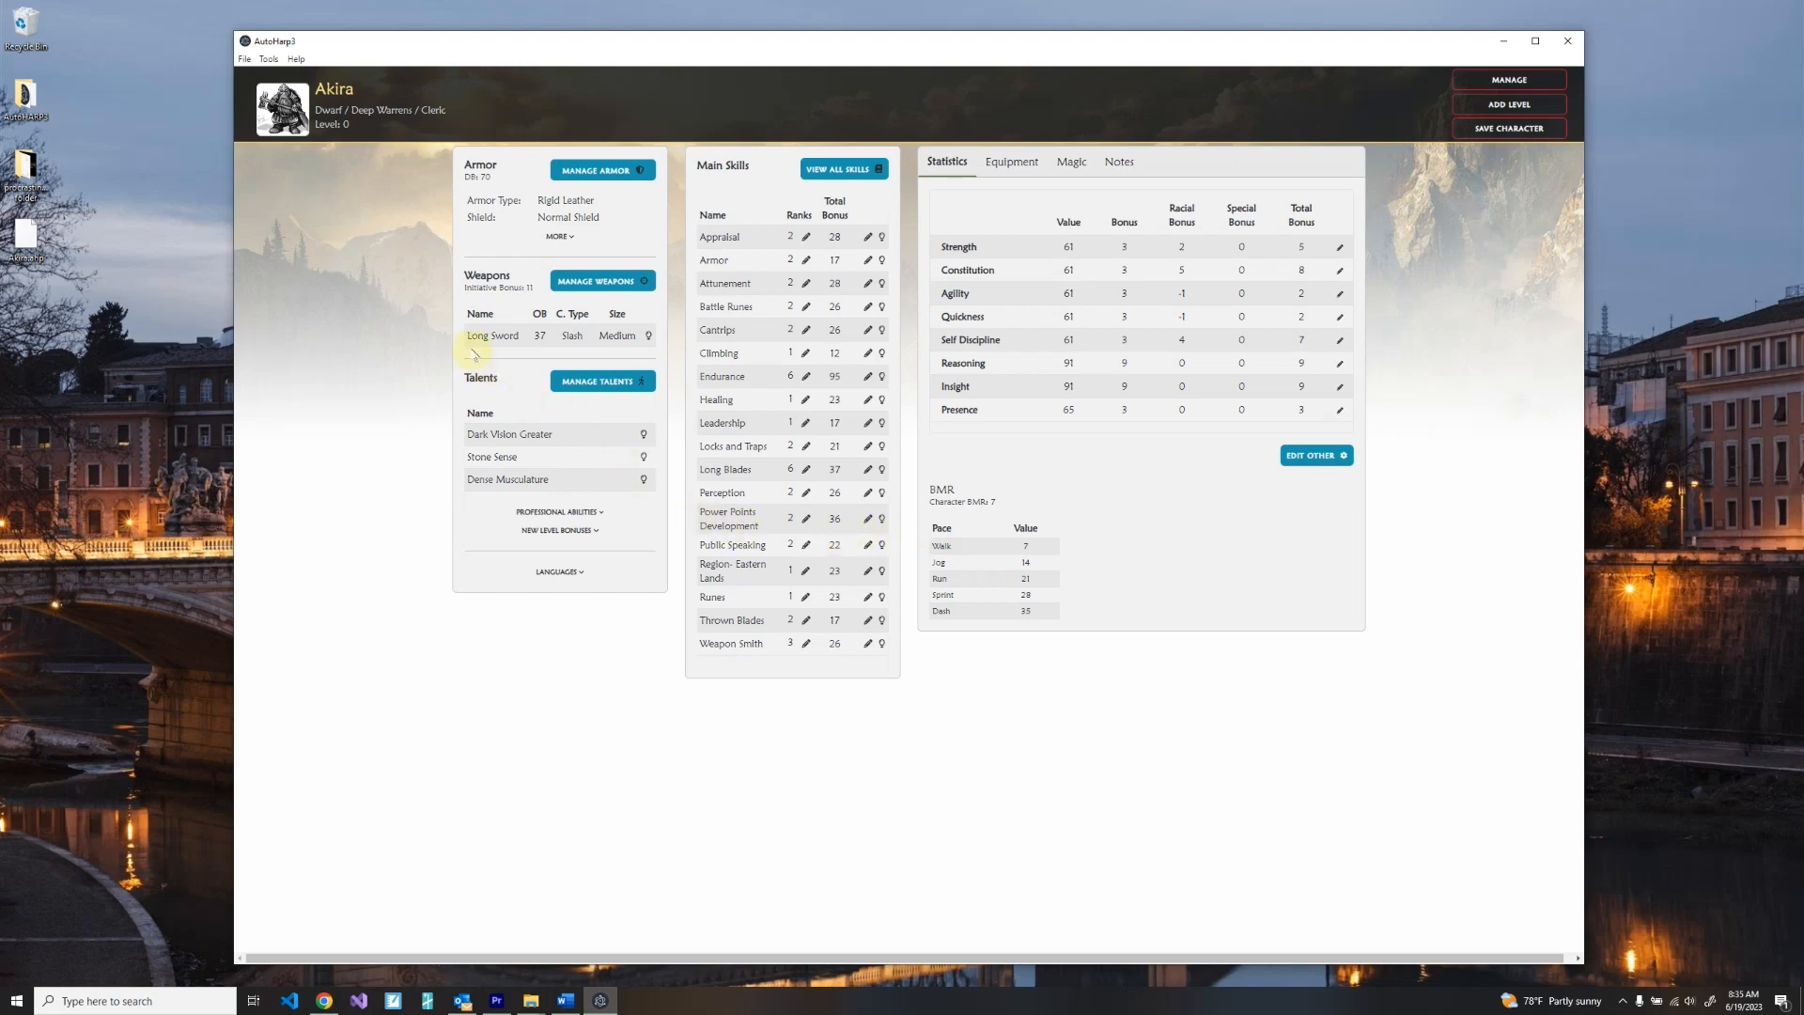
View the Long Sword's extra details and the description of the Dark Vision Greater talent.
click(649, 337)
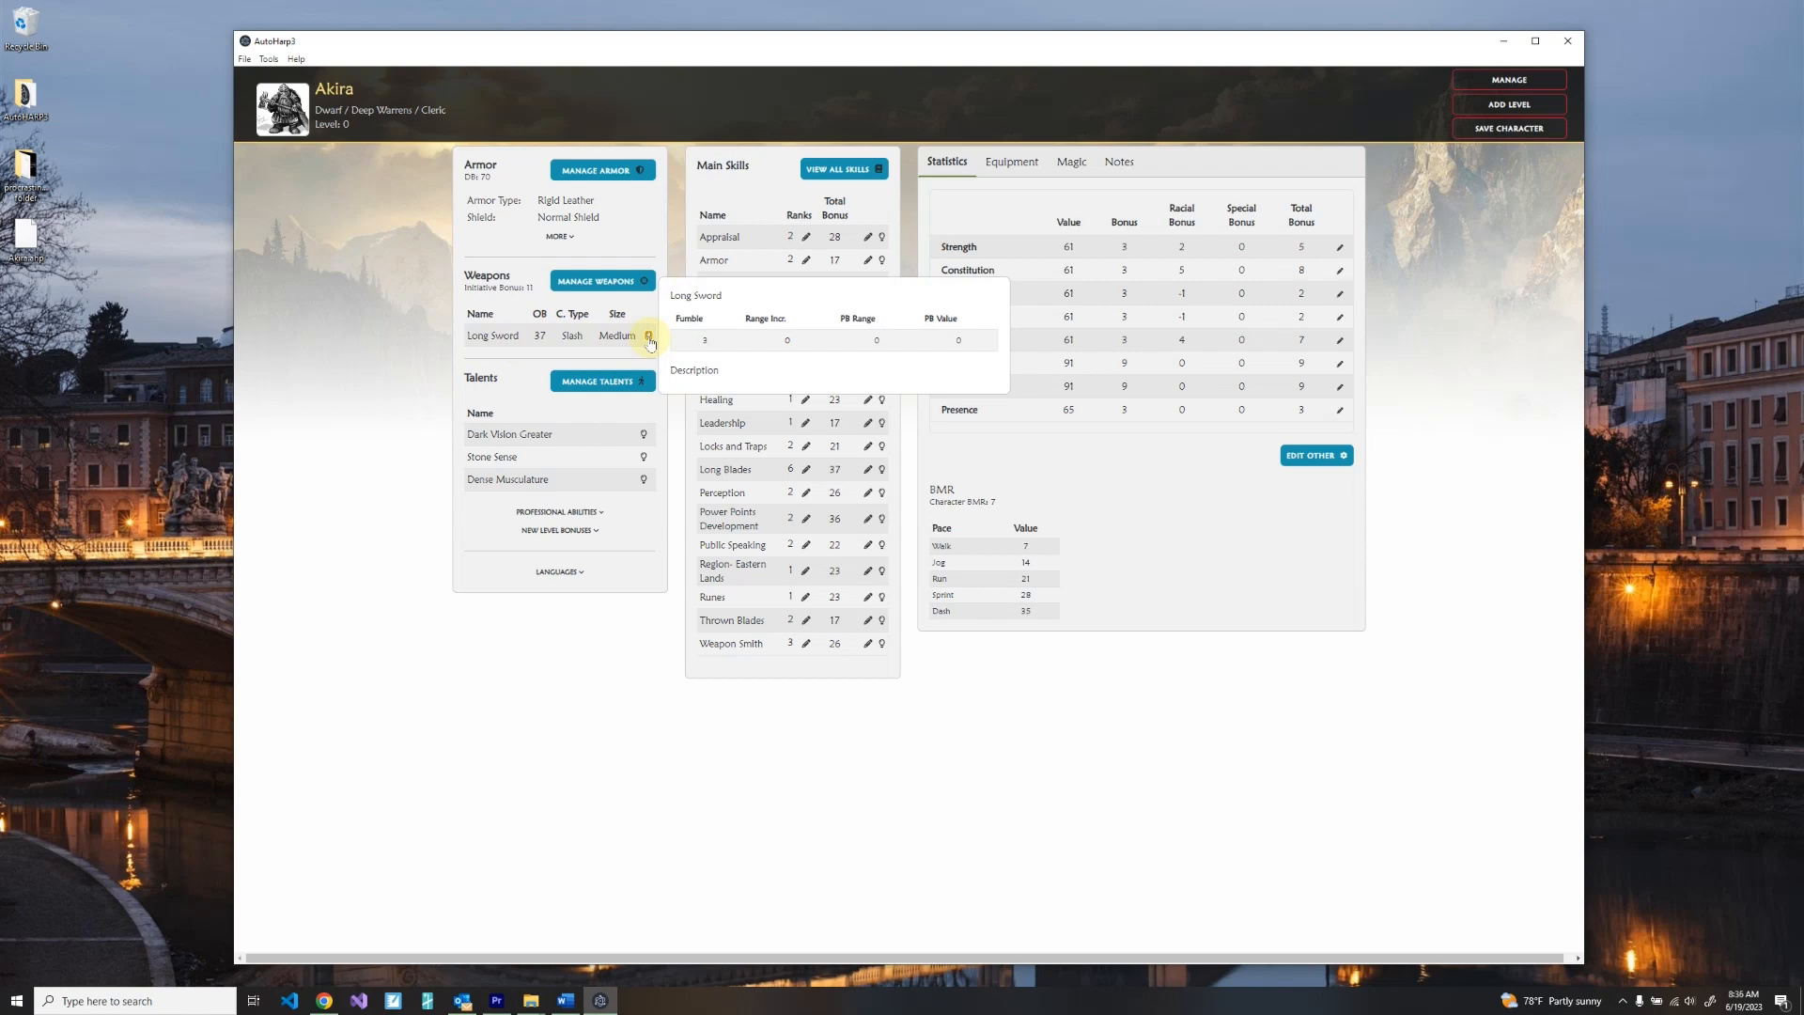
click(402, 443)
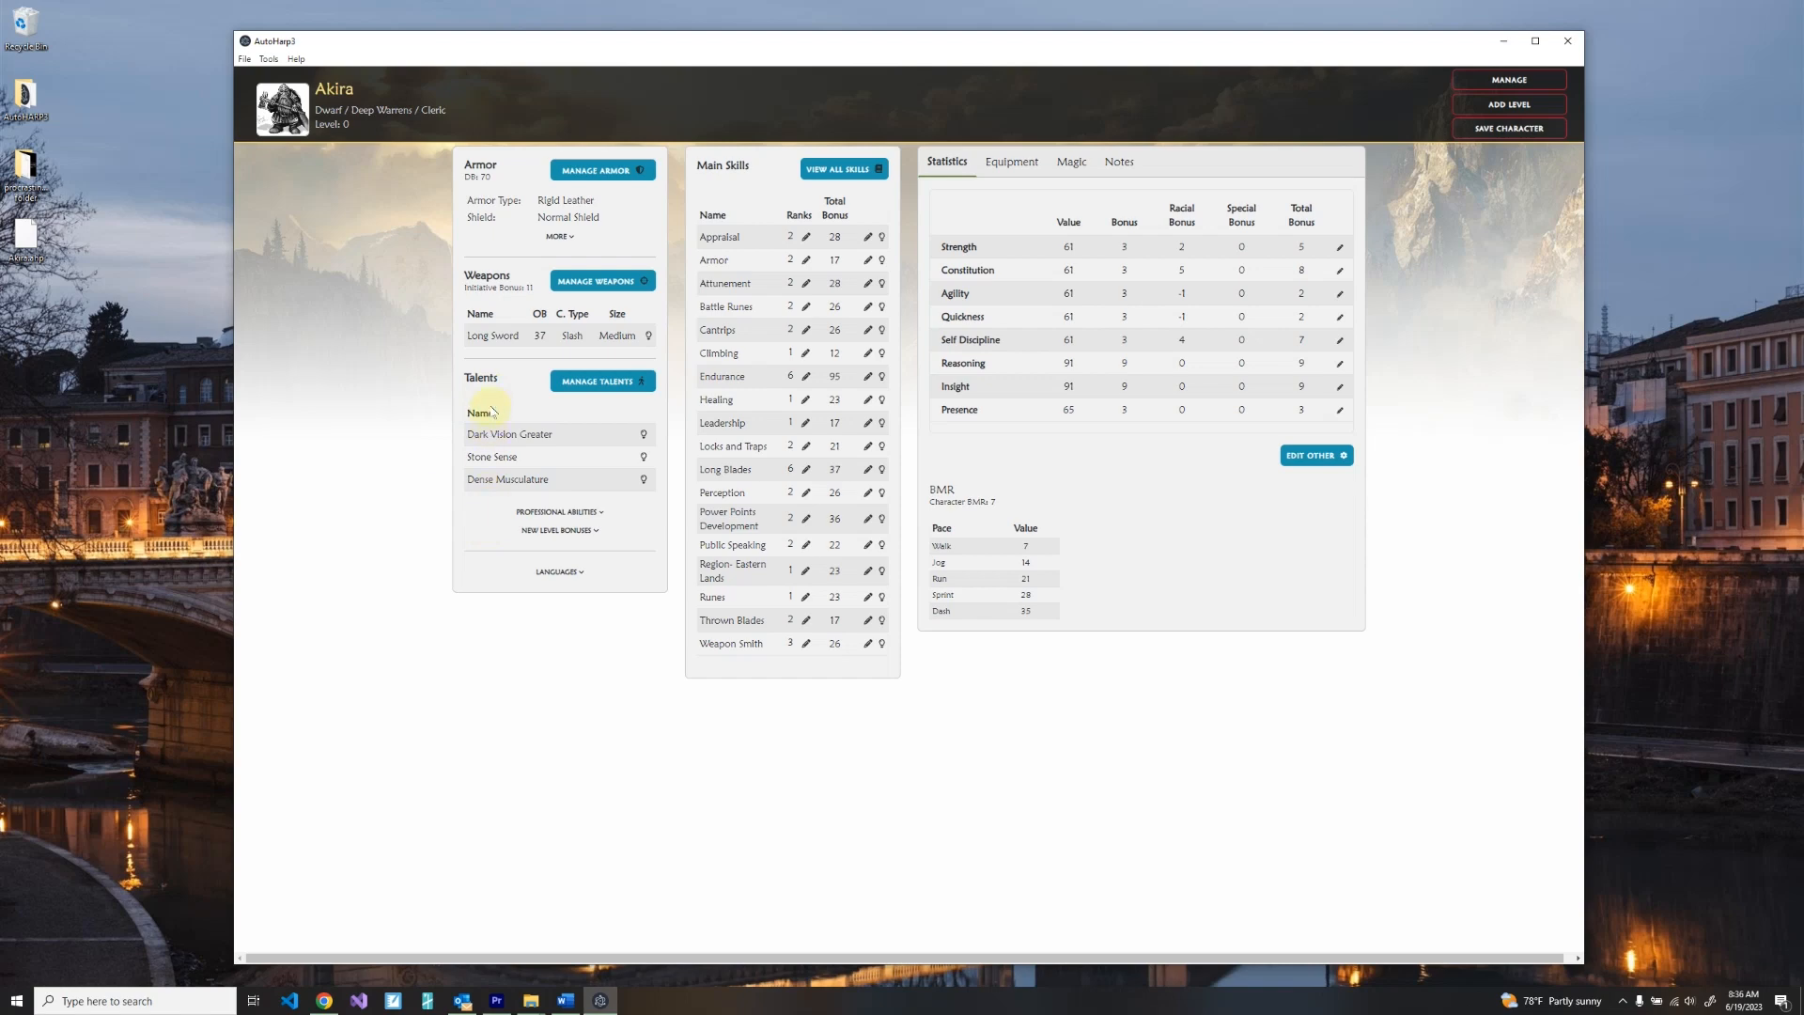
click(644, 434)
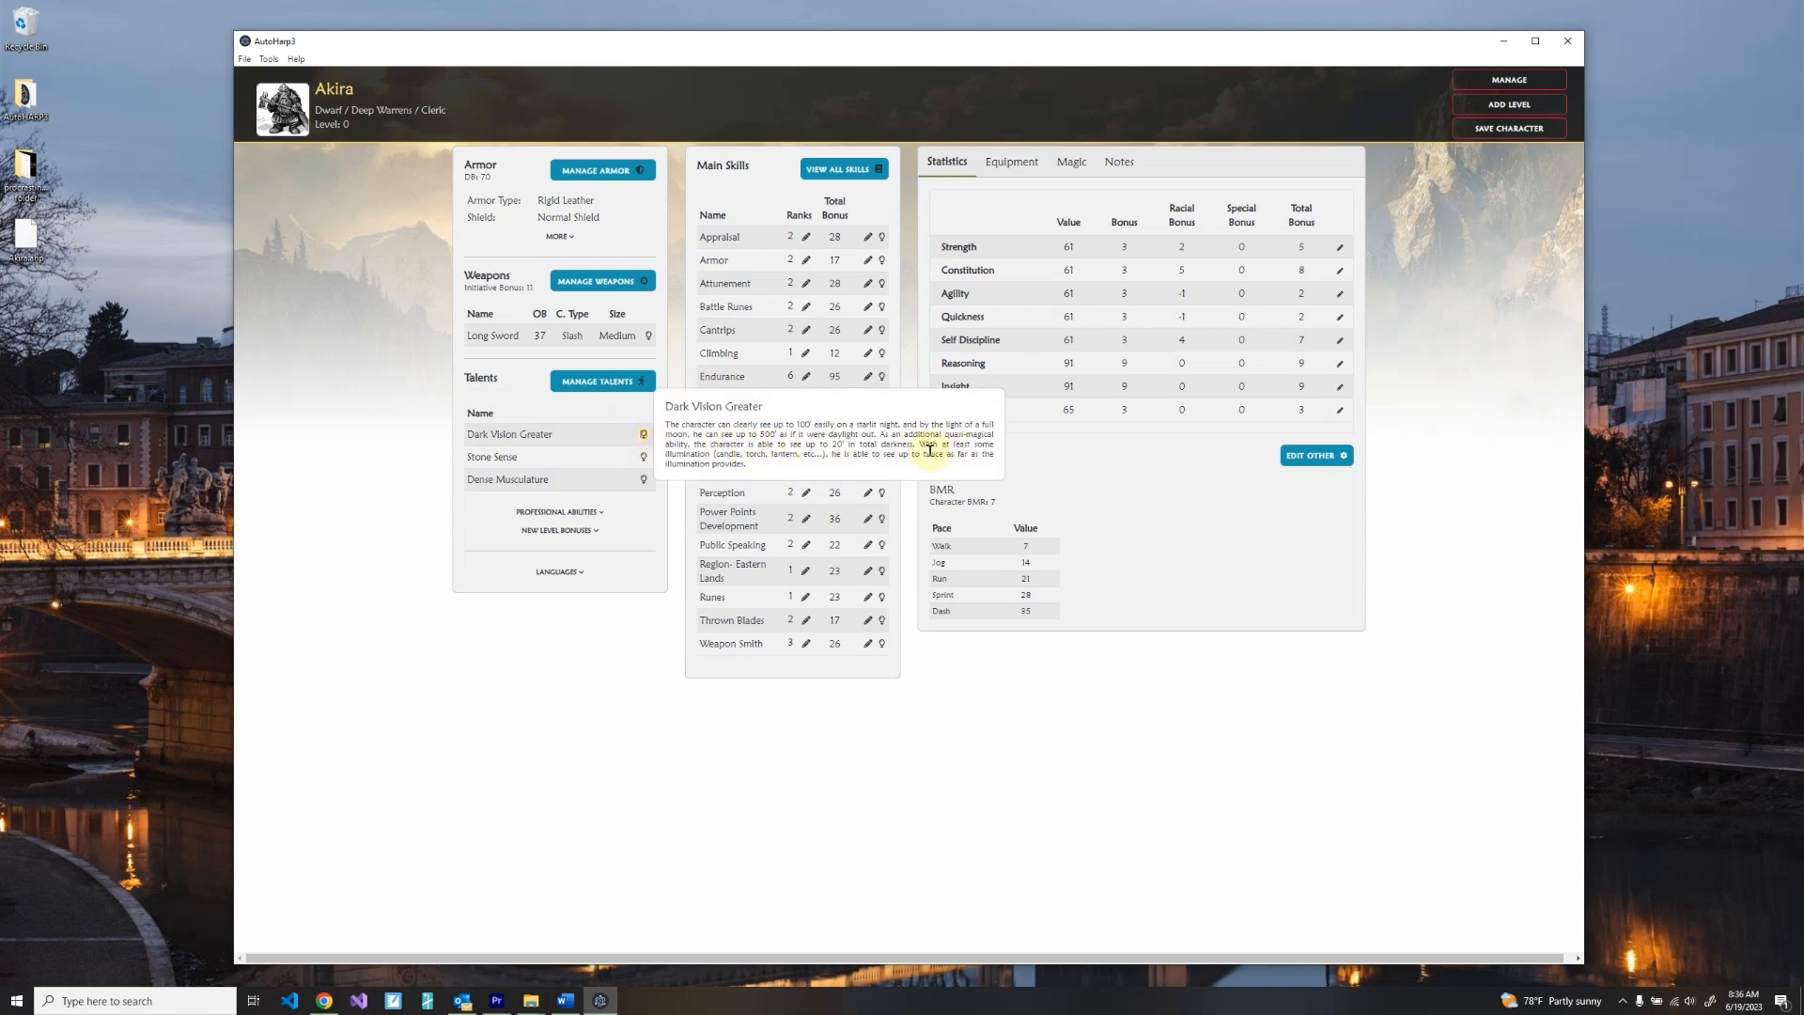
Open talent management and expand the descriptions of Dark Vision Greater, Stone Sense and Dense Musculature.
click(616, 382)
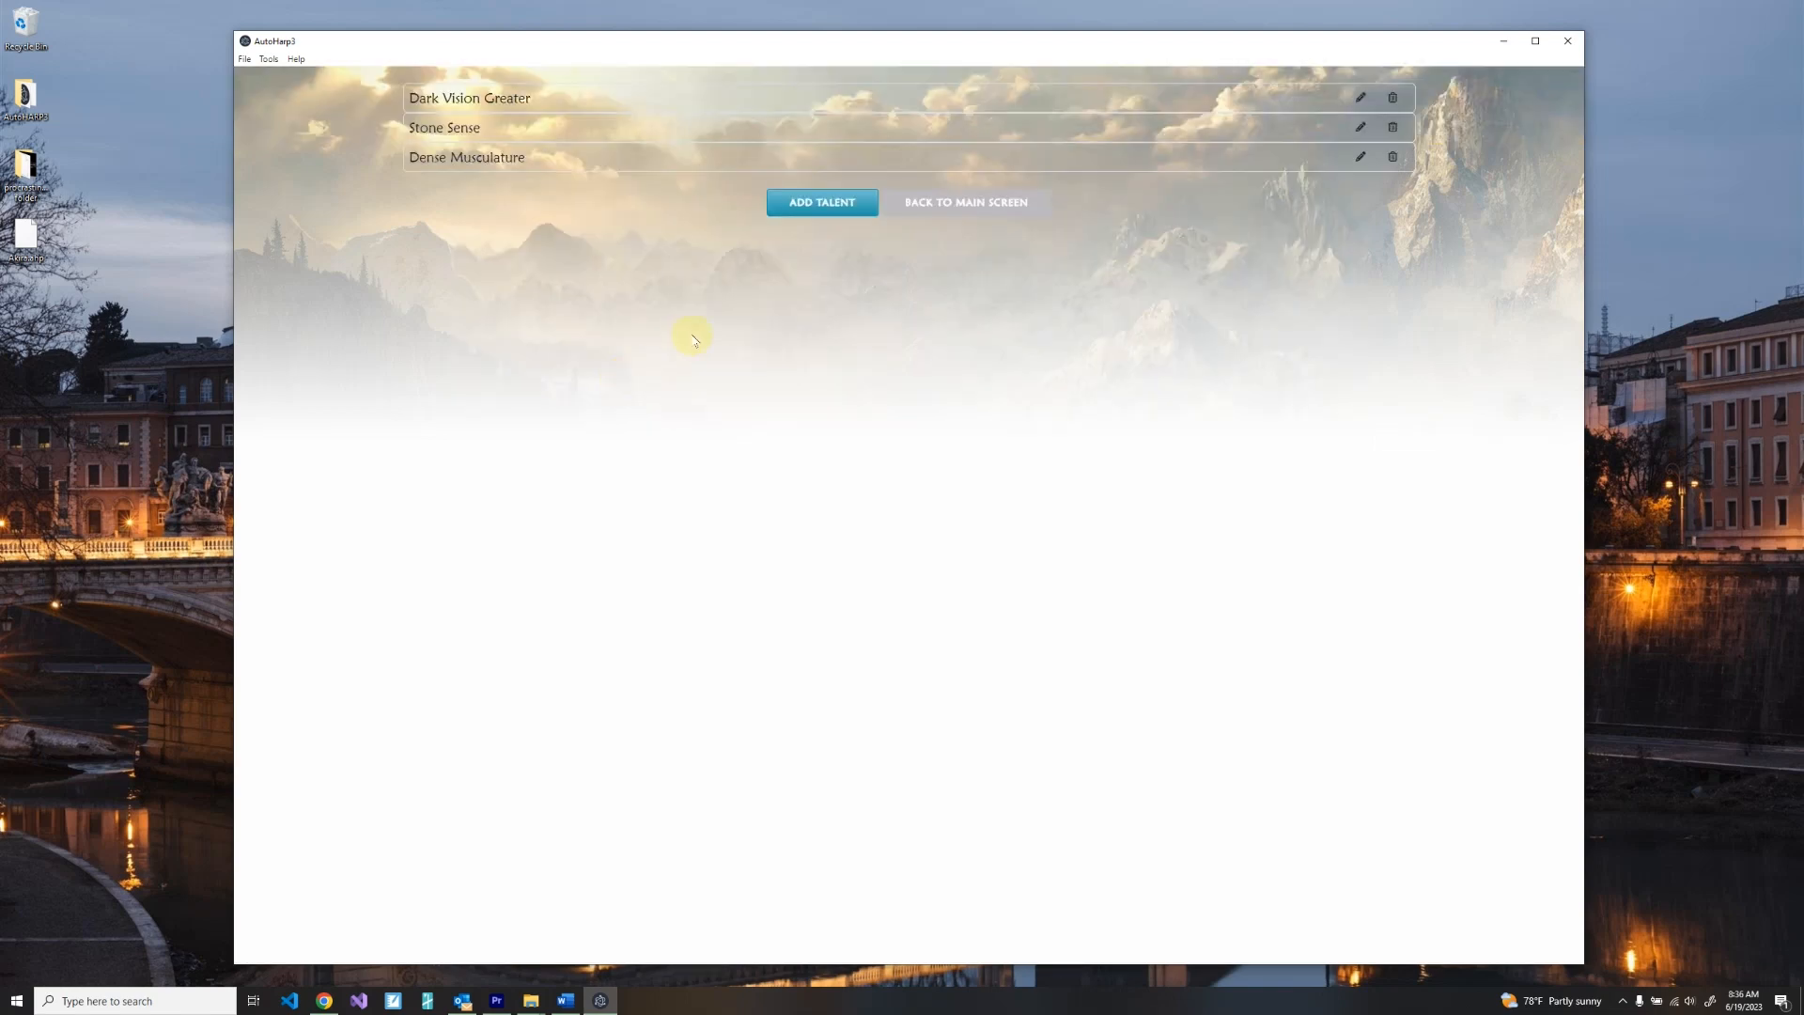
click(625, 94)
click(596, 187)
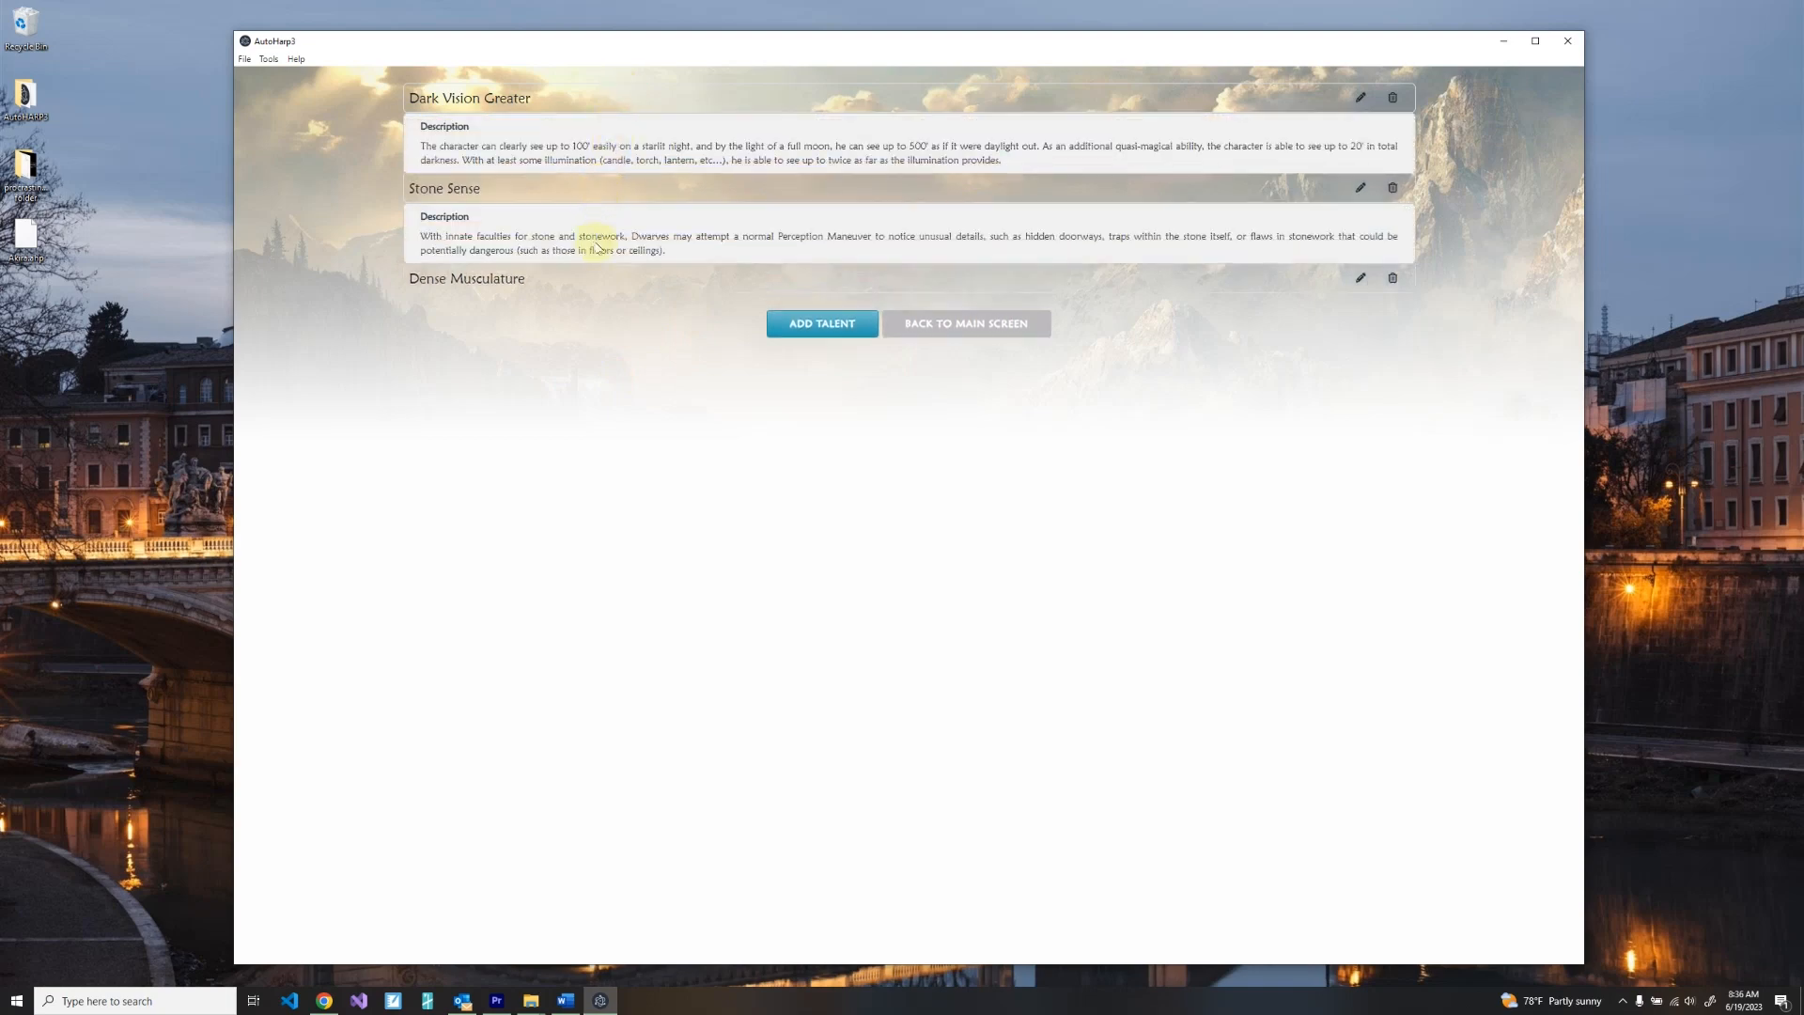
click(584, 278)
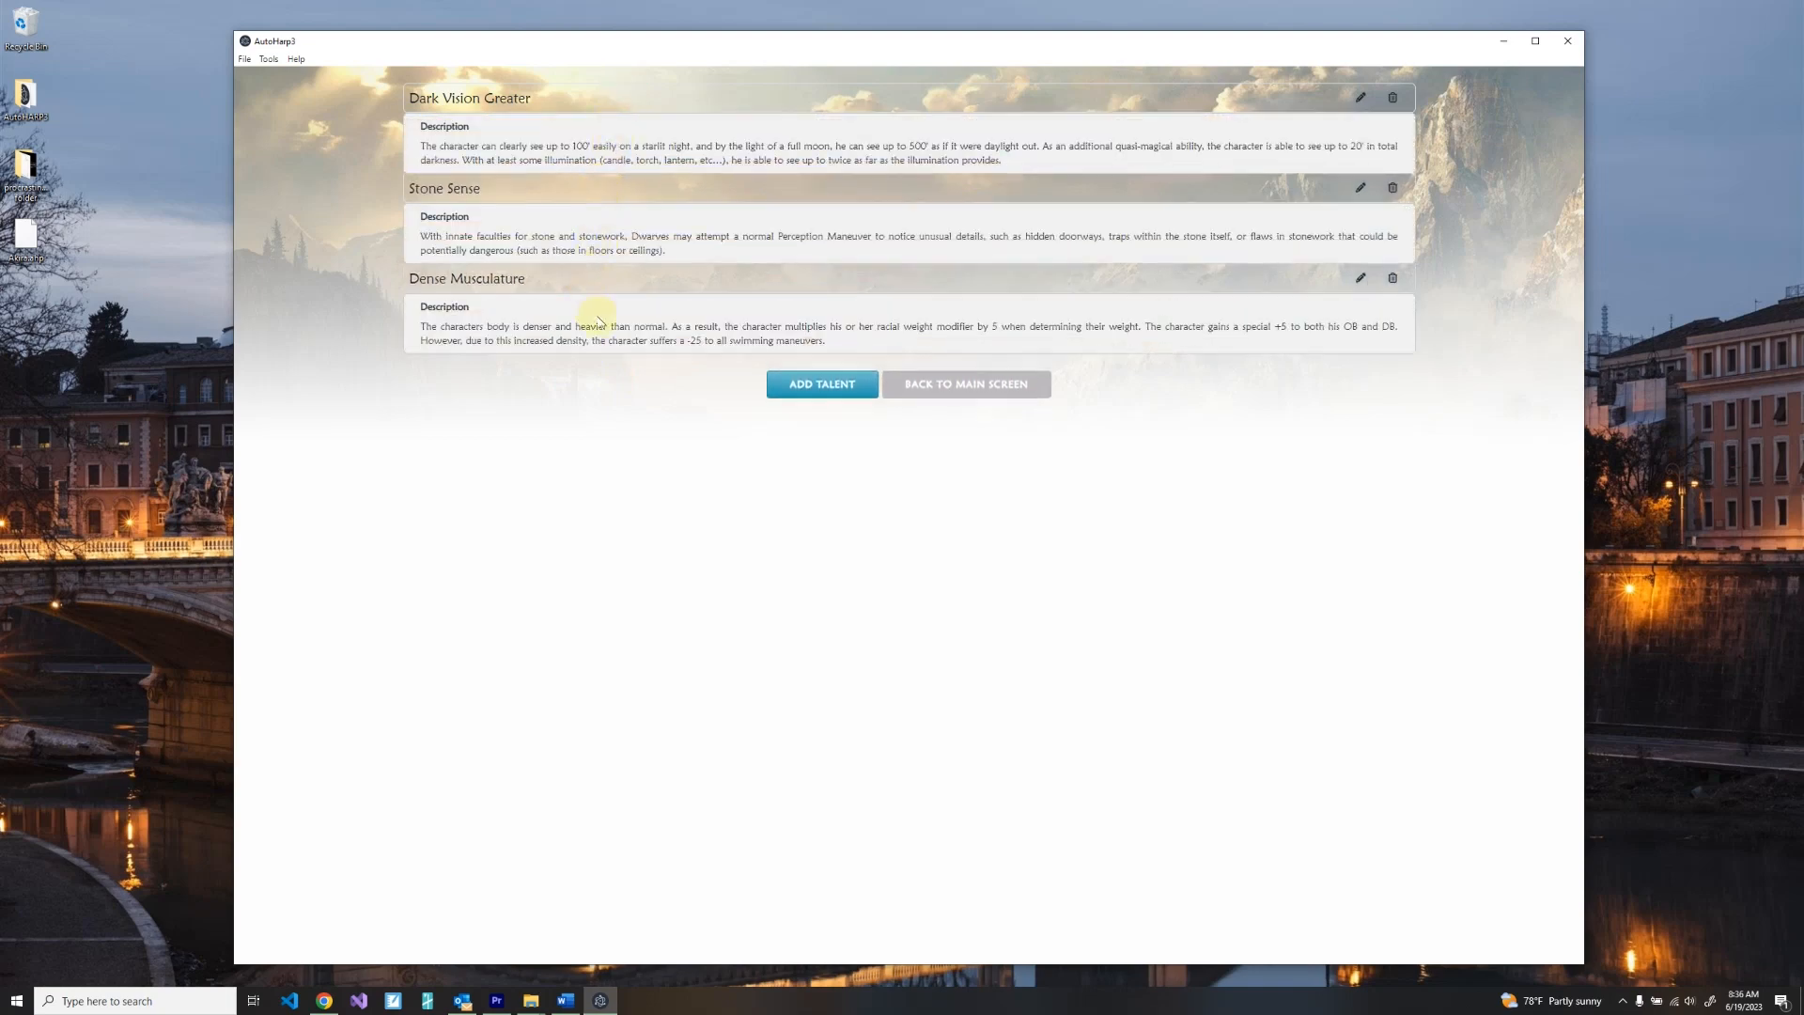
Add the Affinity of Water talent to the character.
click(823, 392)
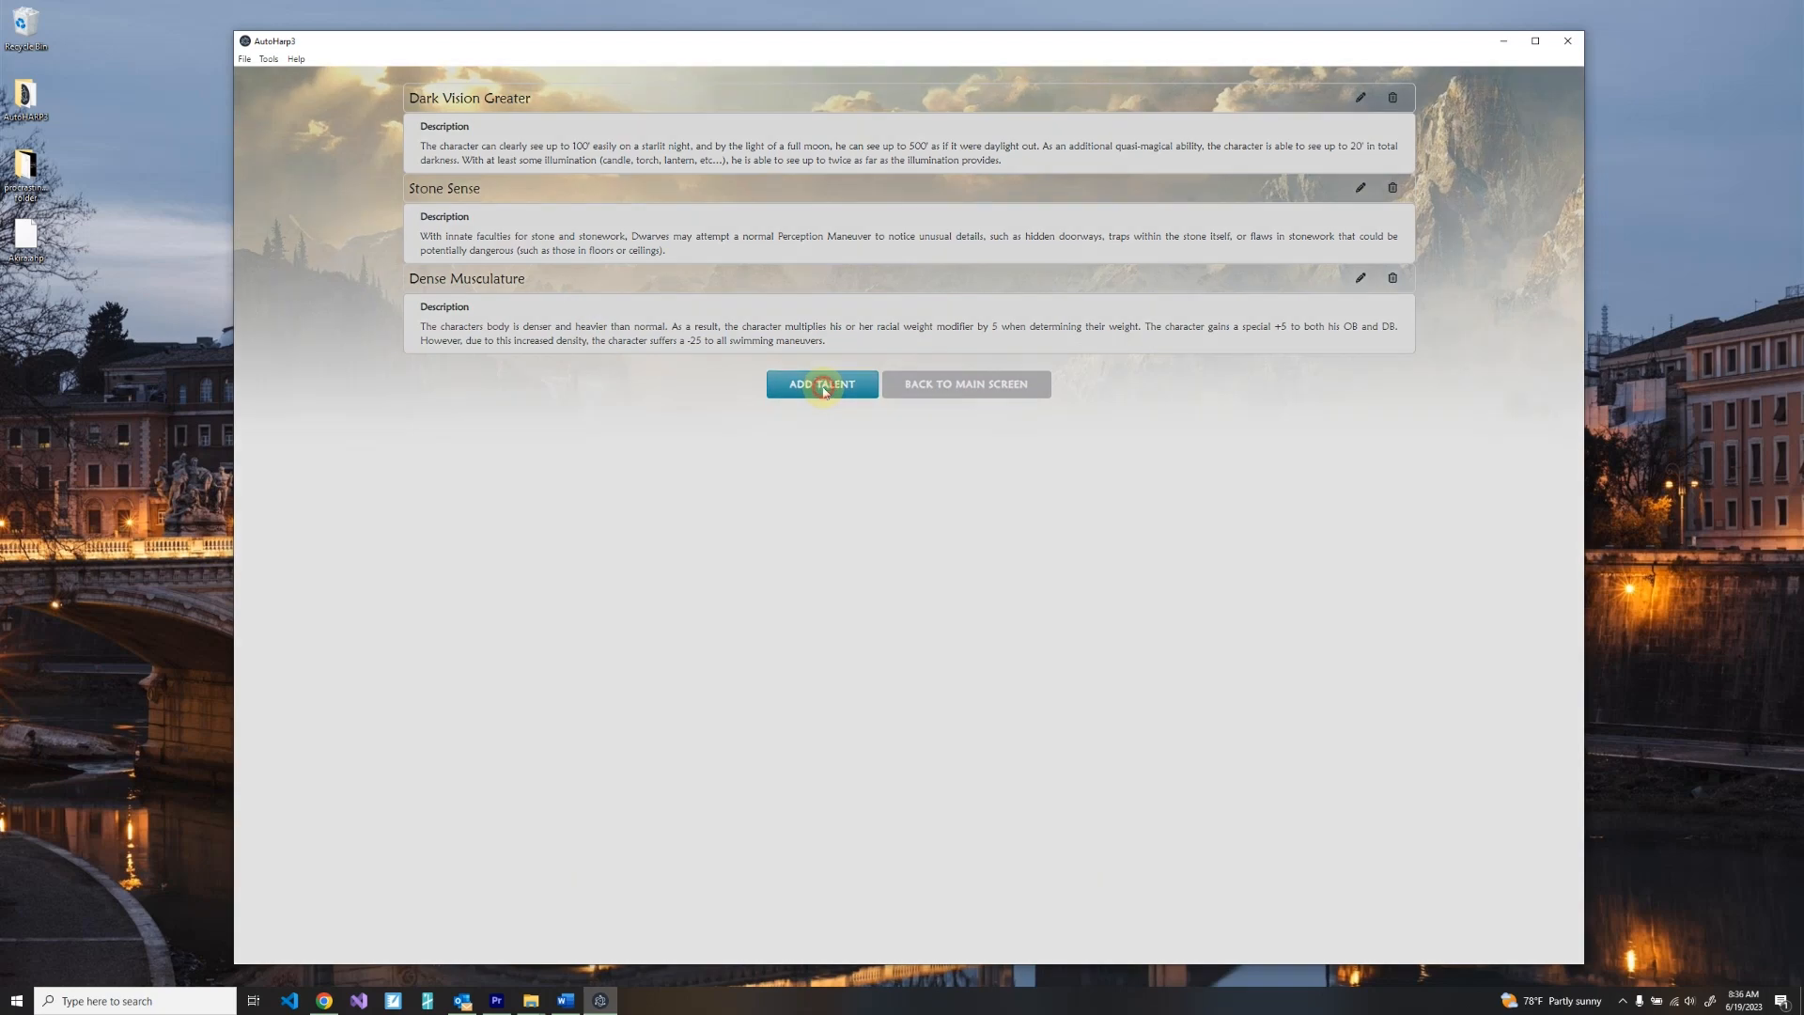
click(848, 180)
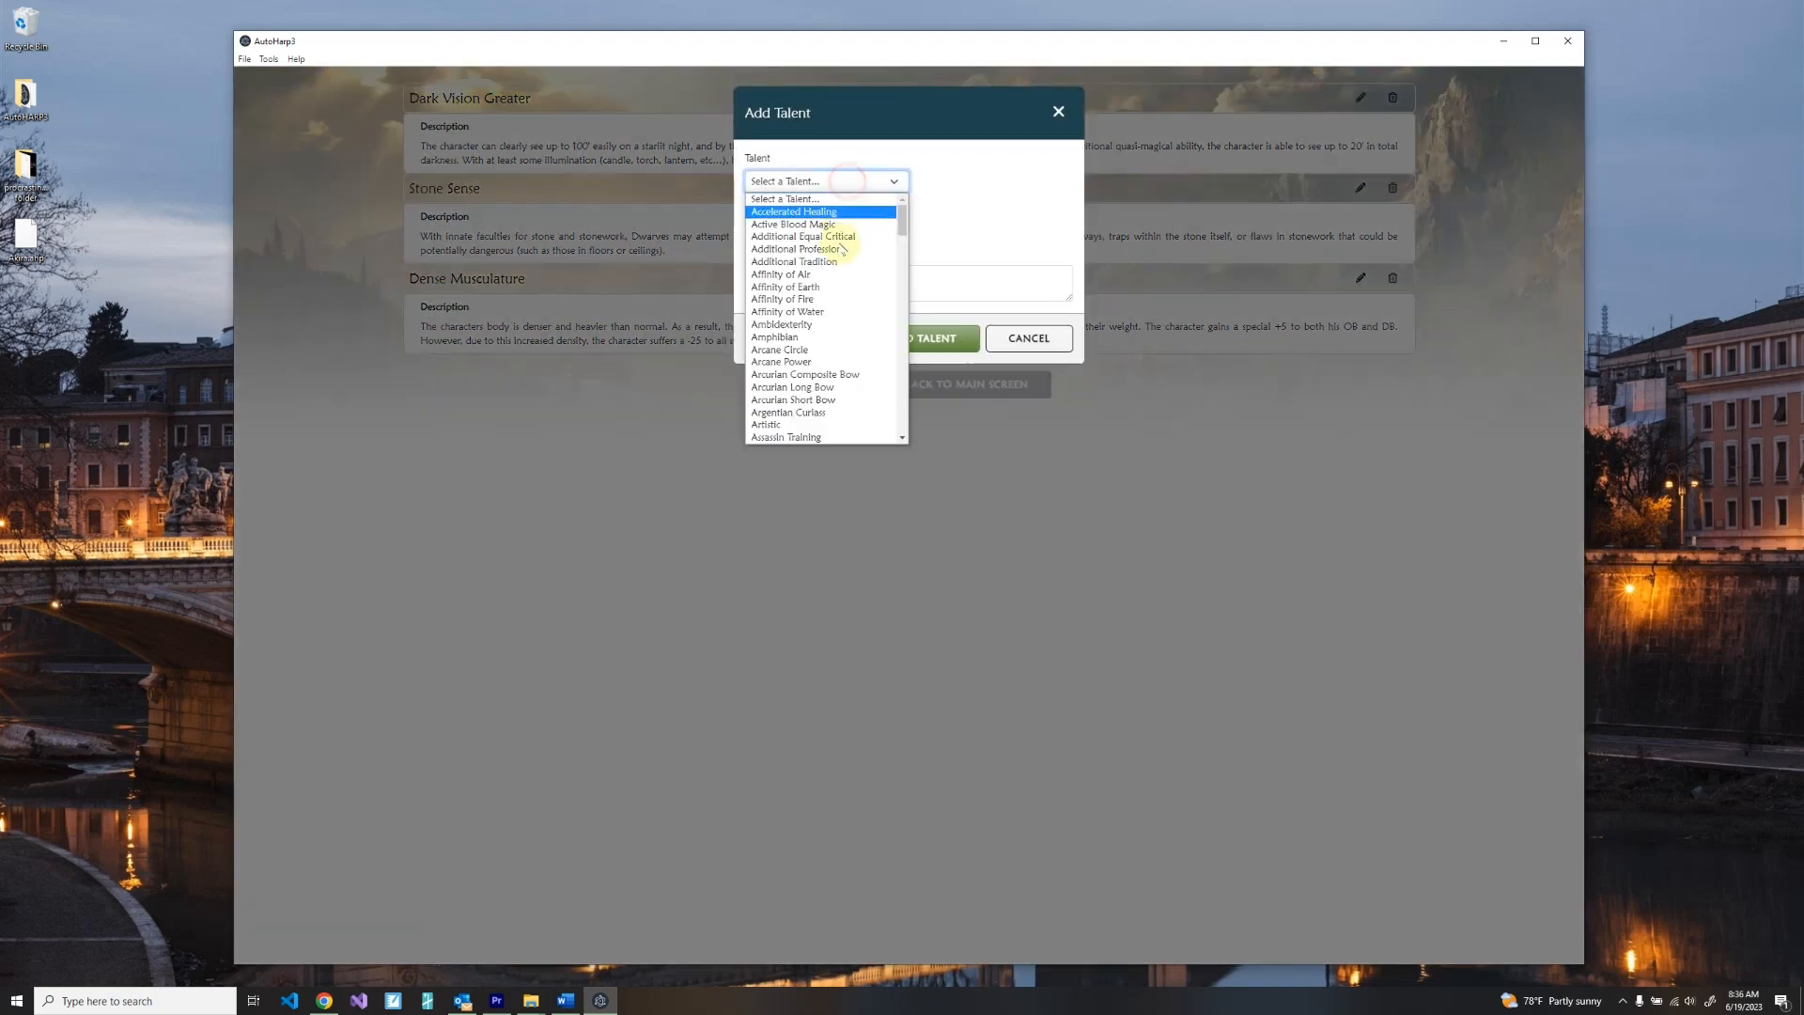
click(819, 311)
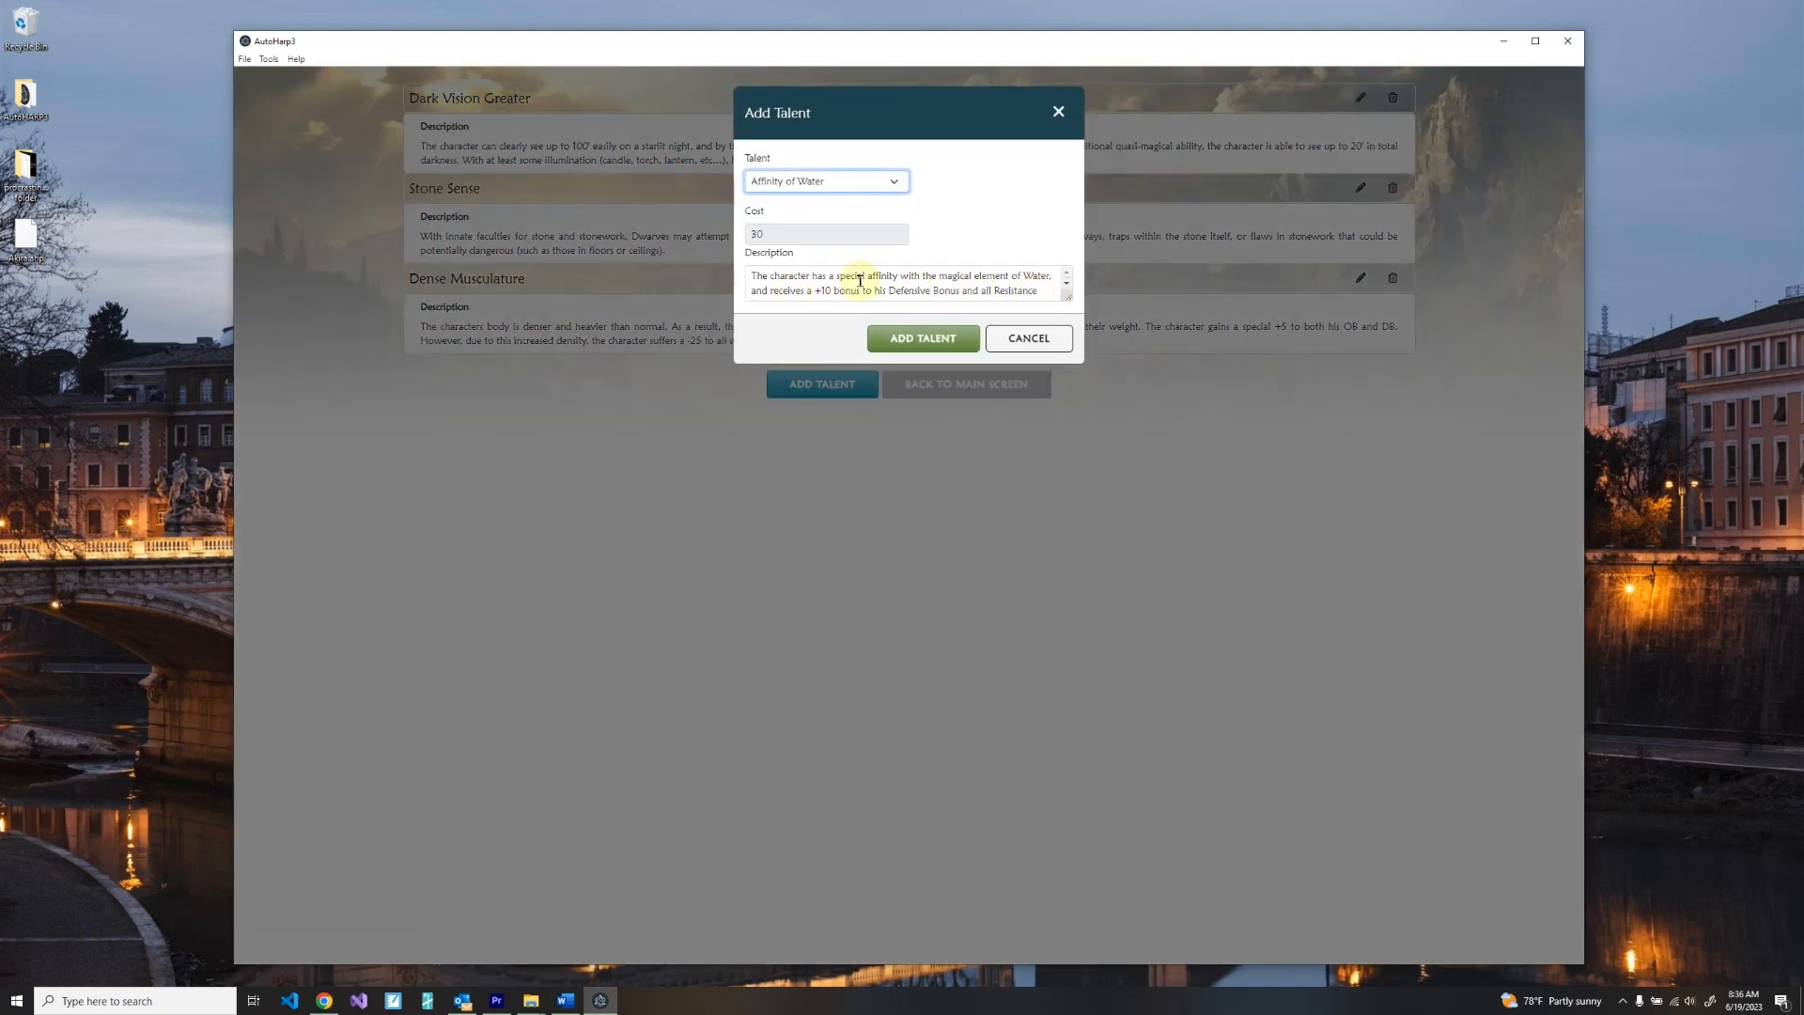
click(925, 340)
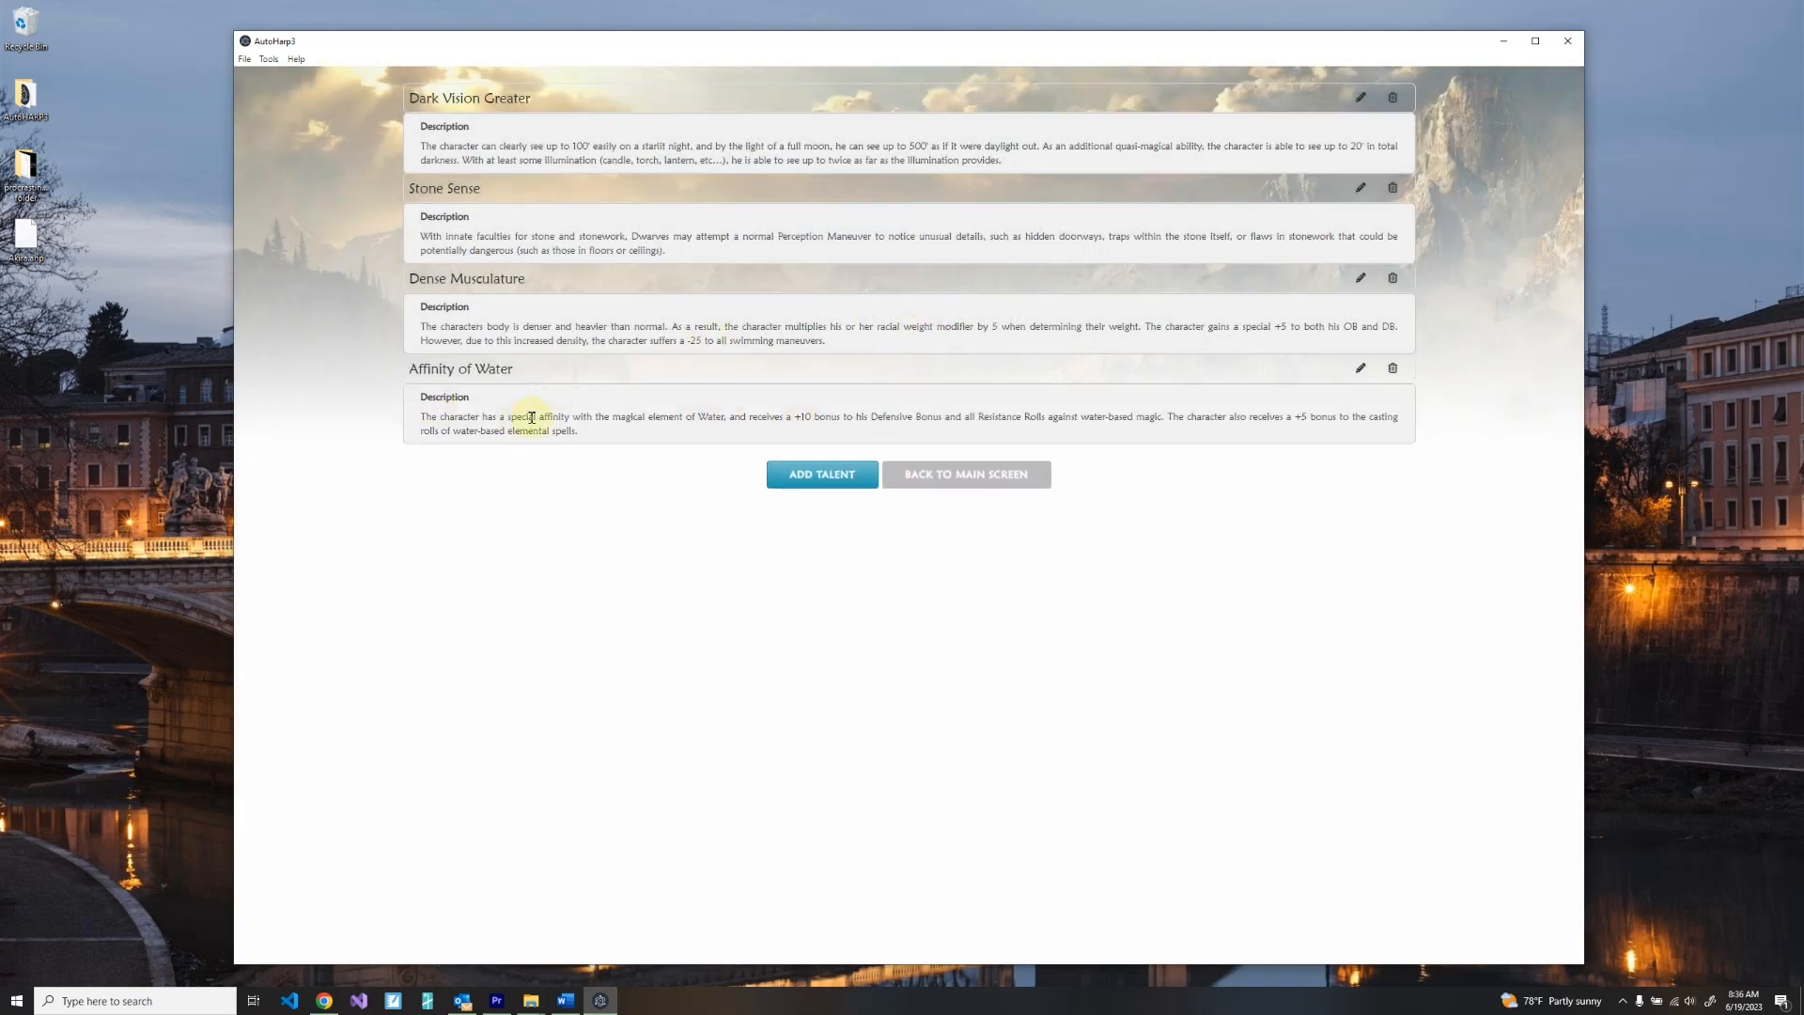
Return to the main character page and expand the professional abilities and new level bonuses.
click(979, 474)
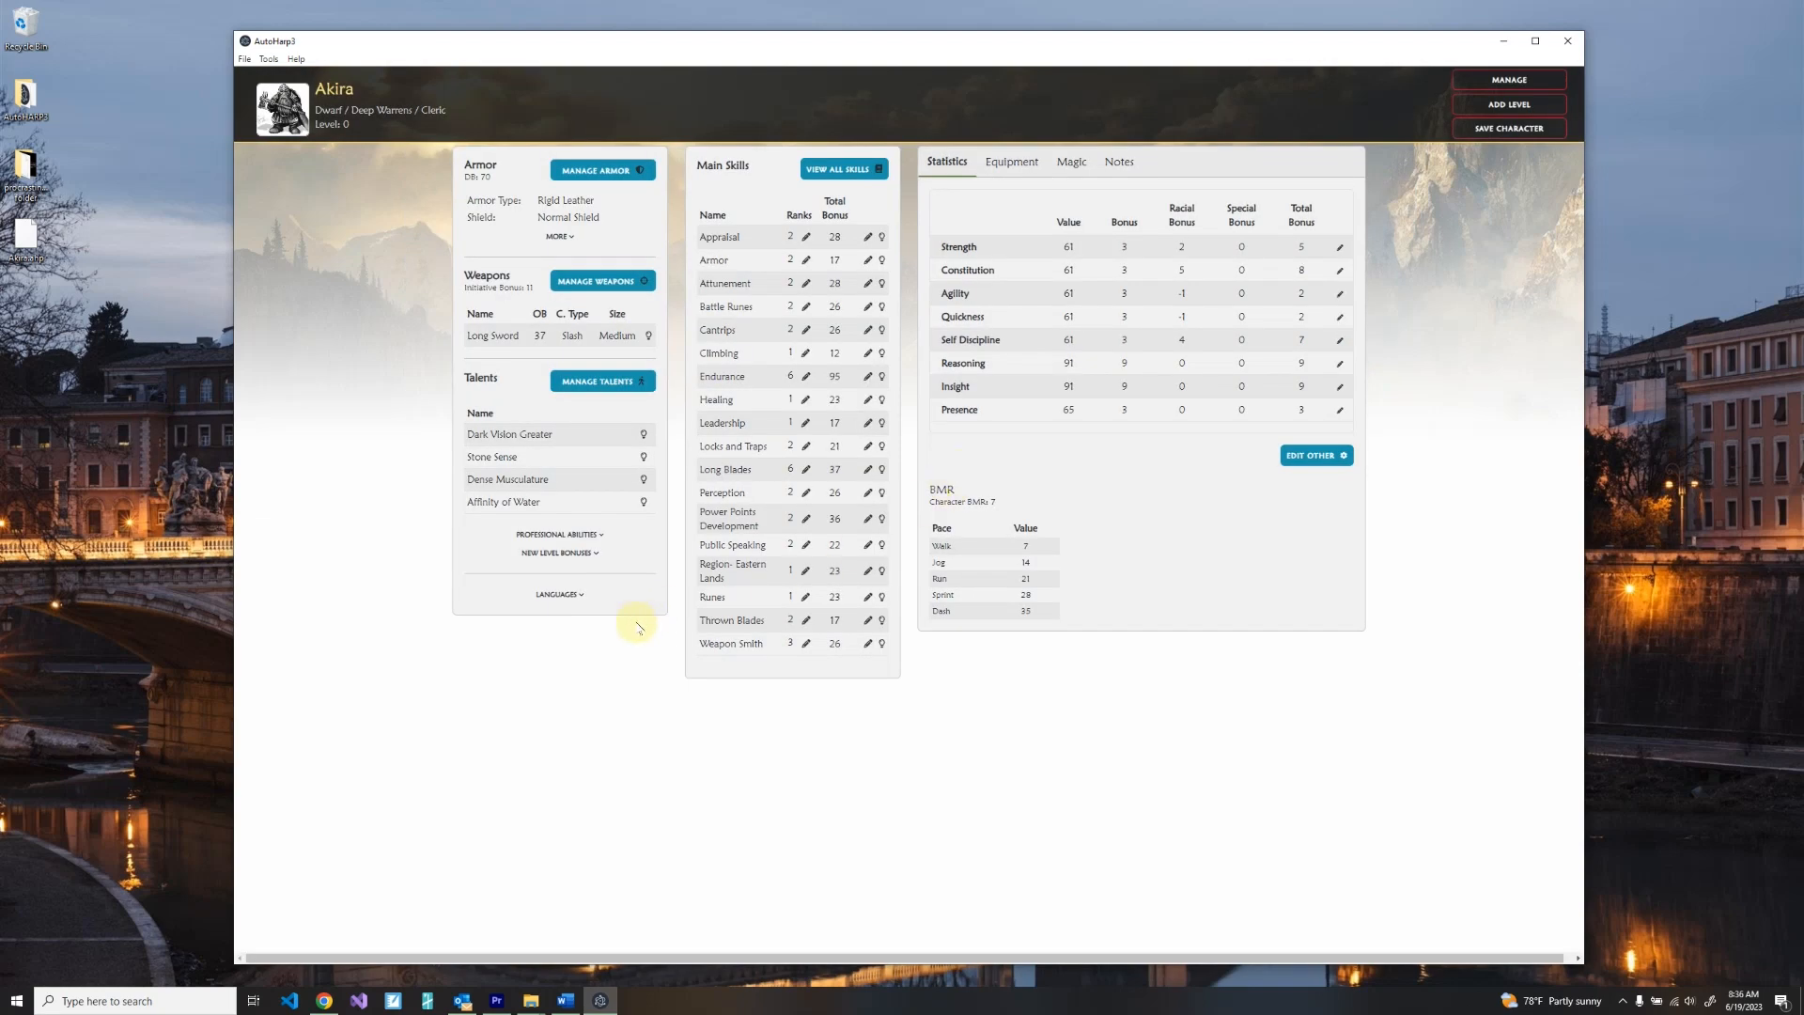
click(597, 536)
click(577, 618)
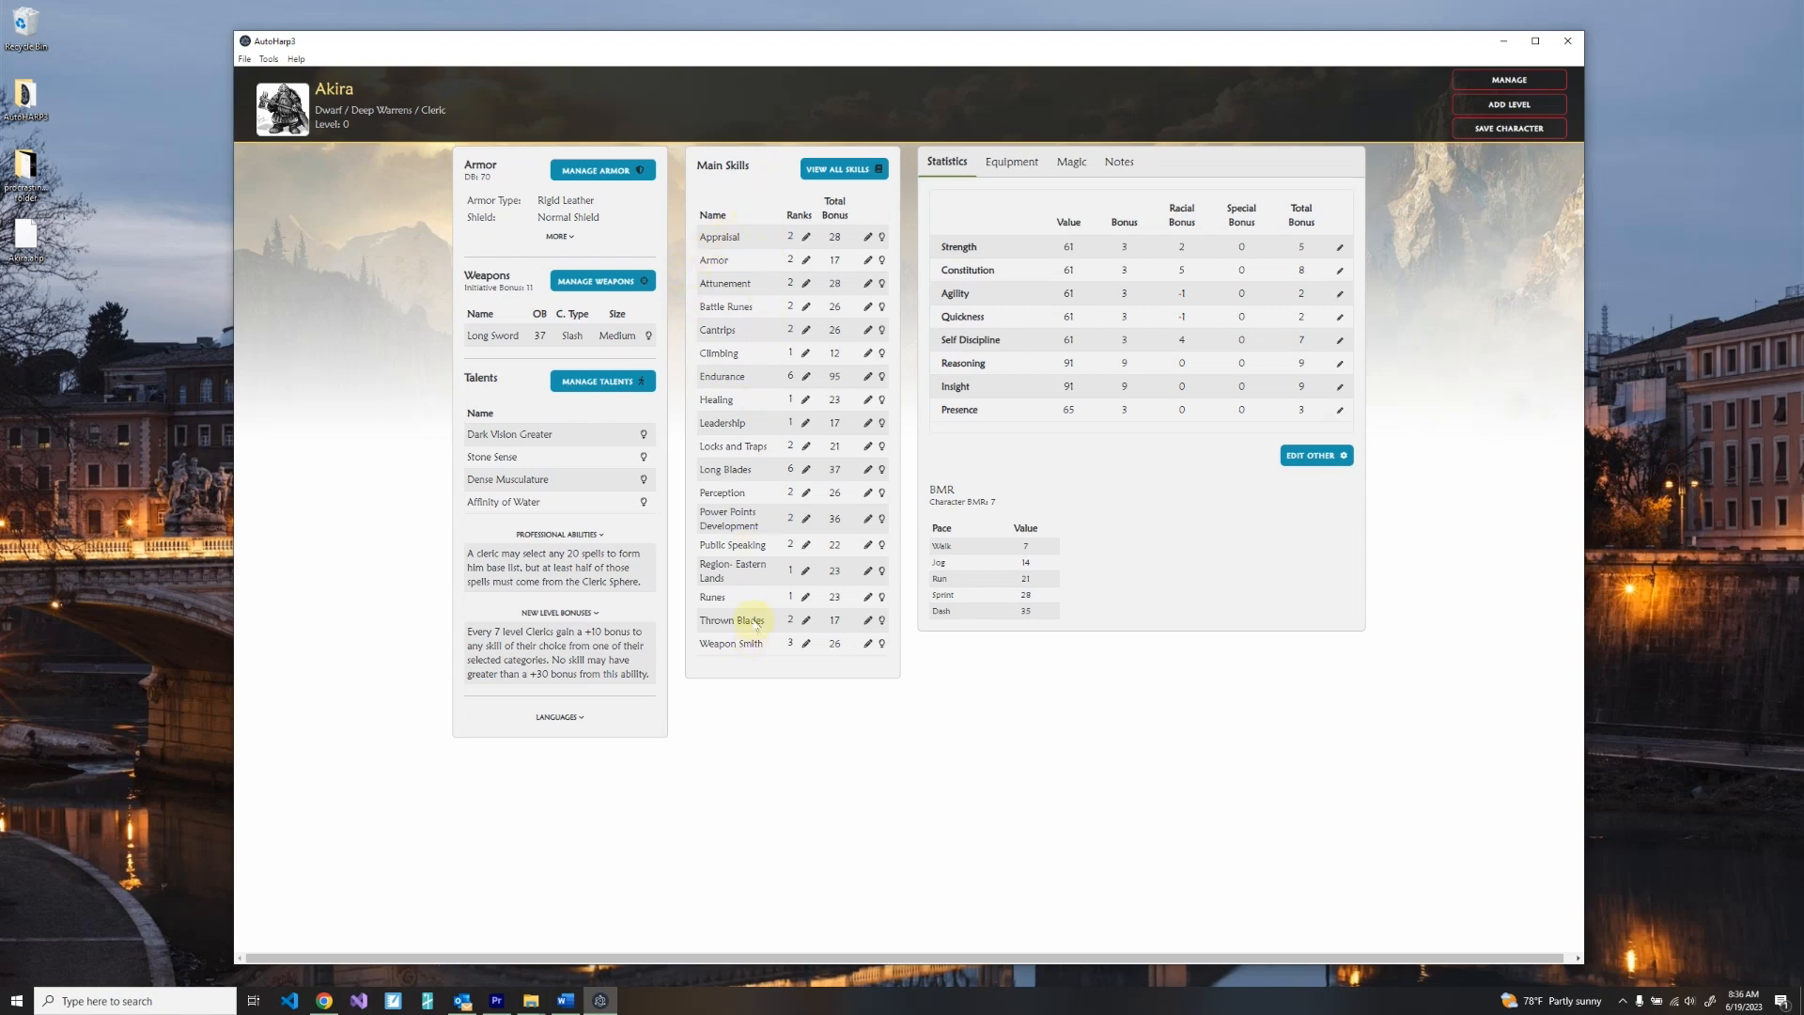
Set the Appraisal skill's Profession ranks to 2 and close the rank editor.
click(805, 240)
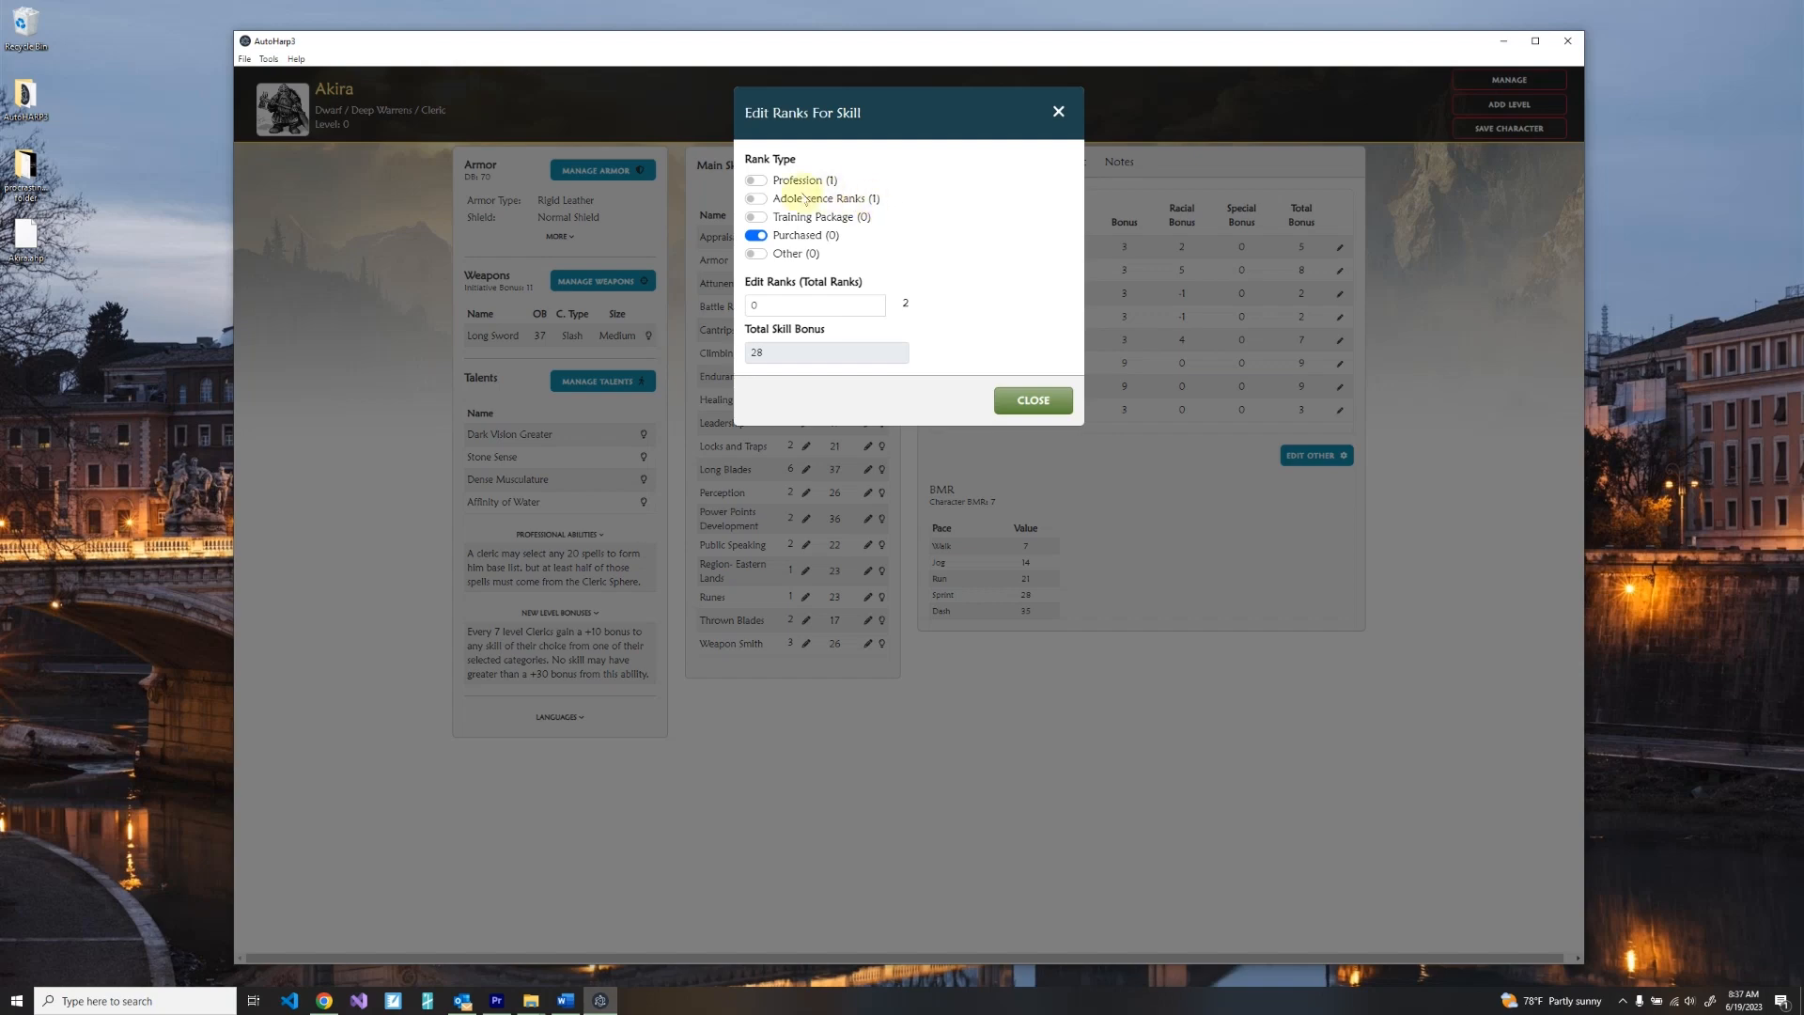
click(764, 184)
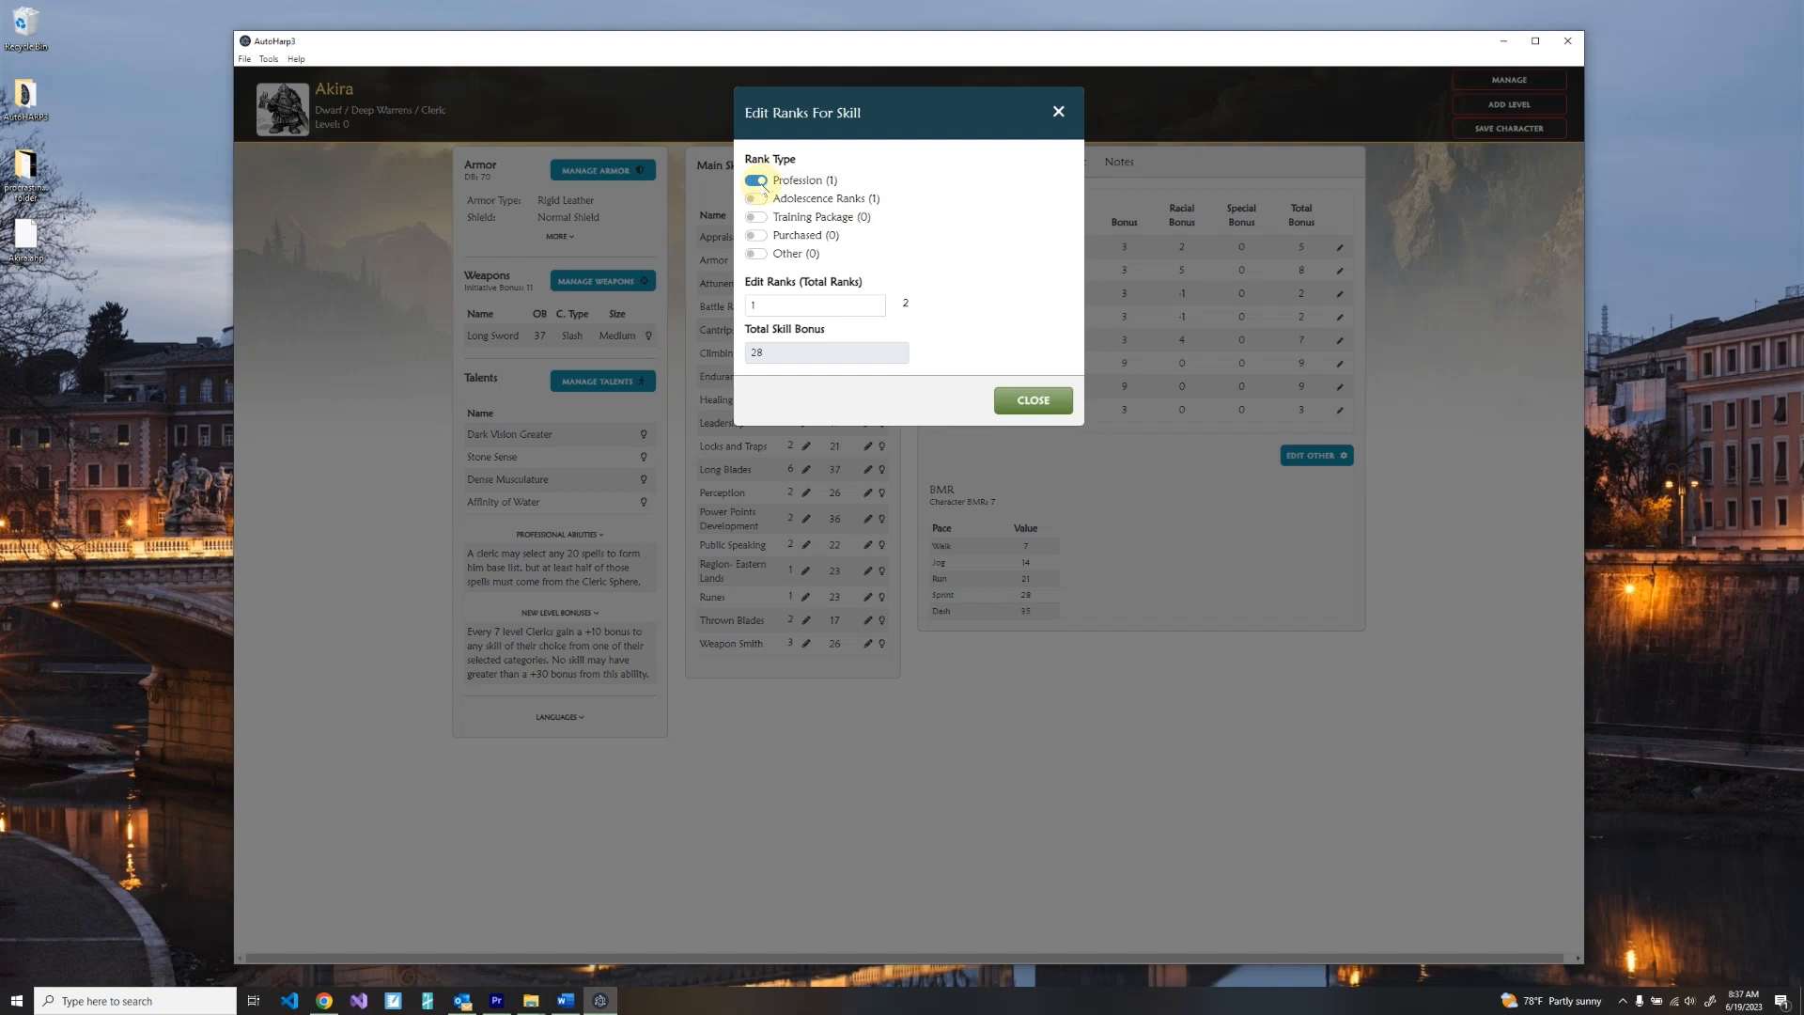
click(874, 301)
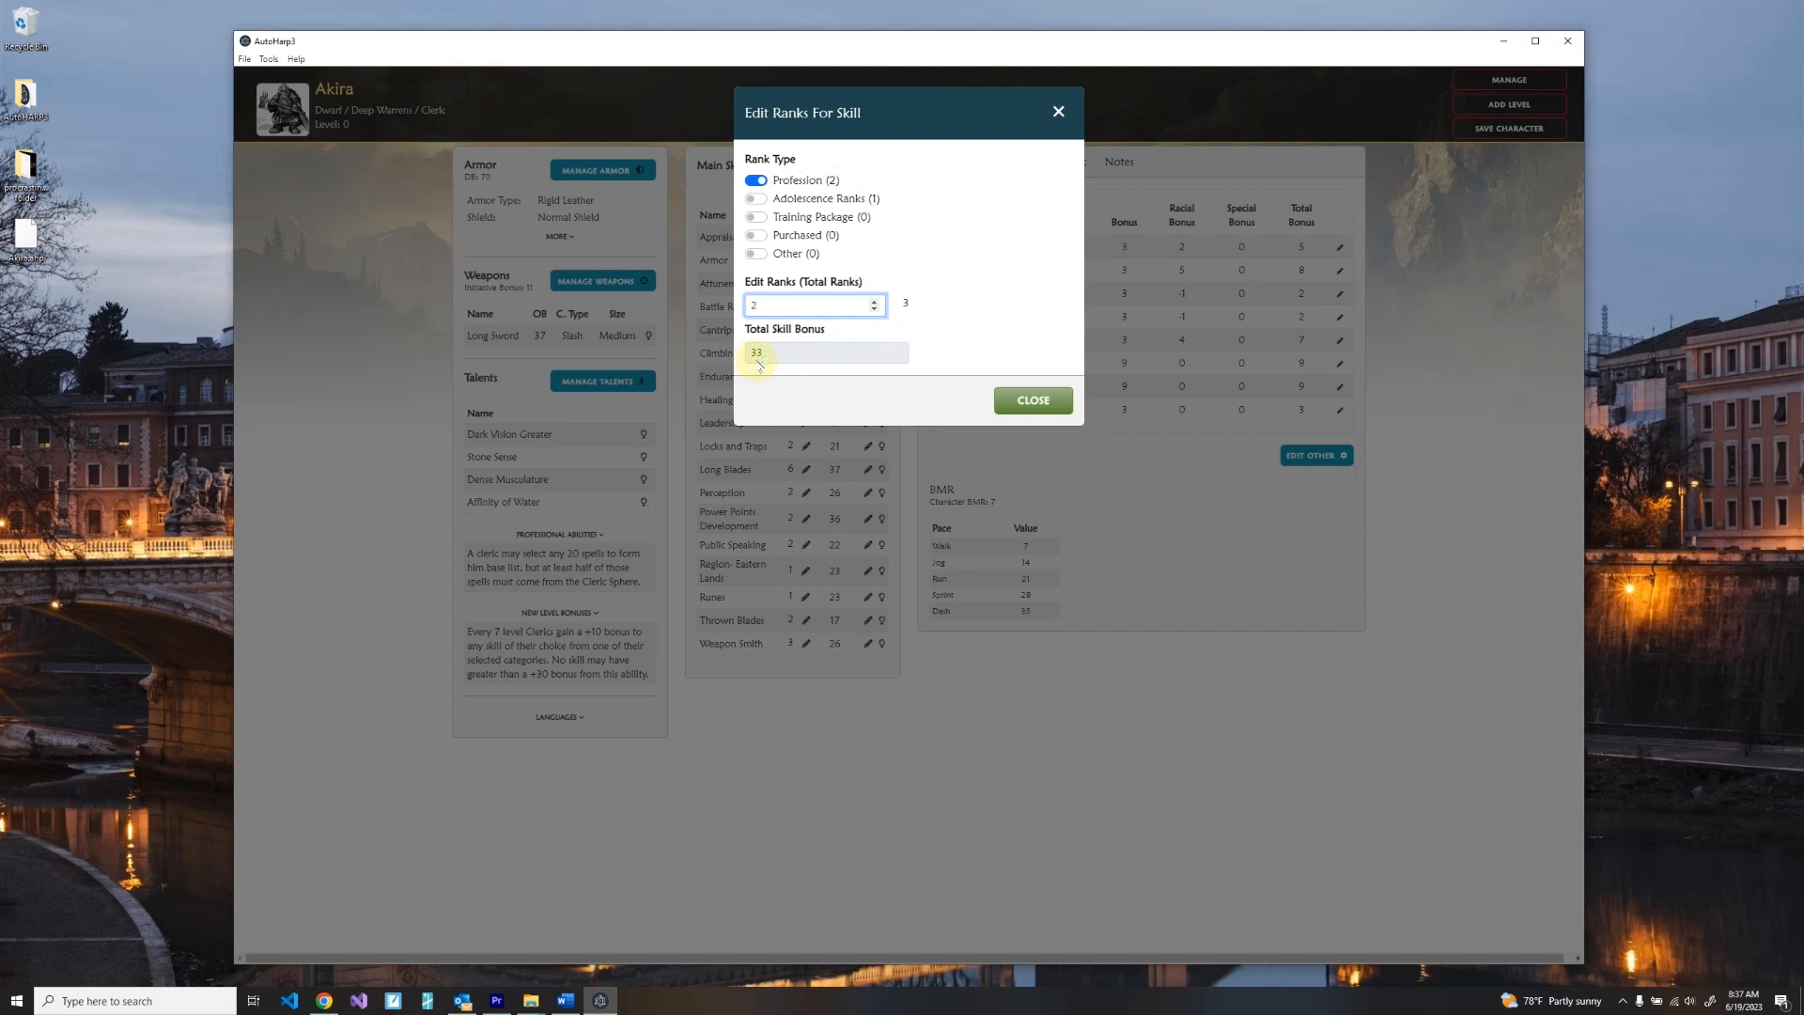
click(1043, 402)
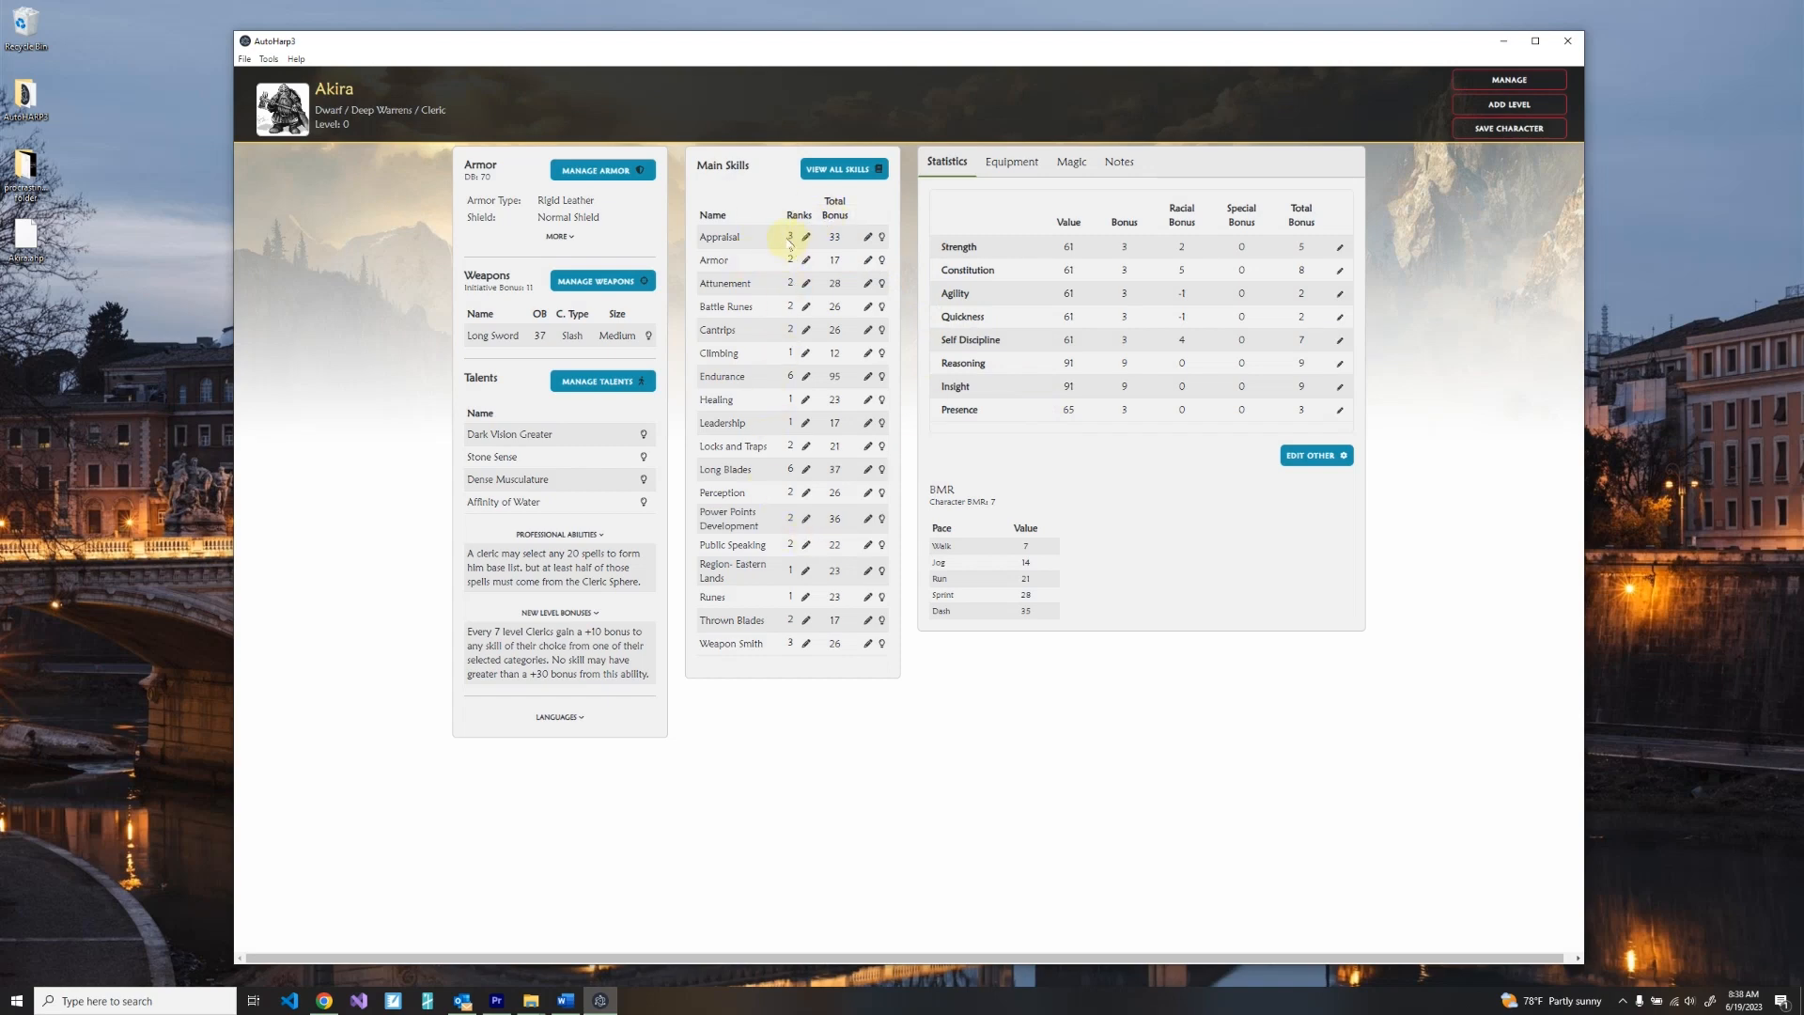
Read the Appraisal skill's full description and review its editable settings without changing them.
click(882, 240)
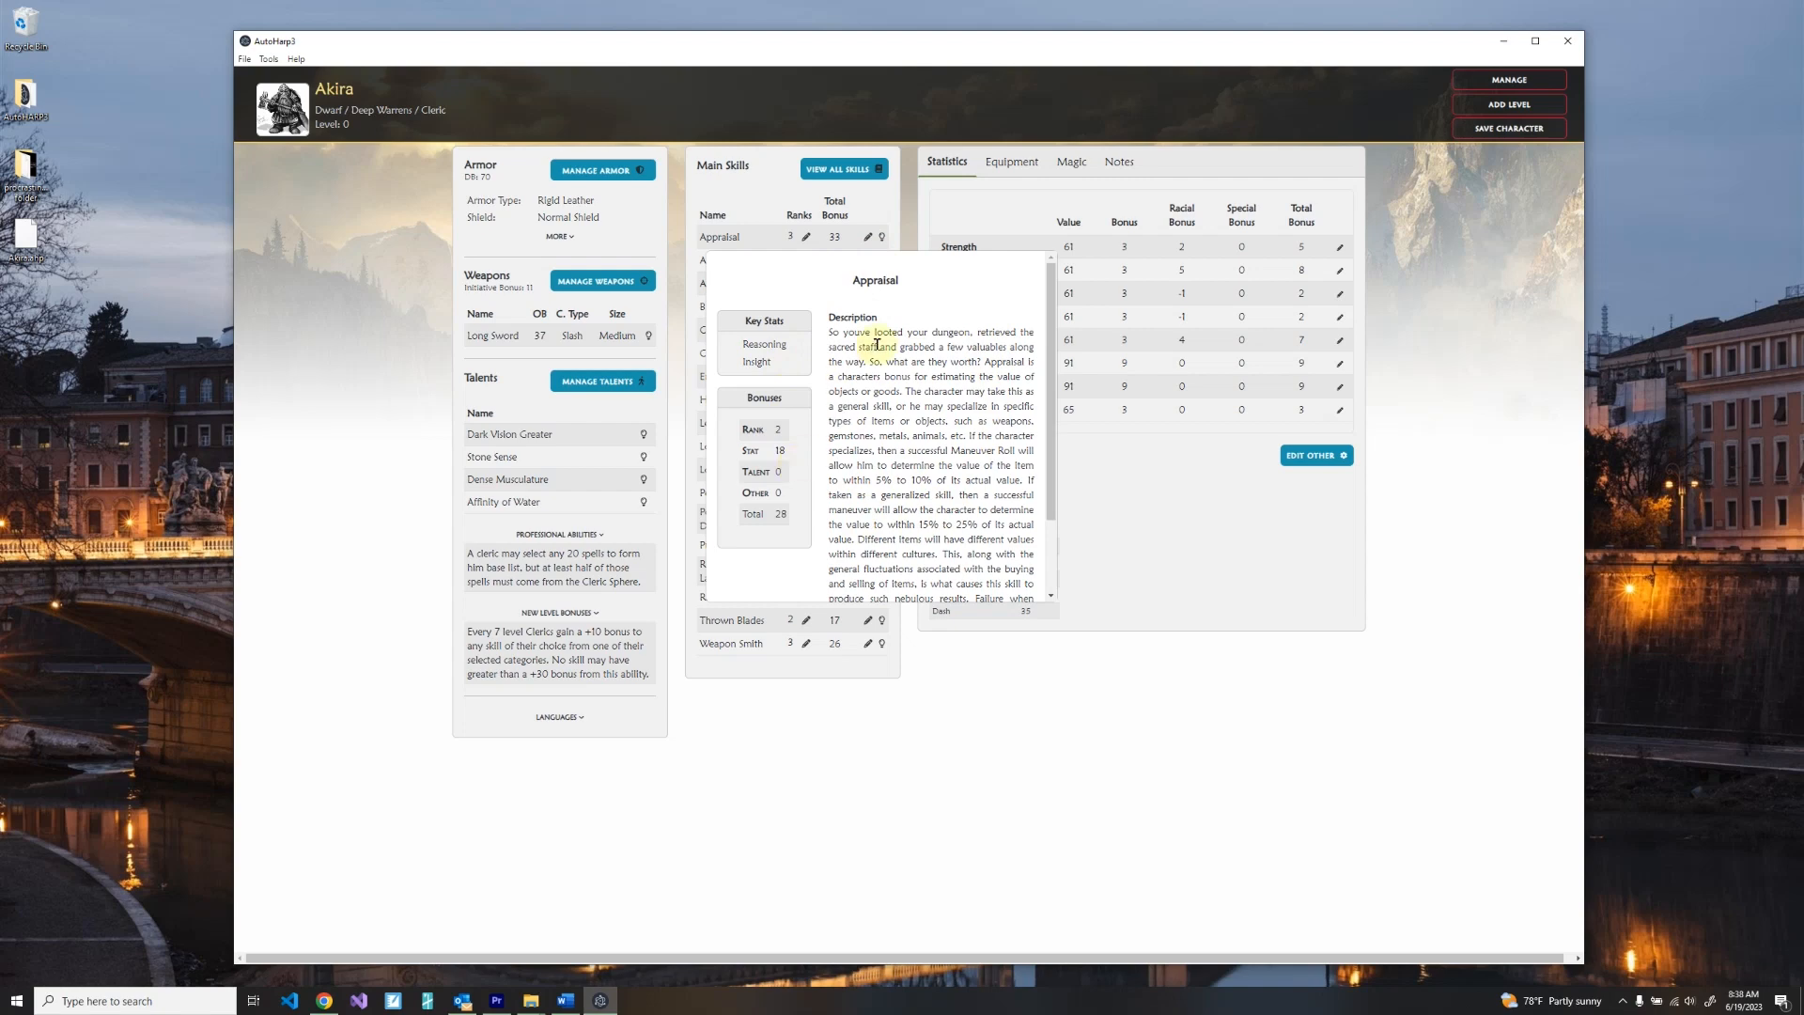
scroll(877, 355, down, 2)
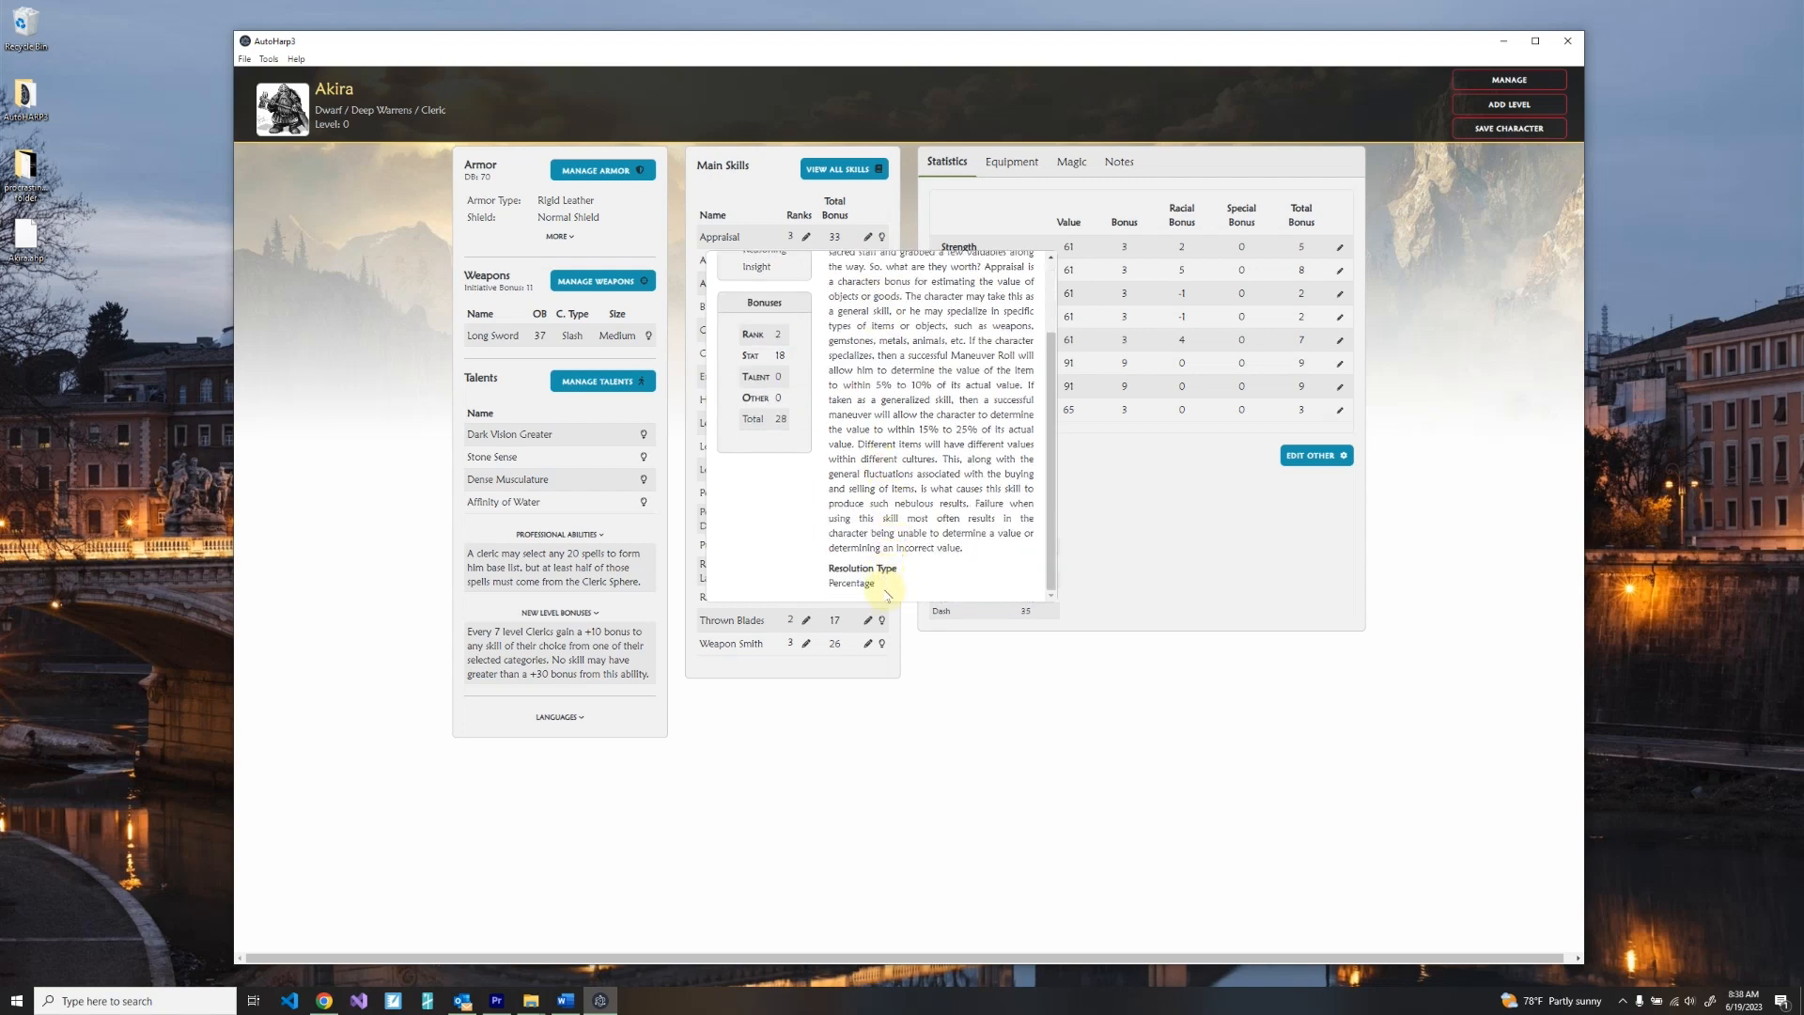
click(914, 706)
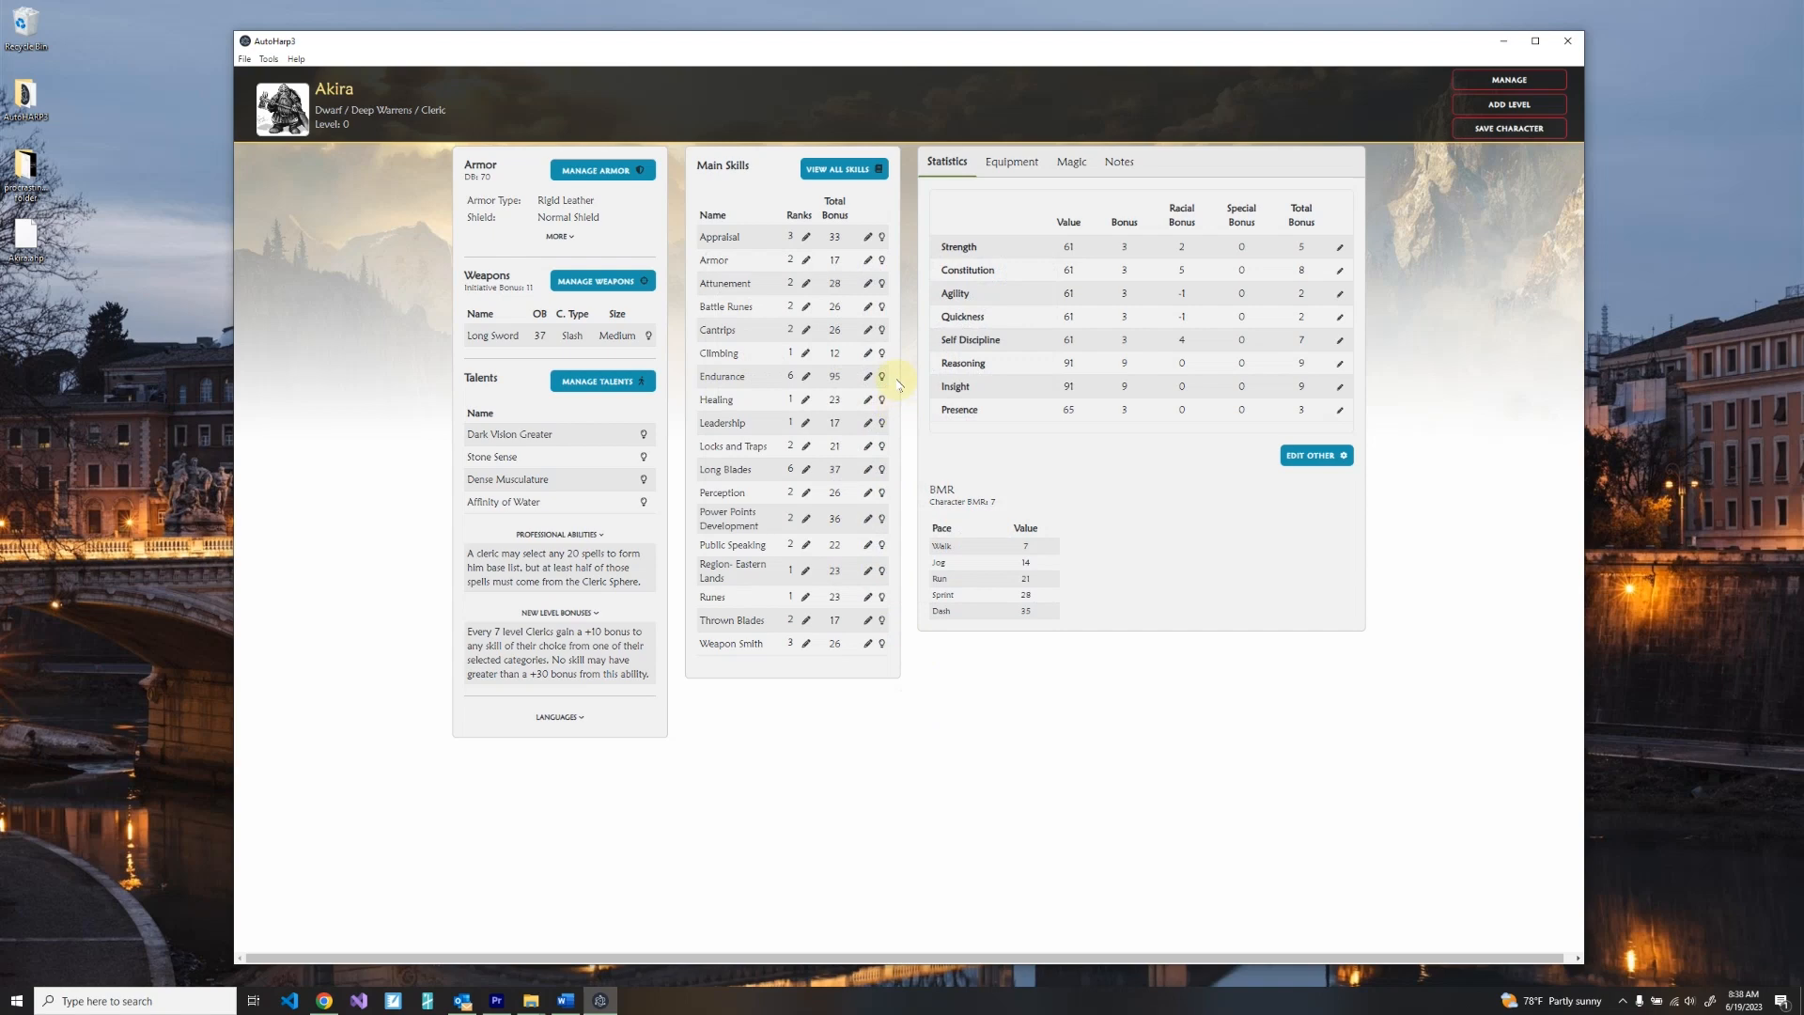
click(868, 237)
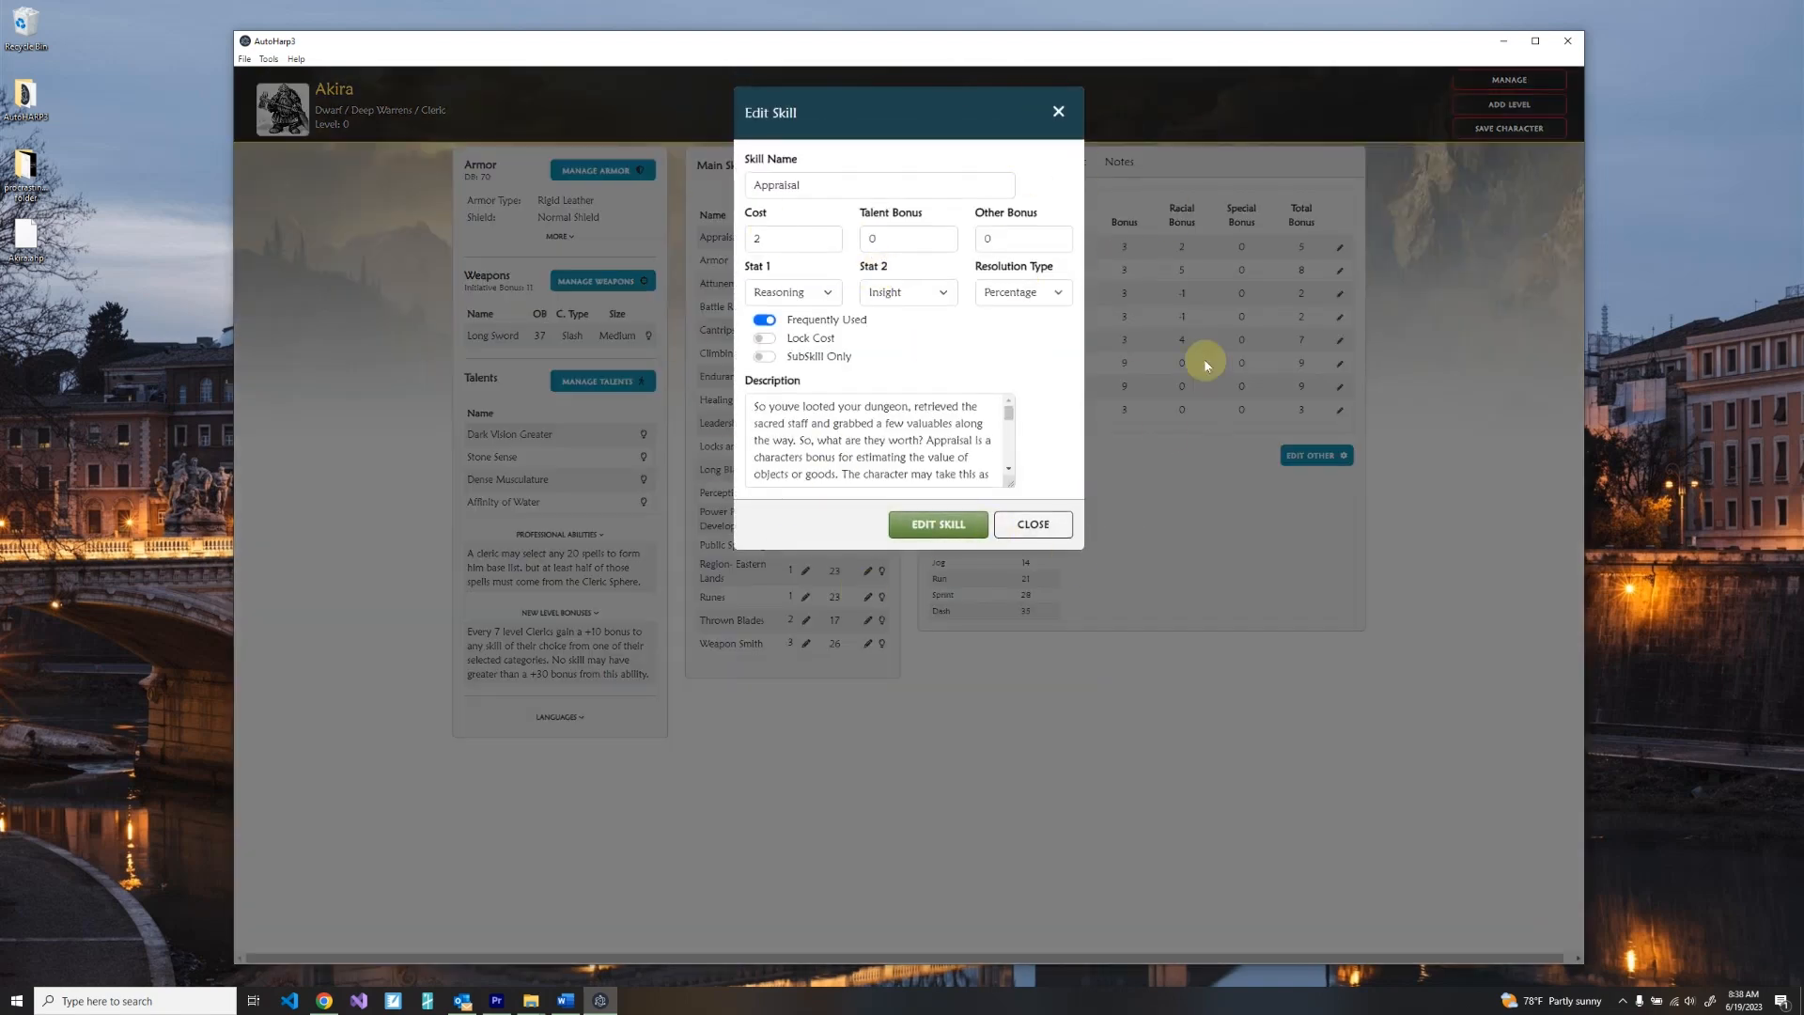
click(1031, 531)
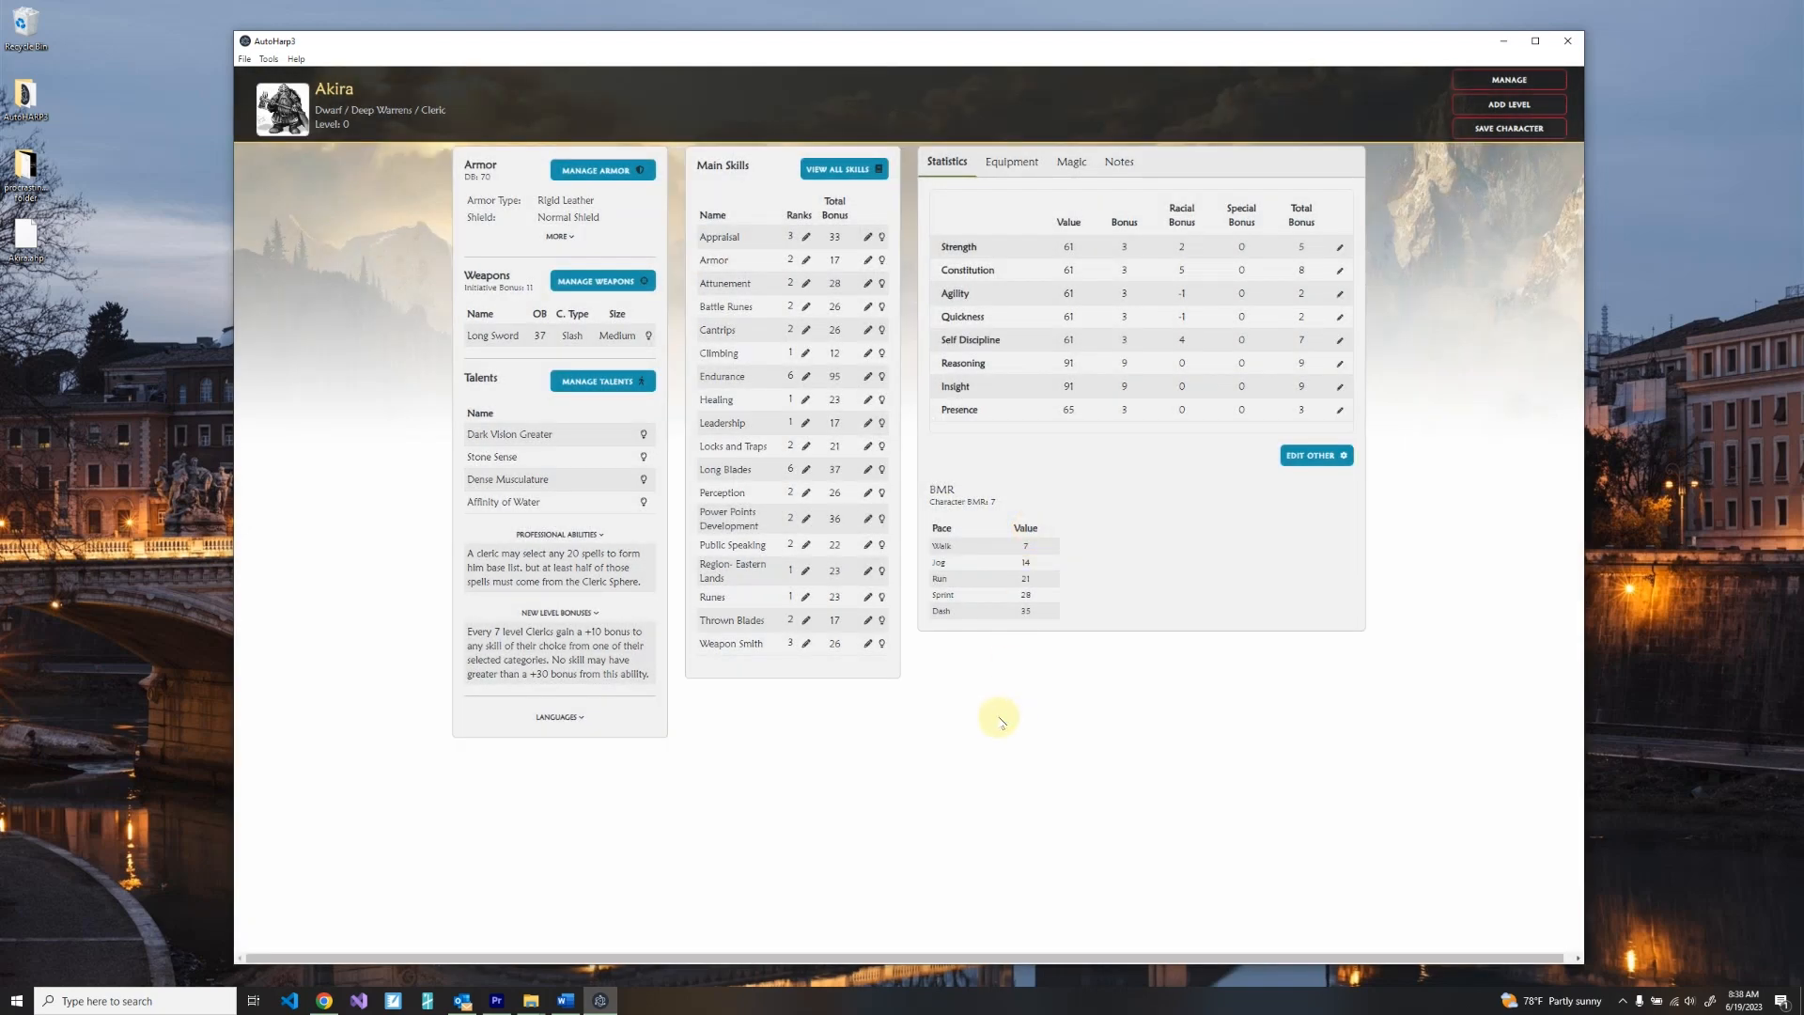
Browse the Artistic, Athletic and Combat categories in the full skill list and expand the Combat Styles subskills.
click(850, 169)
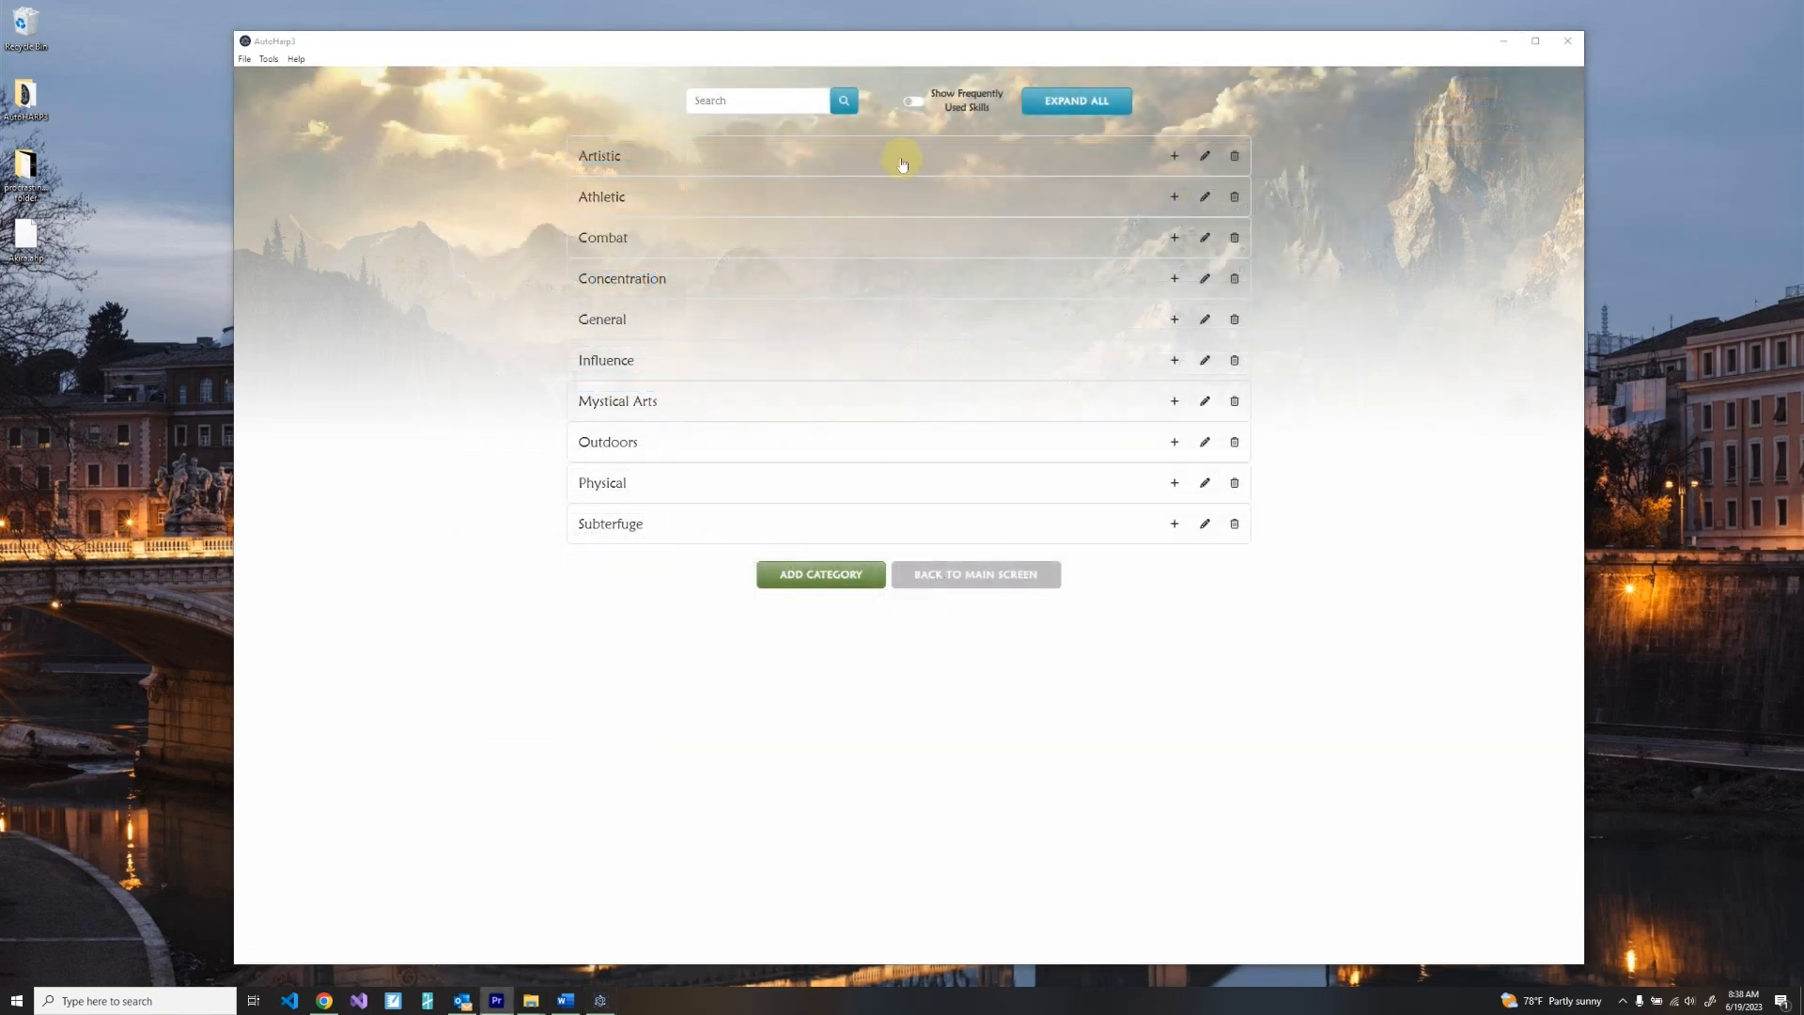
click(901, 159)
click(901, 159)
click(907, 199)
click(904, 195)
click(878, 246)
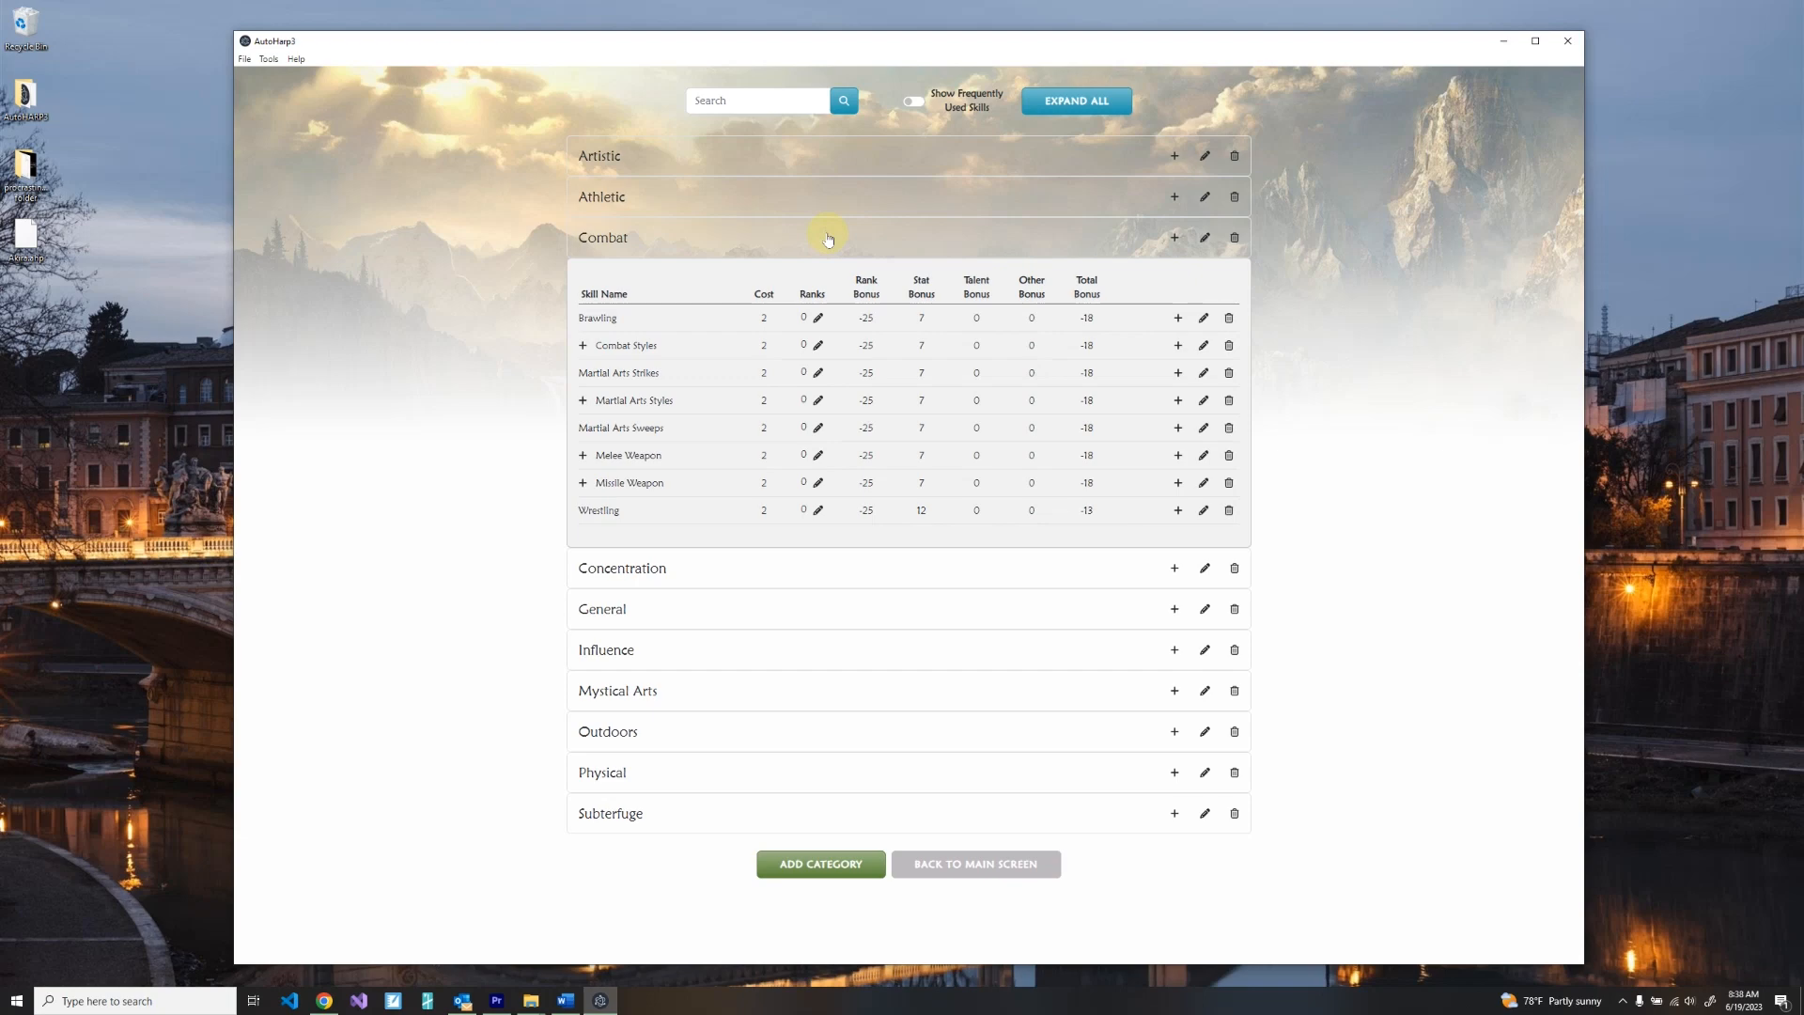
click(583, 346)
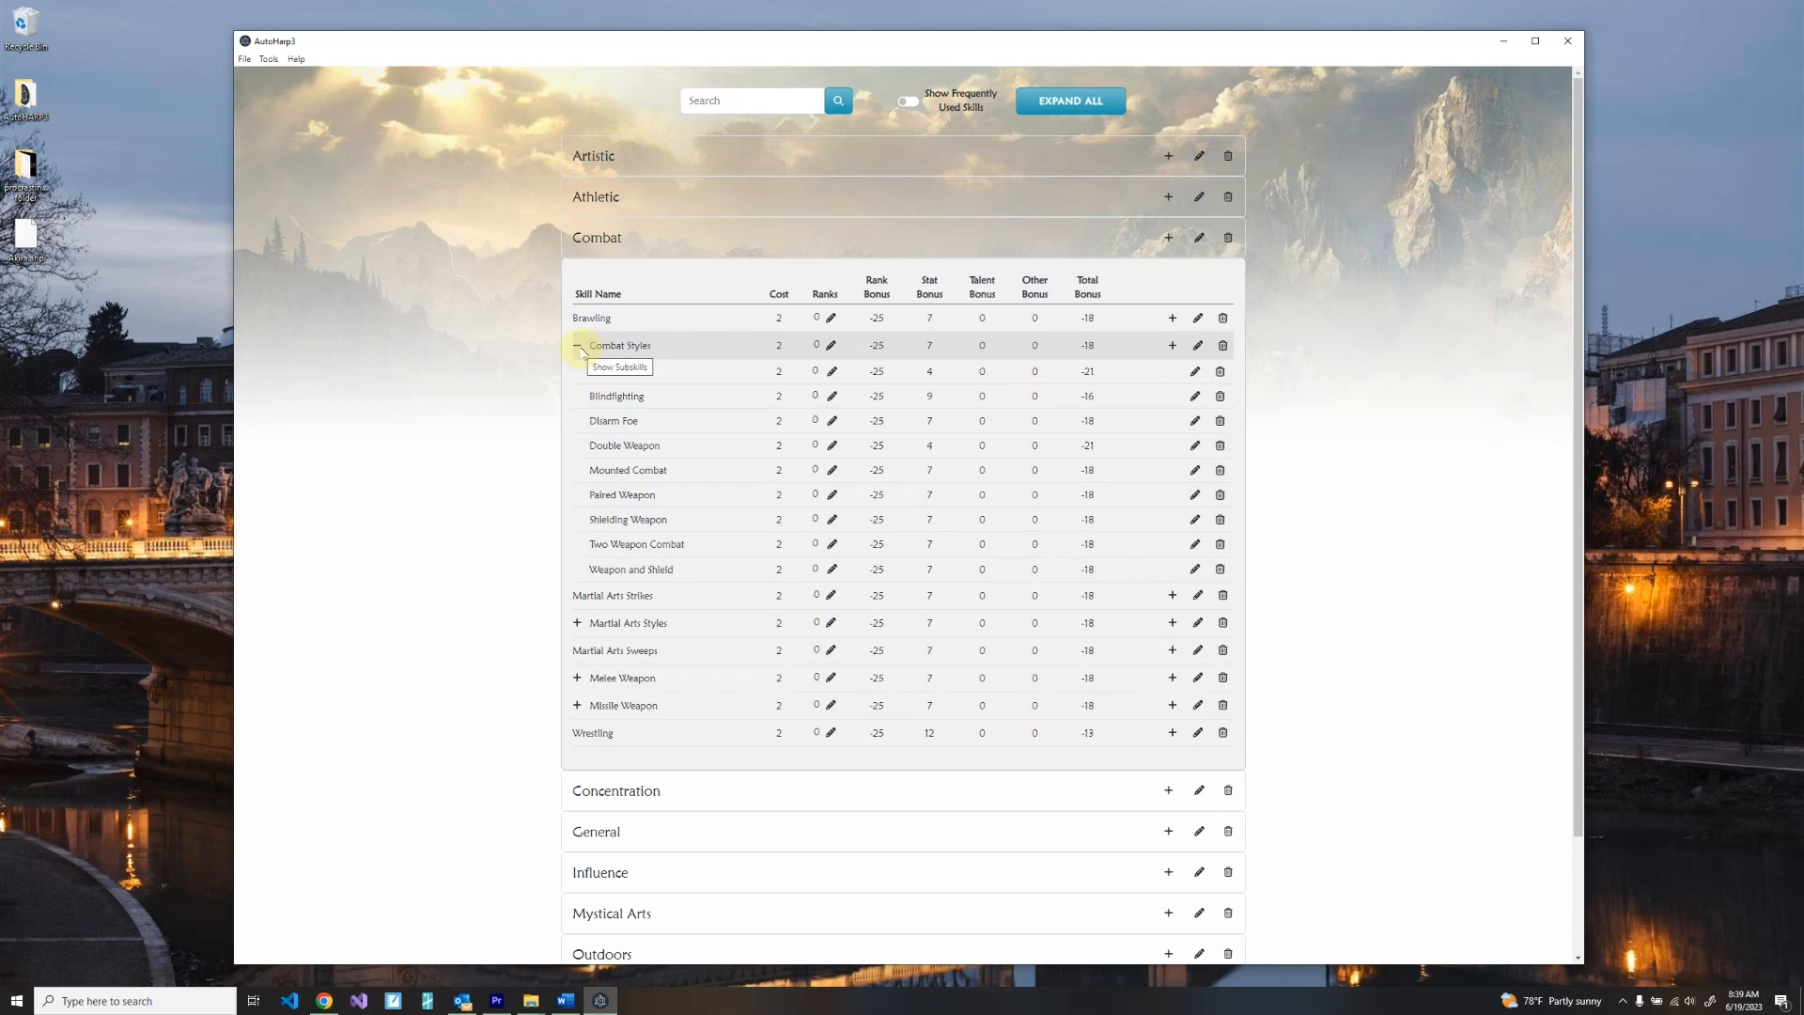
Review the Combat Styles skill's editable settings without changing them, and switch the frequently used skills filter on and back off.
click(1198, 345)
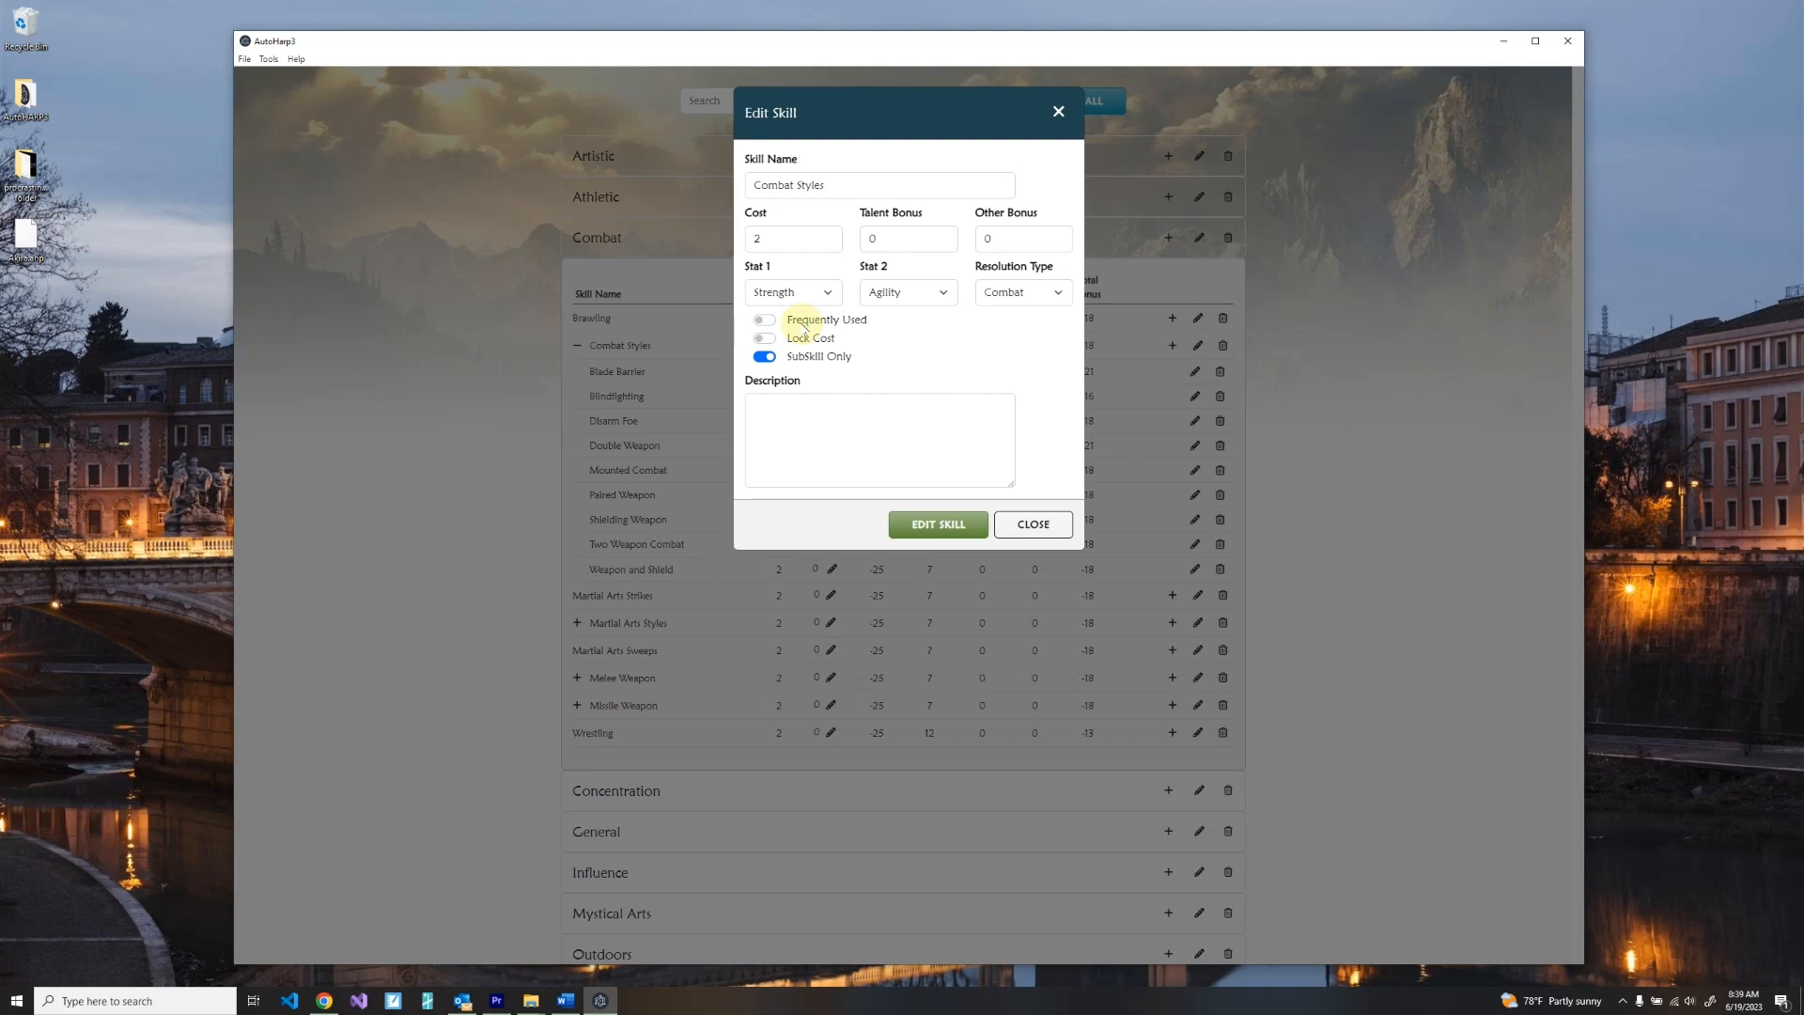
click(1034, 524)
click(912, 103)
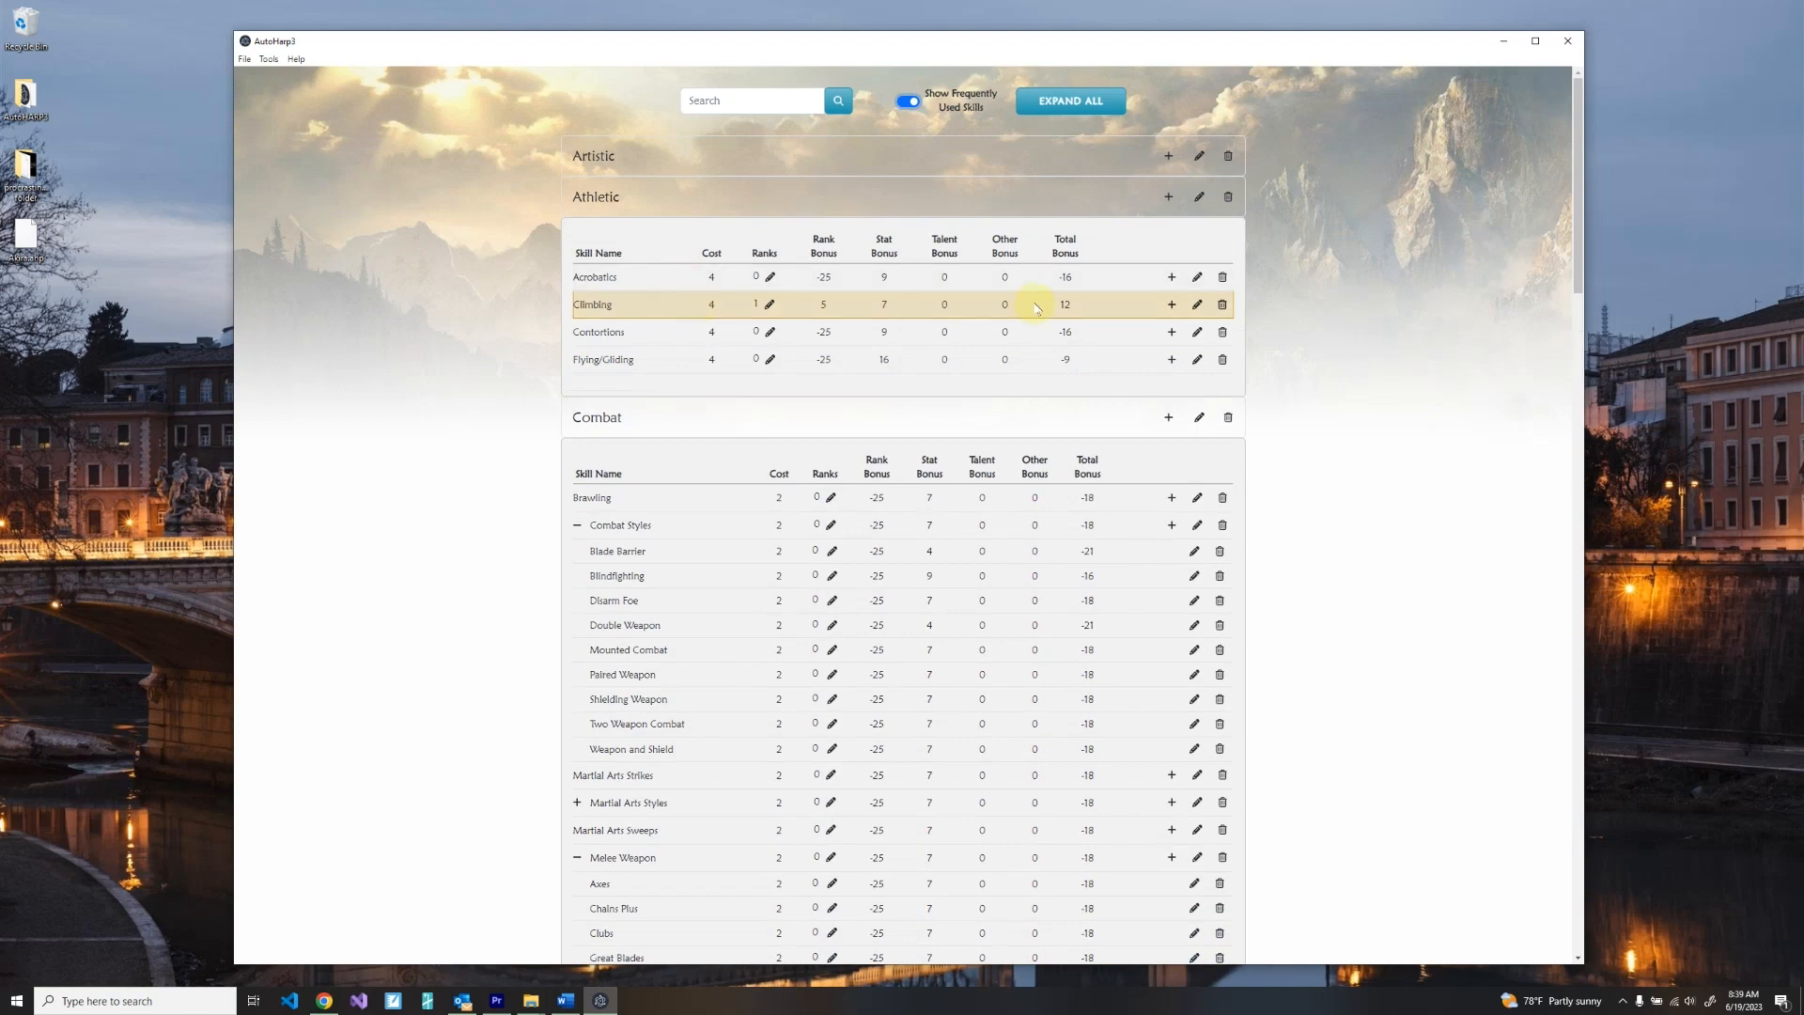
click(908, 102)
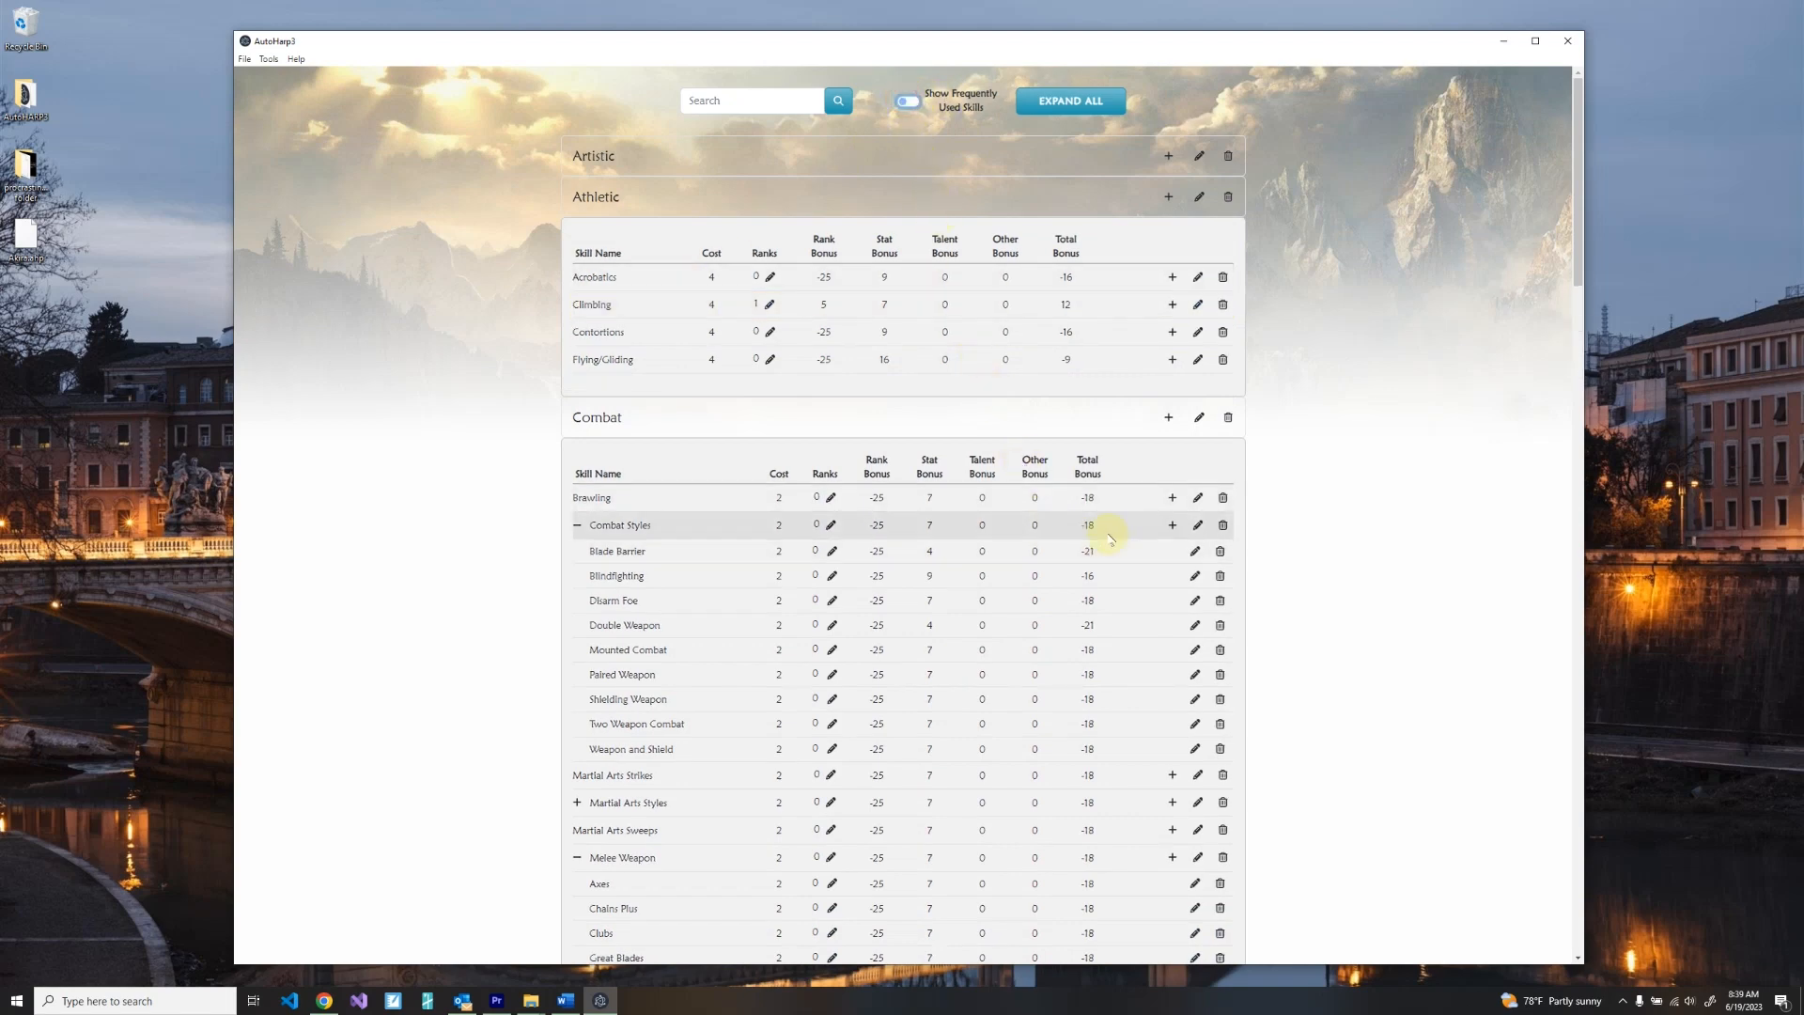
click(1196, 524)
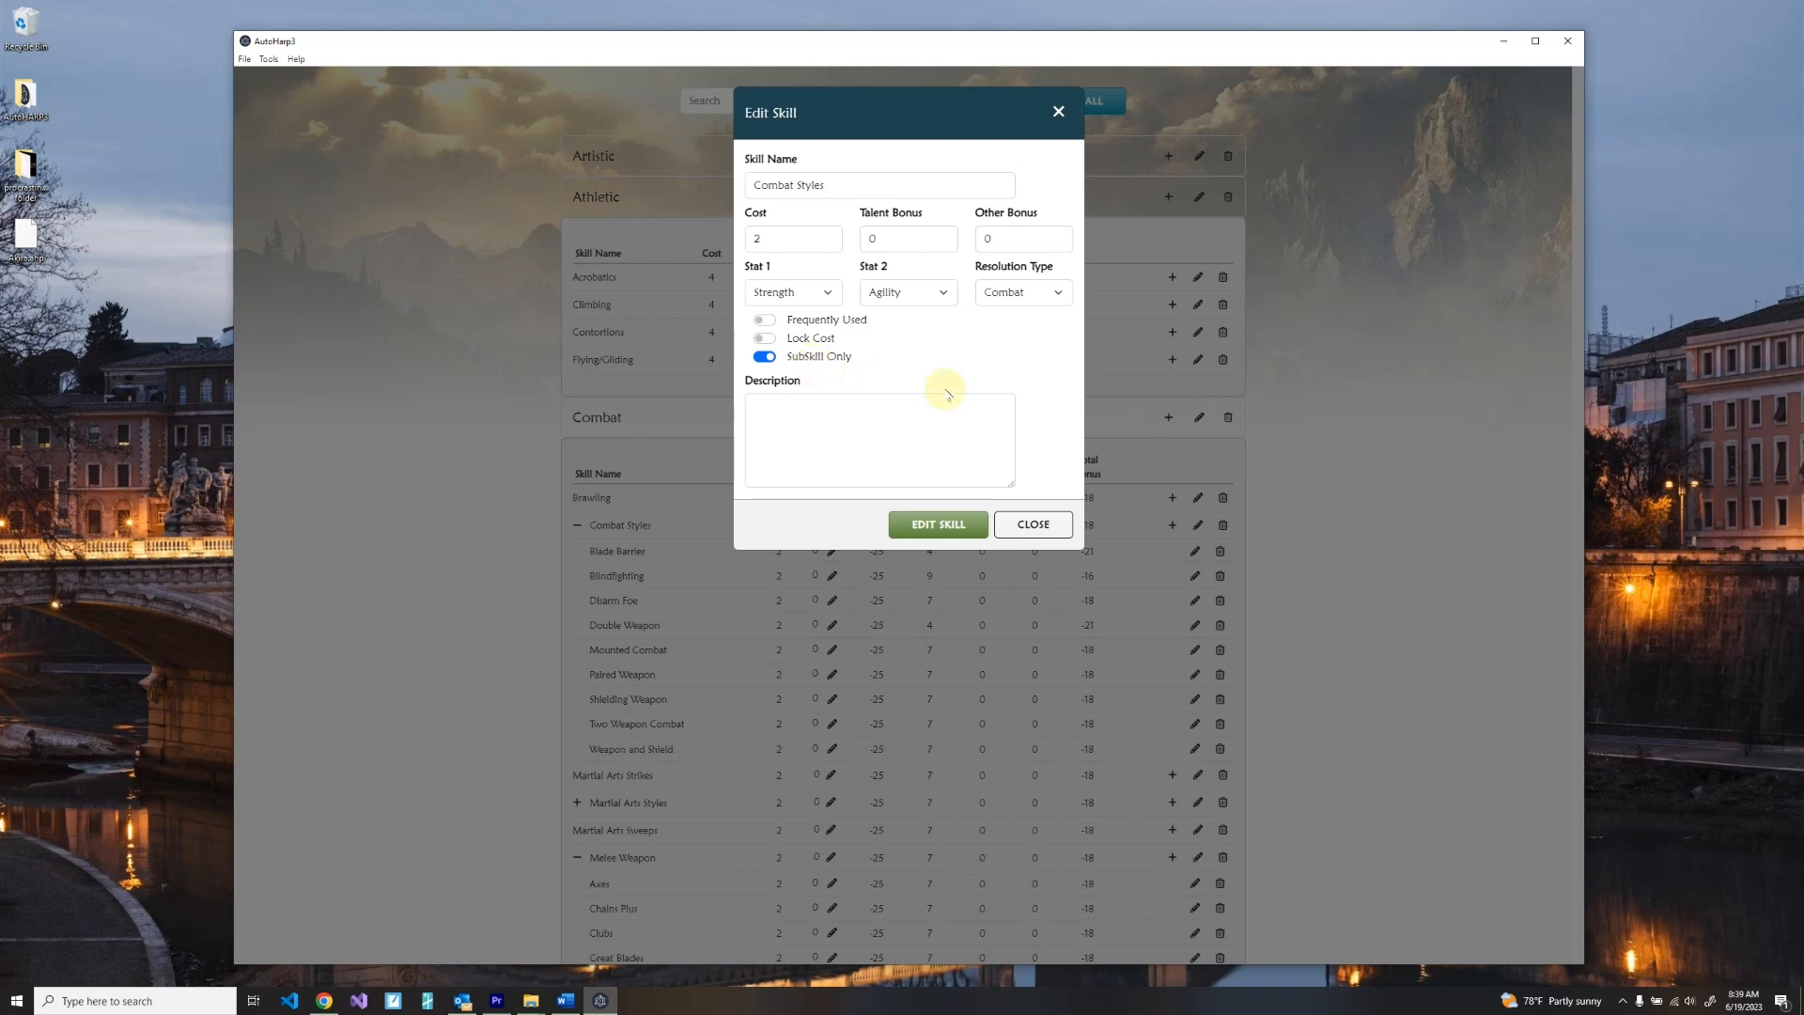
click(1023, 532)
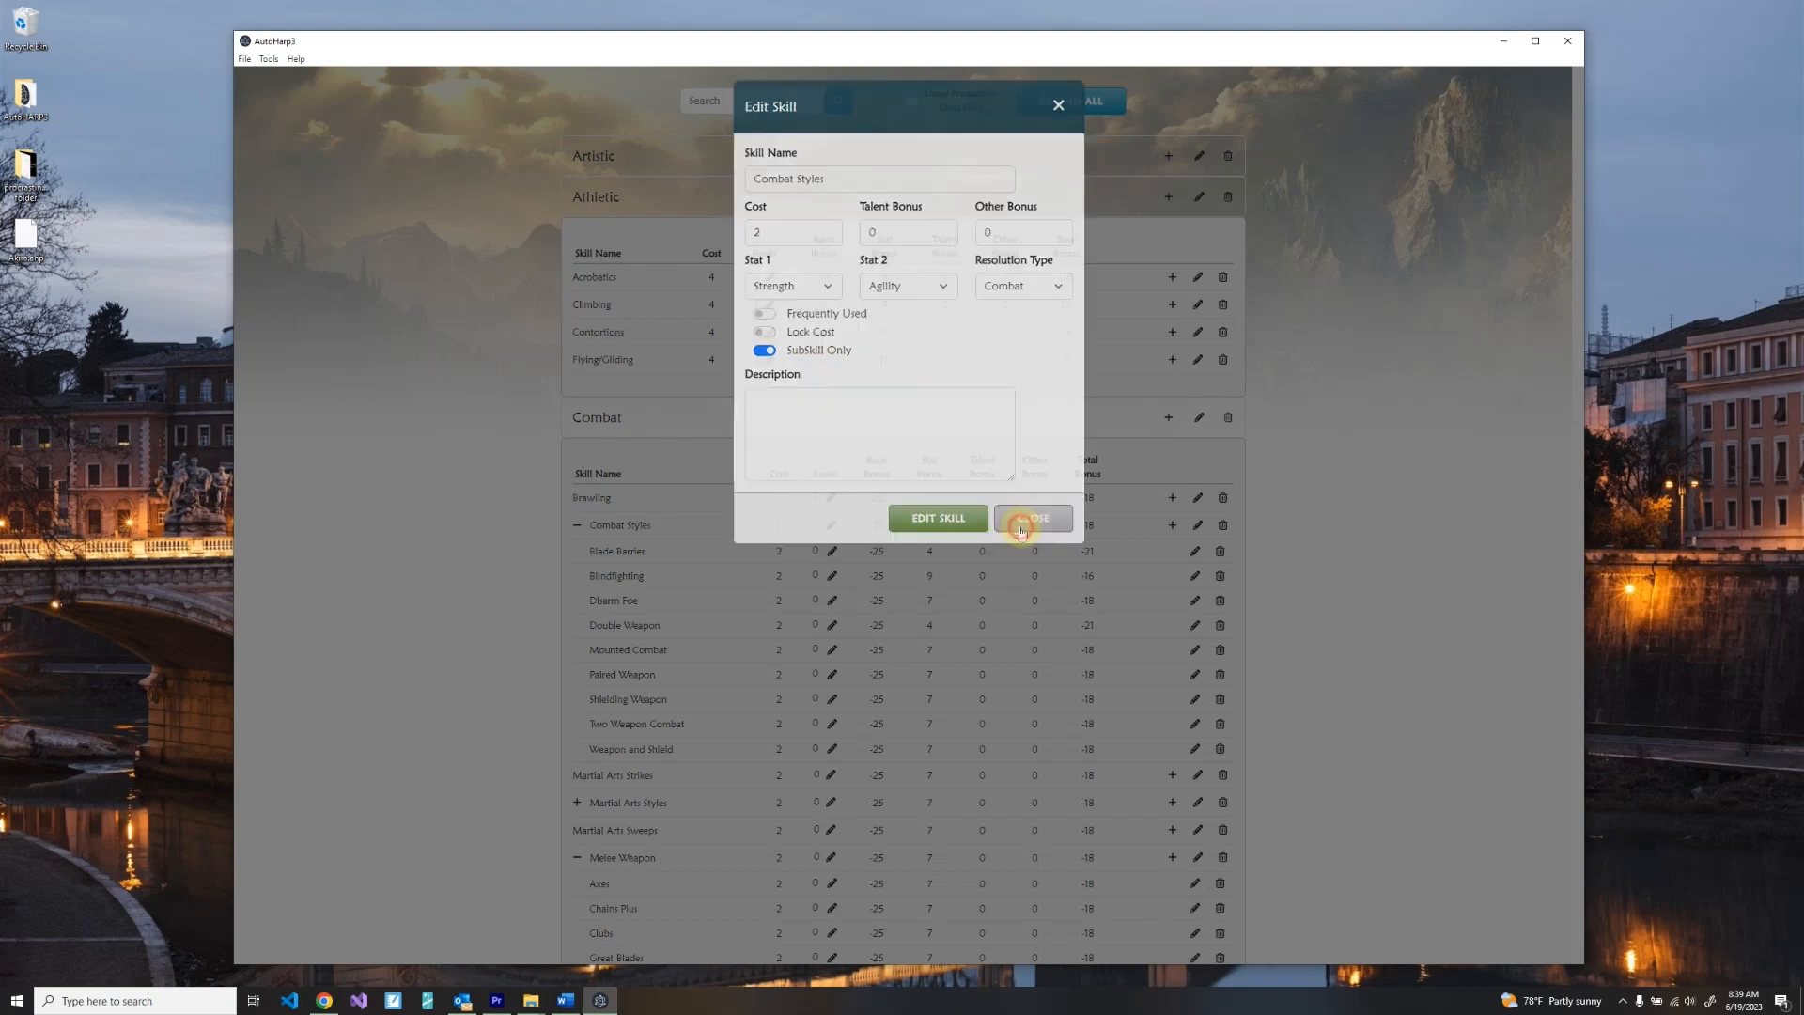
Collapse all the expanded categories in the full skill list.
click(1024, 195)
click(1014, 246)
click(1008, 329)
click(1004, 361)
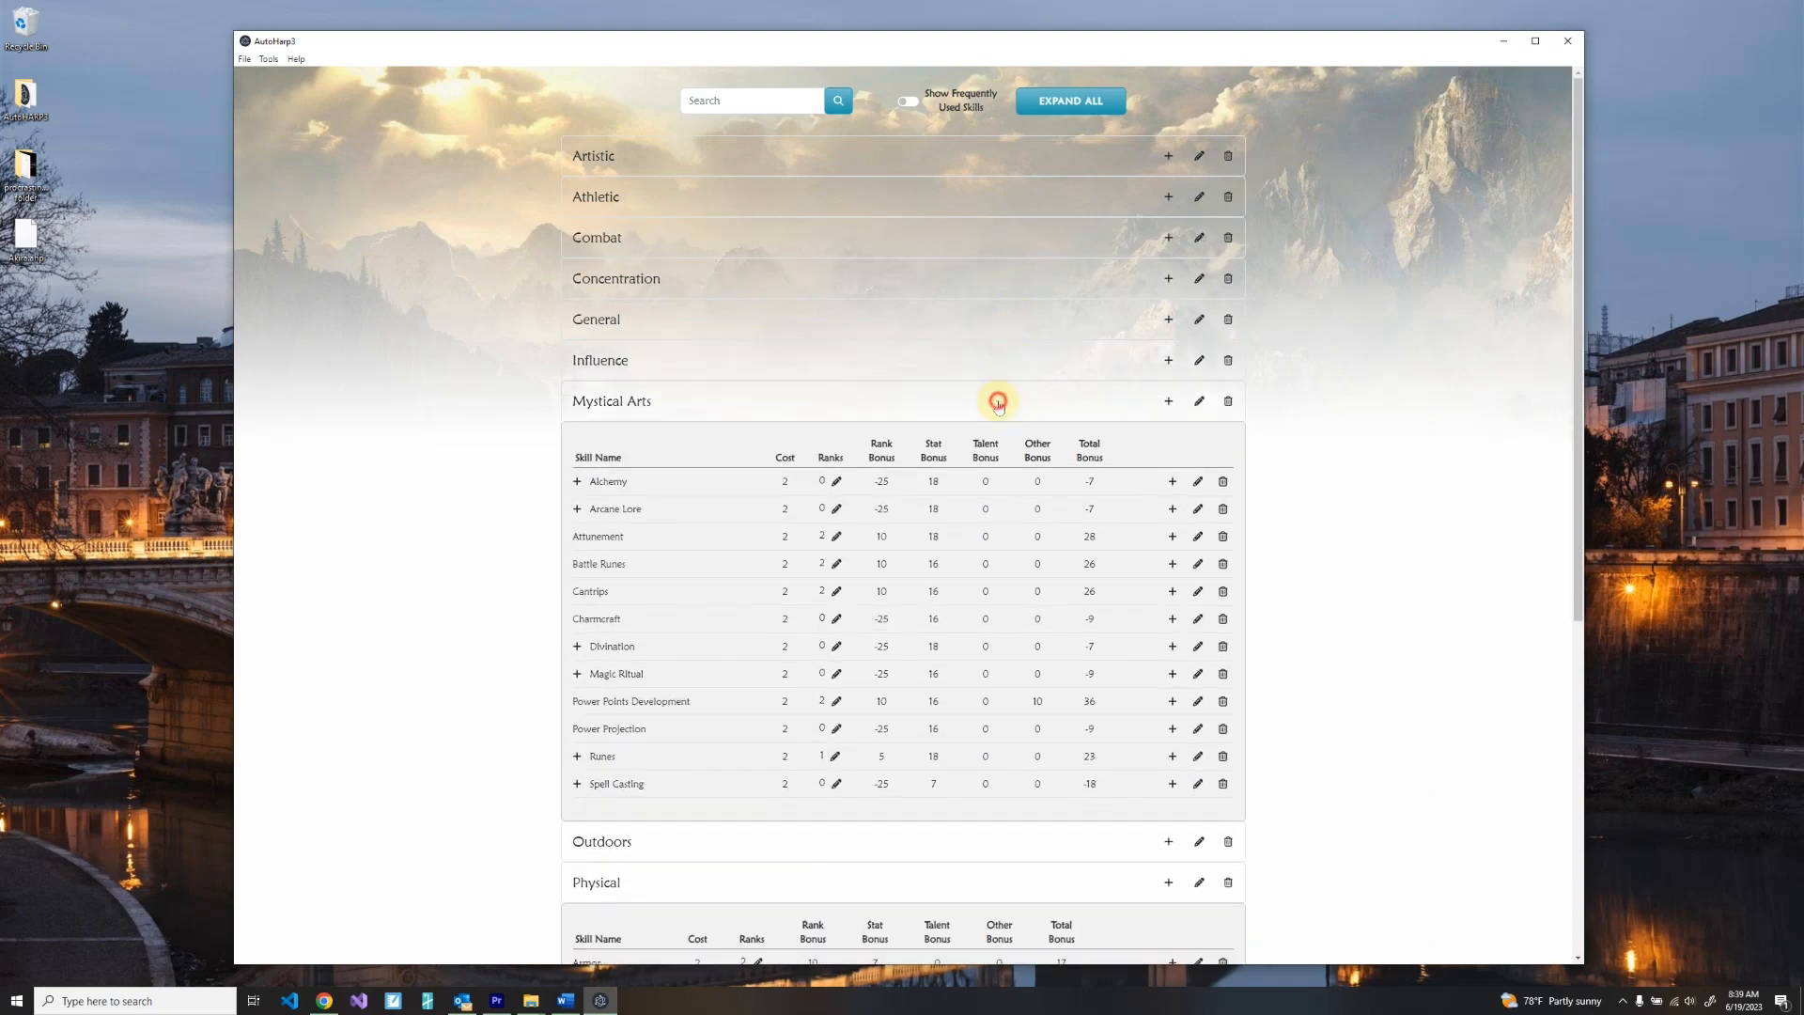
click(1000, 402)
click(1004, 483)
click(996, 525)
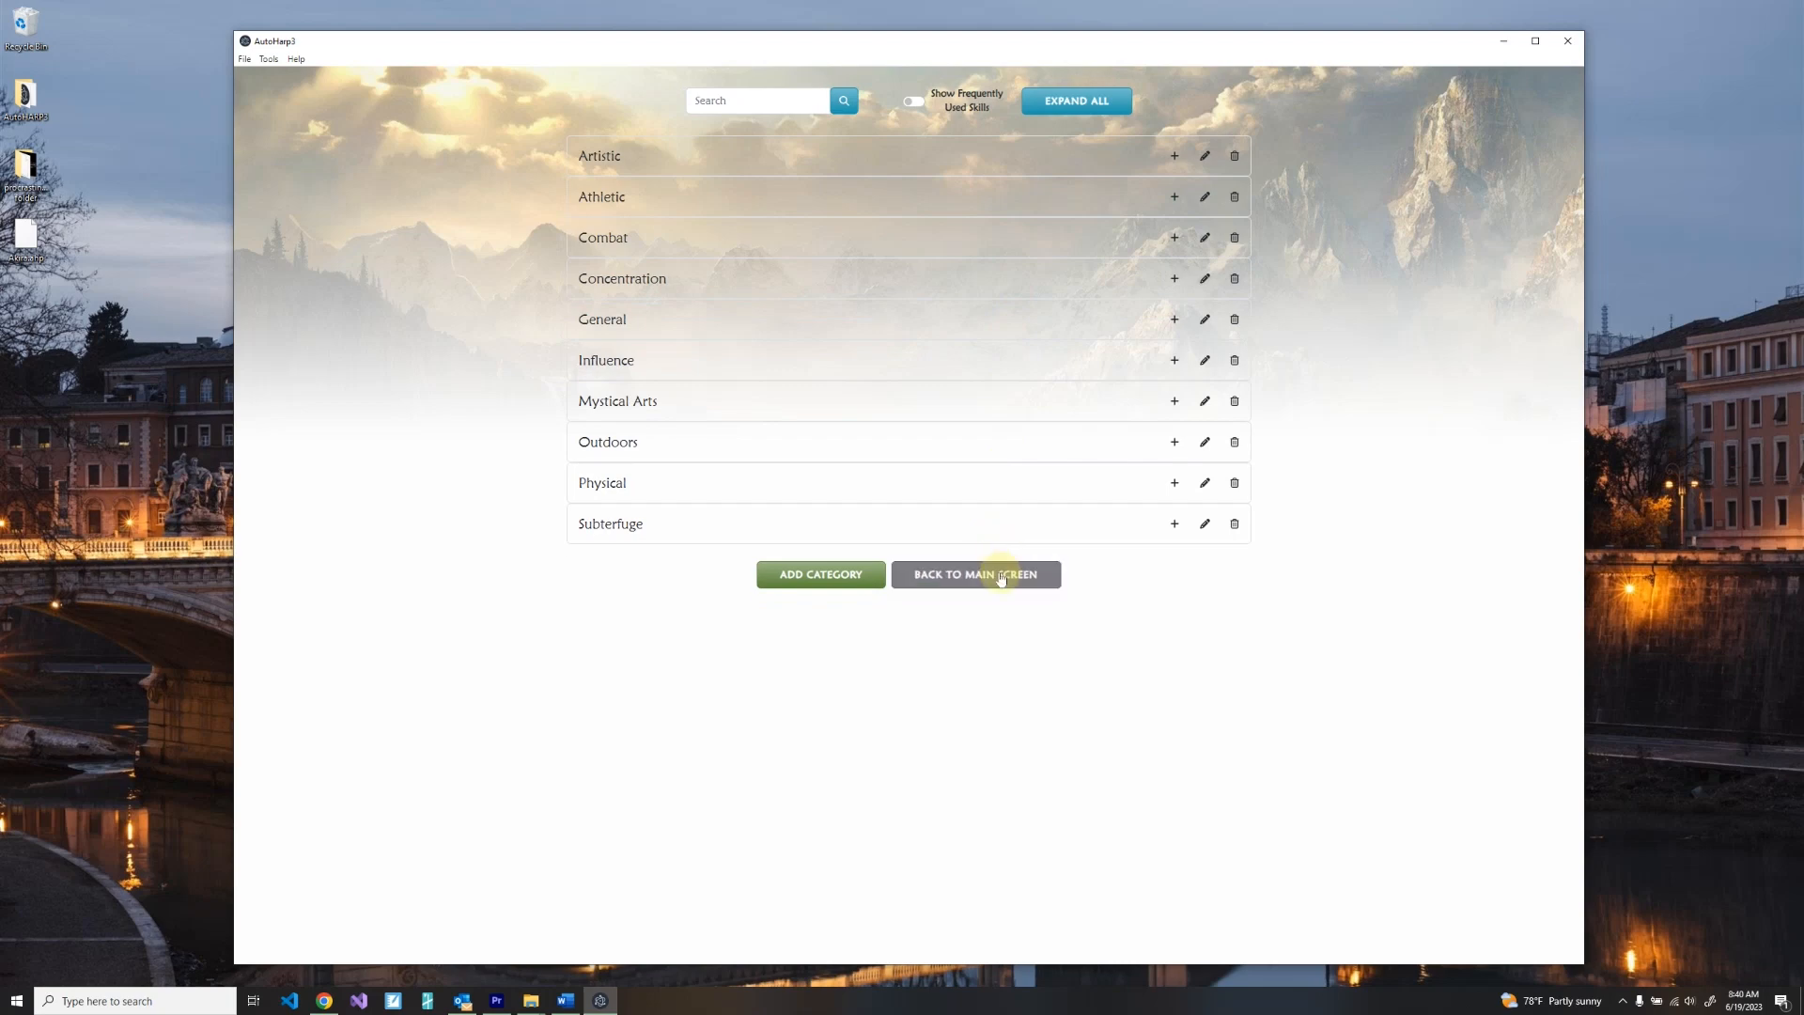
Return to the main character page and review the Strength stat's editable values without changing them.
click(1002, 577)
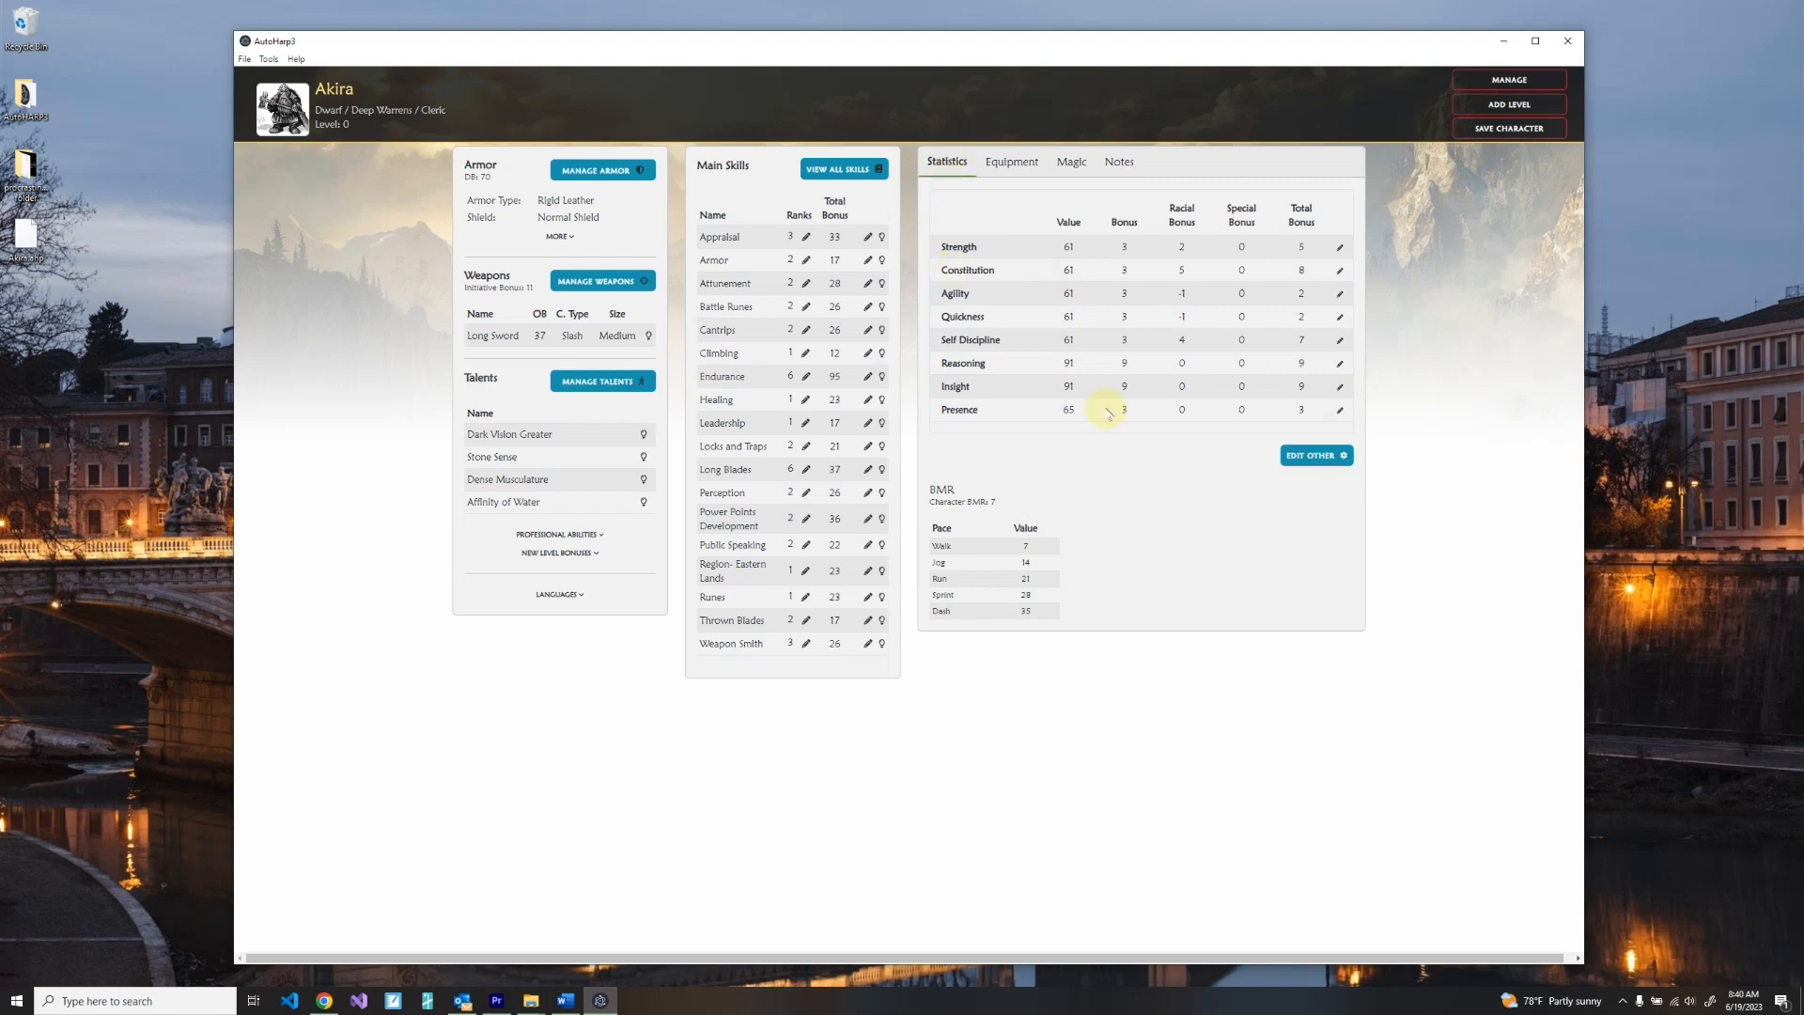
click(1341, 249)
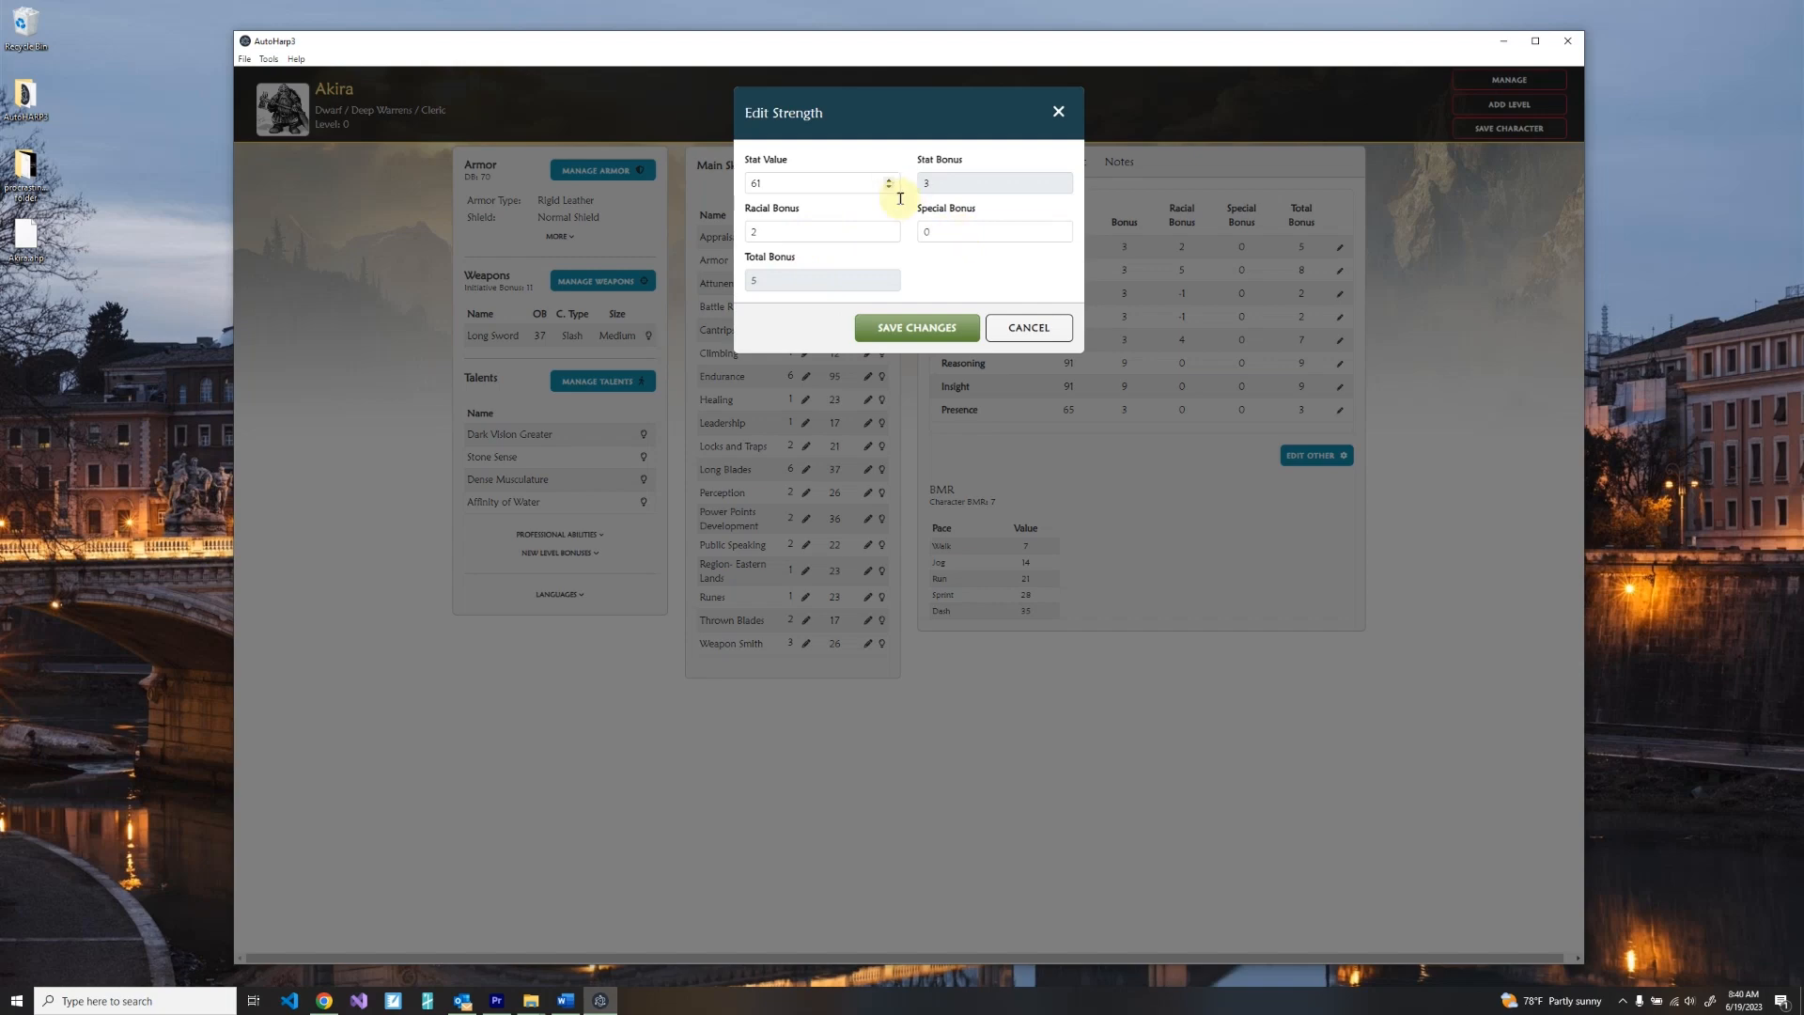
click(1022, 326)
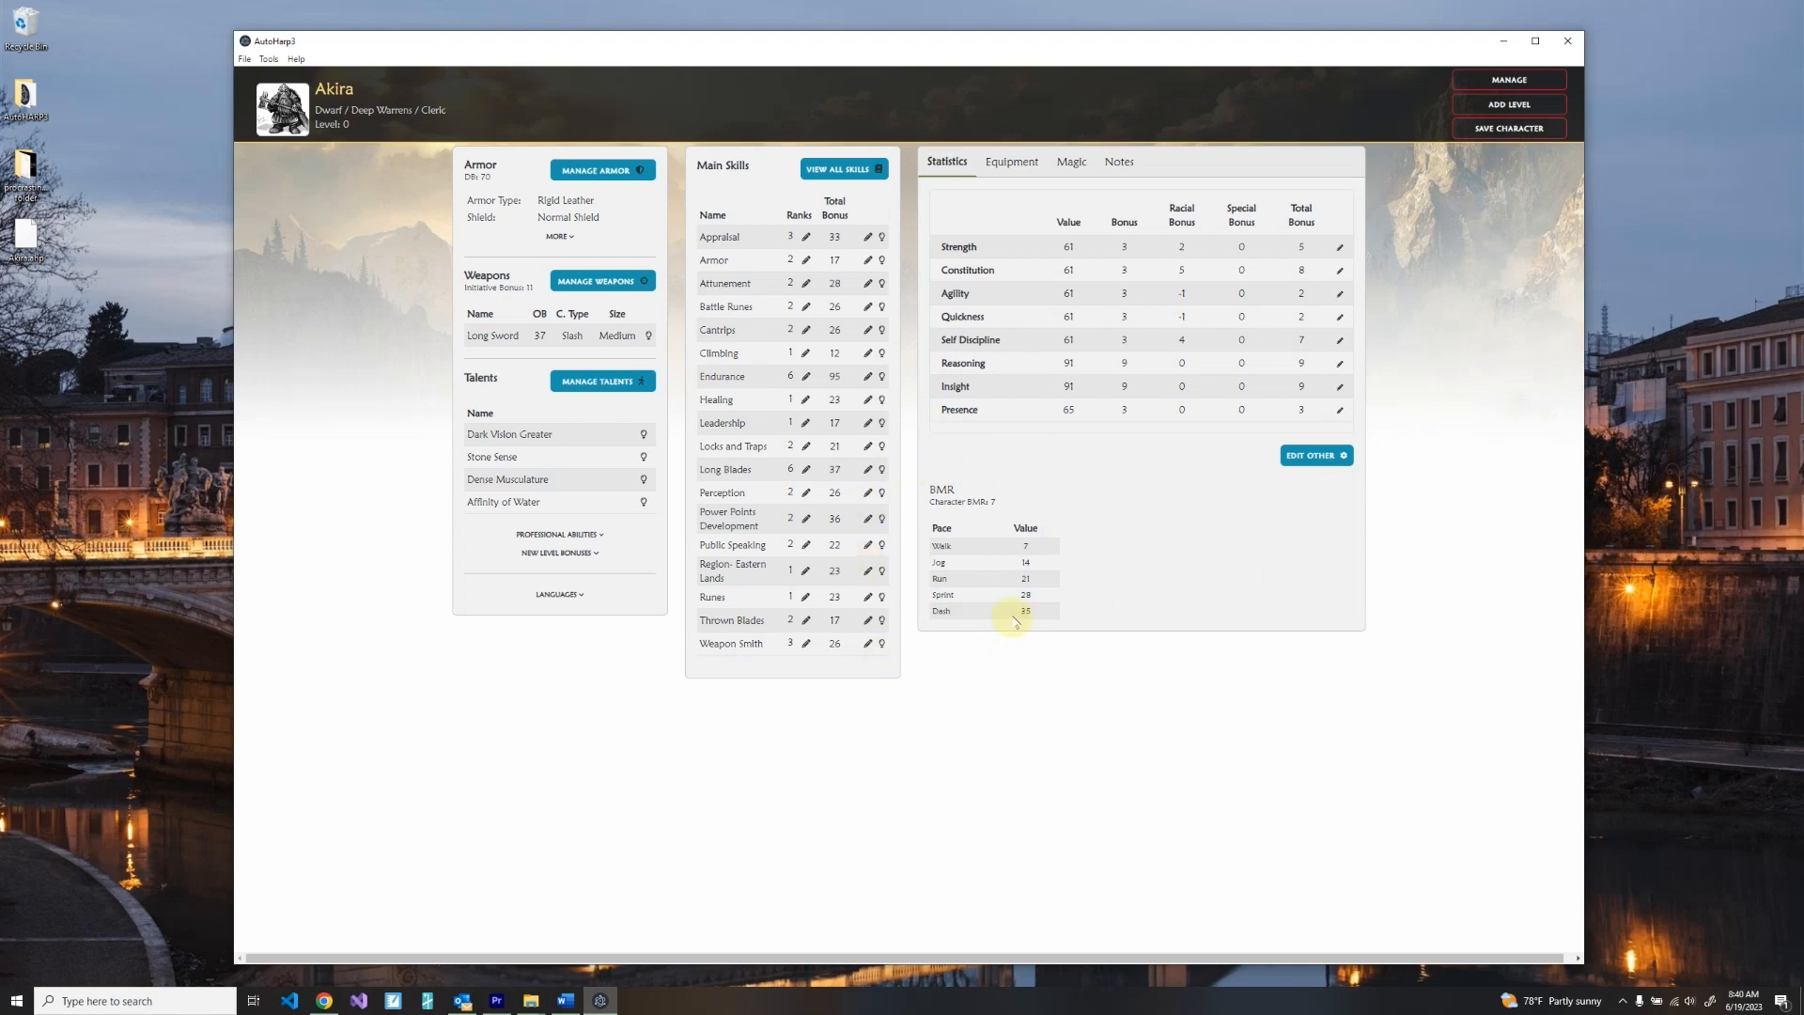
In the character's other information, set the Initiative bonus to 1 and the Combat Perception penalty to -30.
click(1313, 455)
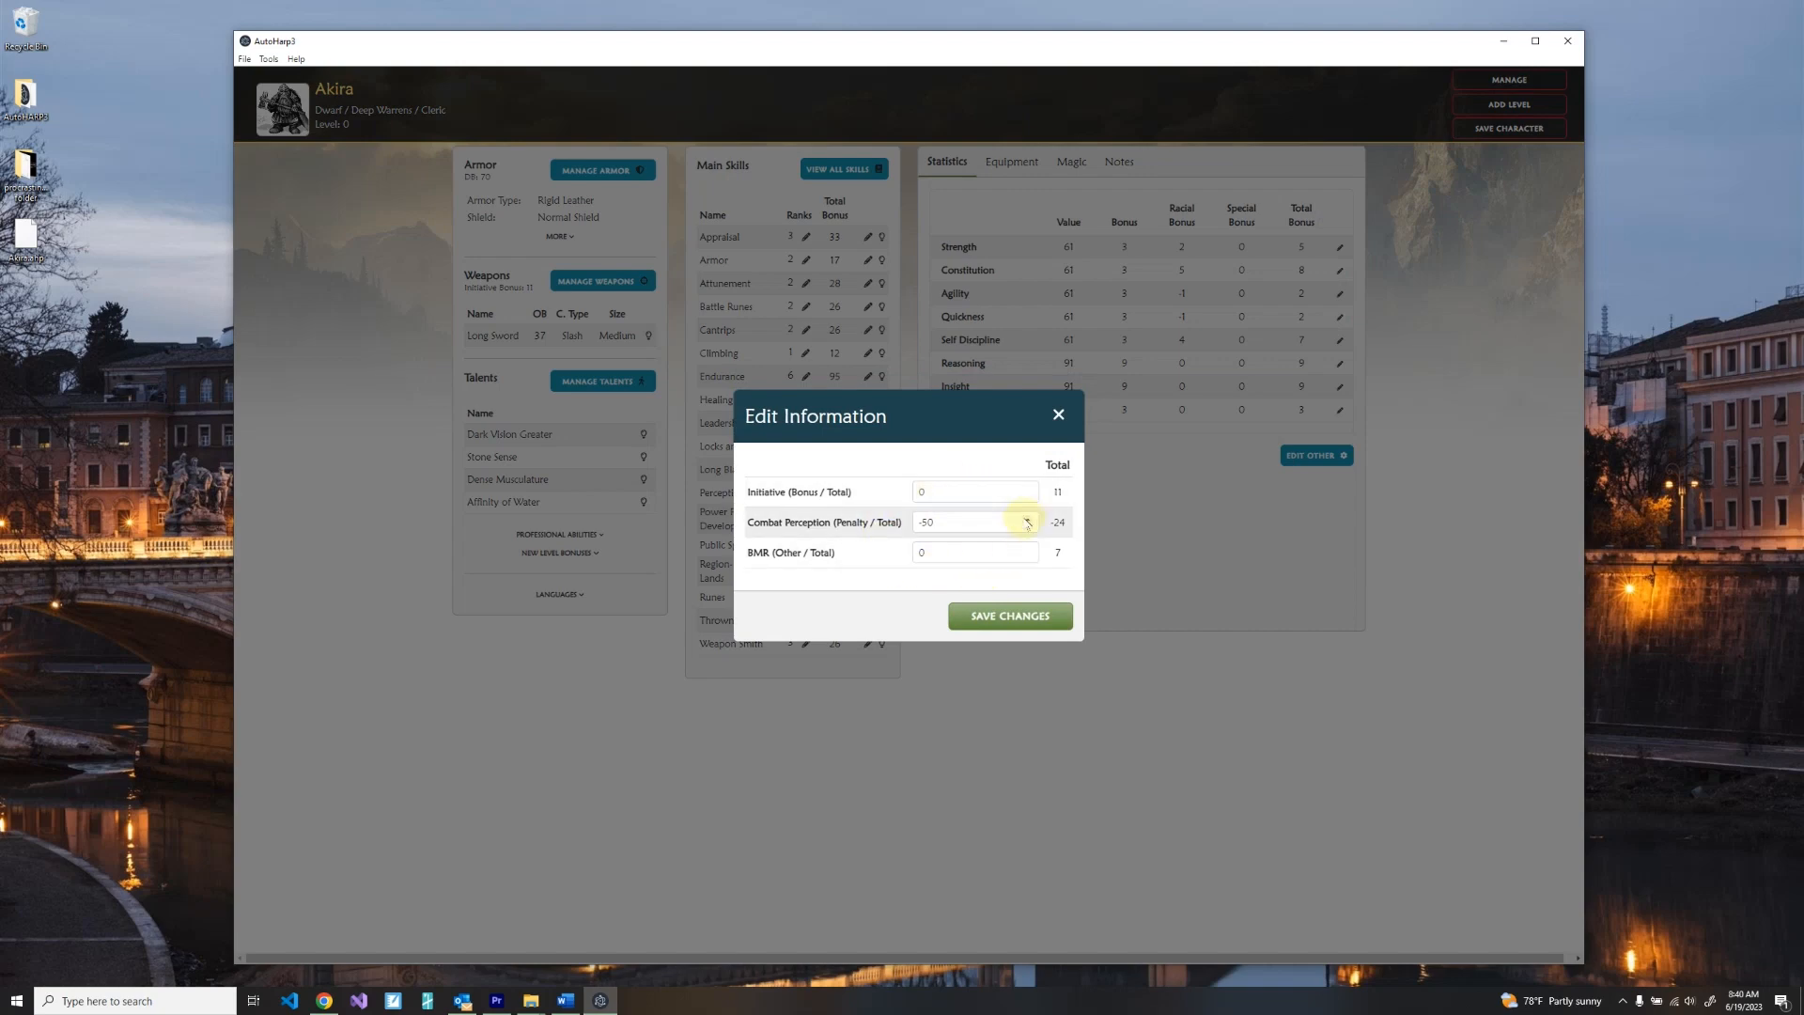
click(1027, 488)
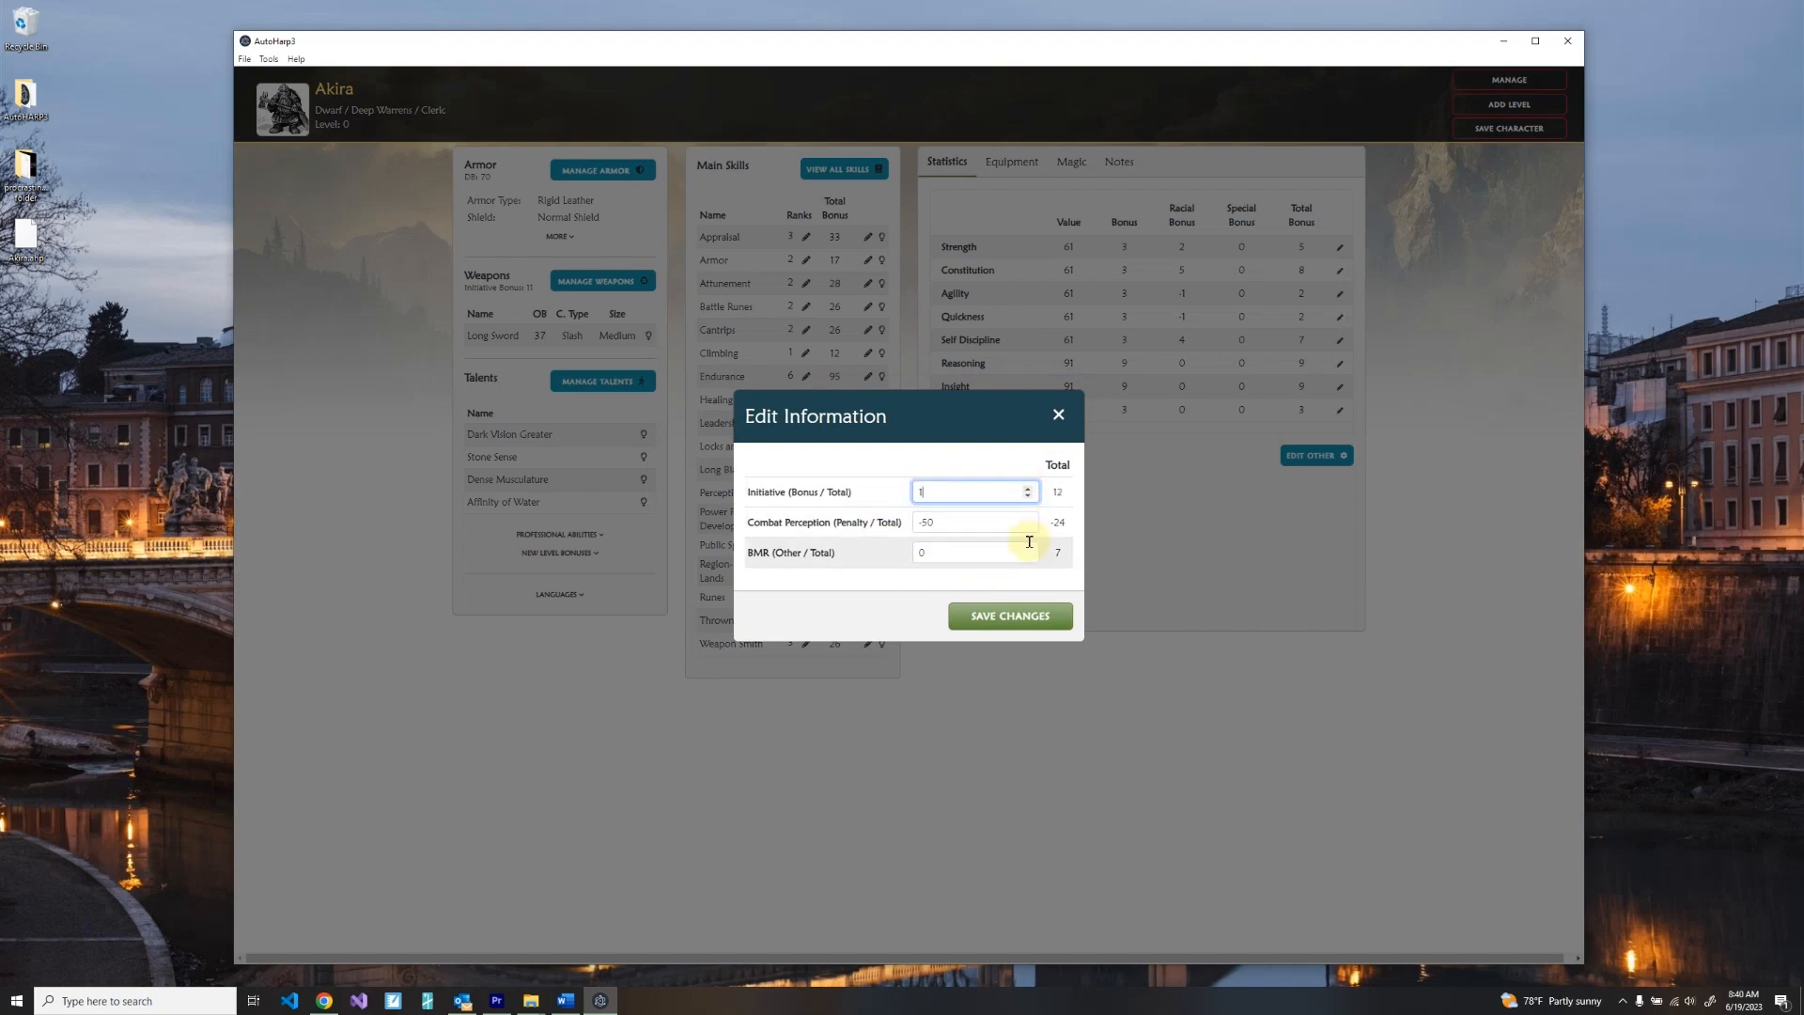
click(1029, 526)
click(1029, 526)
click(1029, 526)
click(1029, 526)
click(1030, 518)
click(1030, 518)
click(1030, 517)
click(1030, 518)
click(1030, 518)
click(1030, 518)
click(1030, 517)
click(1030, 518)
click(1030, 518)
click(1030, 518)
click(1030, 518)
click(1030, 518)
click(1030, 518)
click(1030, 518)
click(1030, 517)
click(1030, 518)
click(1030, 518)
click(1030, 518)
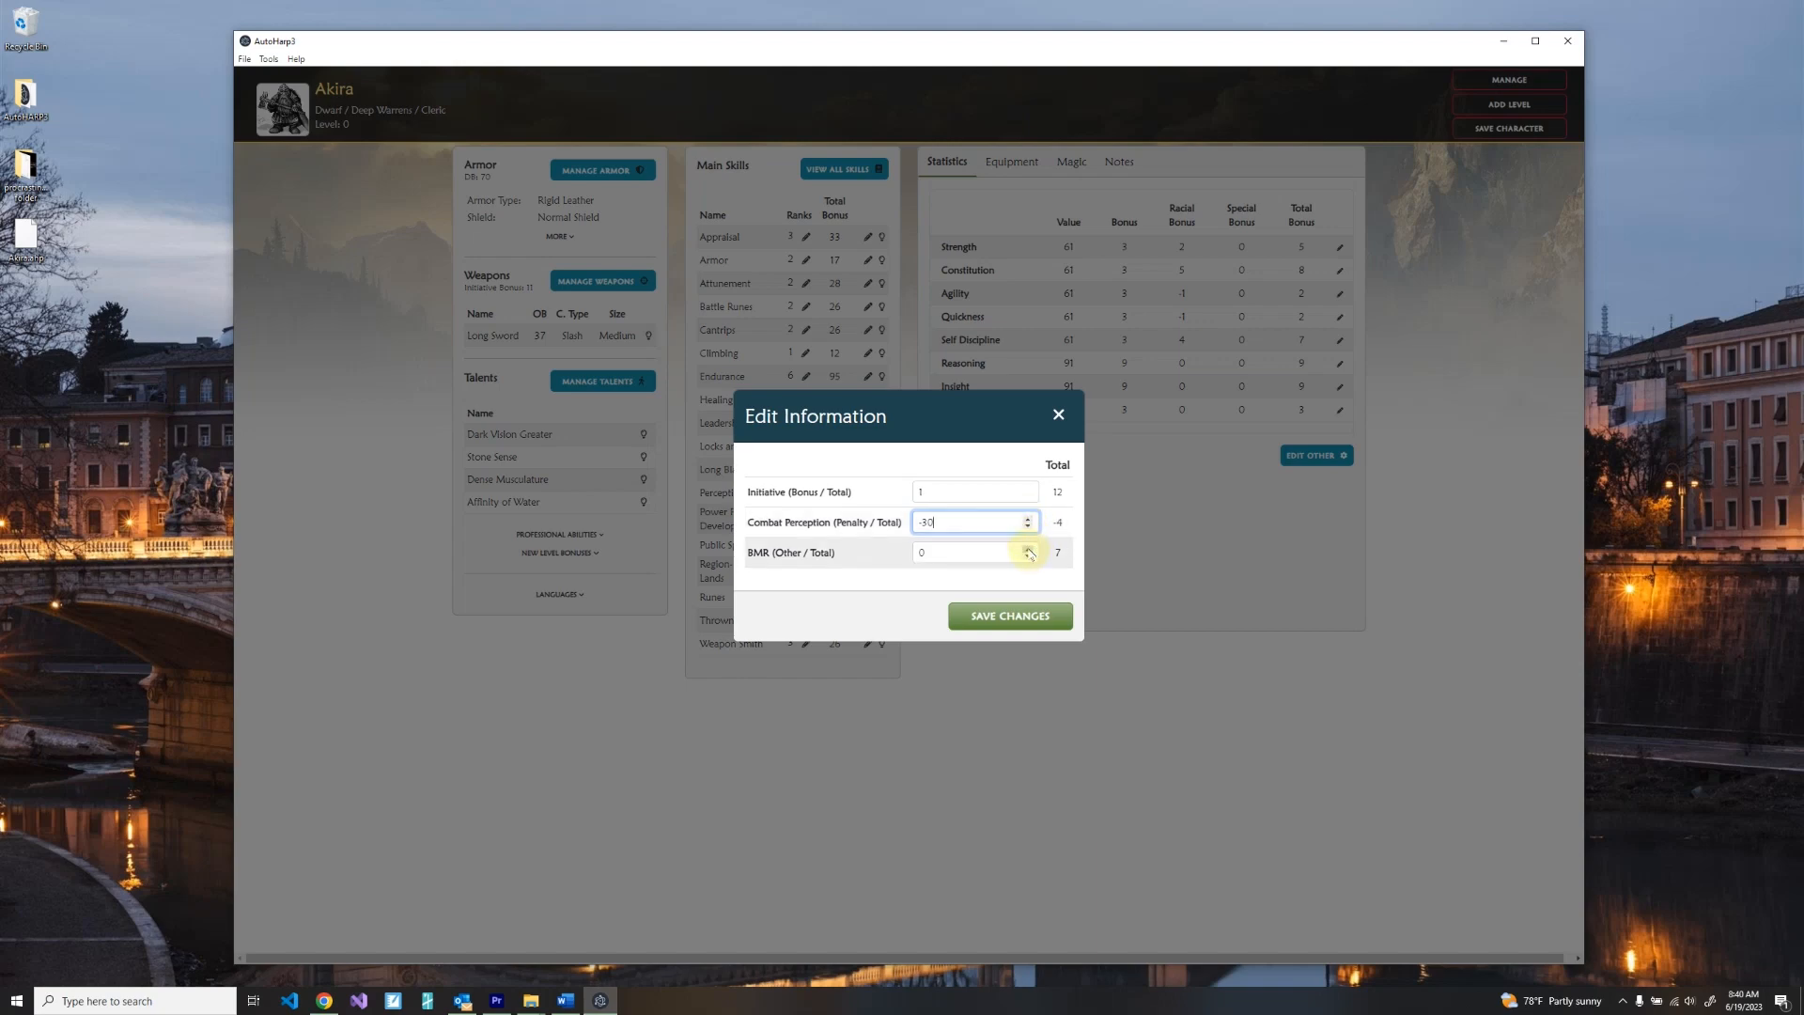
Set the other BMR bonus to 2 and save the changed character information.
click(1029, 550)
click(1029, 549)
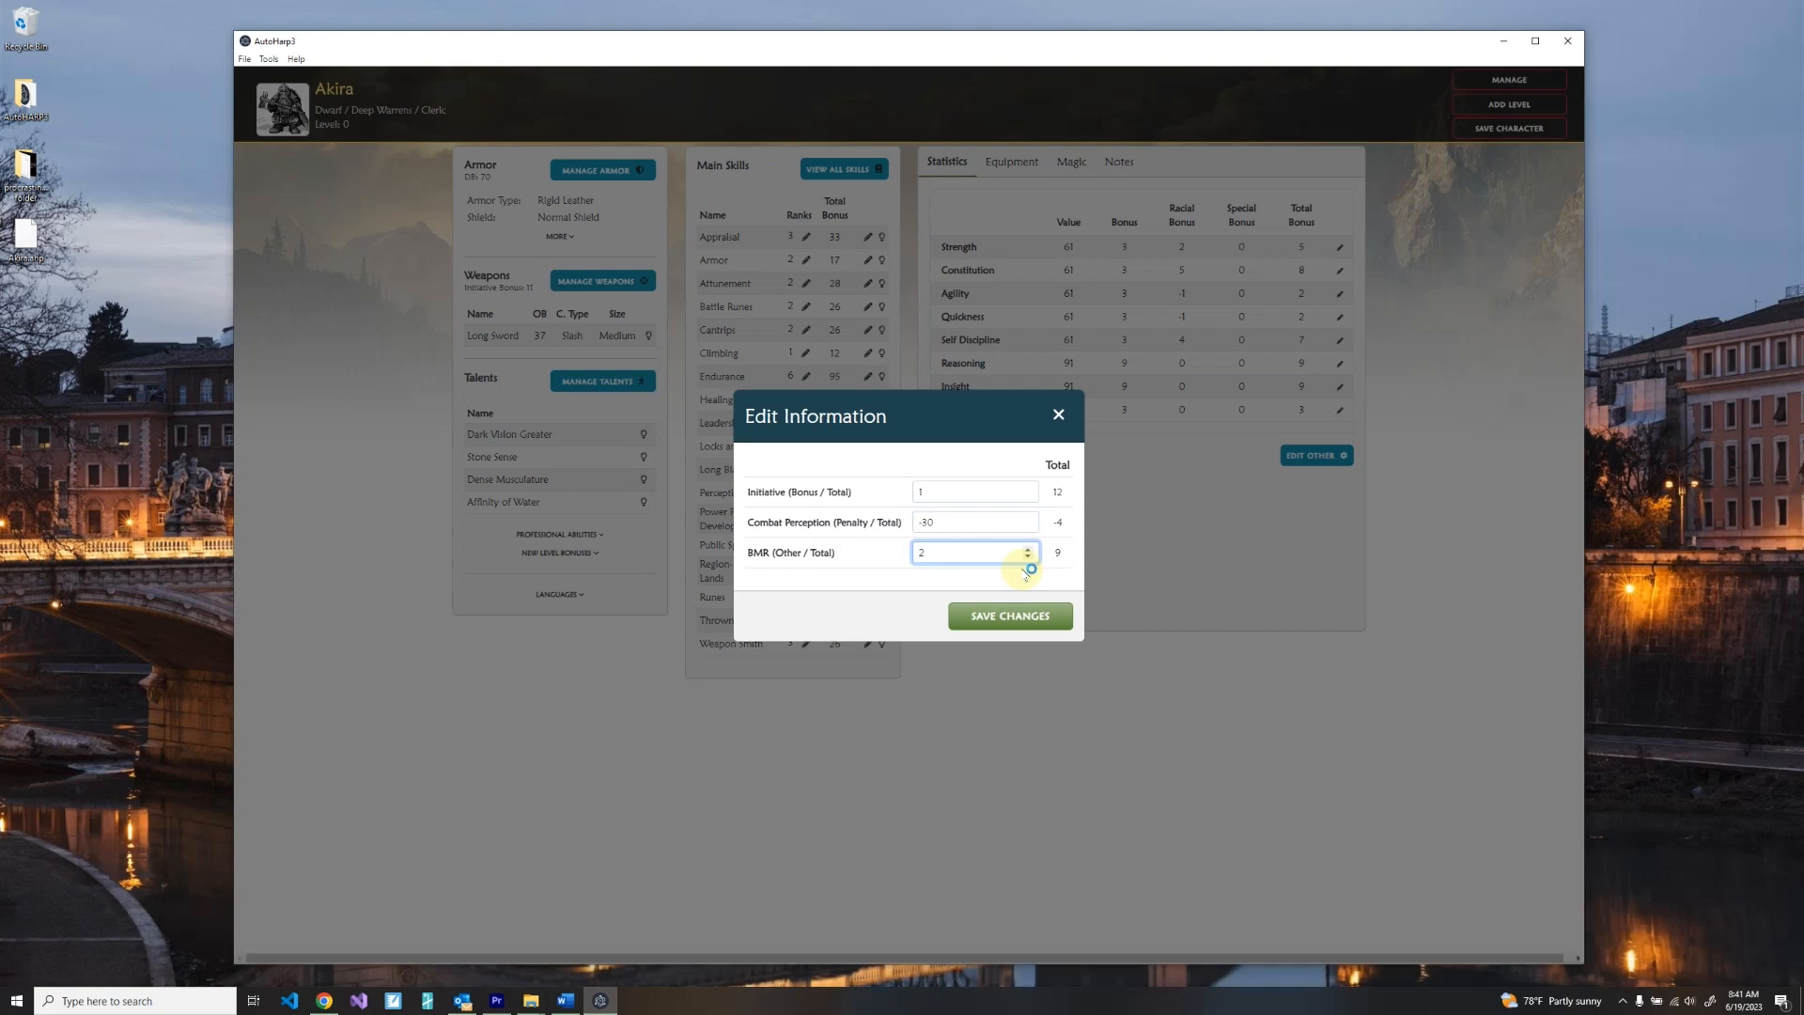
click(1023, 617)
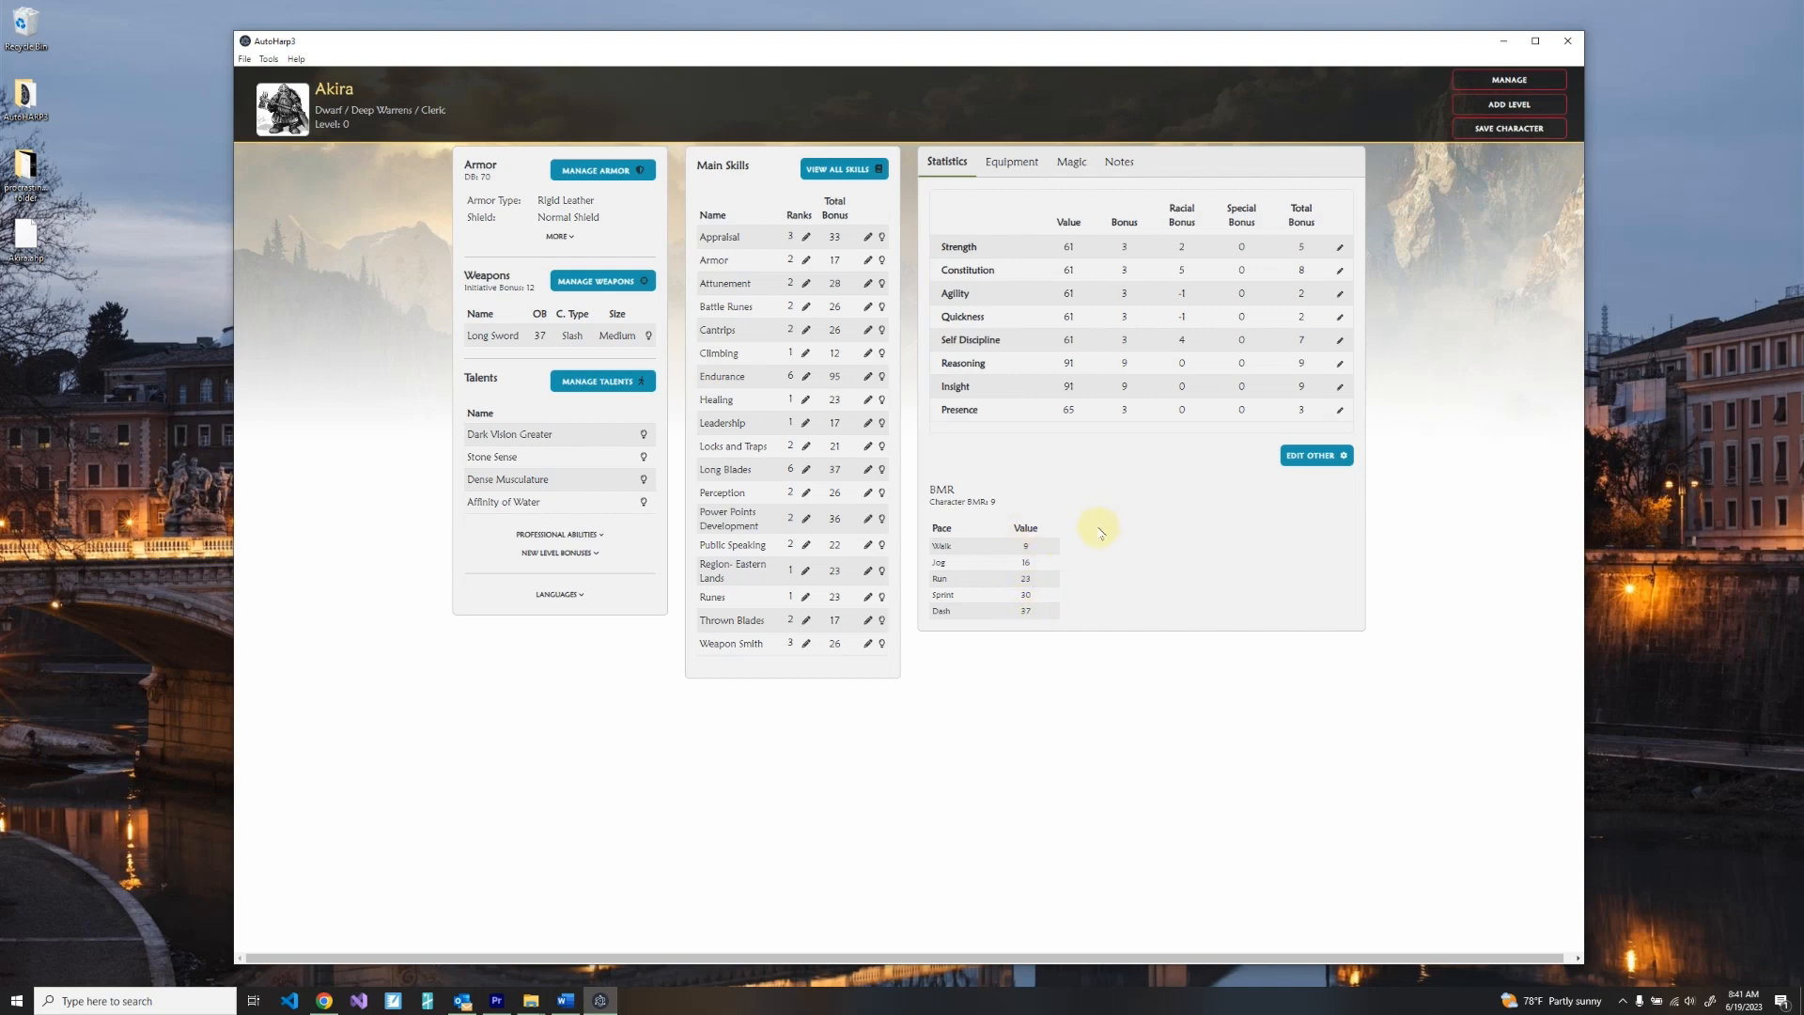
Open the character's equipment item management and examine the blank General Items and Transportation entry forms.
click(1027, 175)
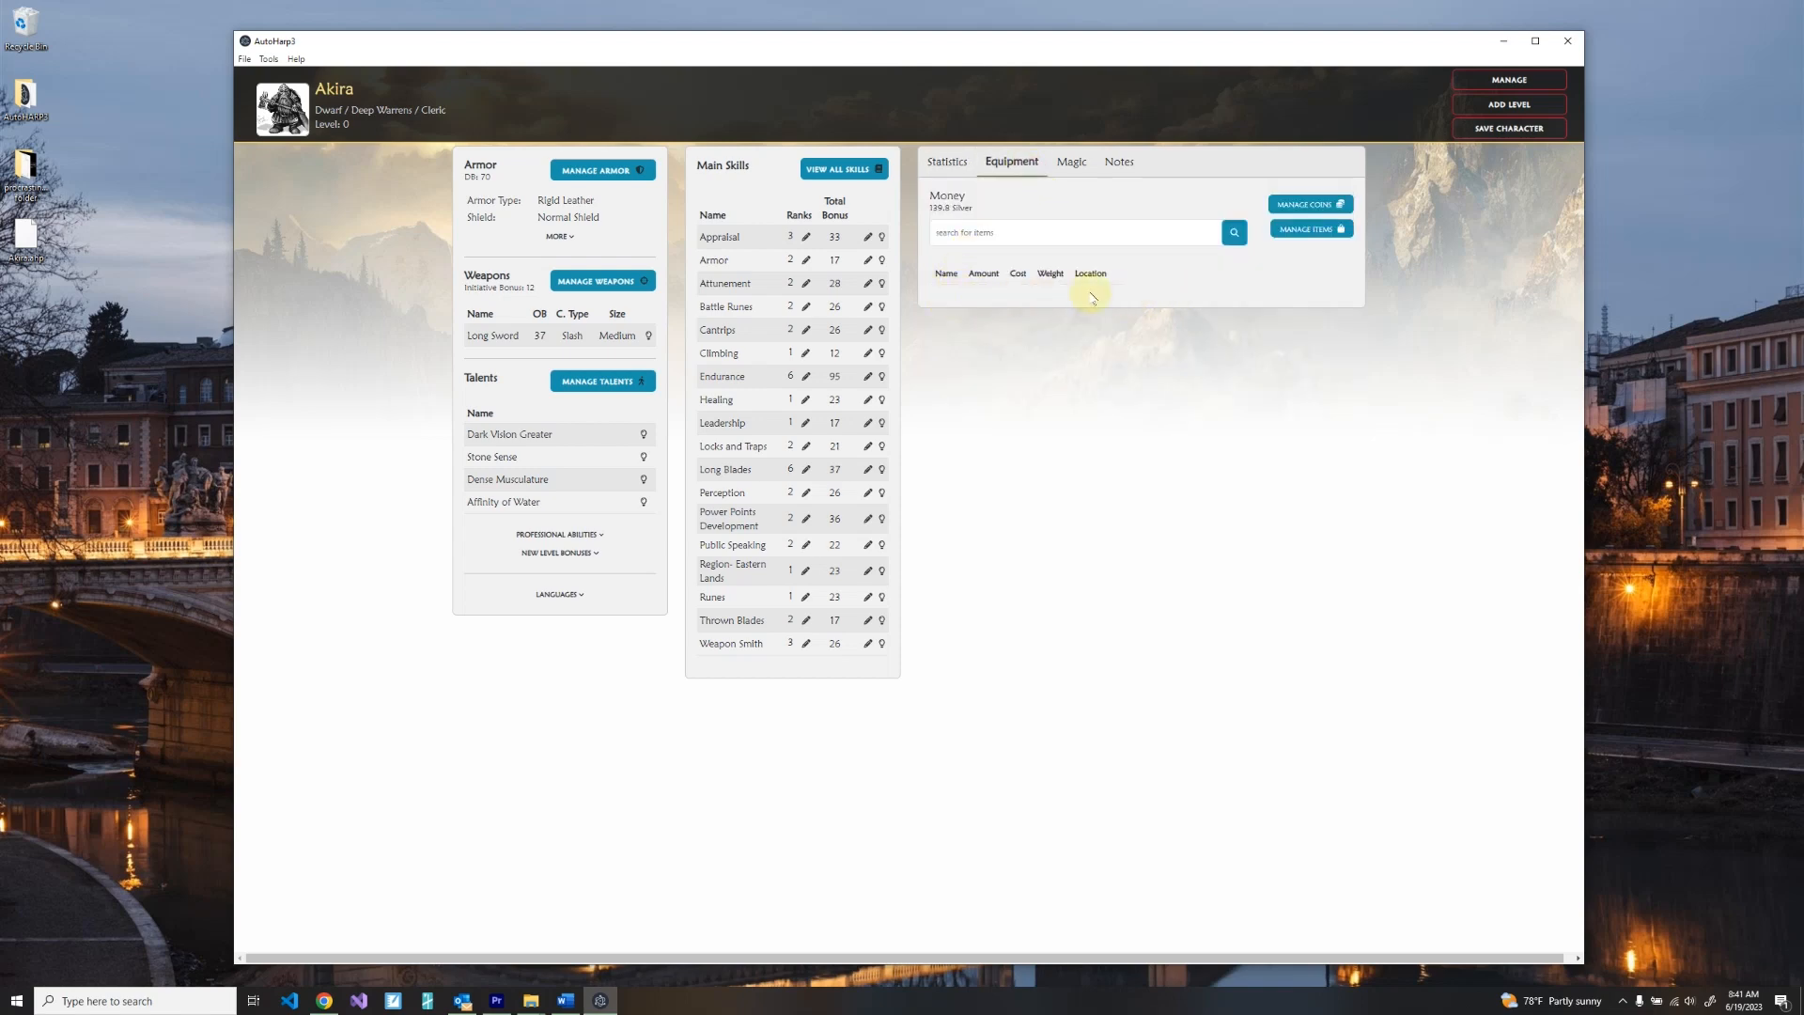
click(1306, 232)
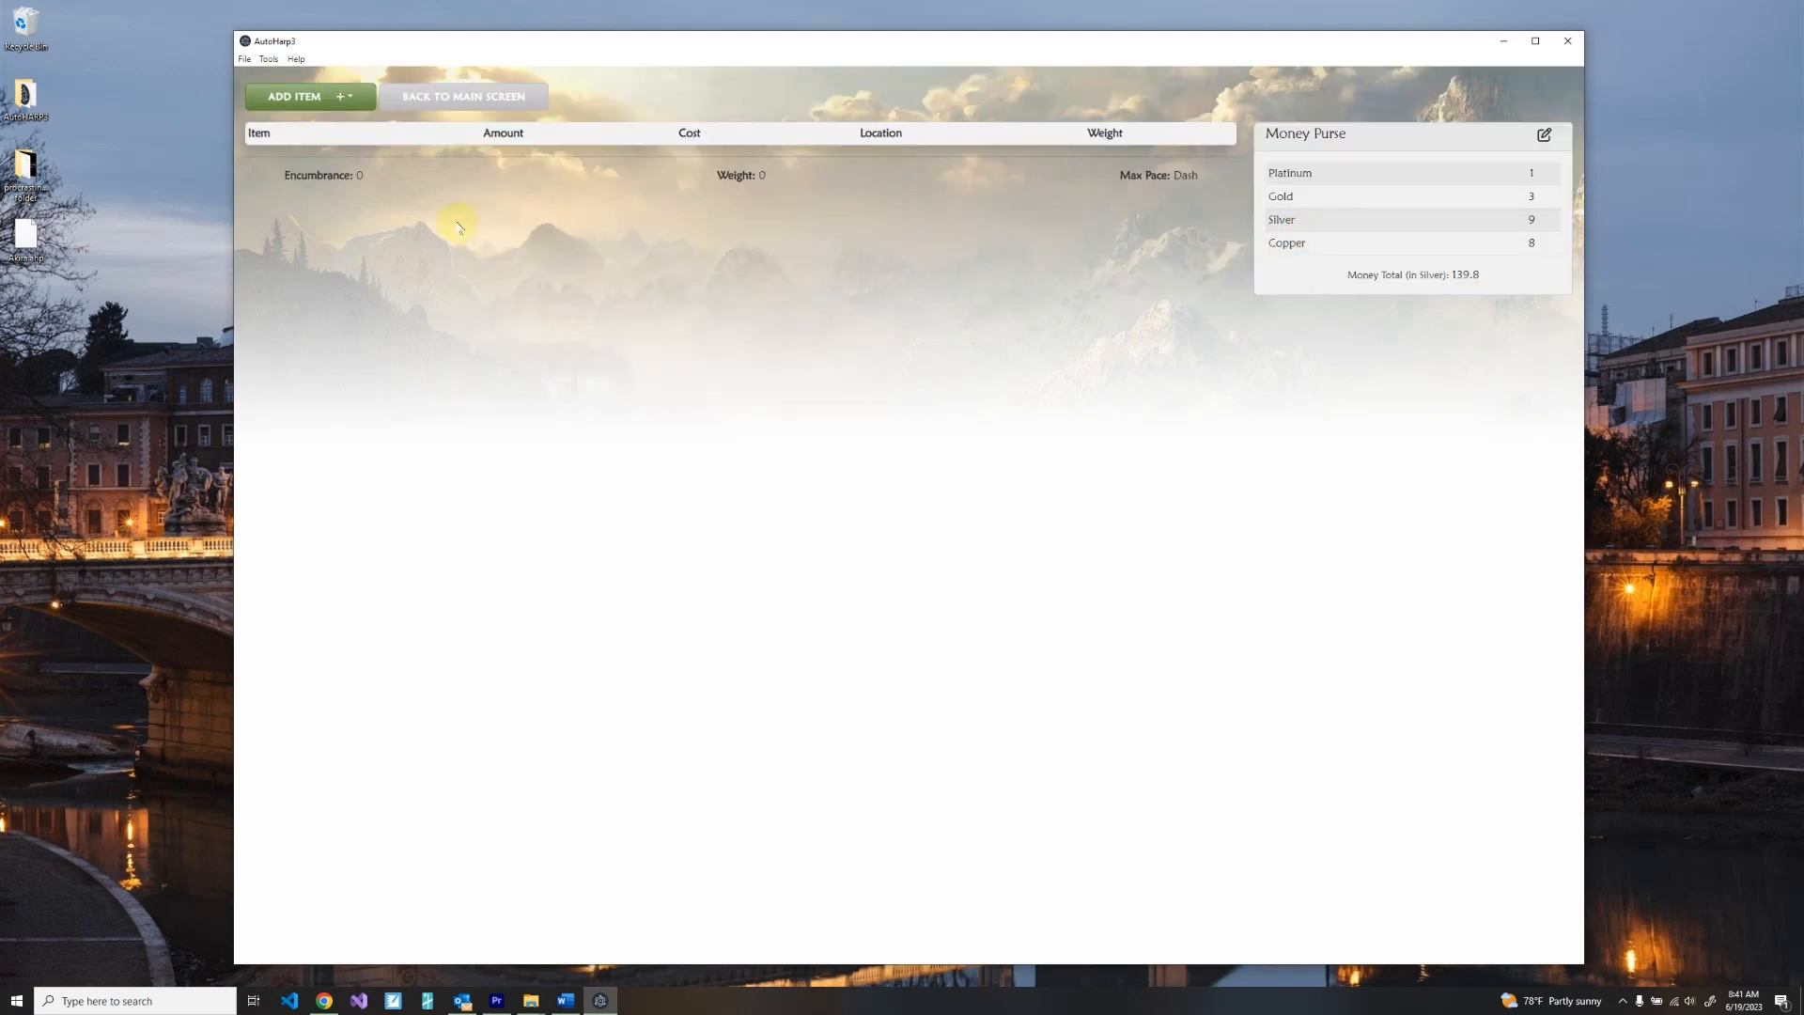
click(329, 102)
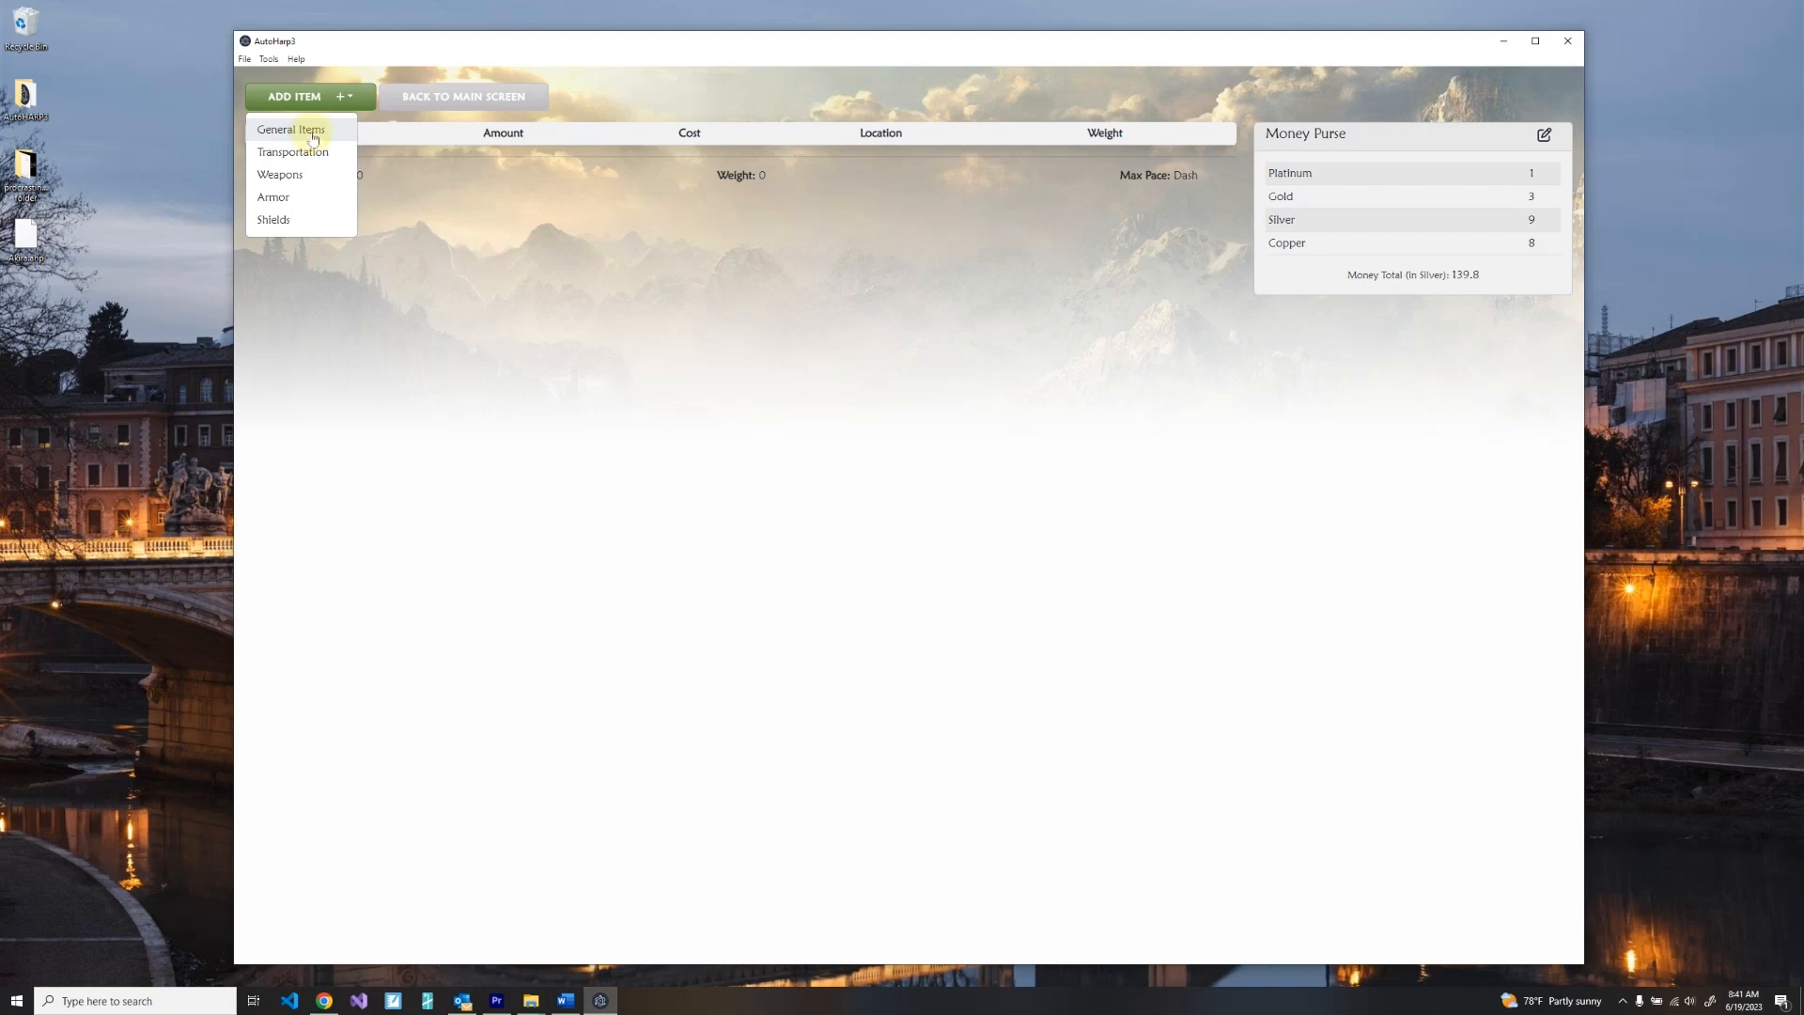
click(313, 137)
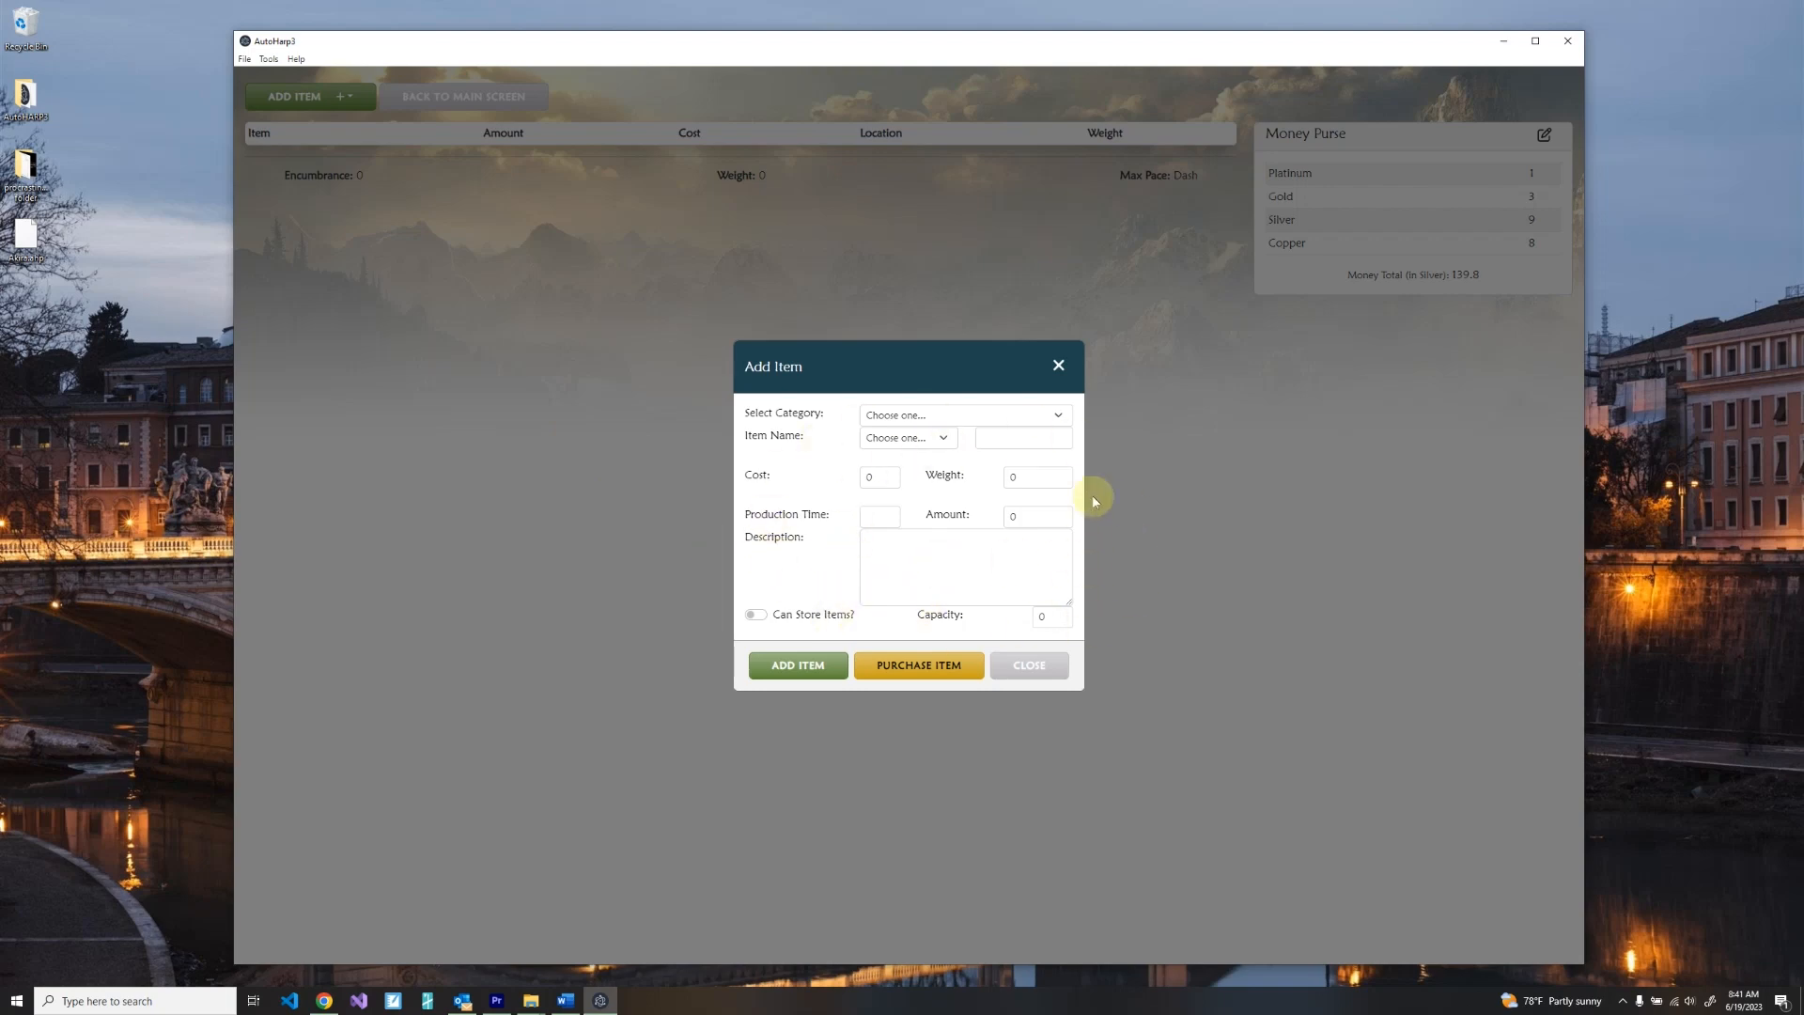
click(1034, 665)
click(349, 105)
click(343, 148)
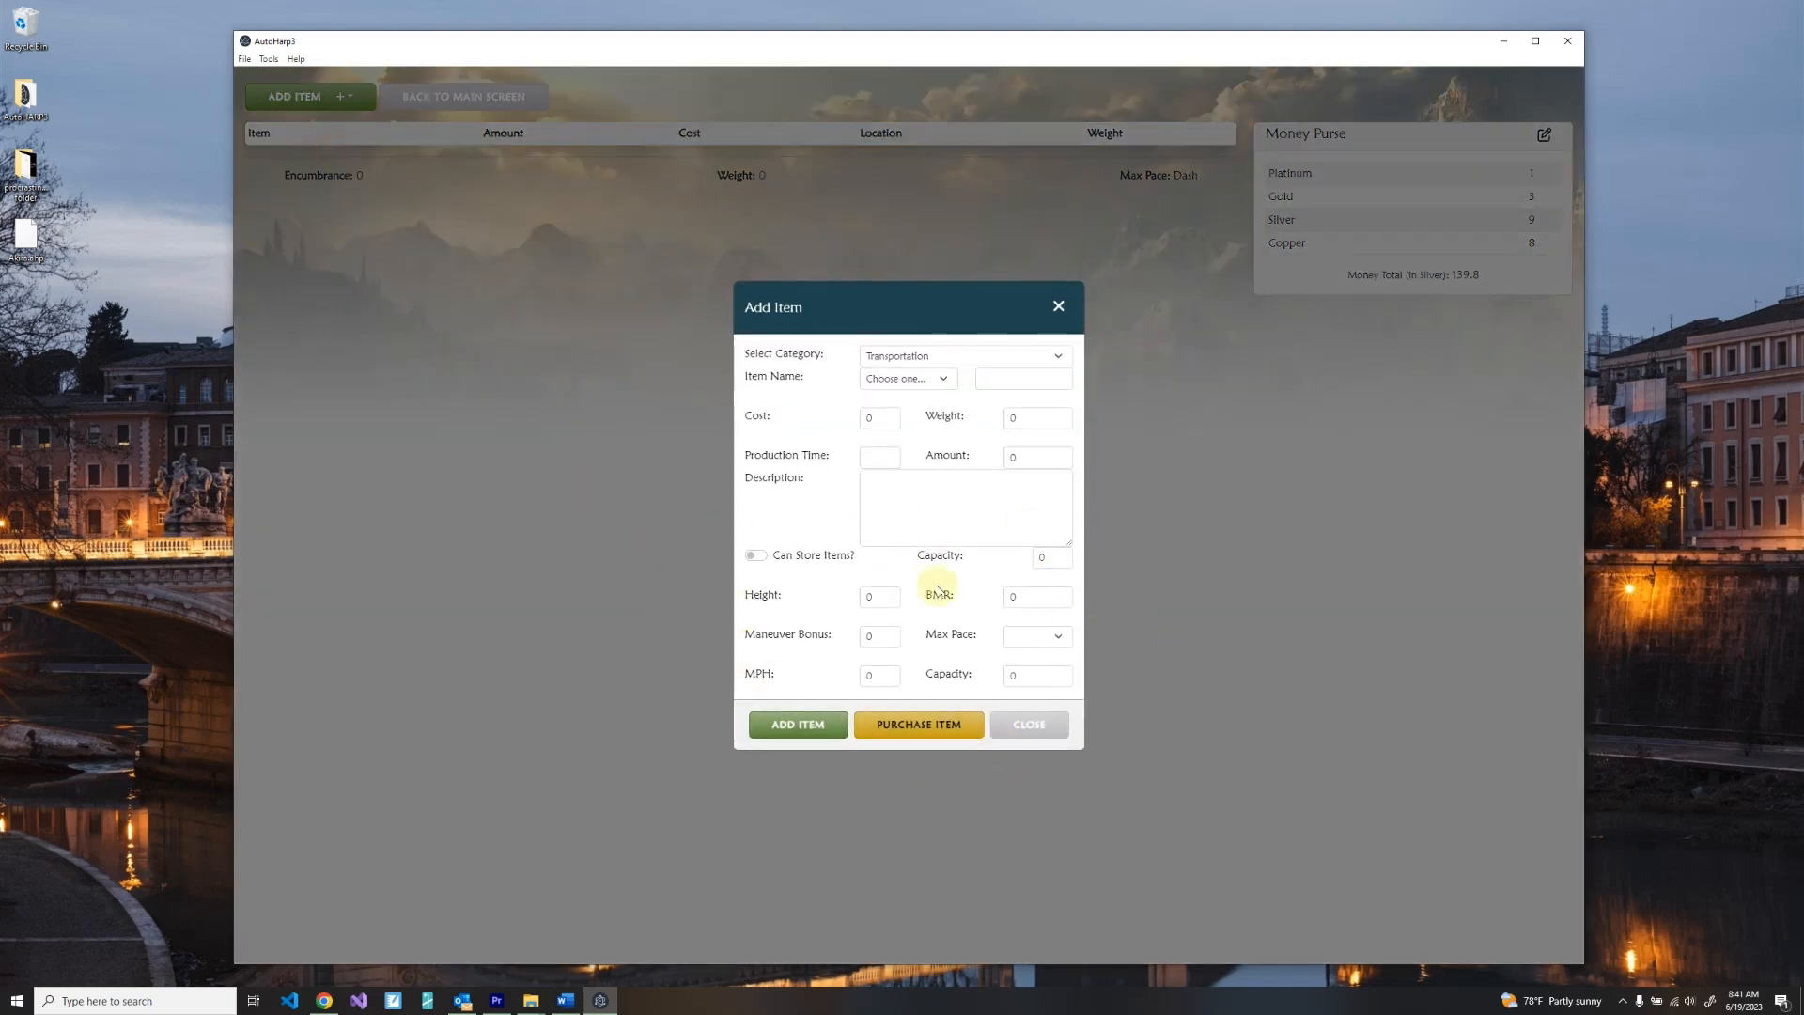
click(1033, 727)
Purchase one pair of Boots for the character from the Clothes category of general items.
click(344, 97)
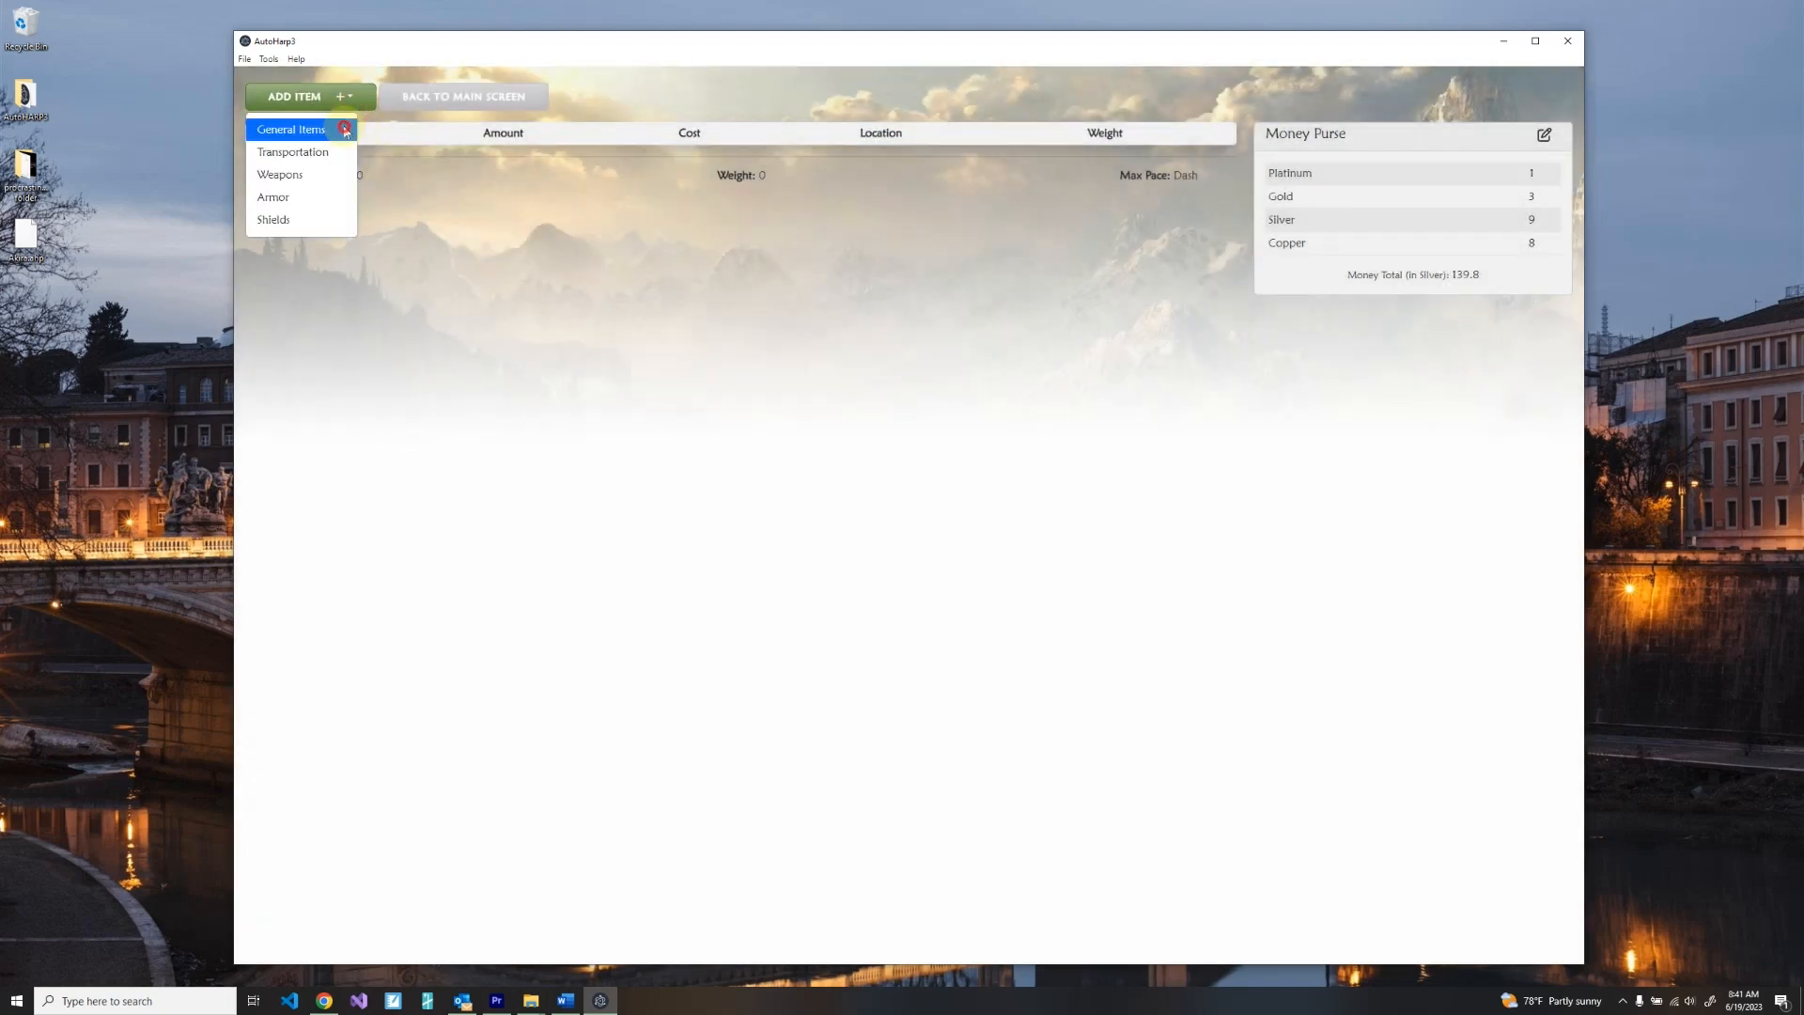
click(344, 130)
click(902, 415)
click(897, 446)
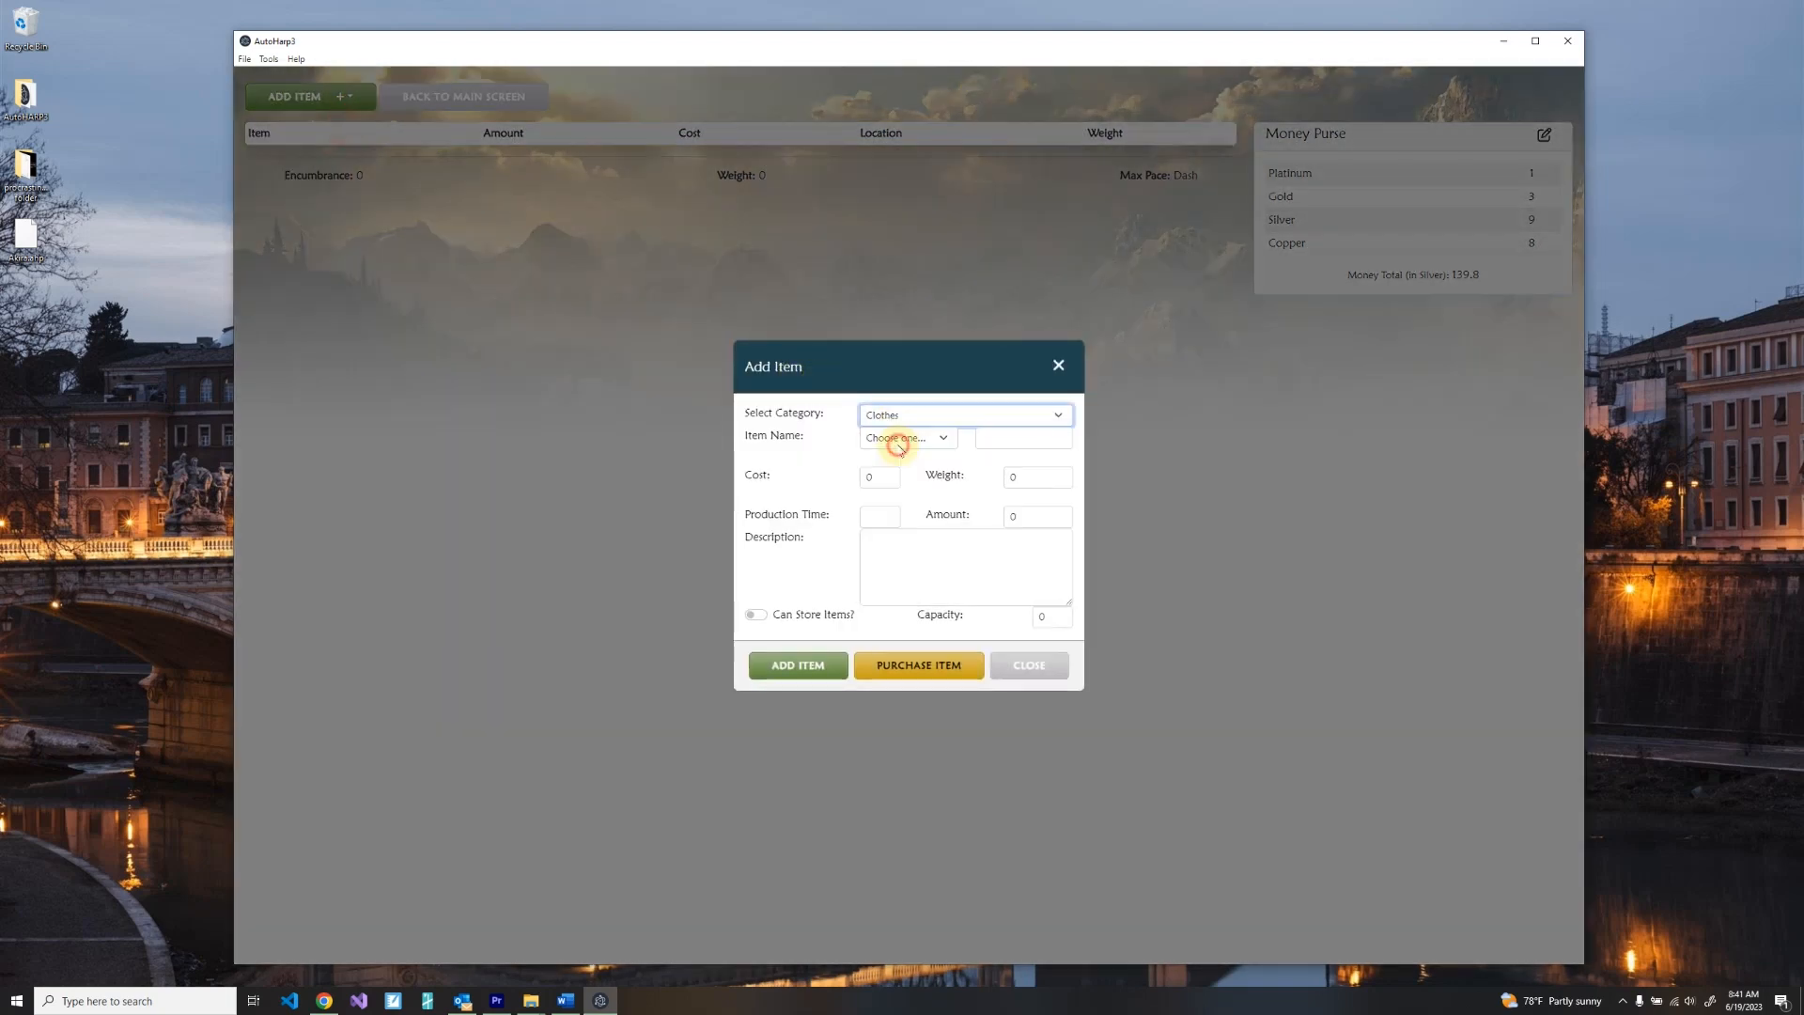
click(900, 442)
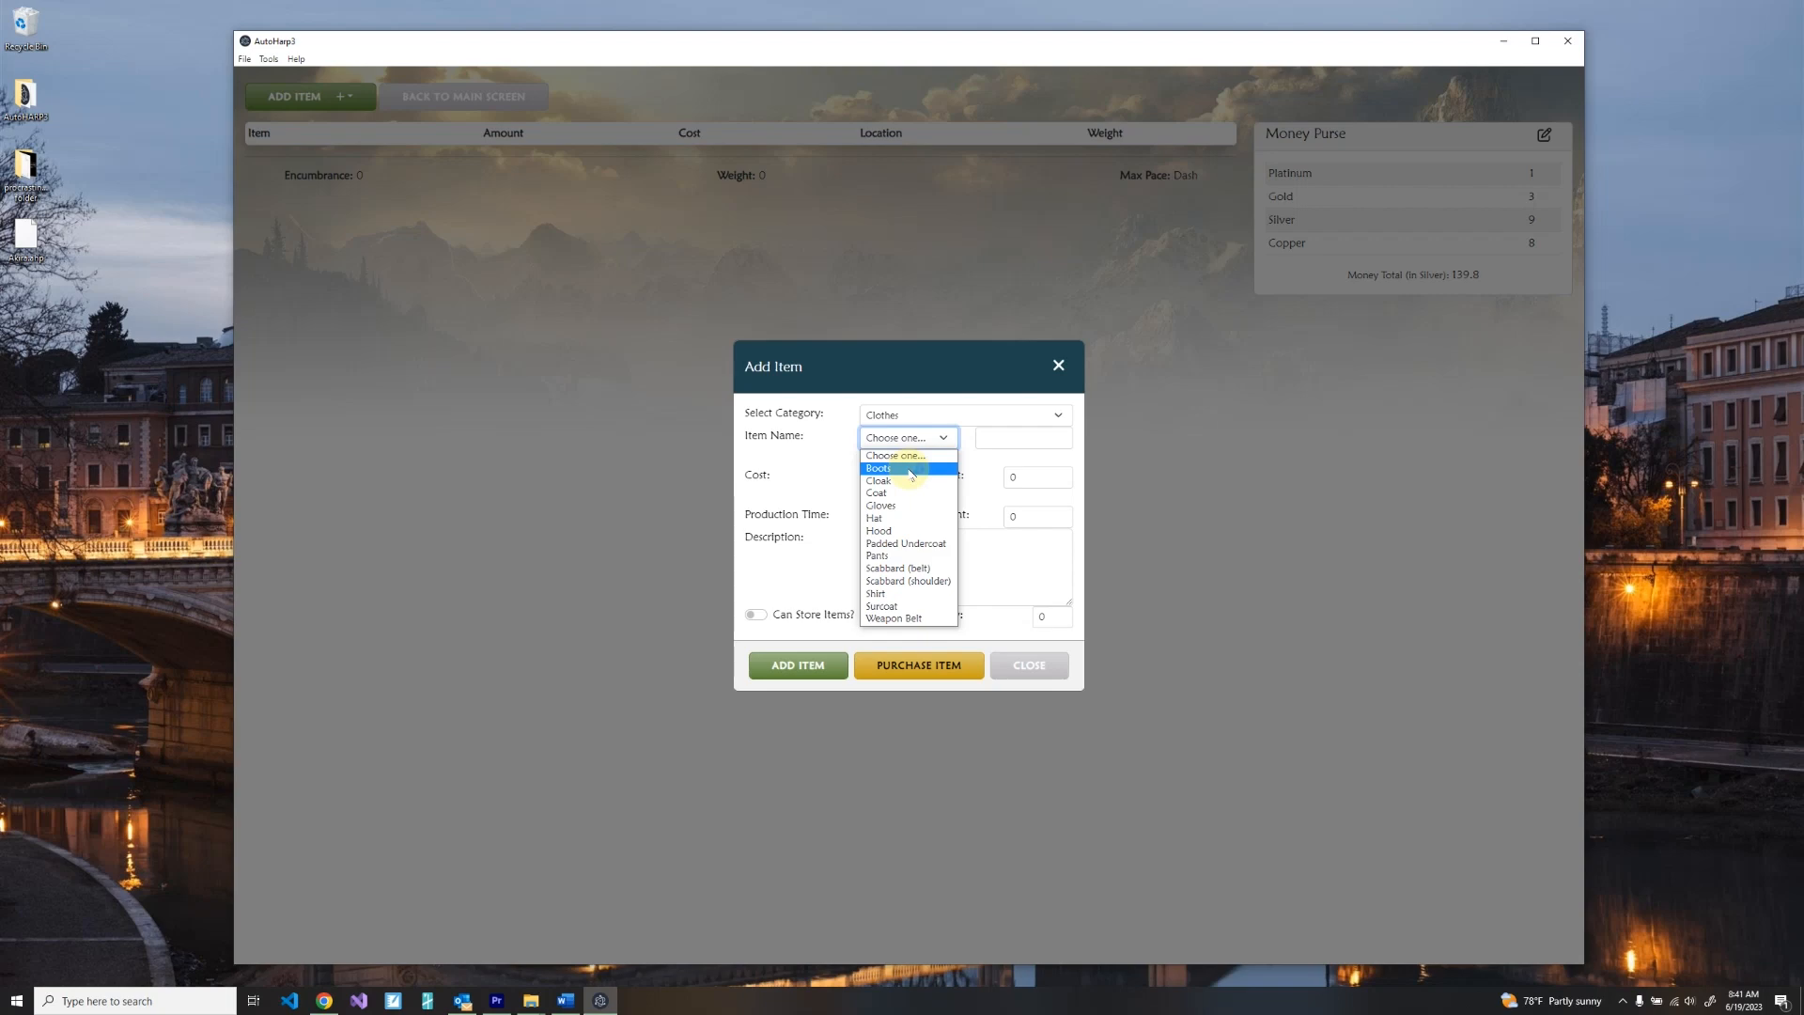
click(908, 469)
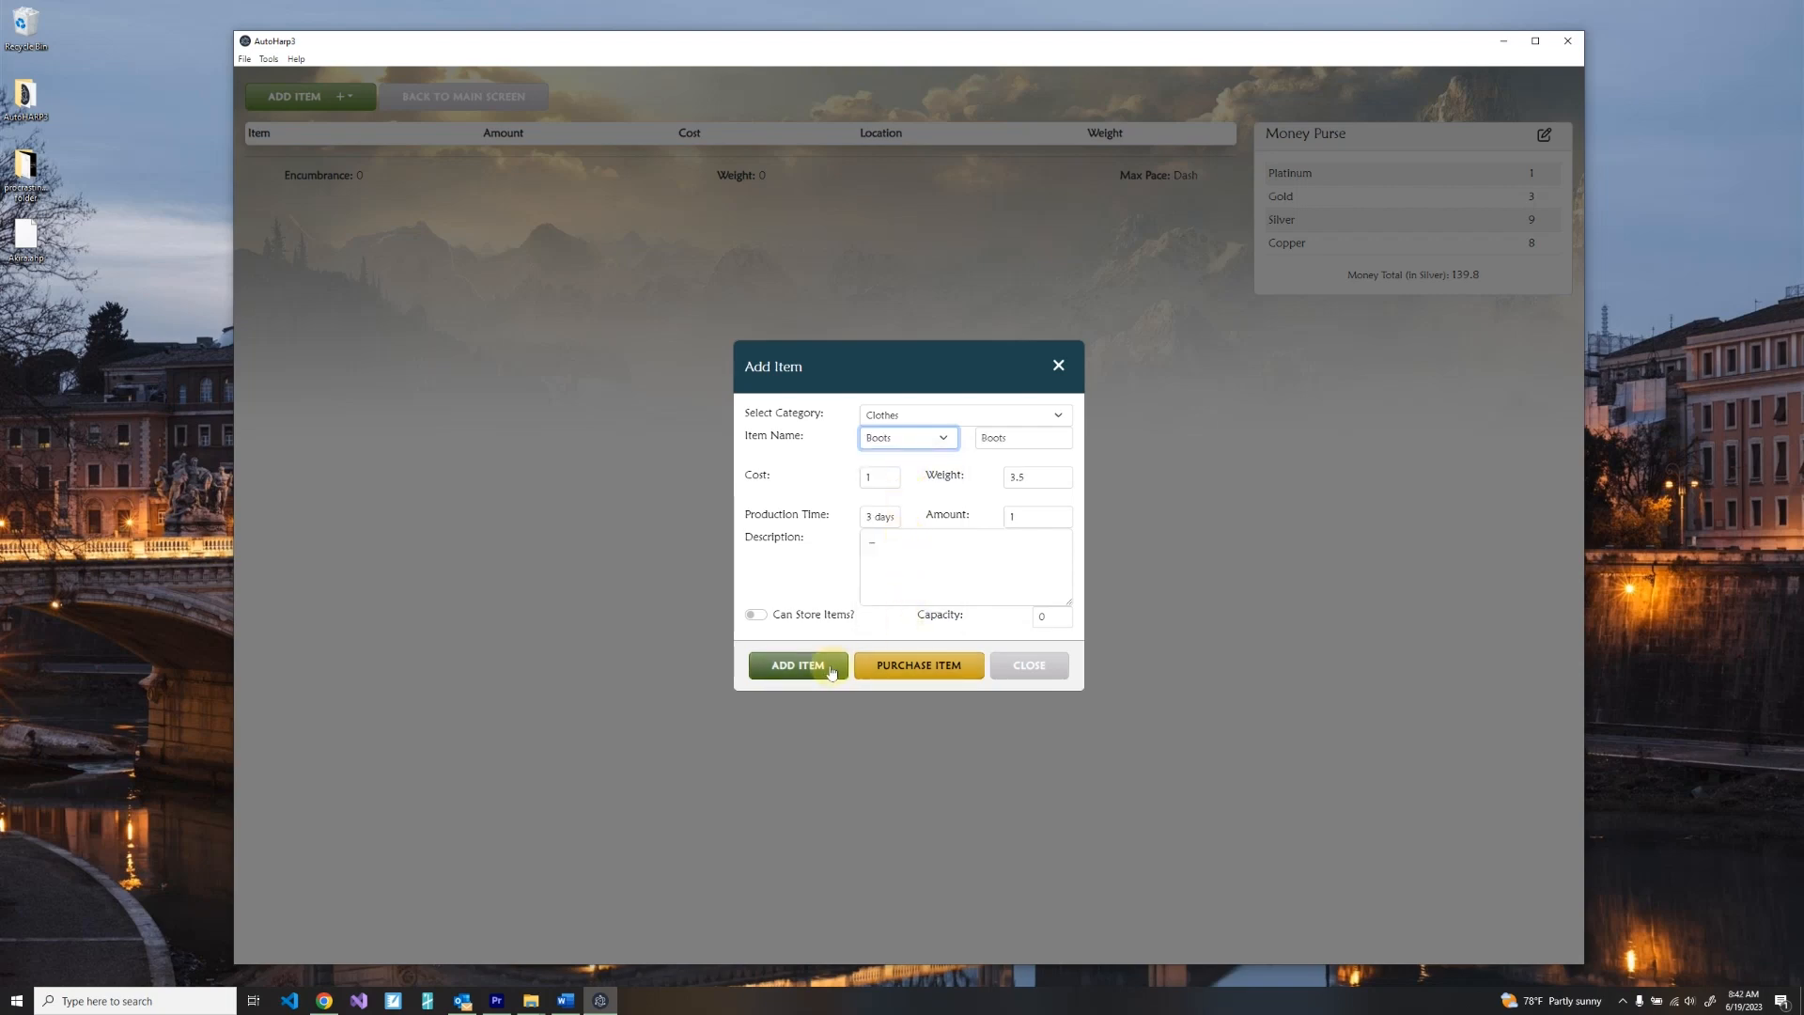
click(909, 672)
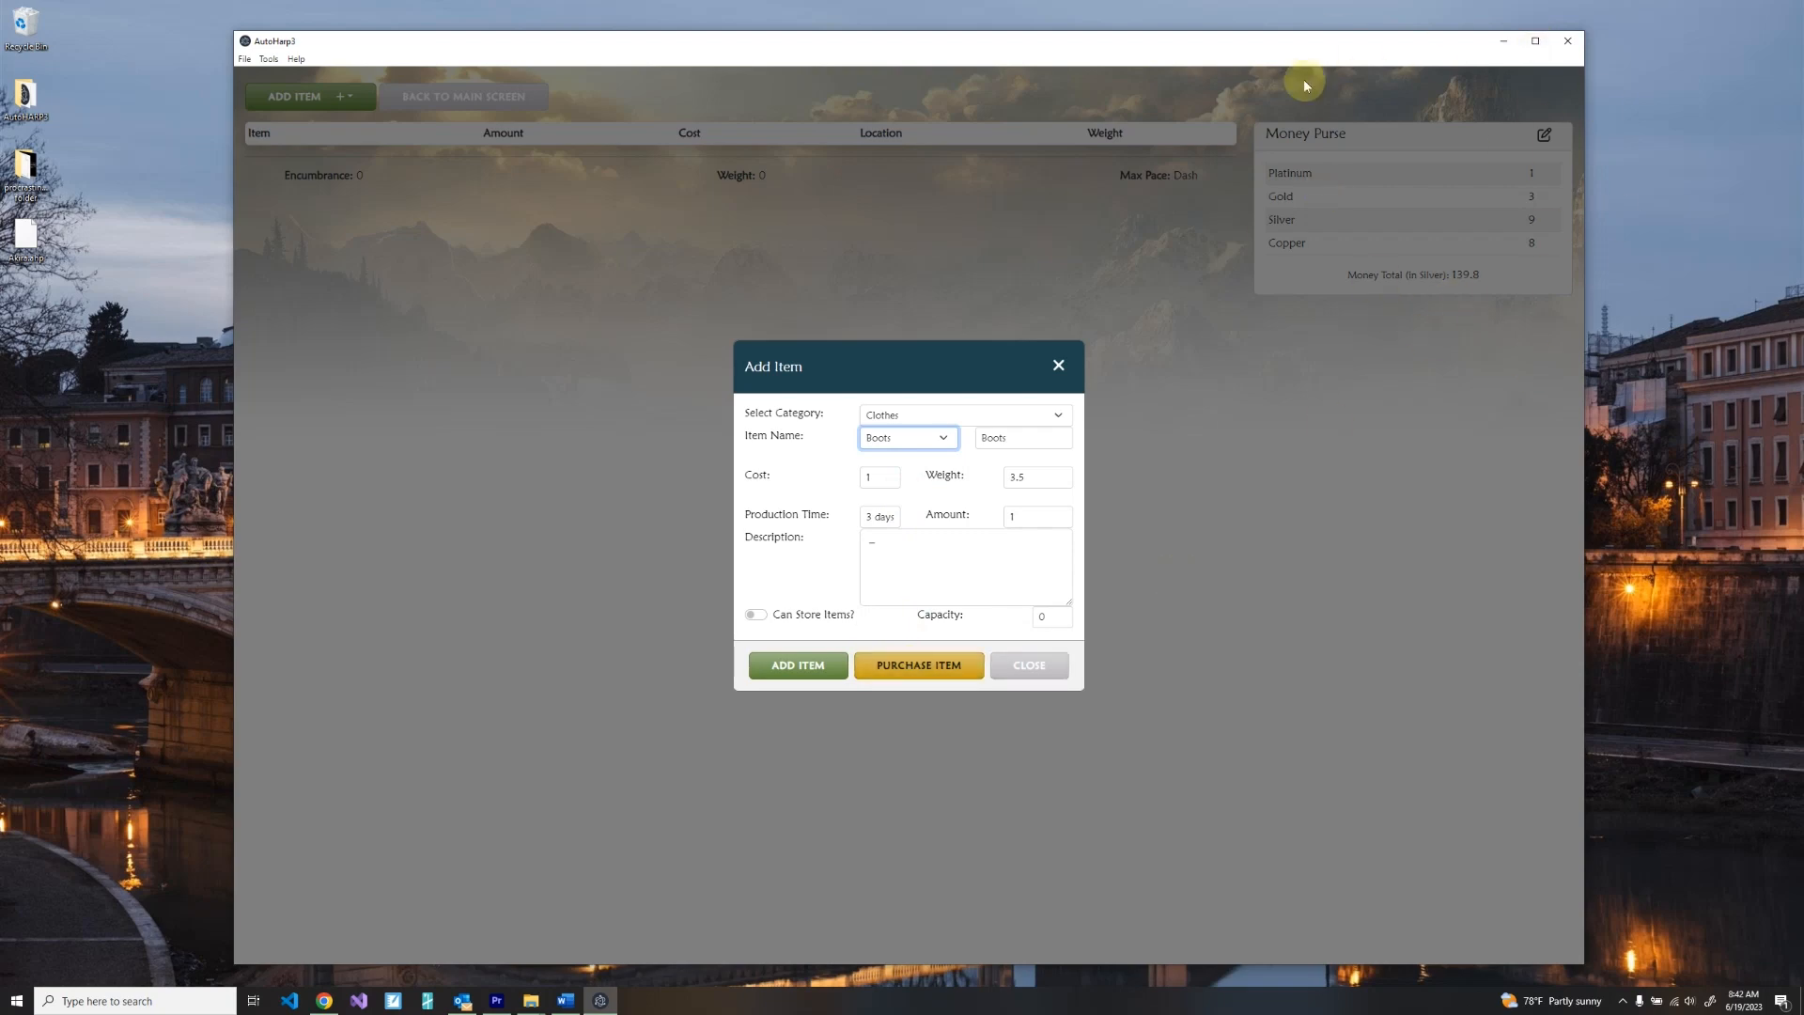
click(950, 665)
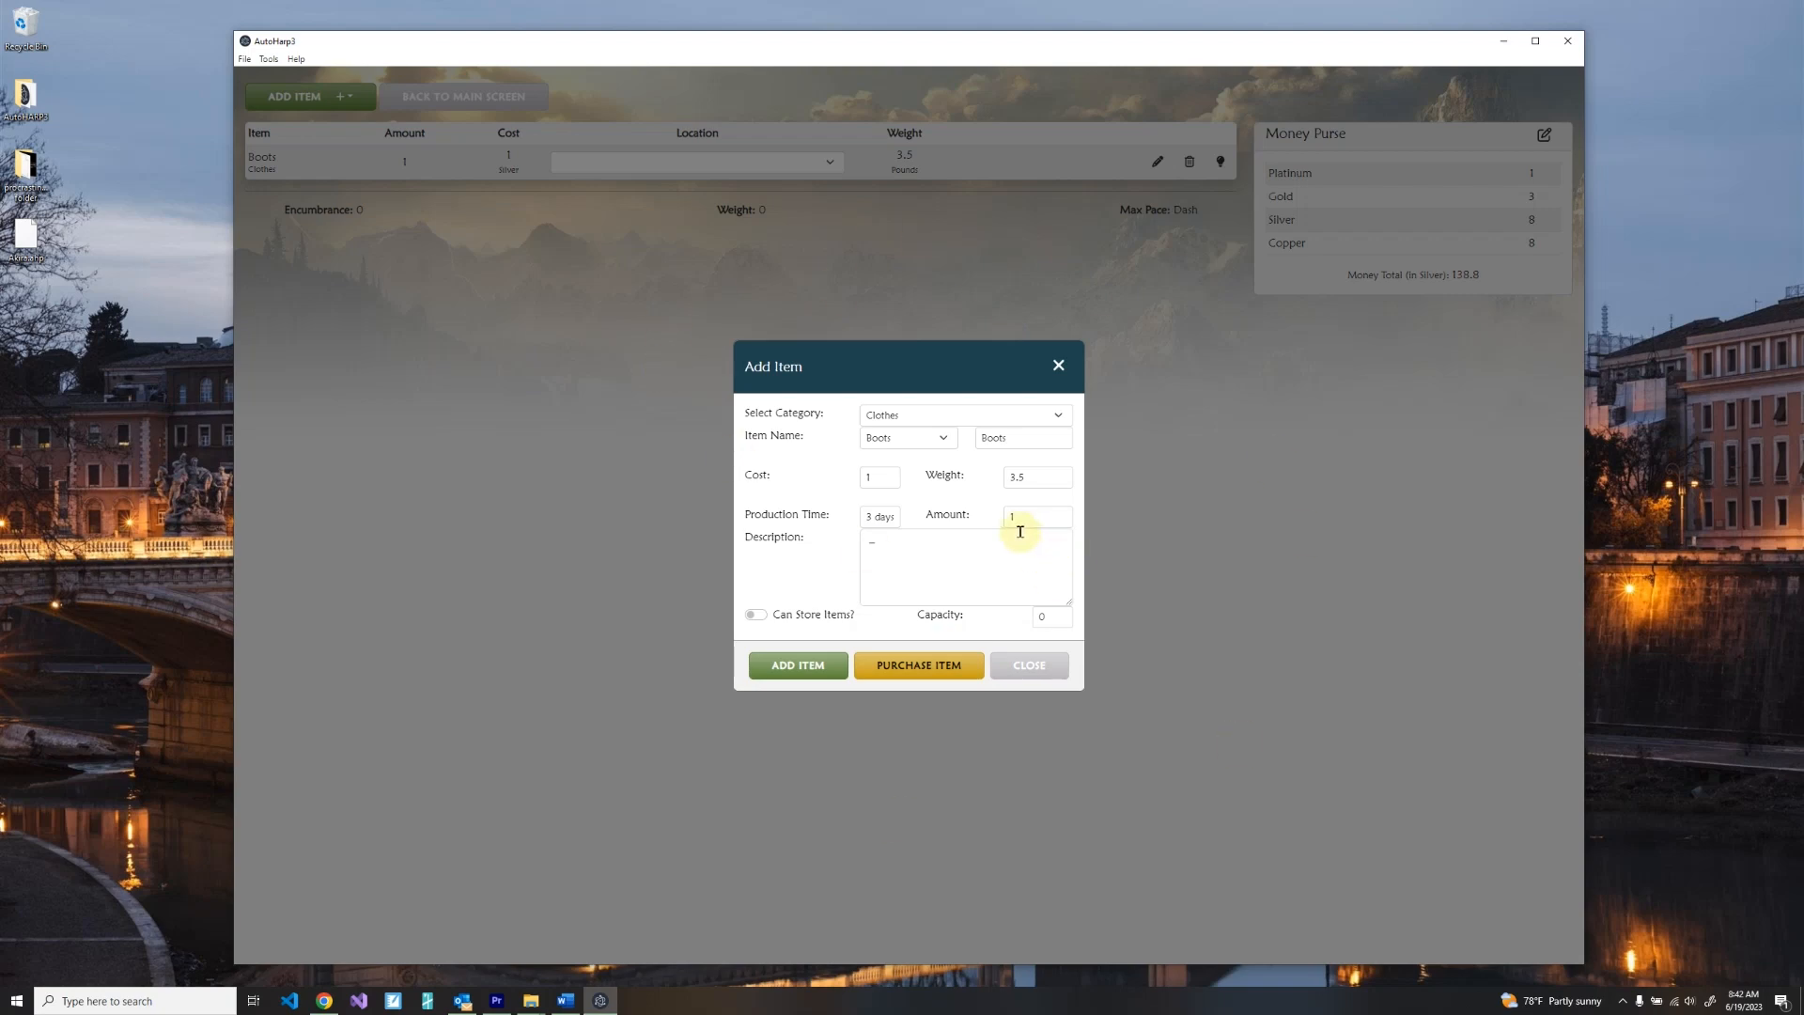
Add a Cloak and Pants from the Clothes category to the inventory without purchasing them.
click(934, 440)
click(905, 484)
click(798, 664)
click(888, 440)
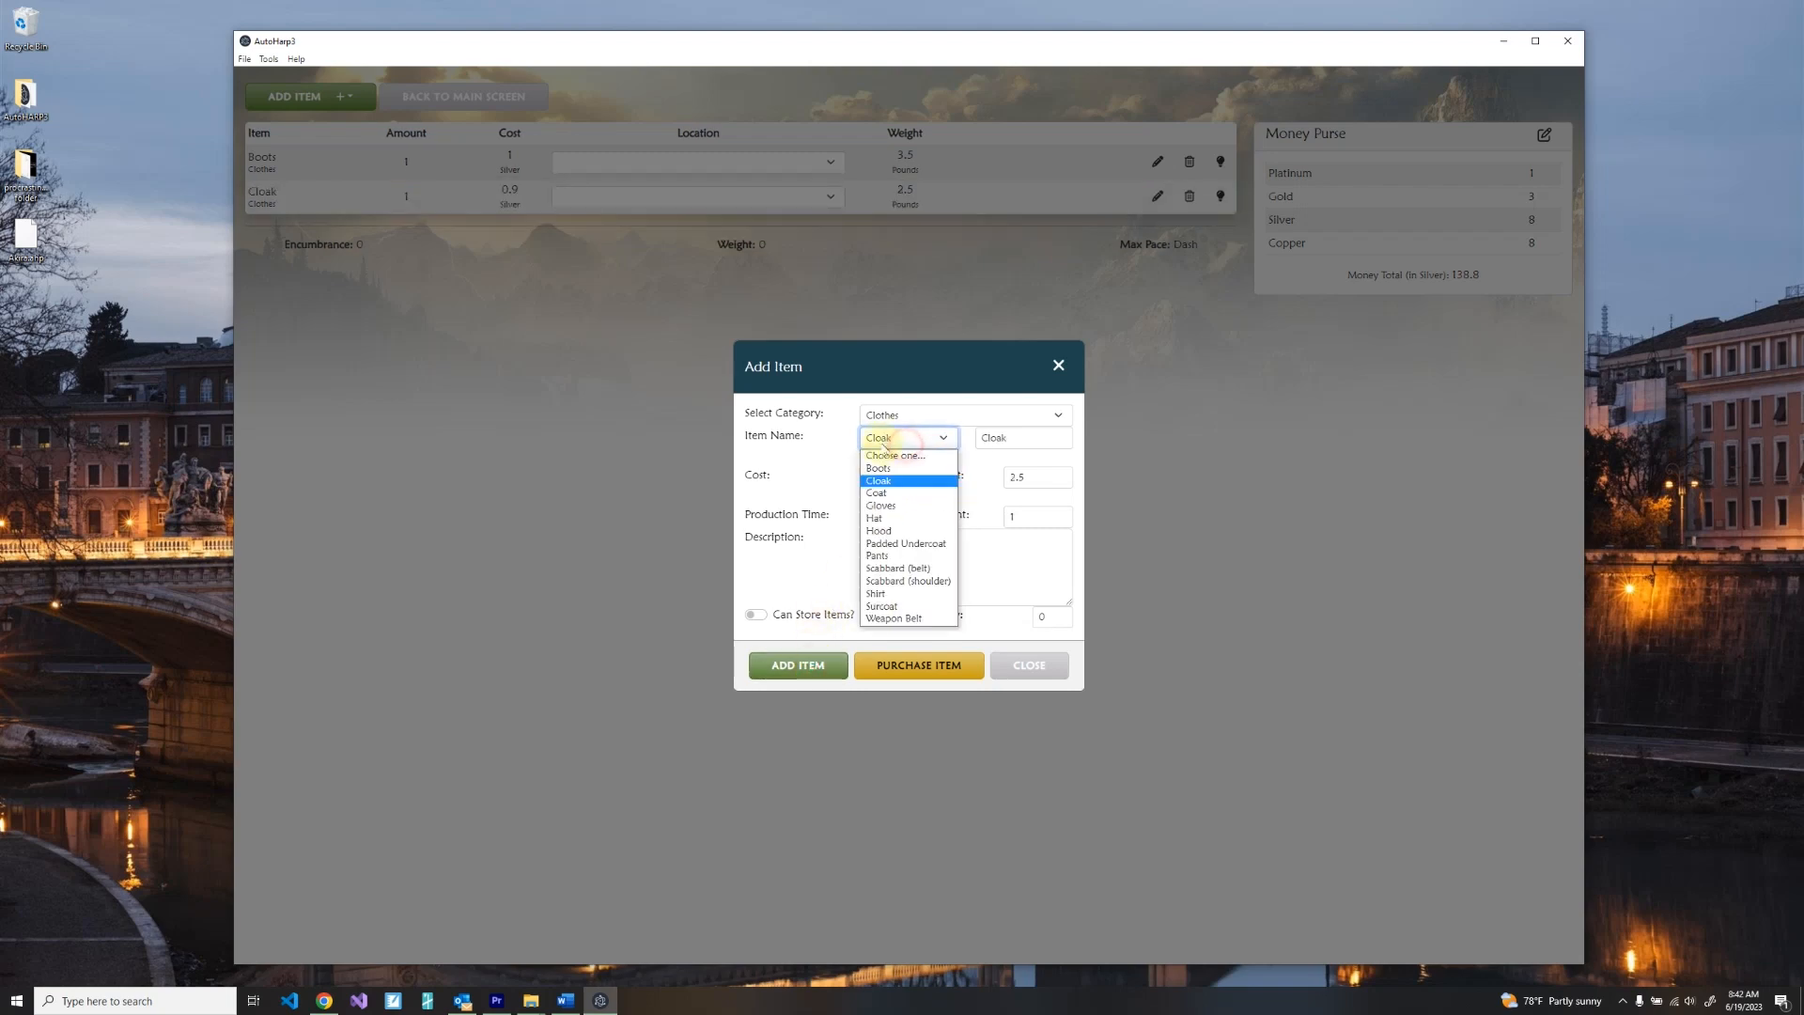
click(883, 555)
click(798, 664)
Add a Scabbard (belt) and a Shirt from the Clothes category to the inventory without purchasing them.
click(913, 438)
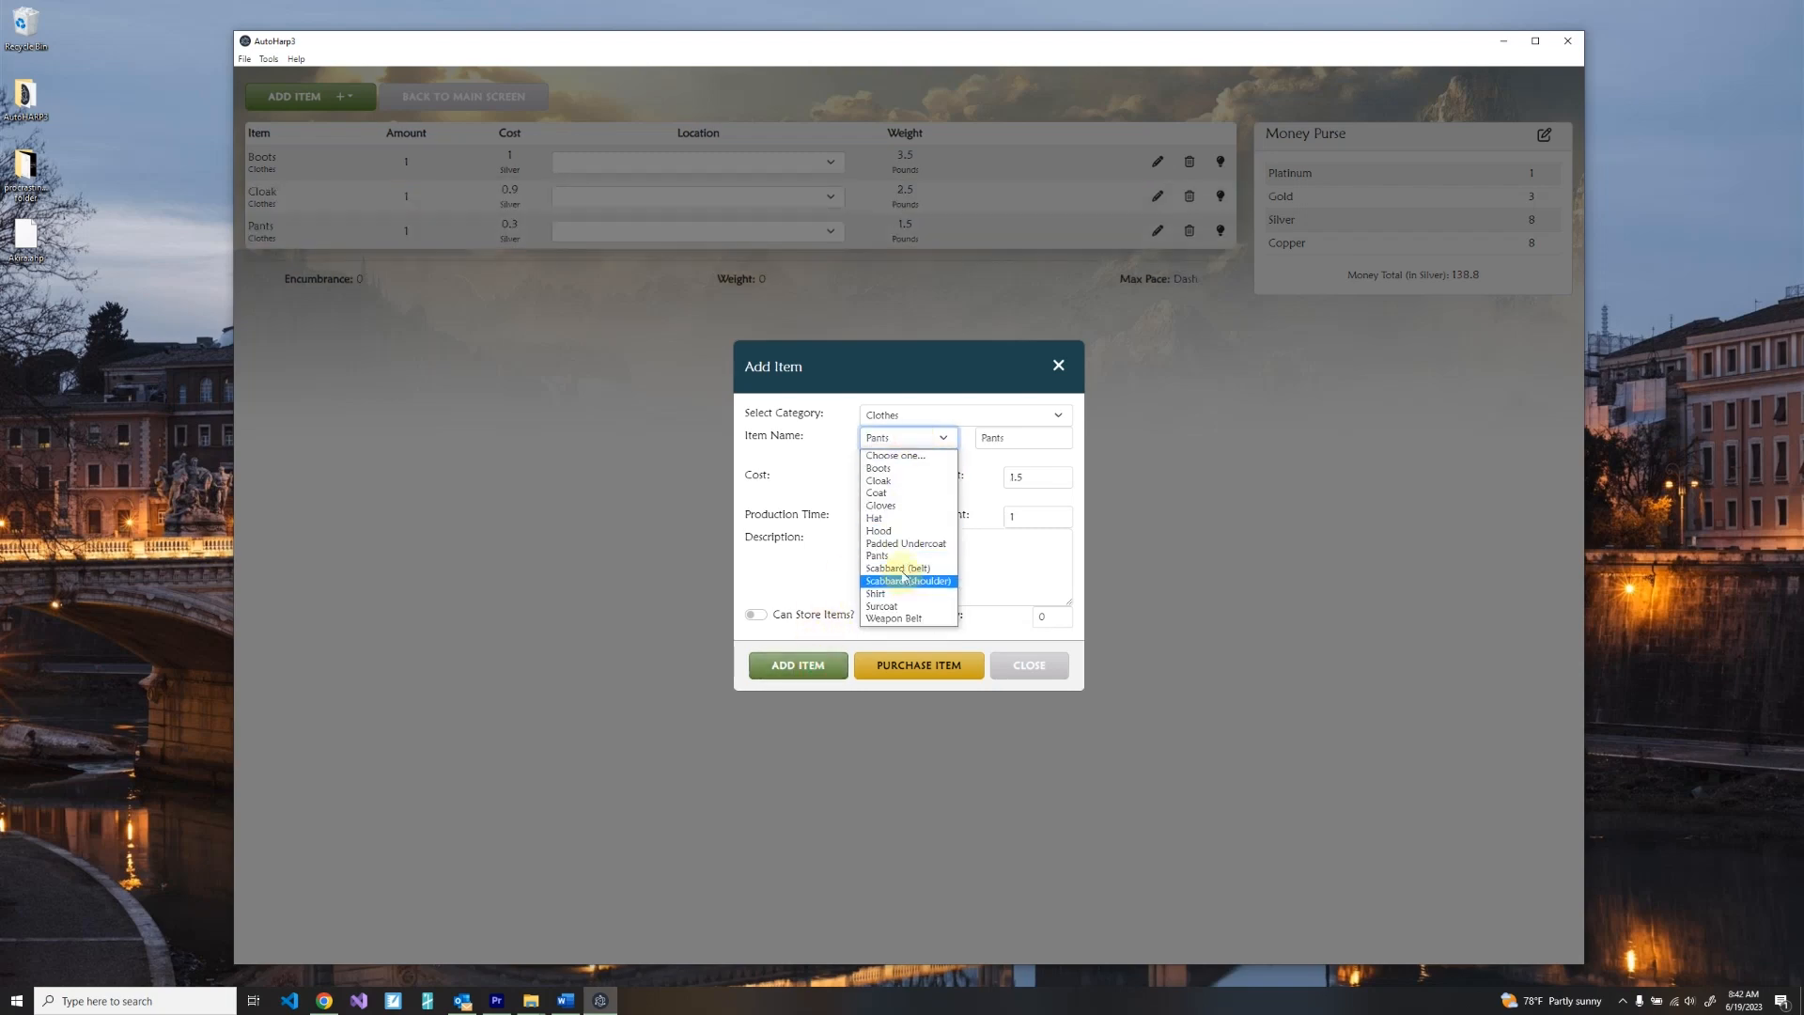
click(898, 568)
click(798, 665)
click(914, 438)
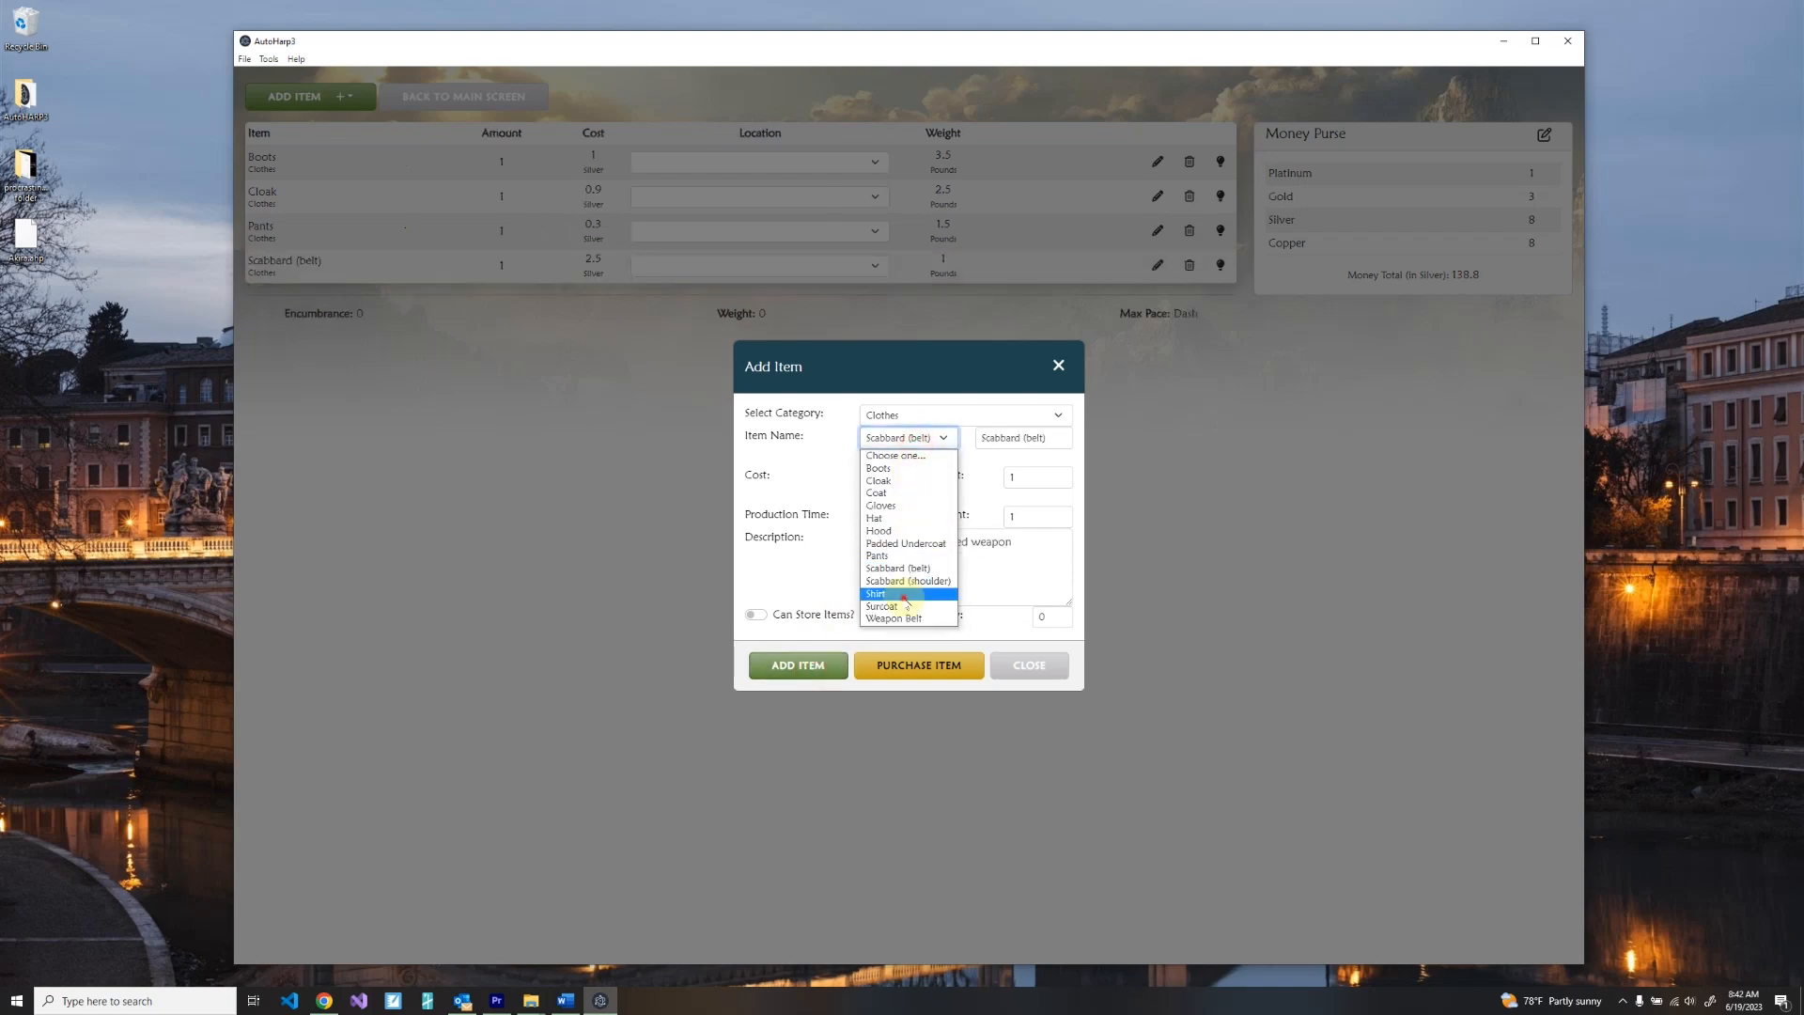
click(878, 593)
click(798, 664)
Switch the item category to Weapons and add a Long Sword to the inventory without purchasing it.
click(904, 425)
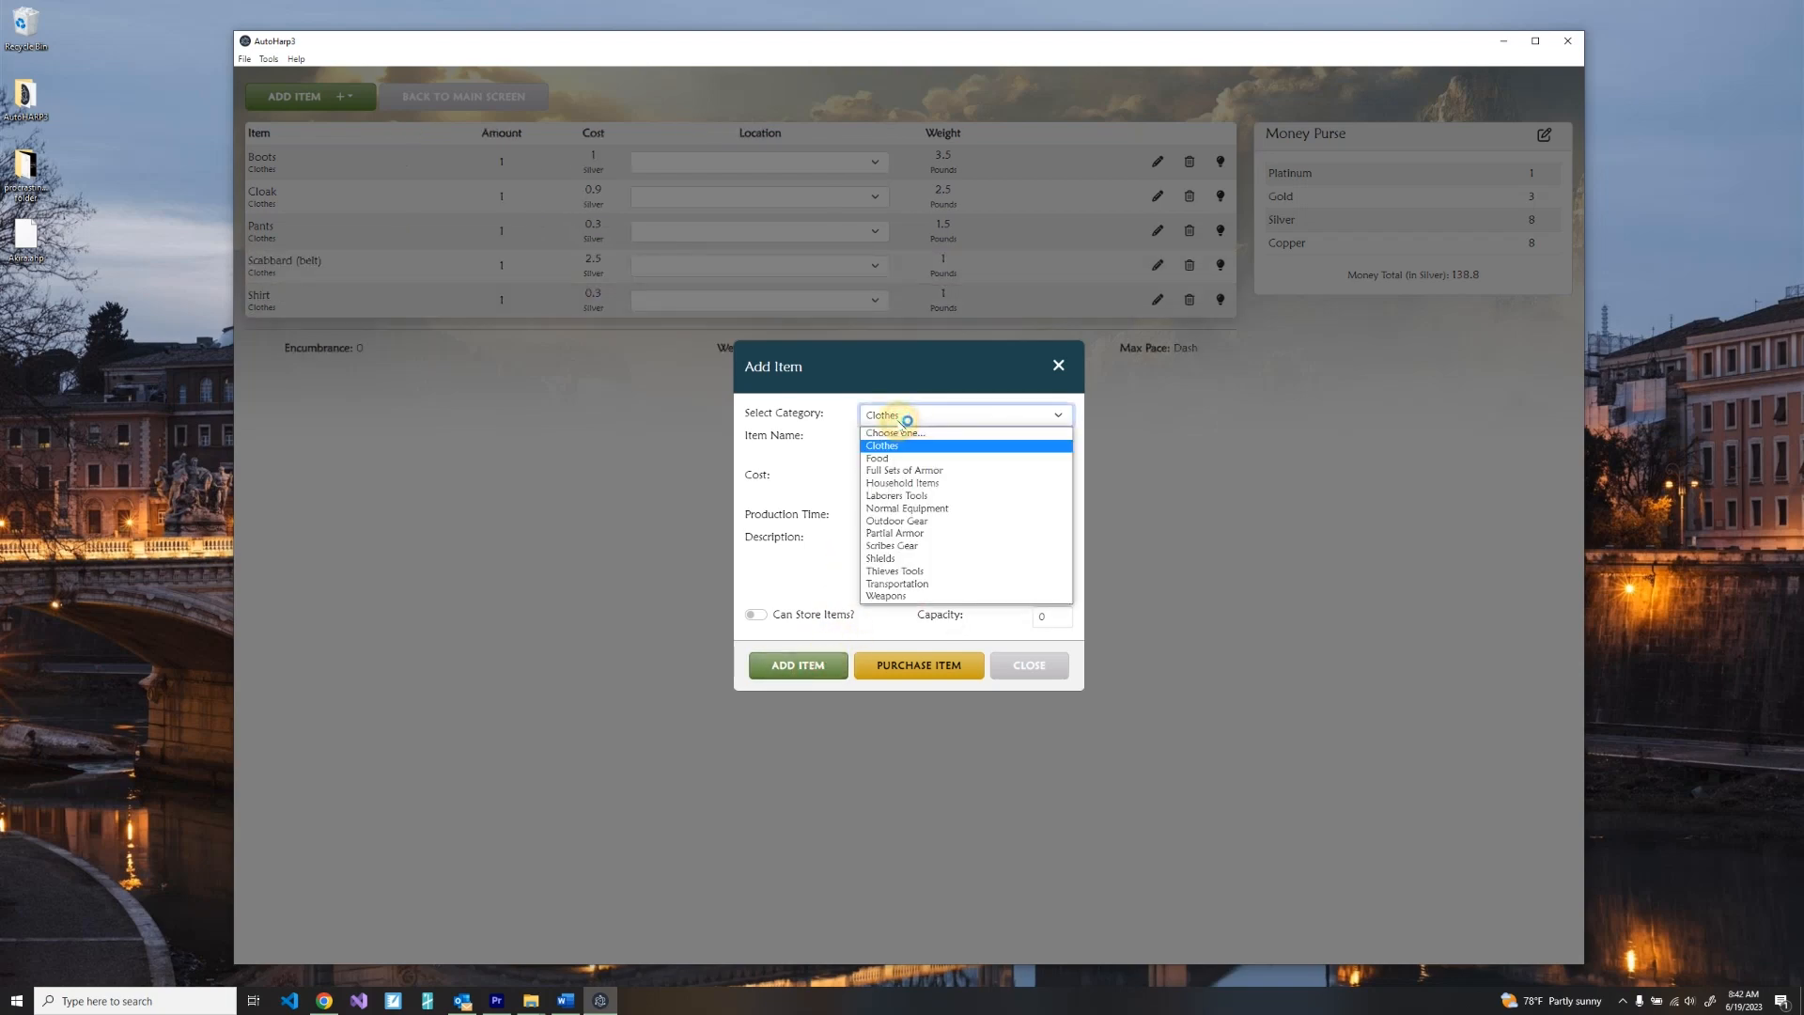
click(894, 599)
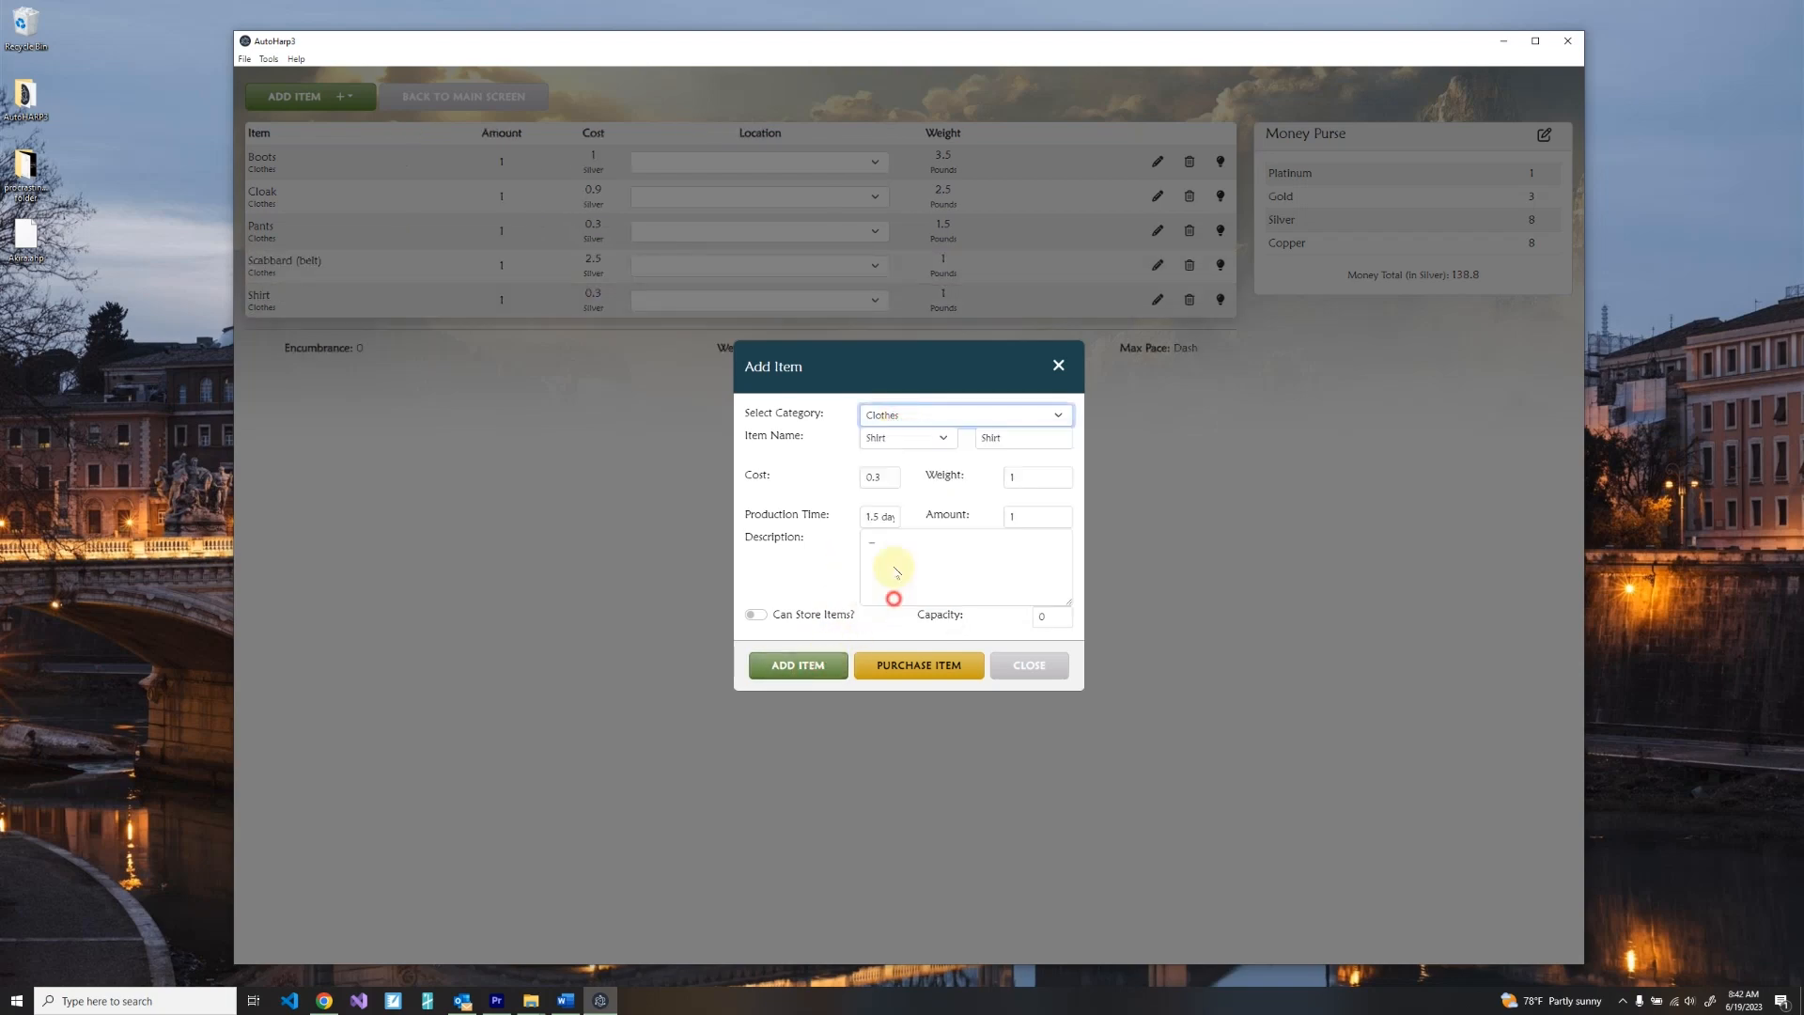
click(907, 380)
scroll(921, 554, down, 2)
scroll(921, 561, down, 3)
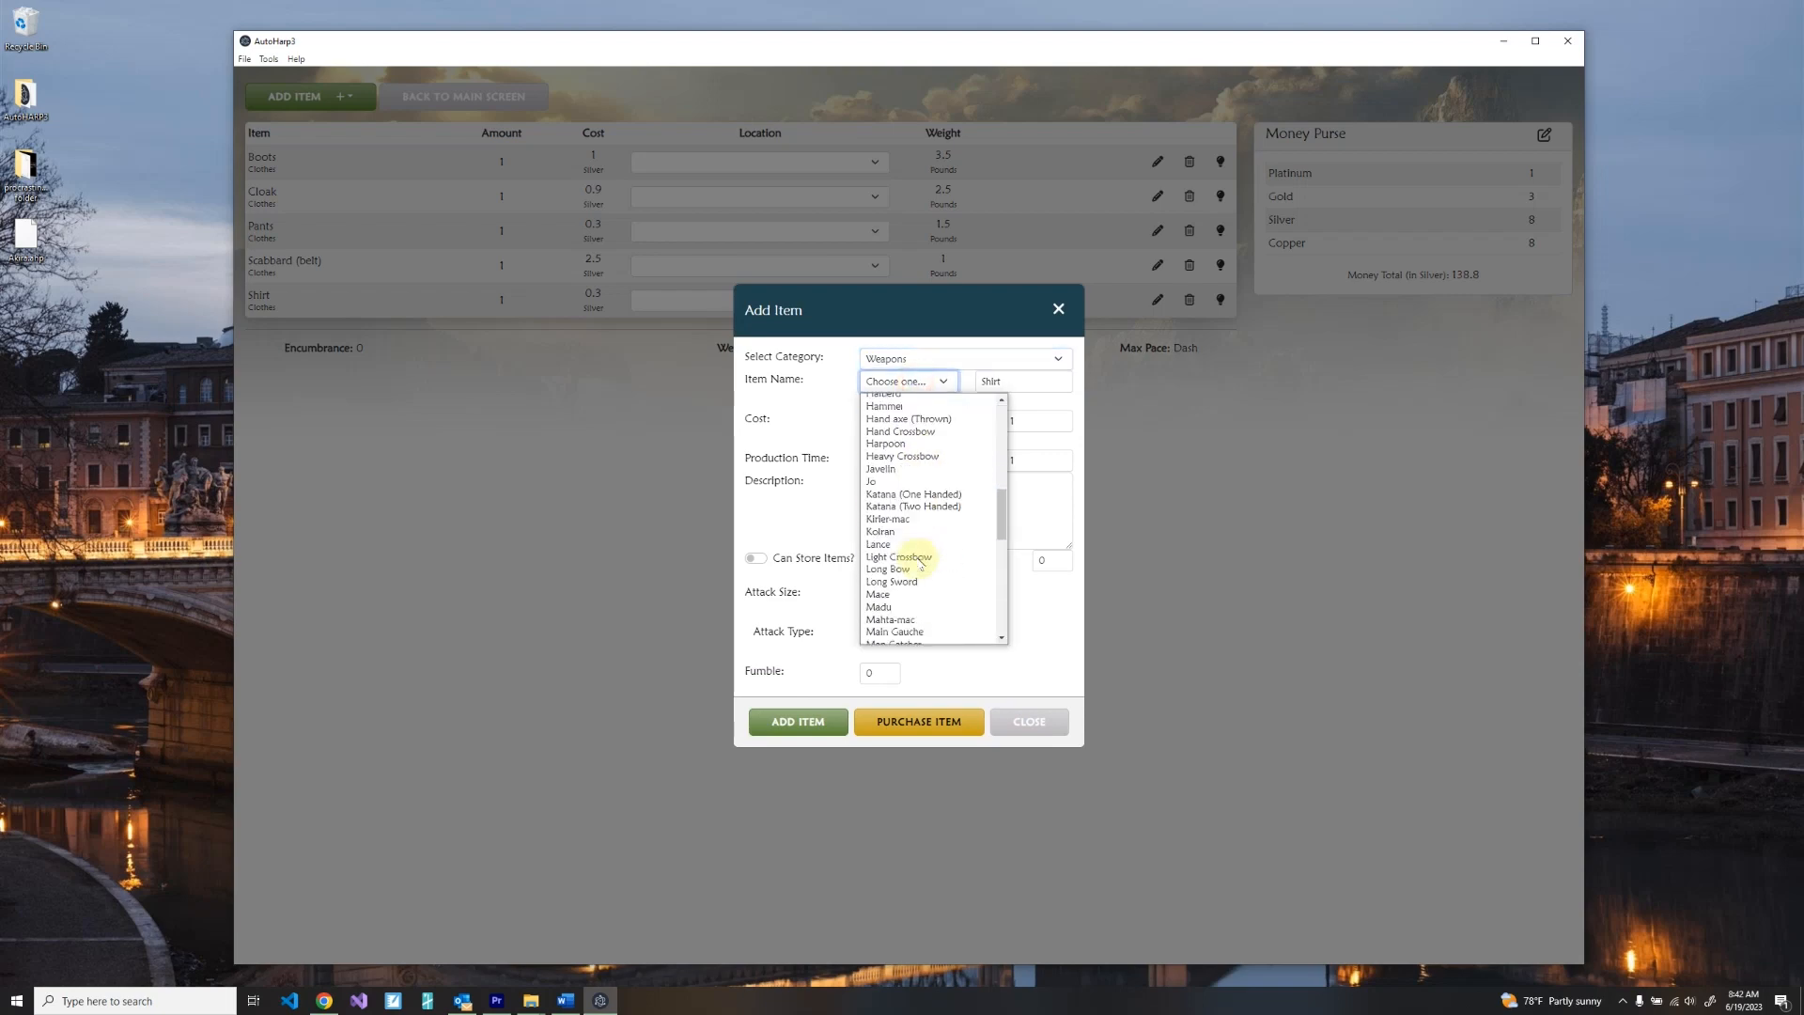
click(906, 568)
click(826, 723)
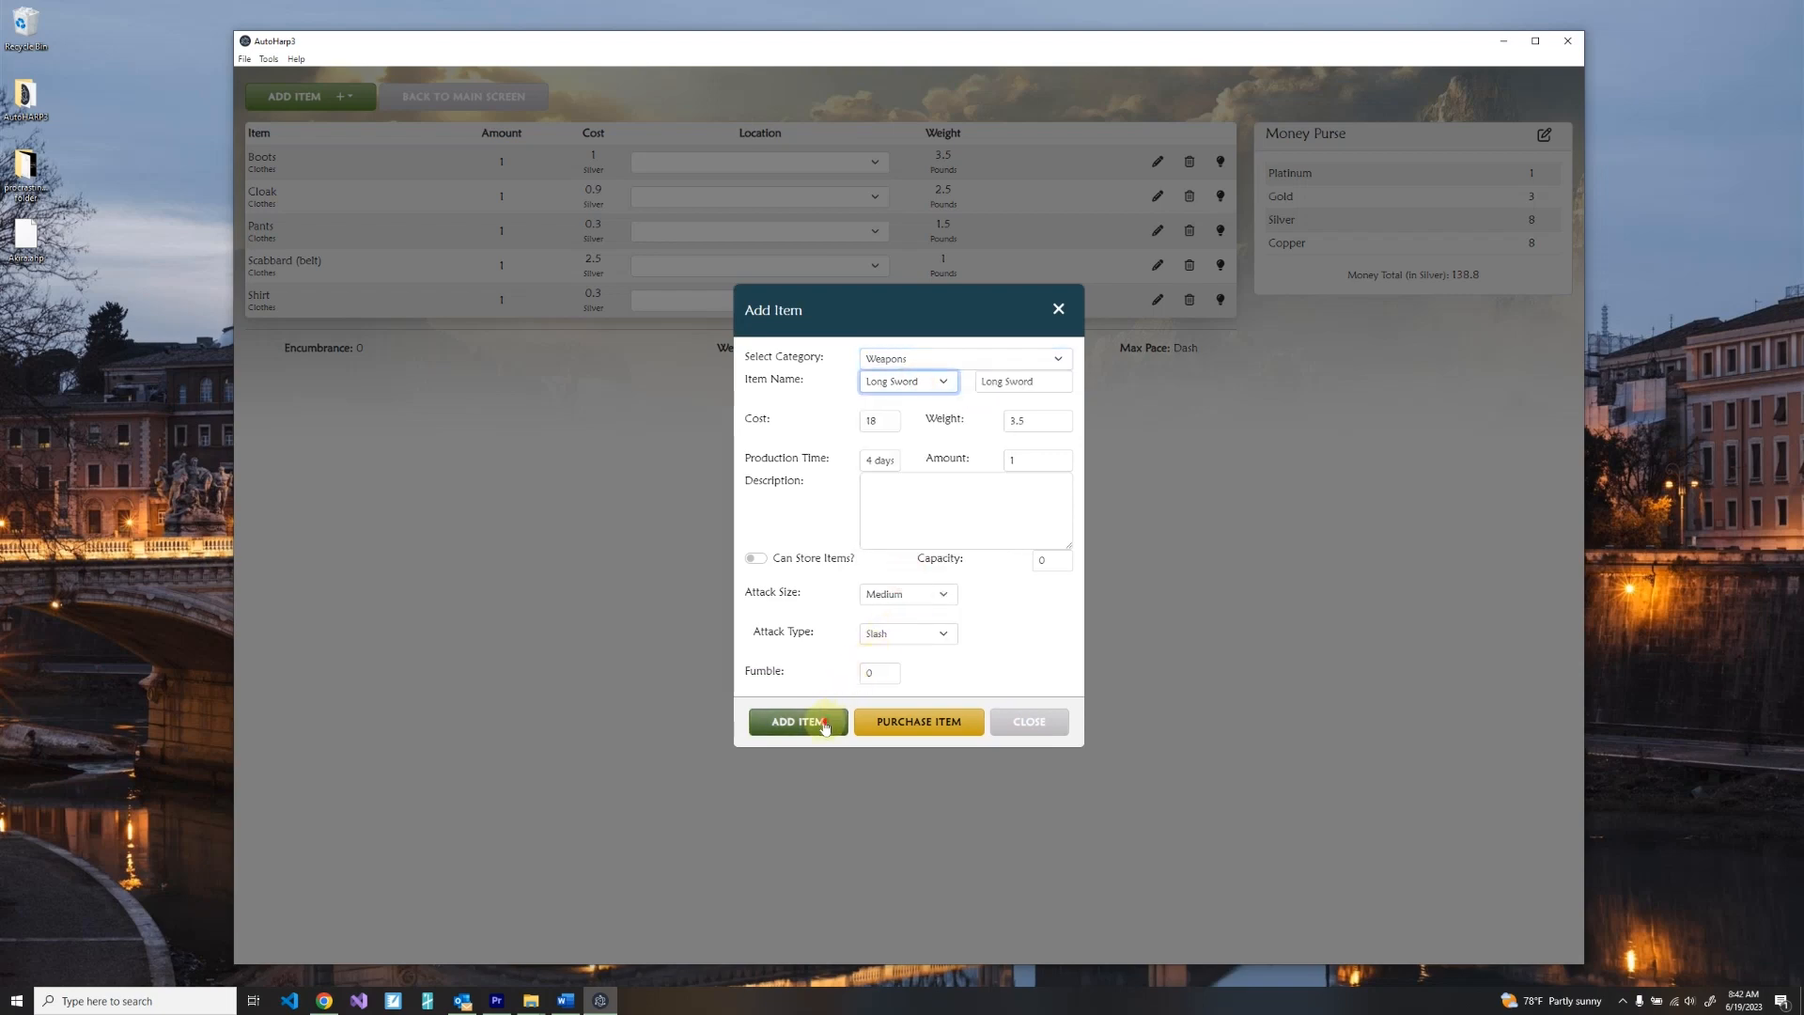
Add the Superior Rigid Leather - Improved Full Set from the Full Sets of Armor category to the inventory without purchasing it.
click(918, 359)
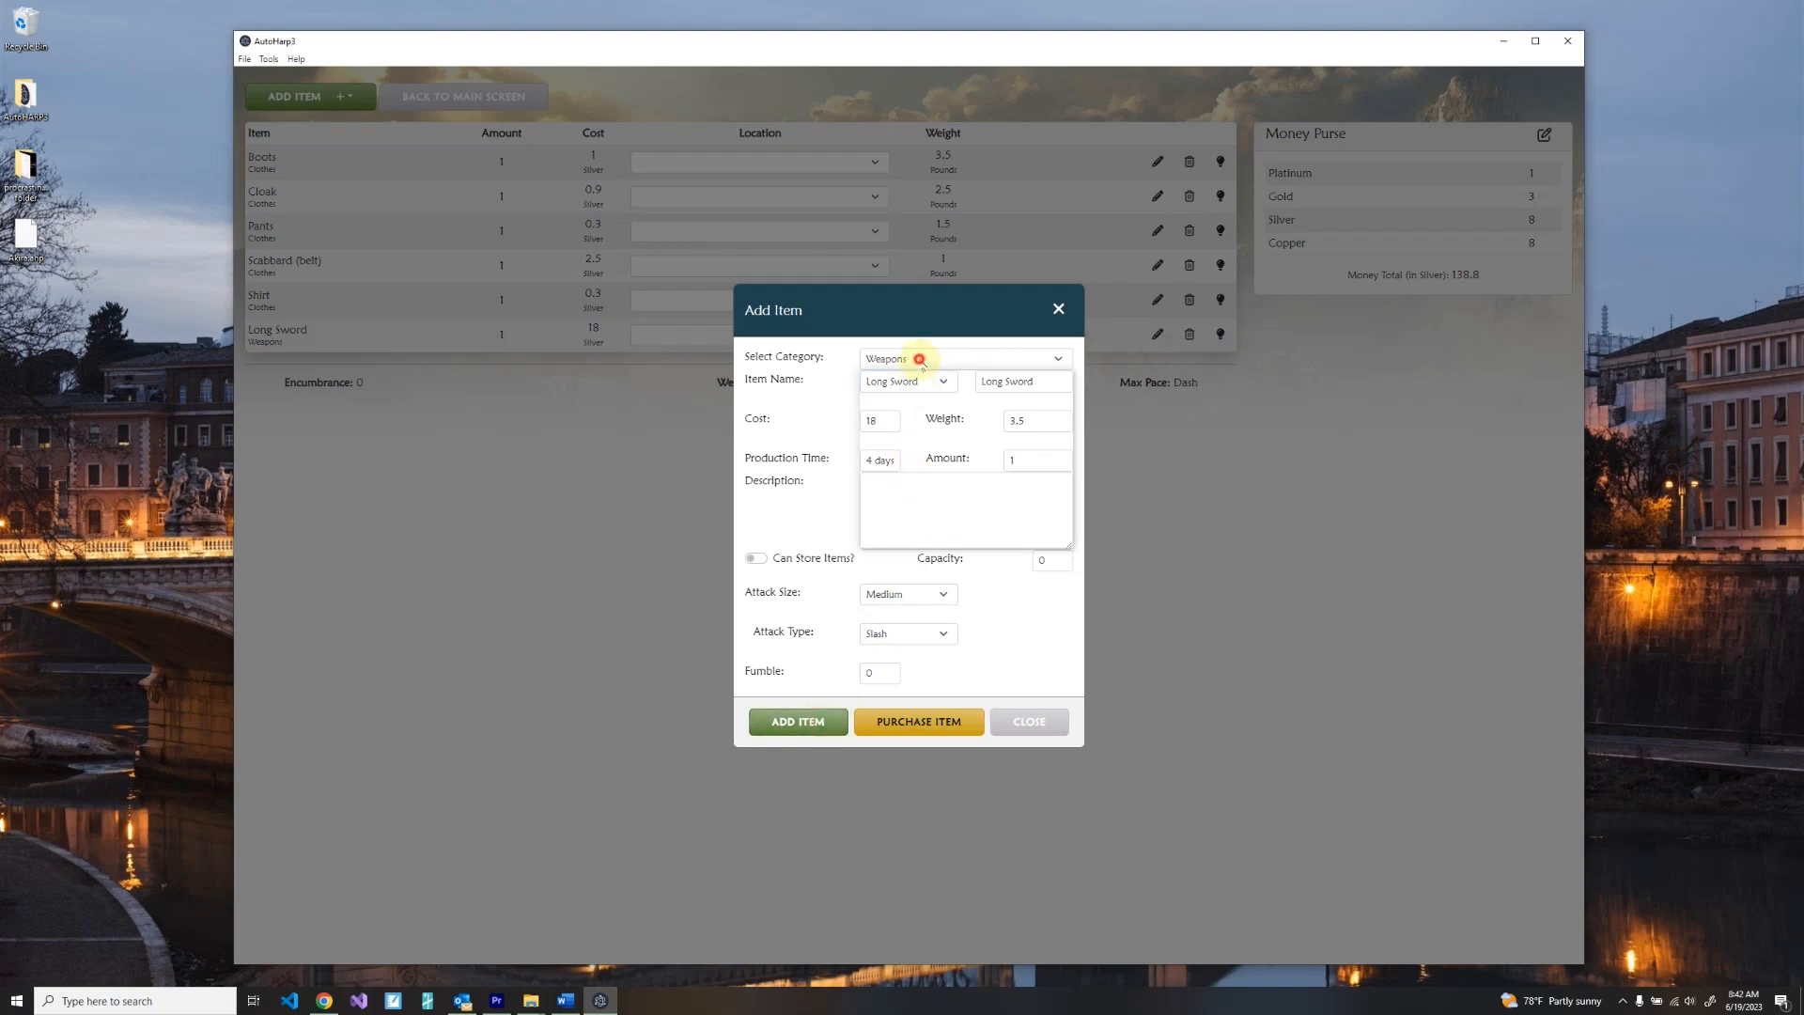
click(922, 414)
click(925, 395)
click(926, 395)
click(926, 418)
scroll(931, 574, down, 15)
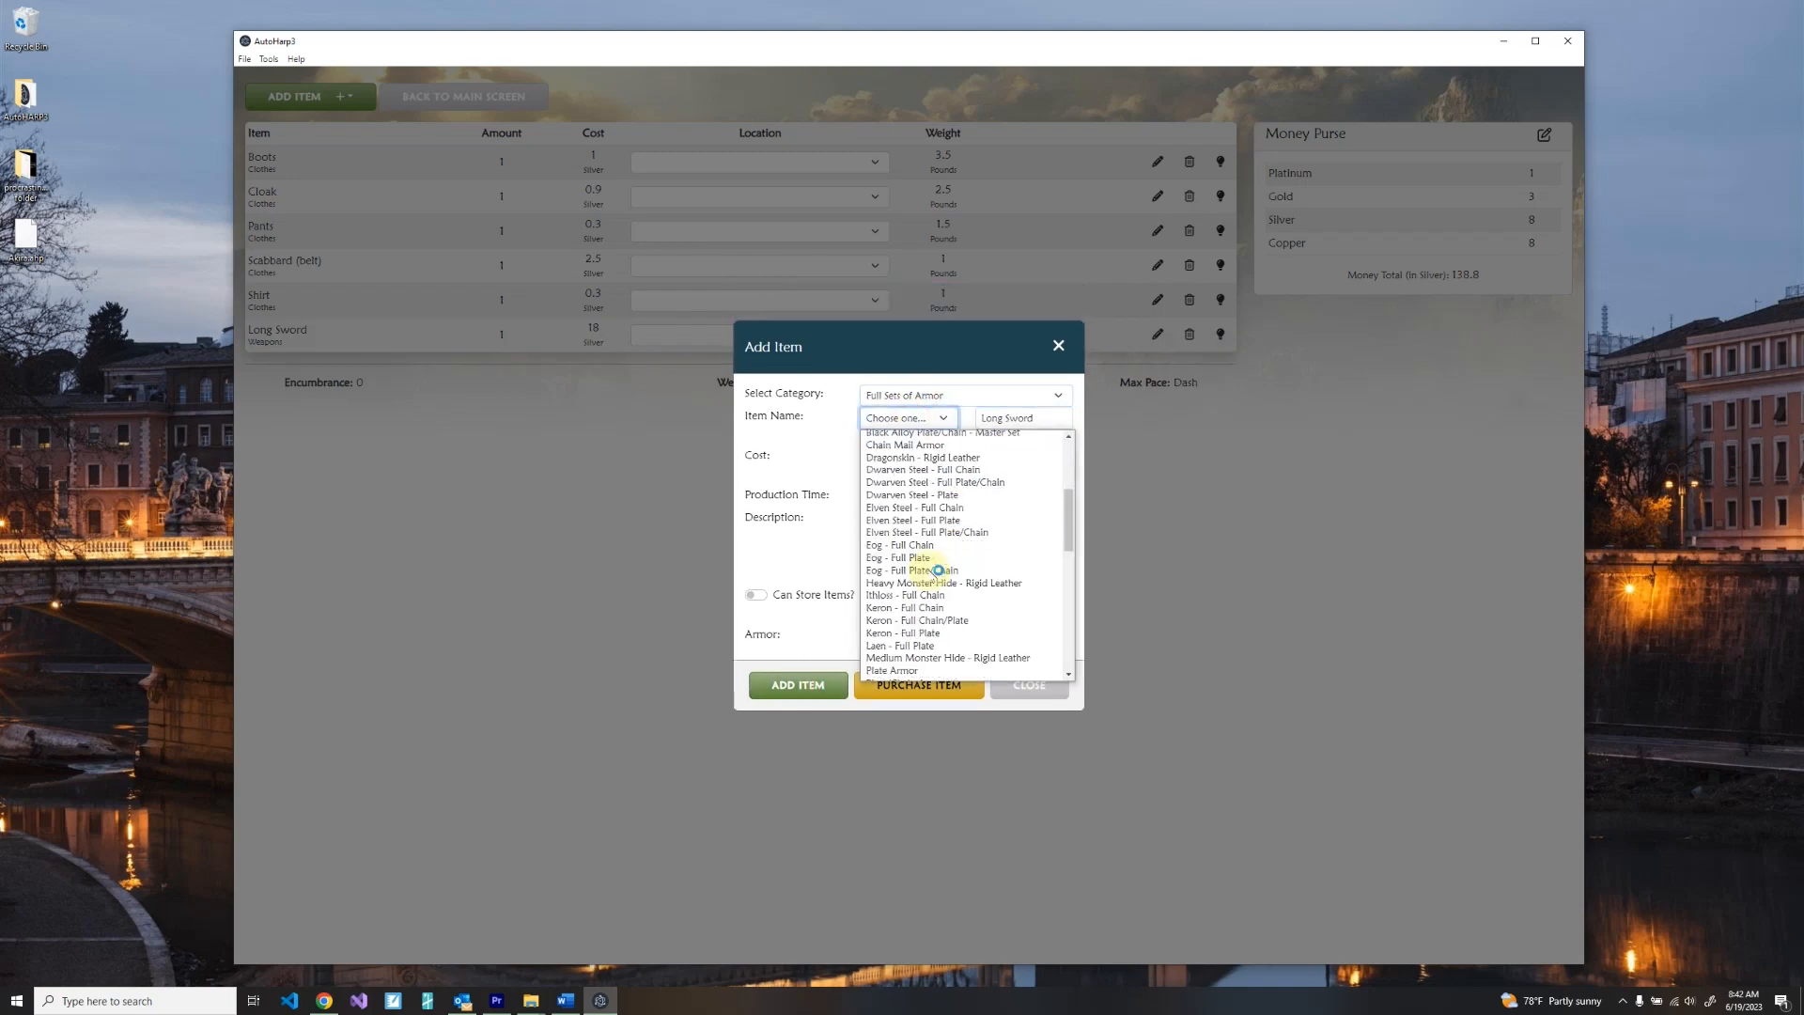
scroll(933, 589, up, 4)
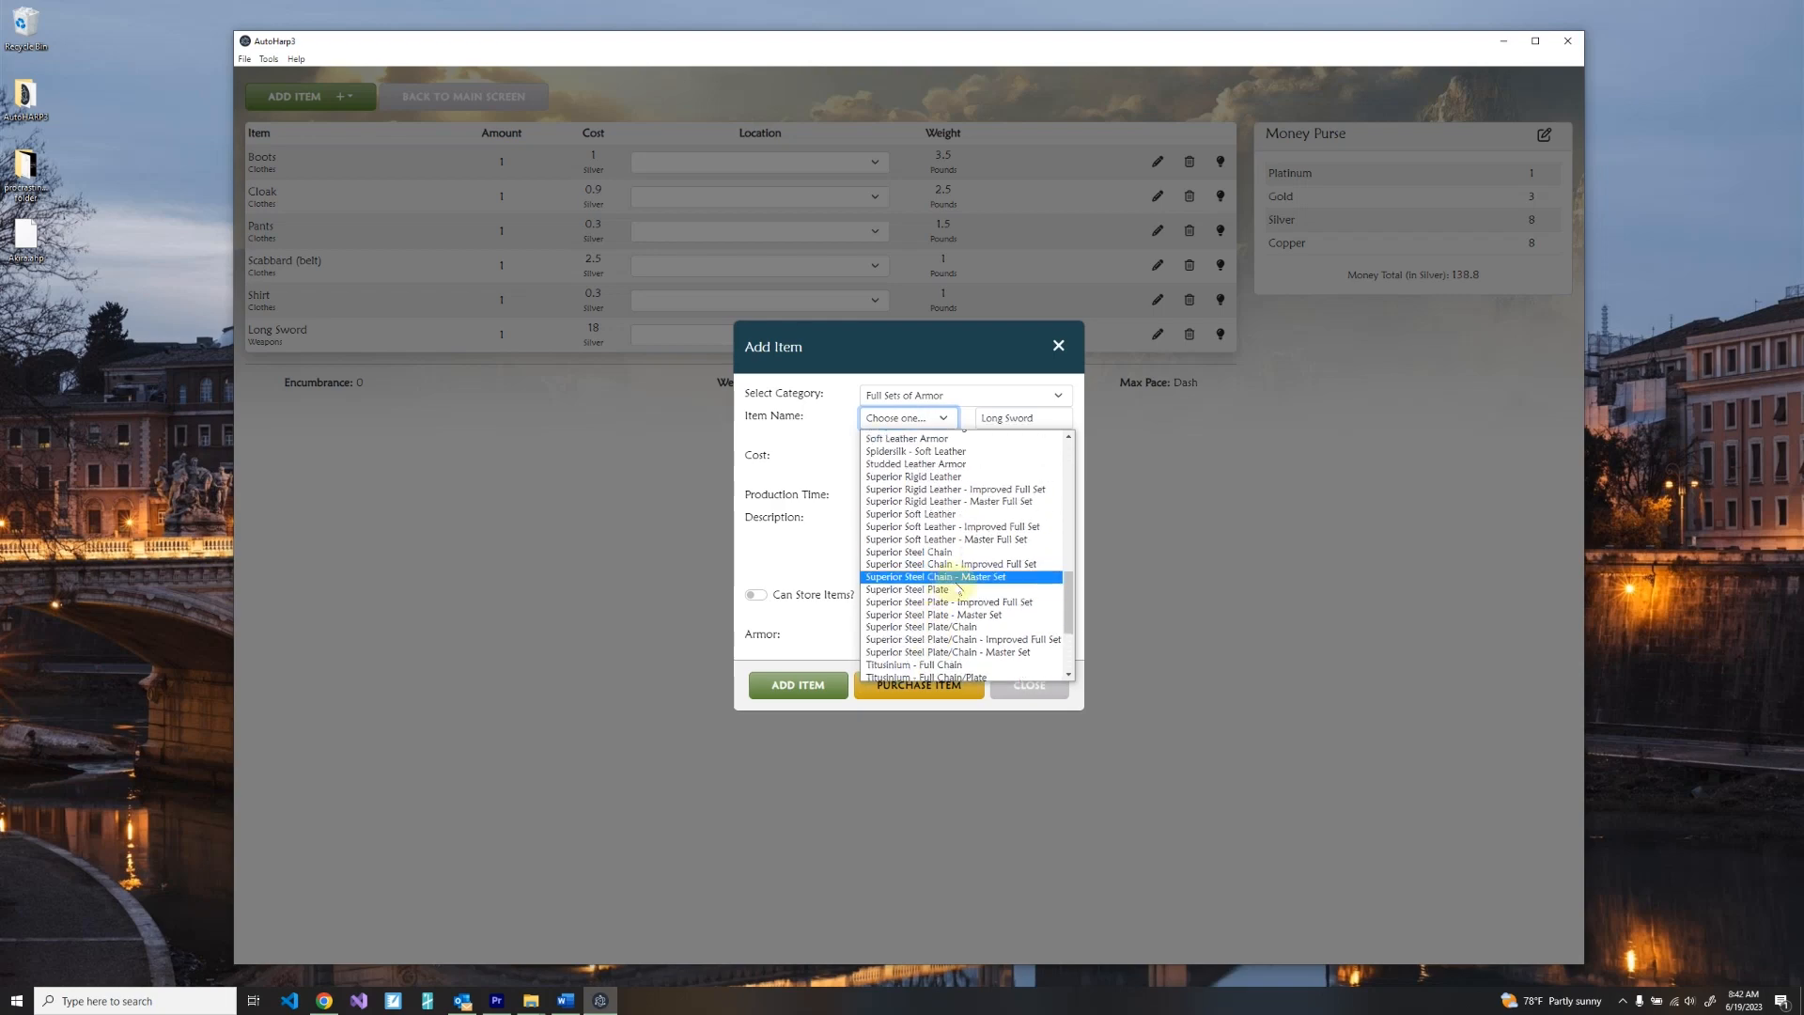
click(964, 502)
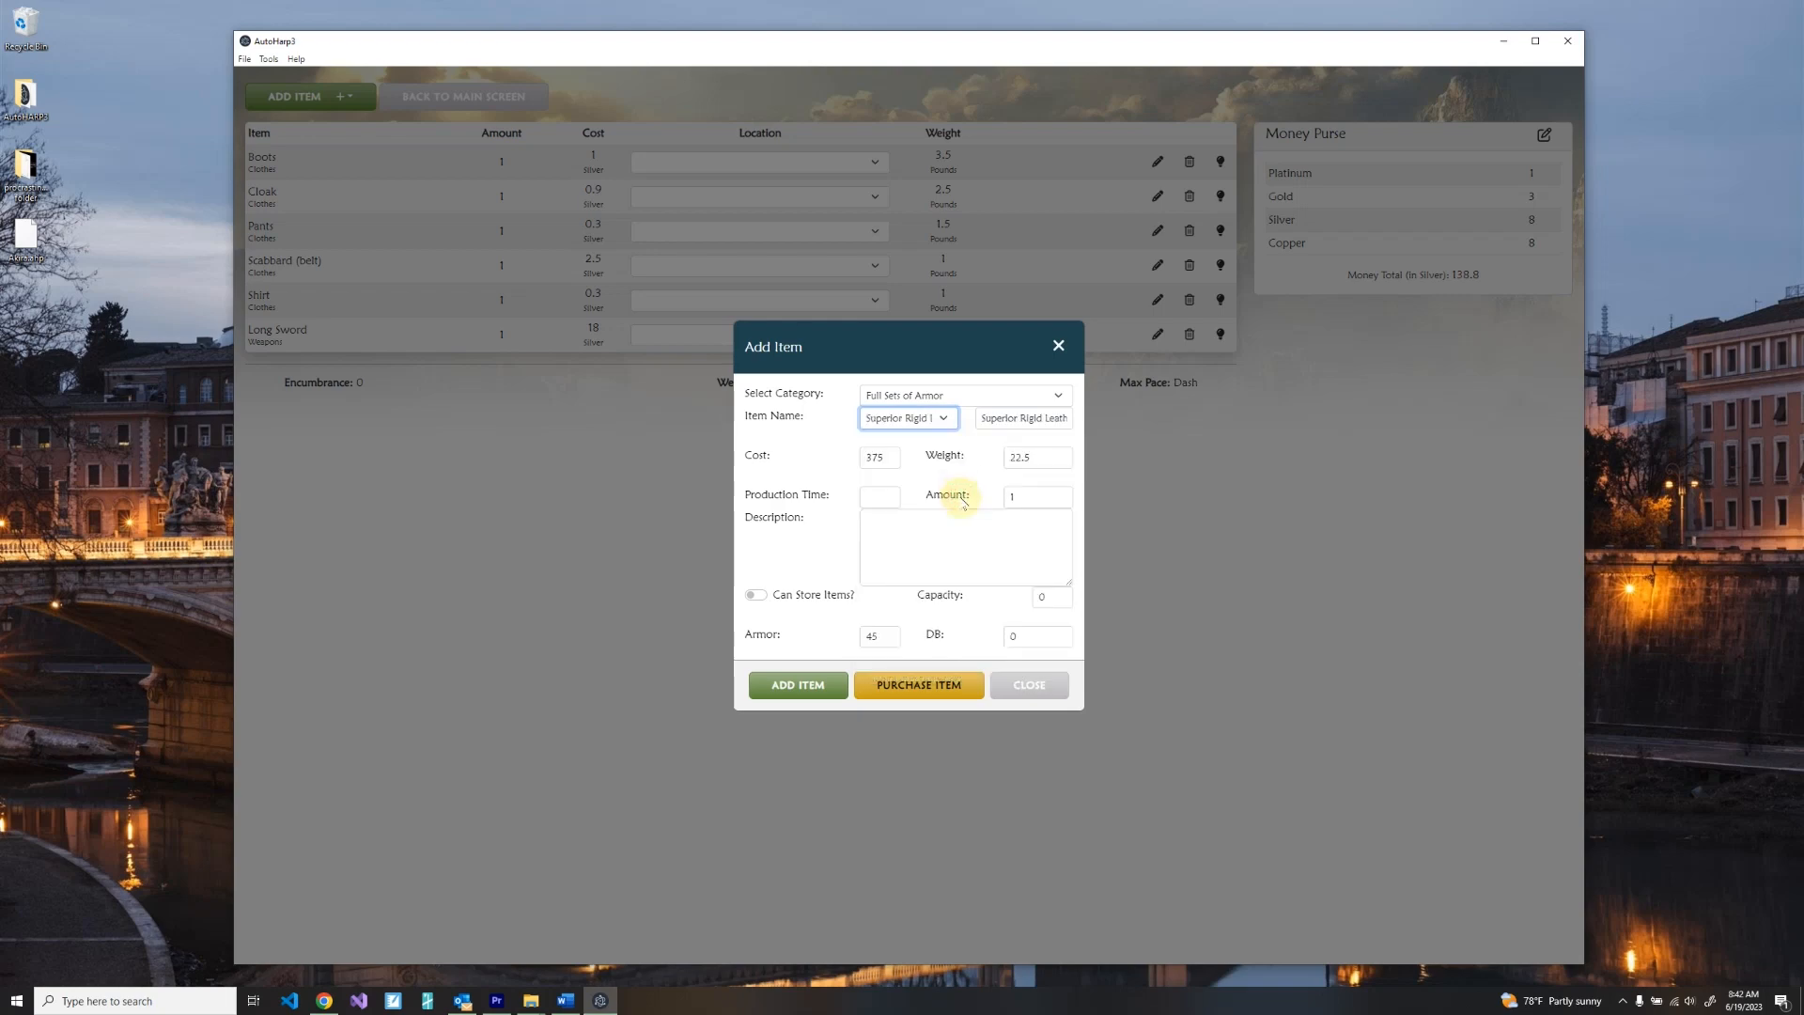
click(827, 686)
Add a Backpack from the Outdoor Gear category without purchasing it, able to store items with a capacity of 20, and finish adding items.
click(904, 396)
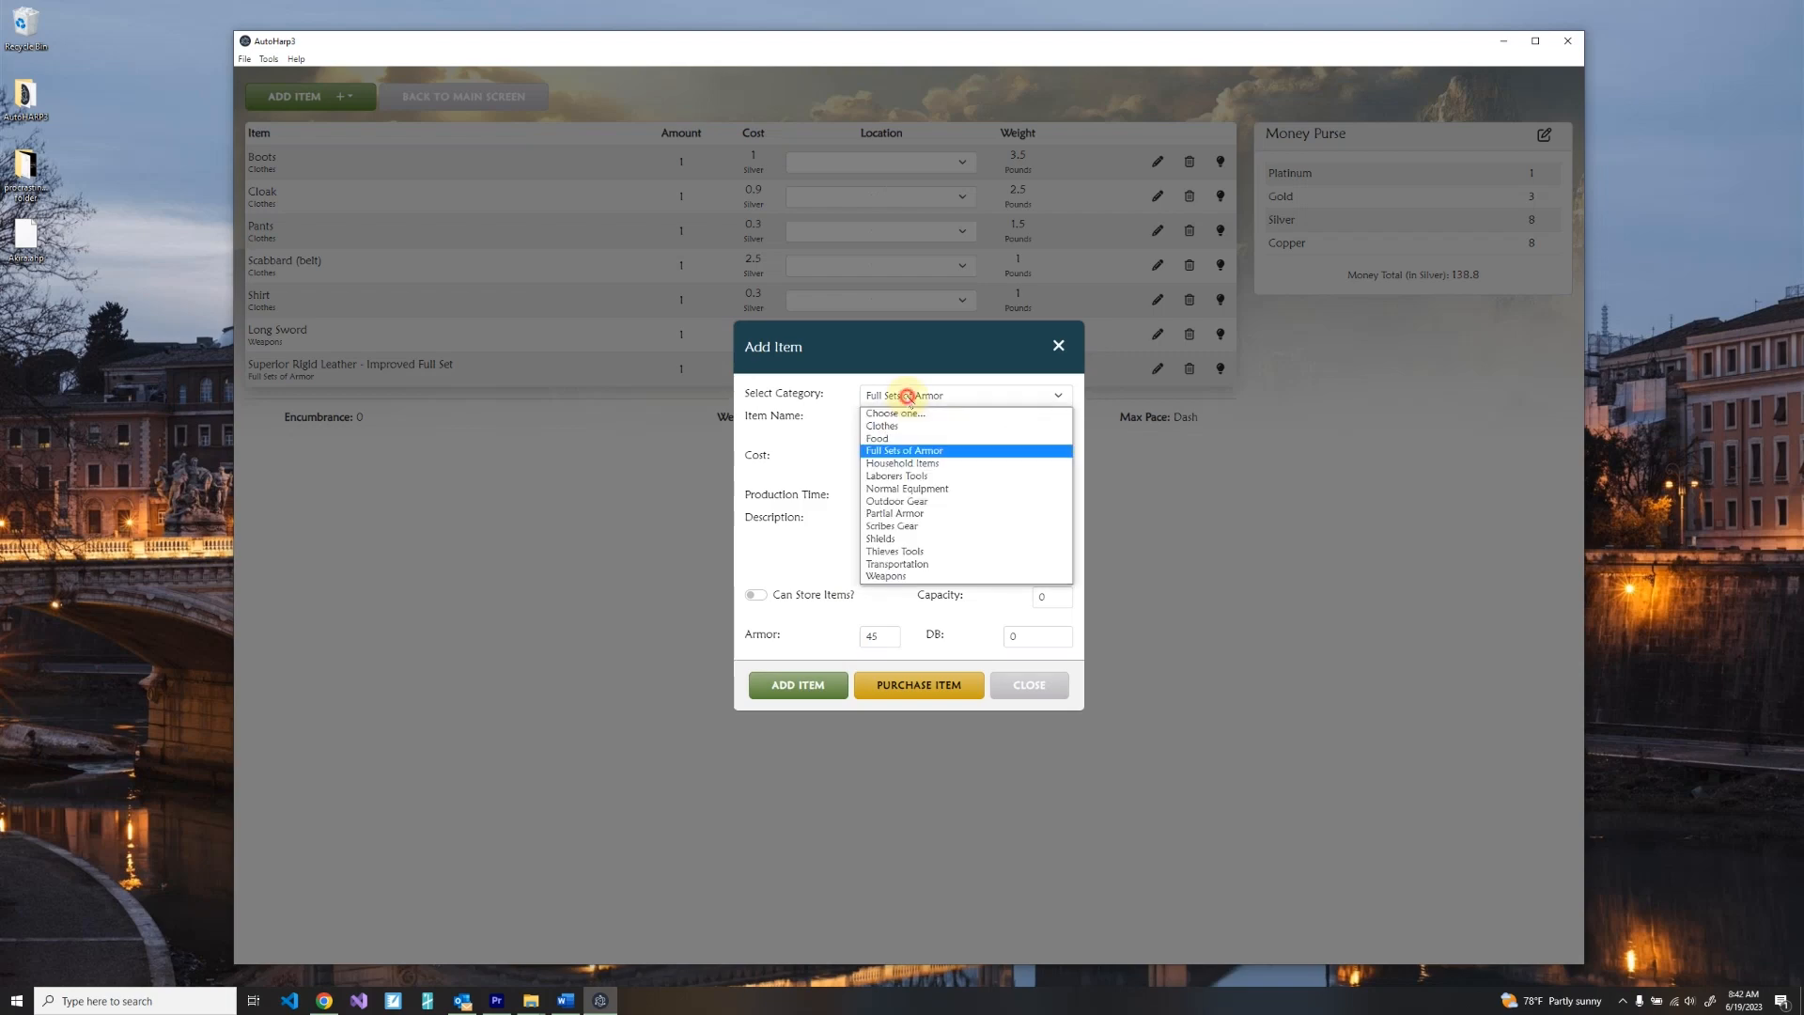
click(904, 502)
click(904, 438)
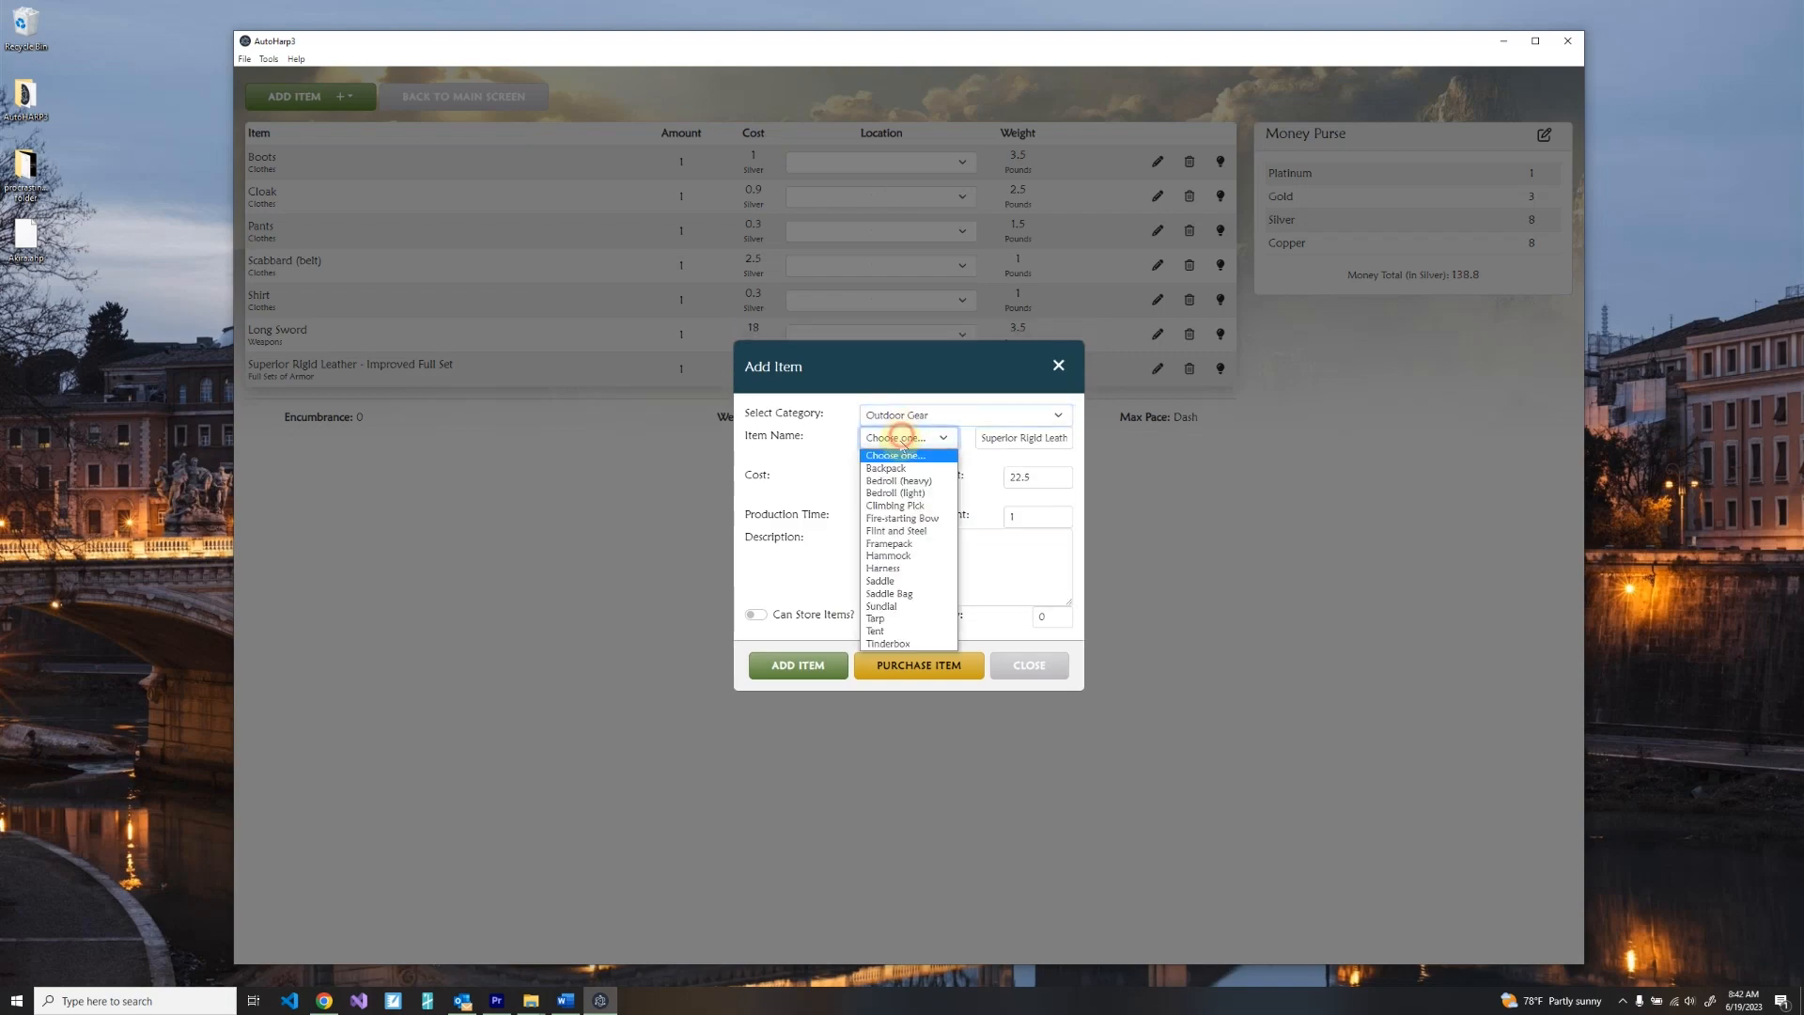
click(899, 460)
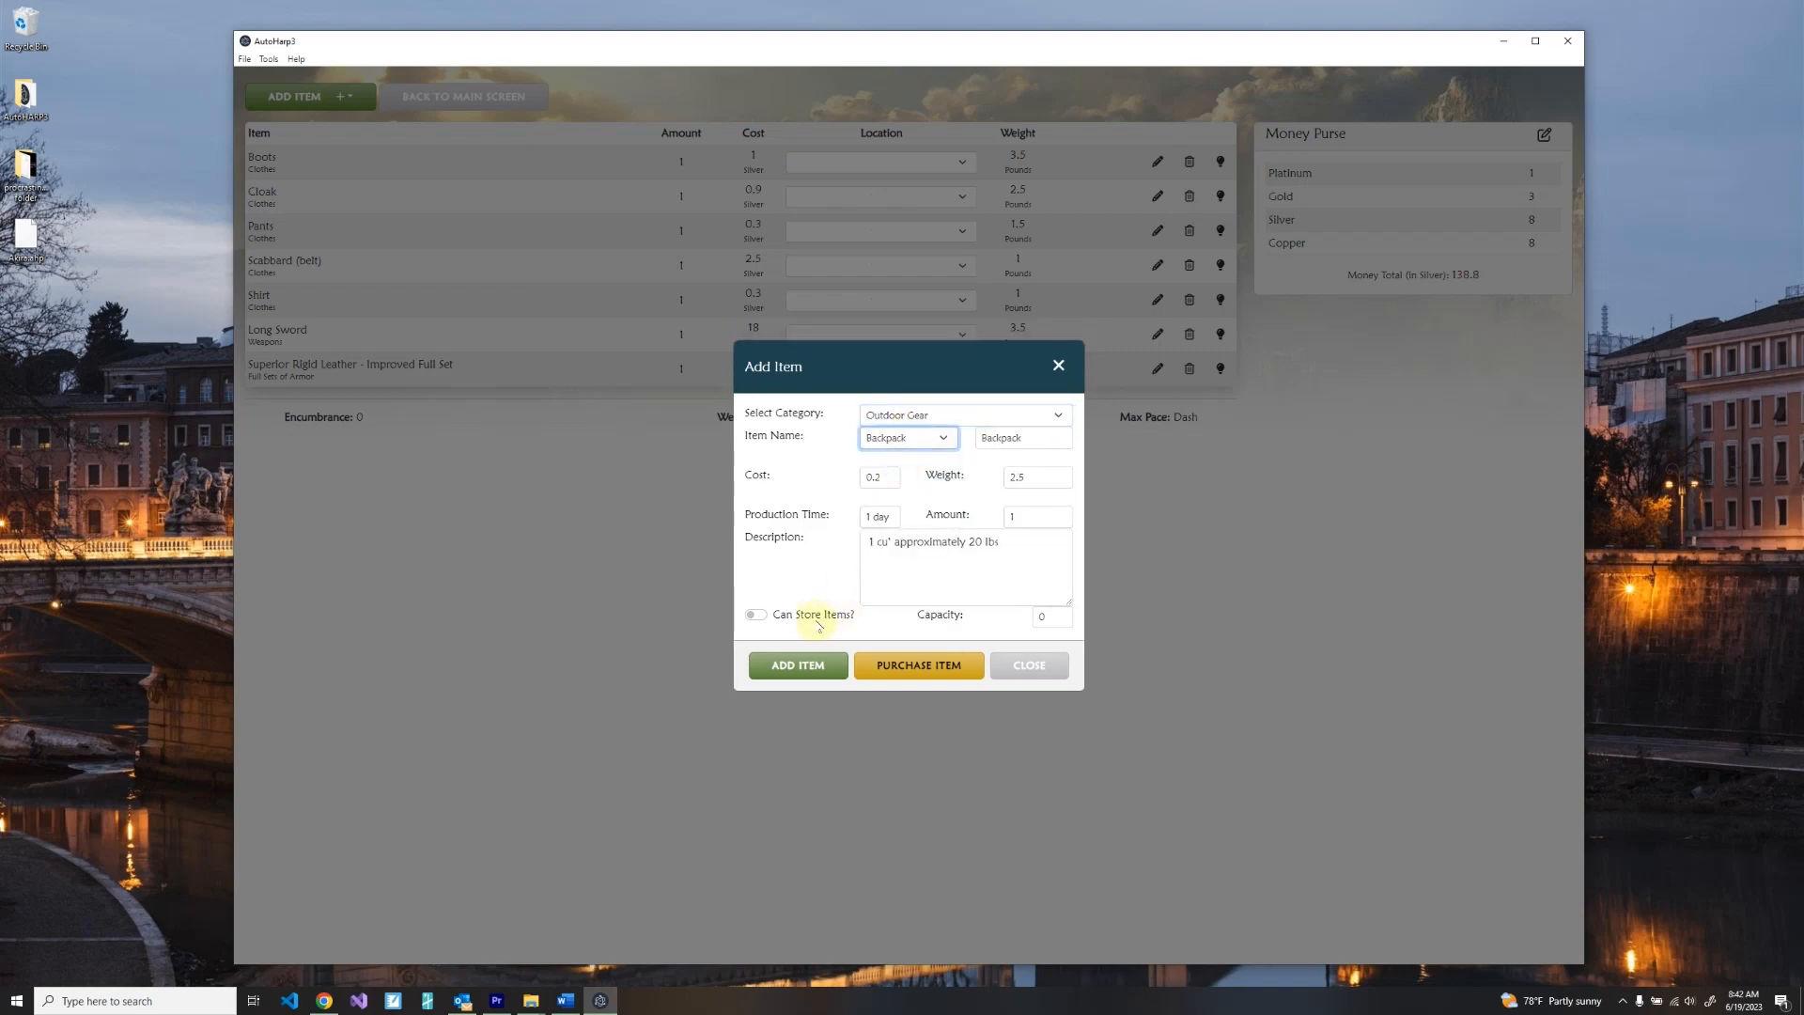
click(755, 615)
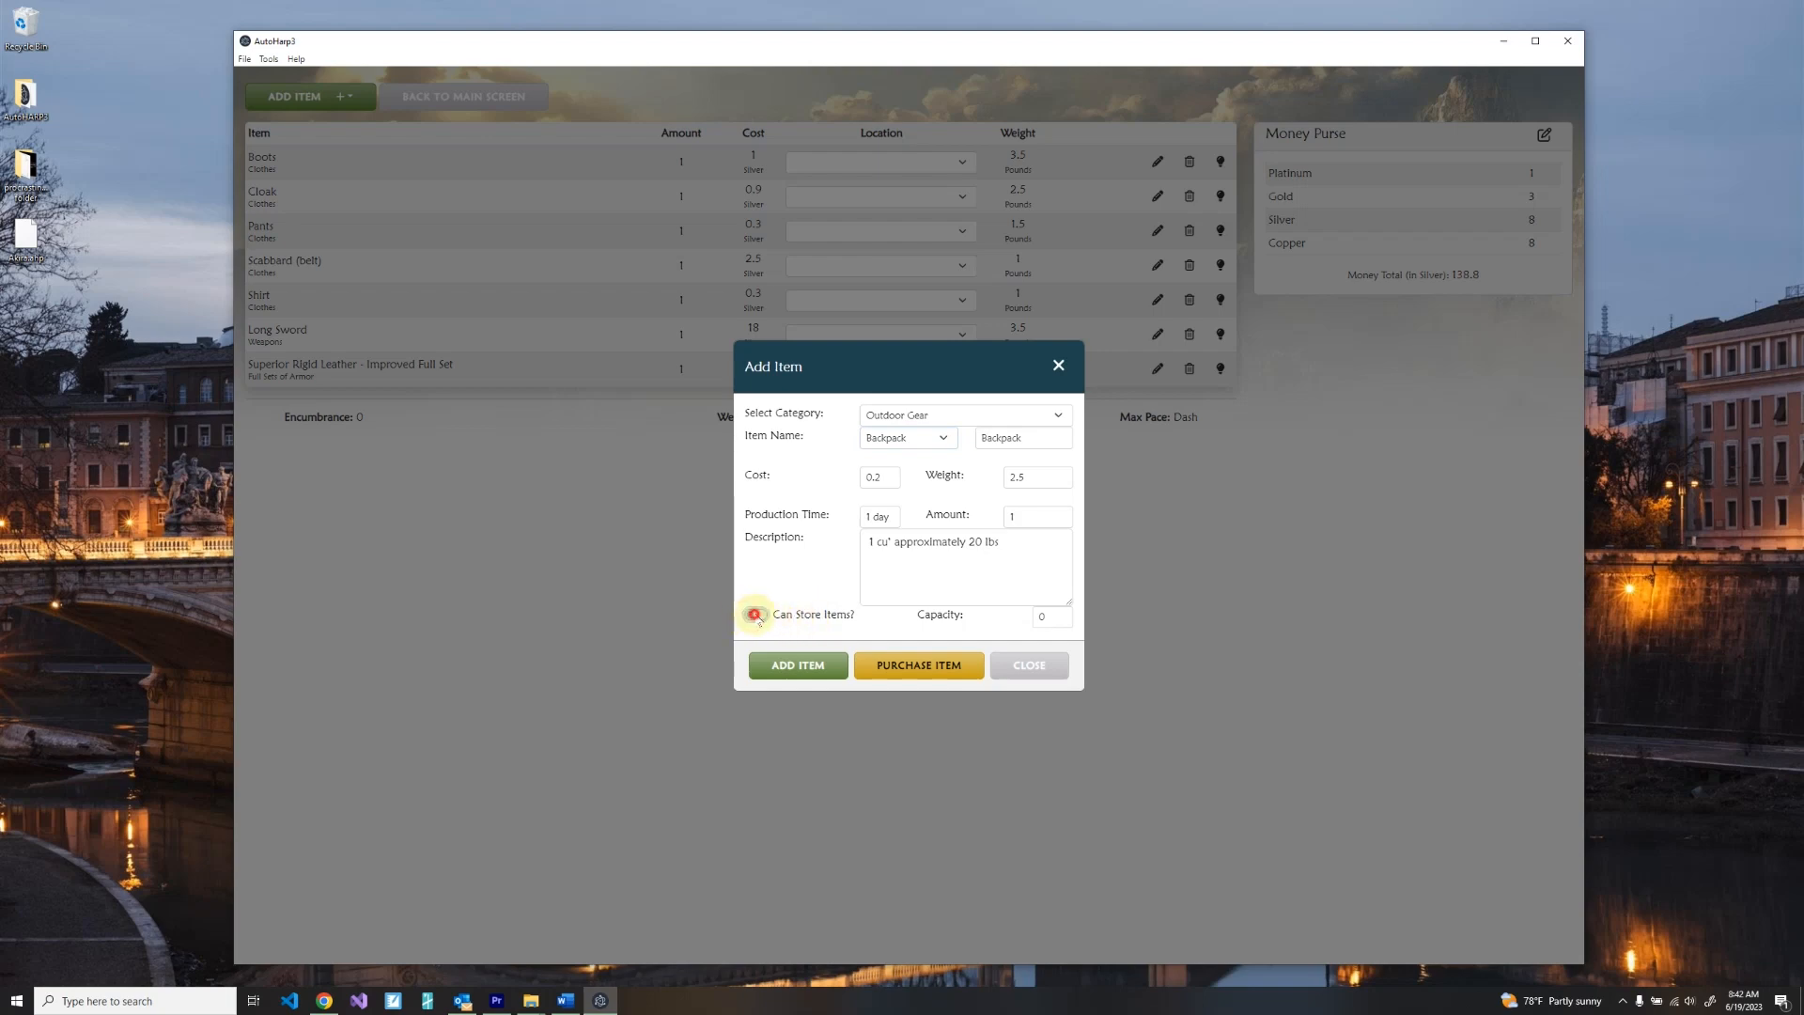
double_click(1040, 616)
click(820, 668)
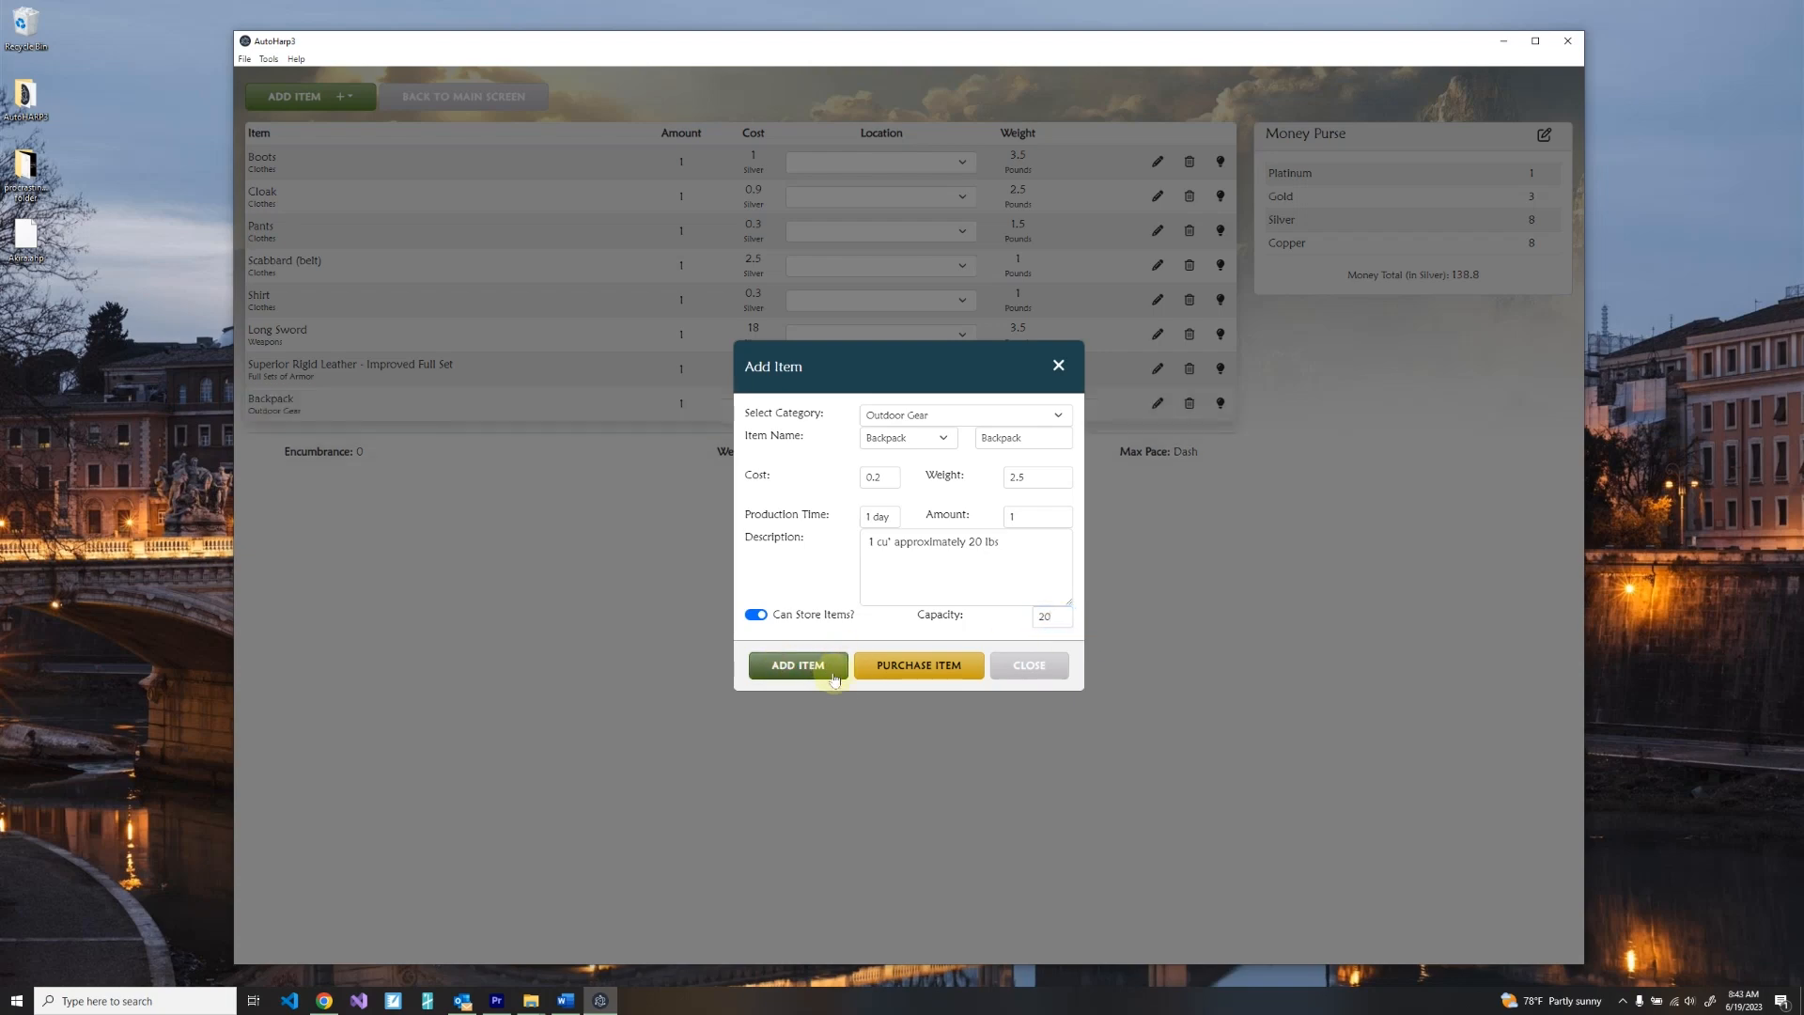
click(1026, 669)
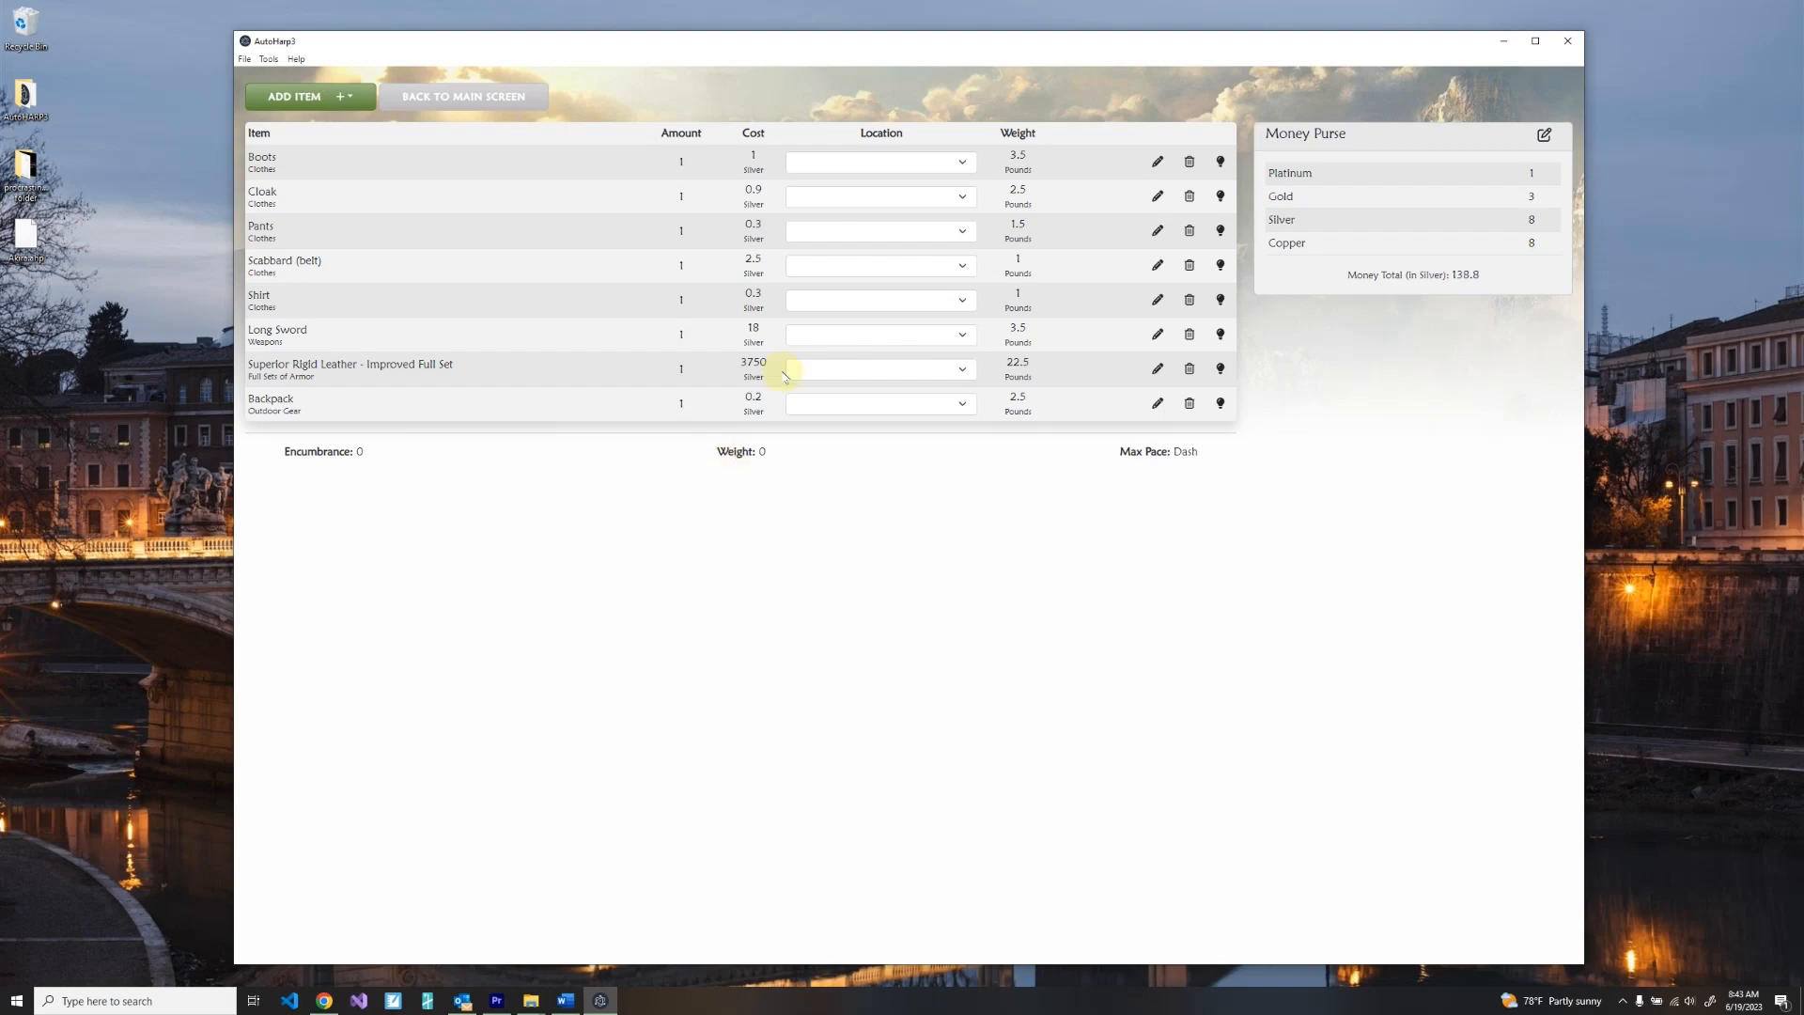
Set the location of the Boots to Feet and of the Cloak to Worn.
click(963, 163)
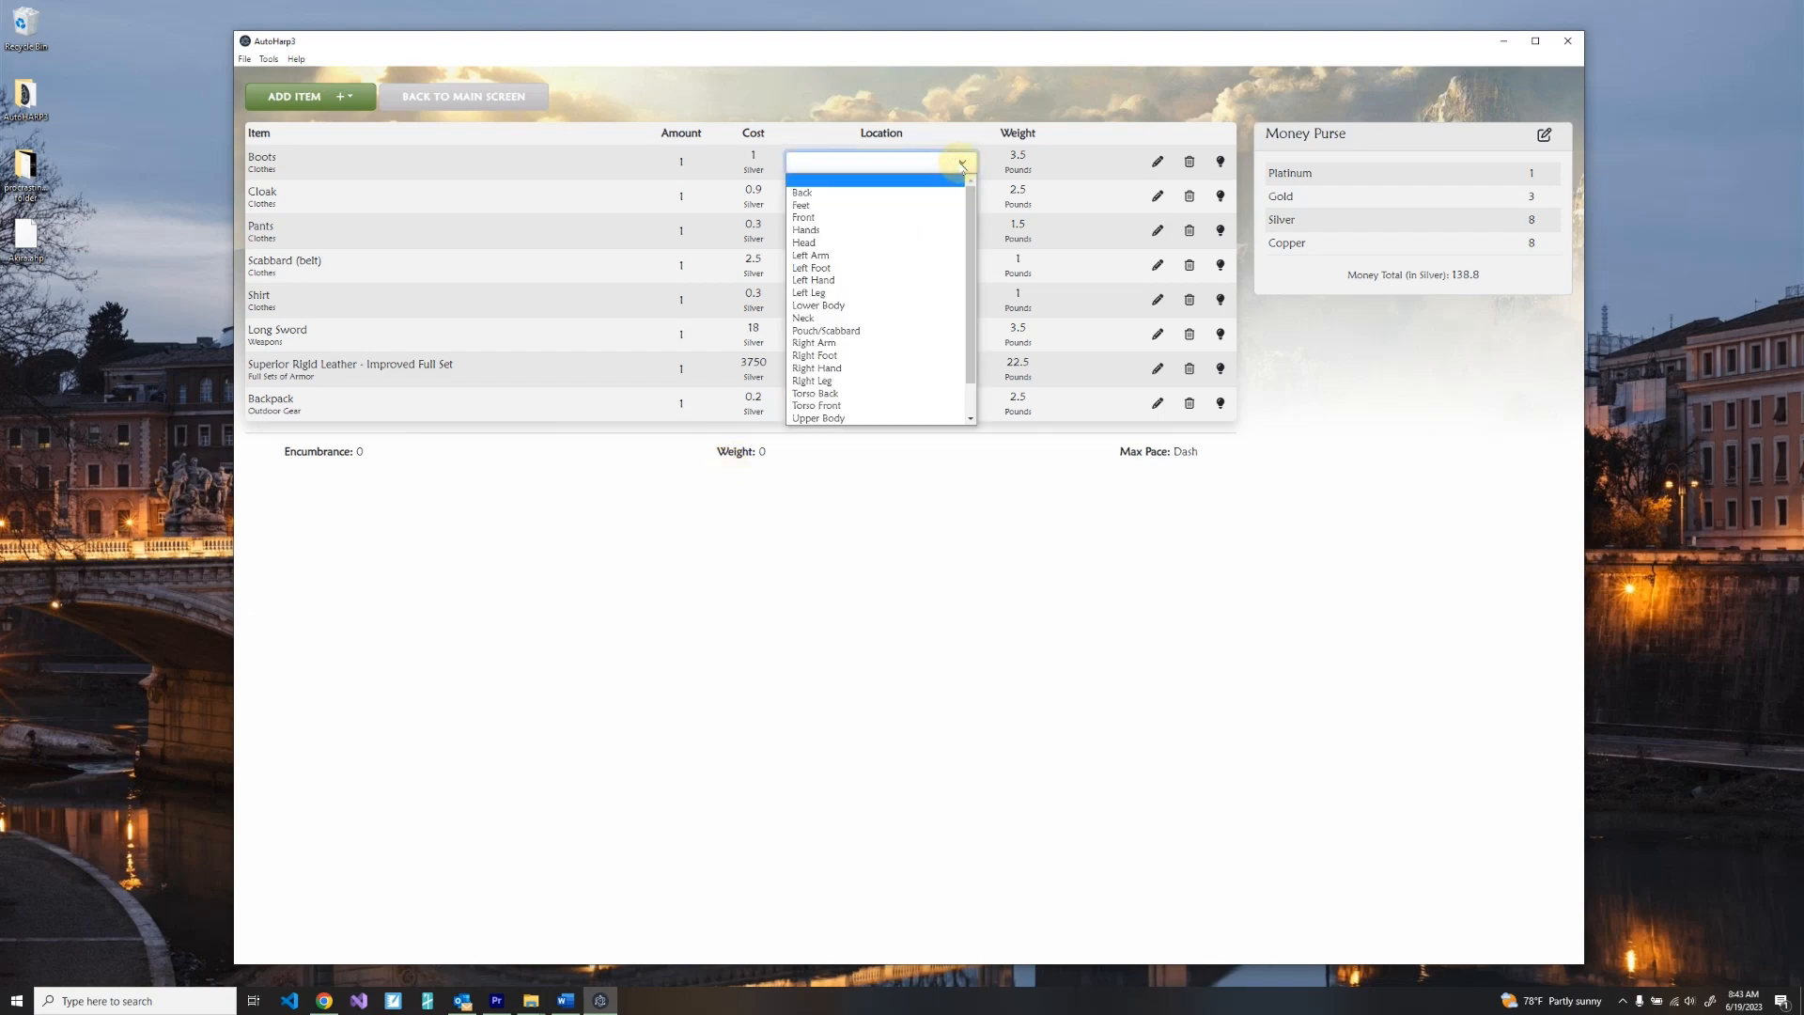
click(935, 205)
click(951, 200)
scroll(926, 419, down, 2)
click(880, 442)
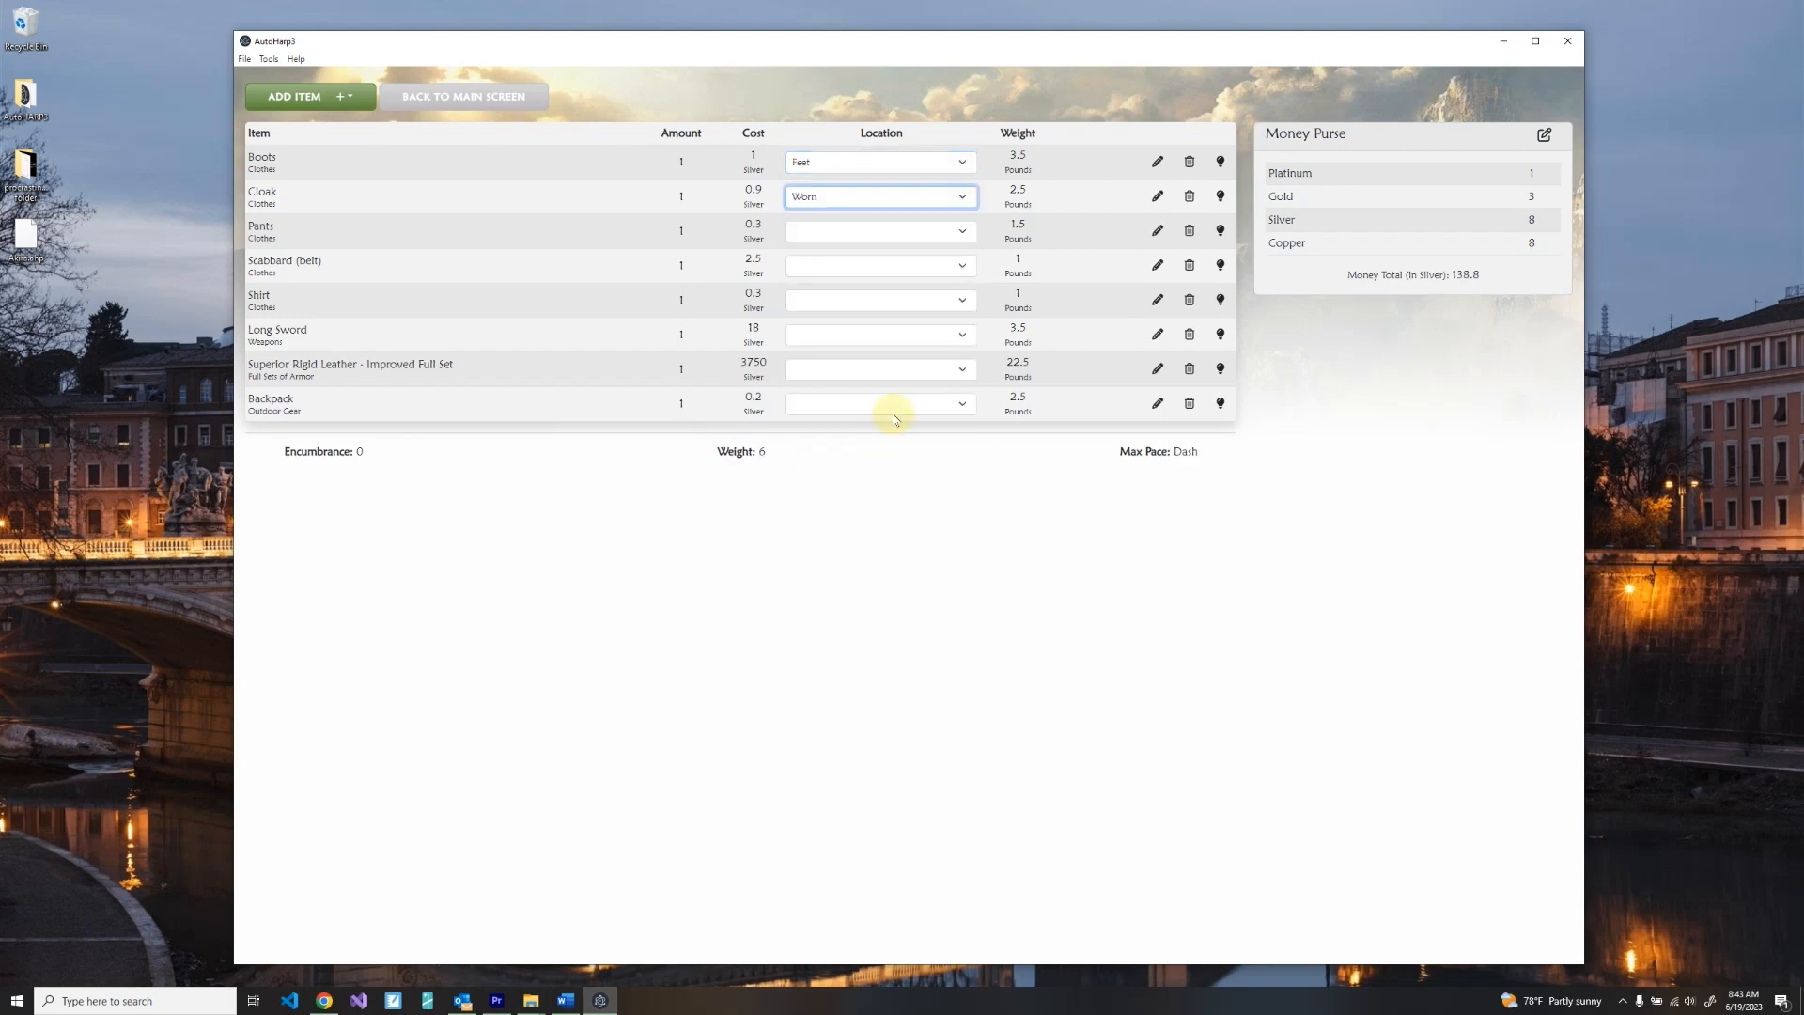
Set the Superior Rigid Leather armor's location to Worn and the Backpack's location to Back.
click(900, 370)
scroll(898, 551, down, 2)
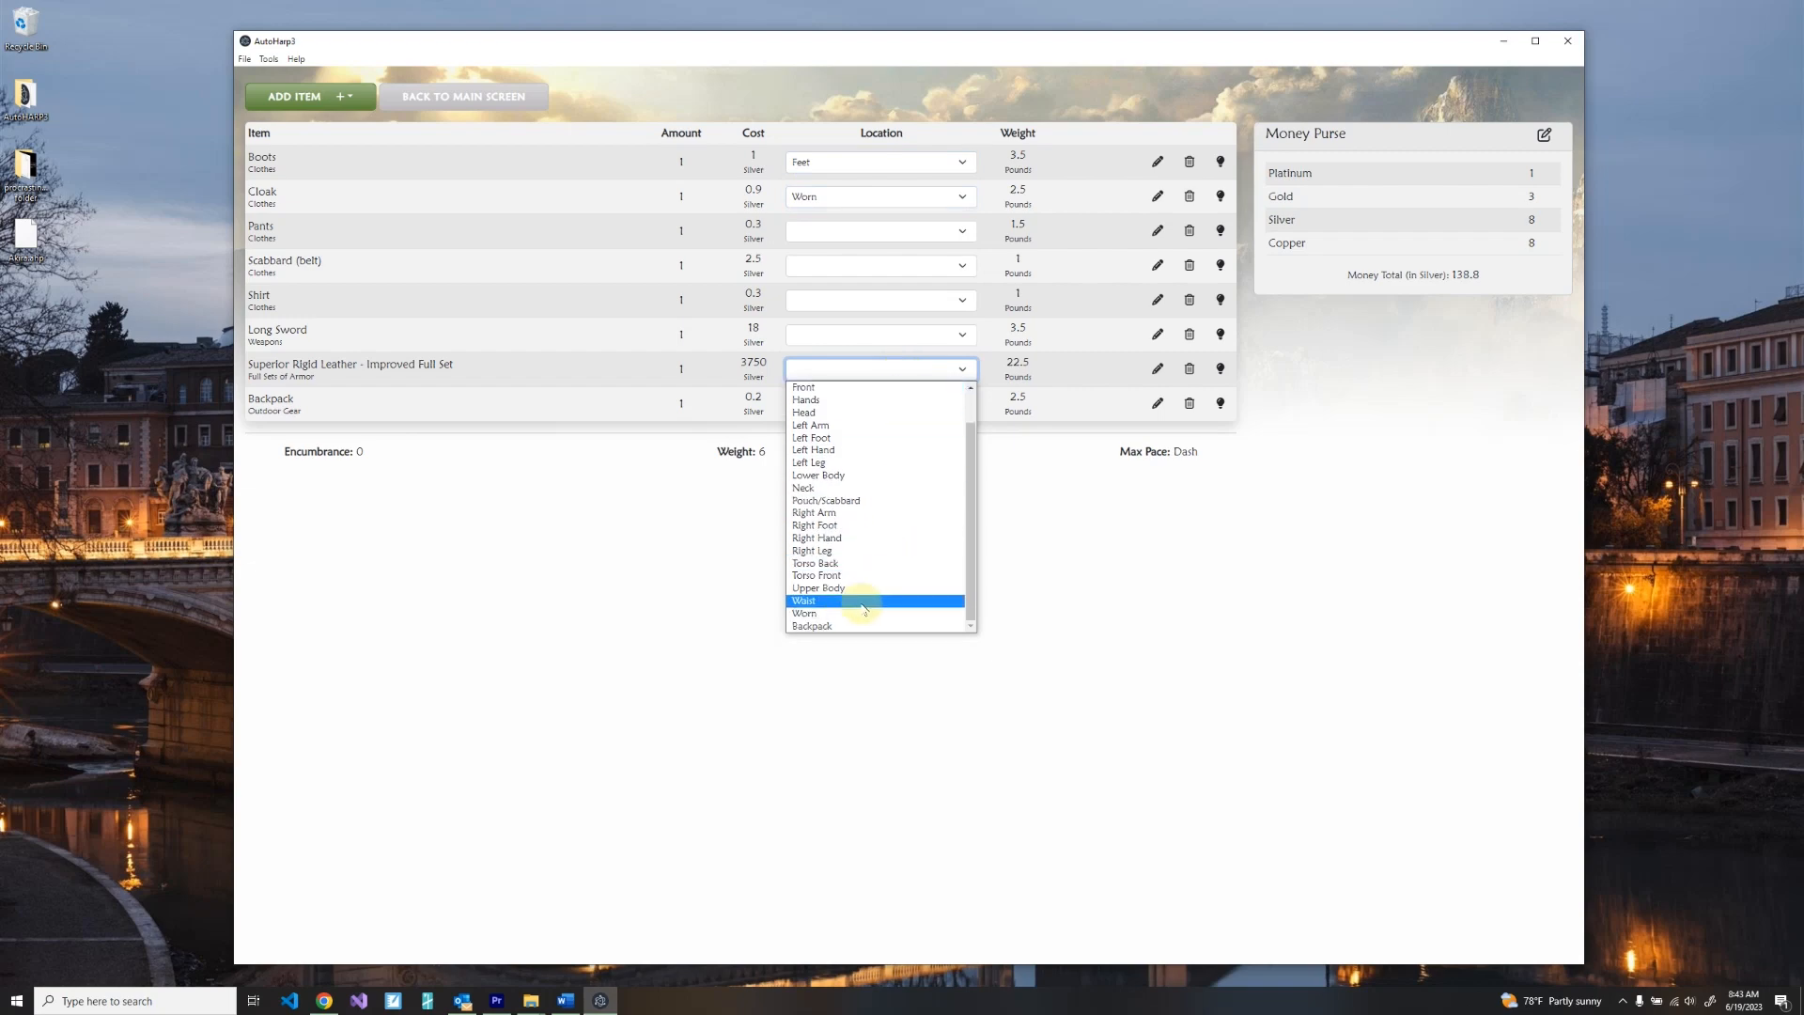
click(860, 612)
click(879, 404)
click(874, 434)
Set the Long Sword's location to Pouch/Scabbard and the Shirt's location to Worn.
click(875, 338)
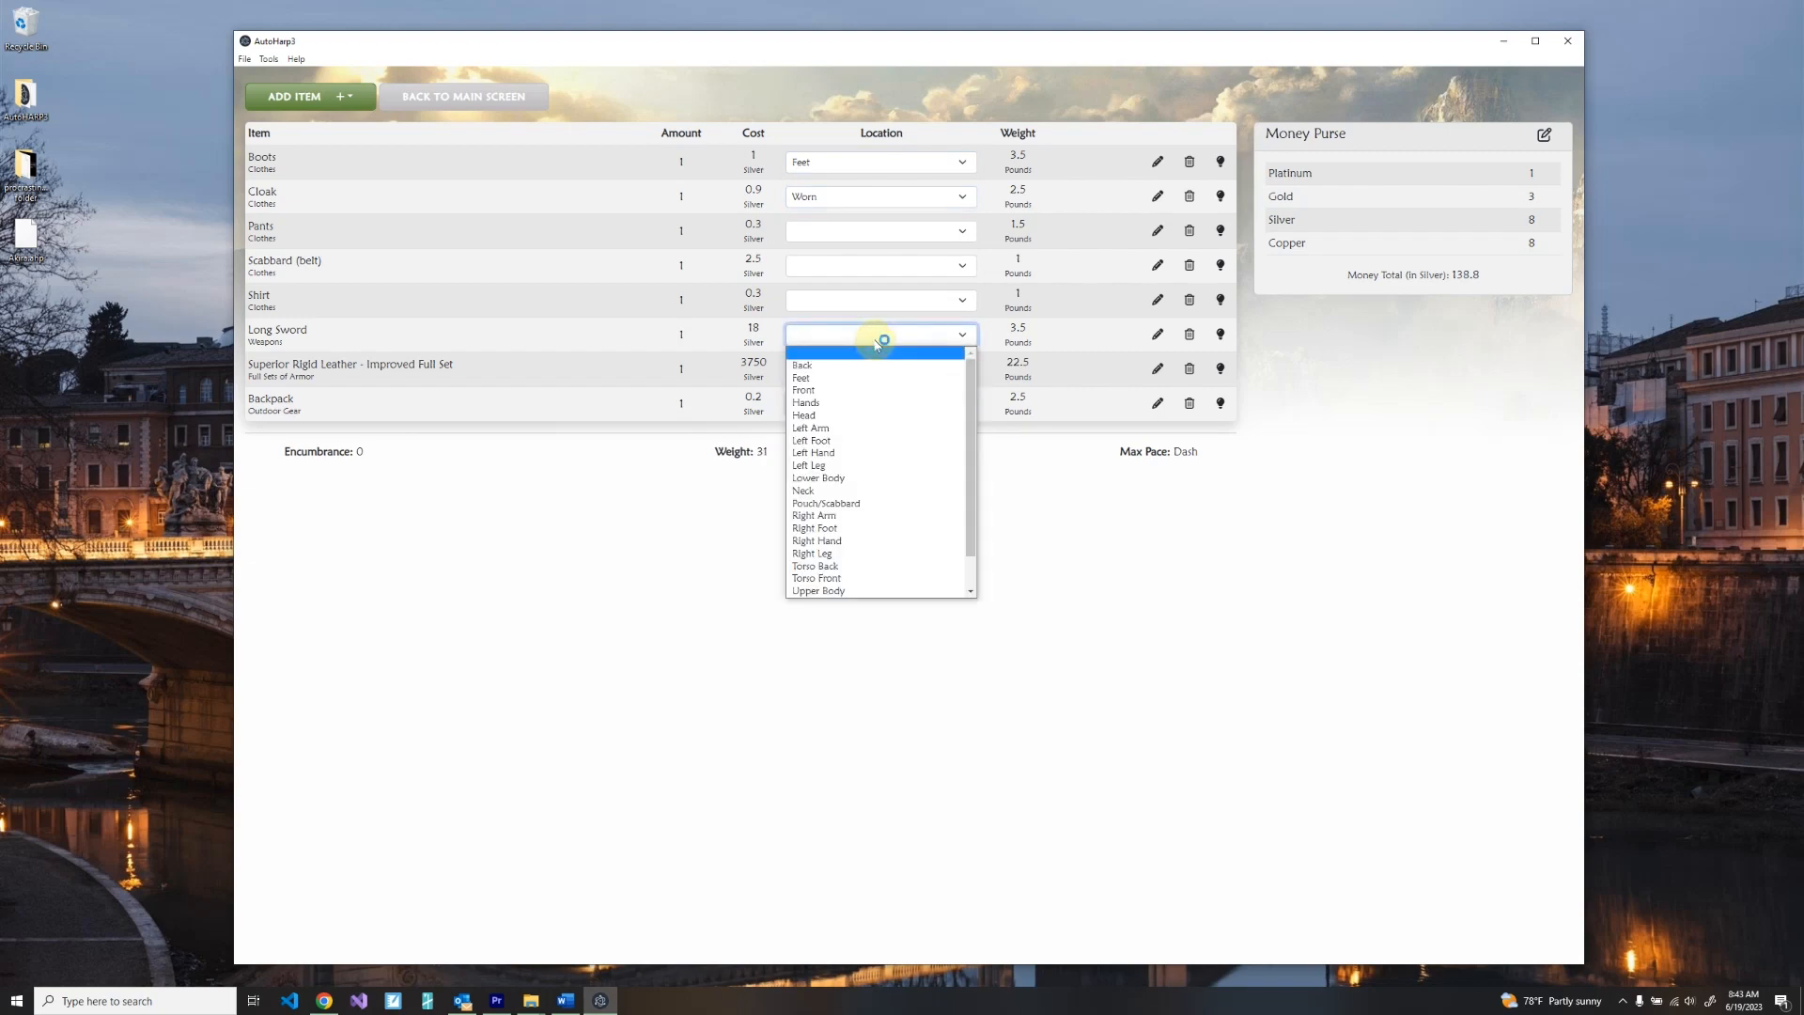
click(827, 503)
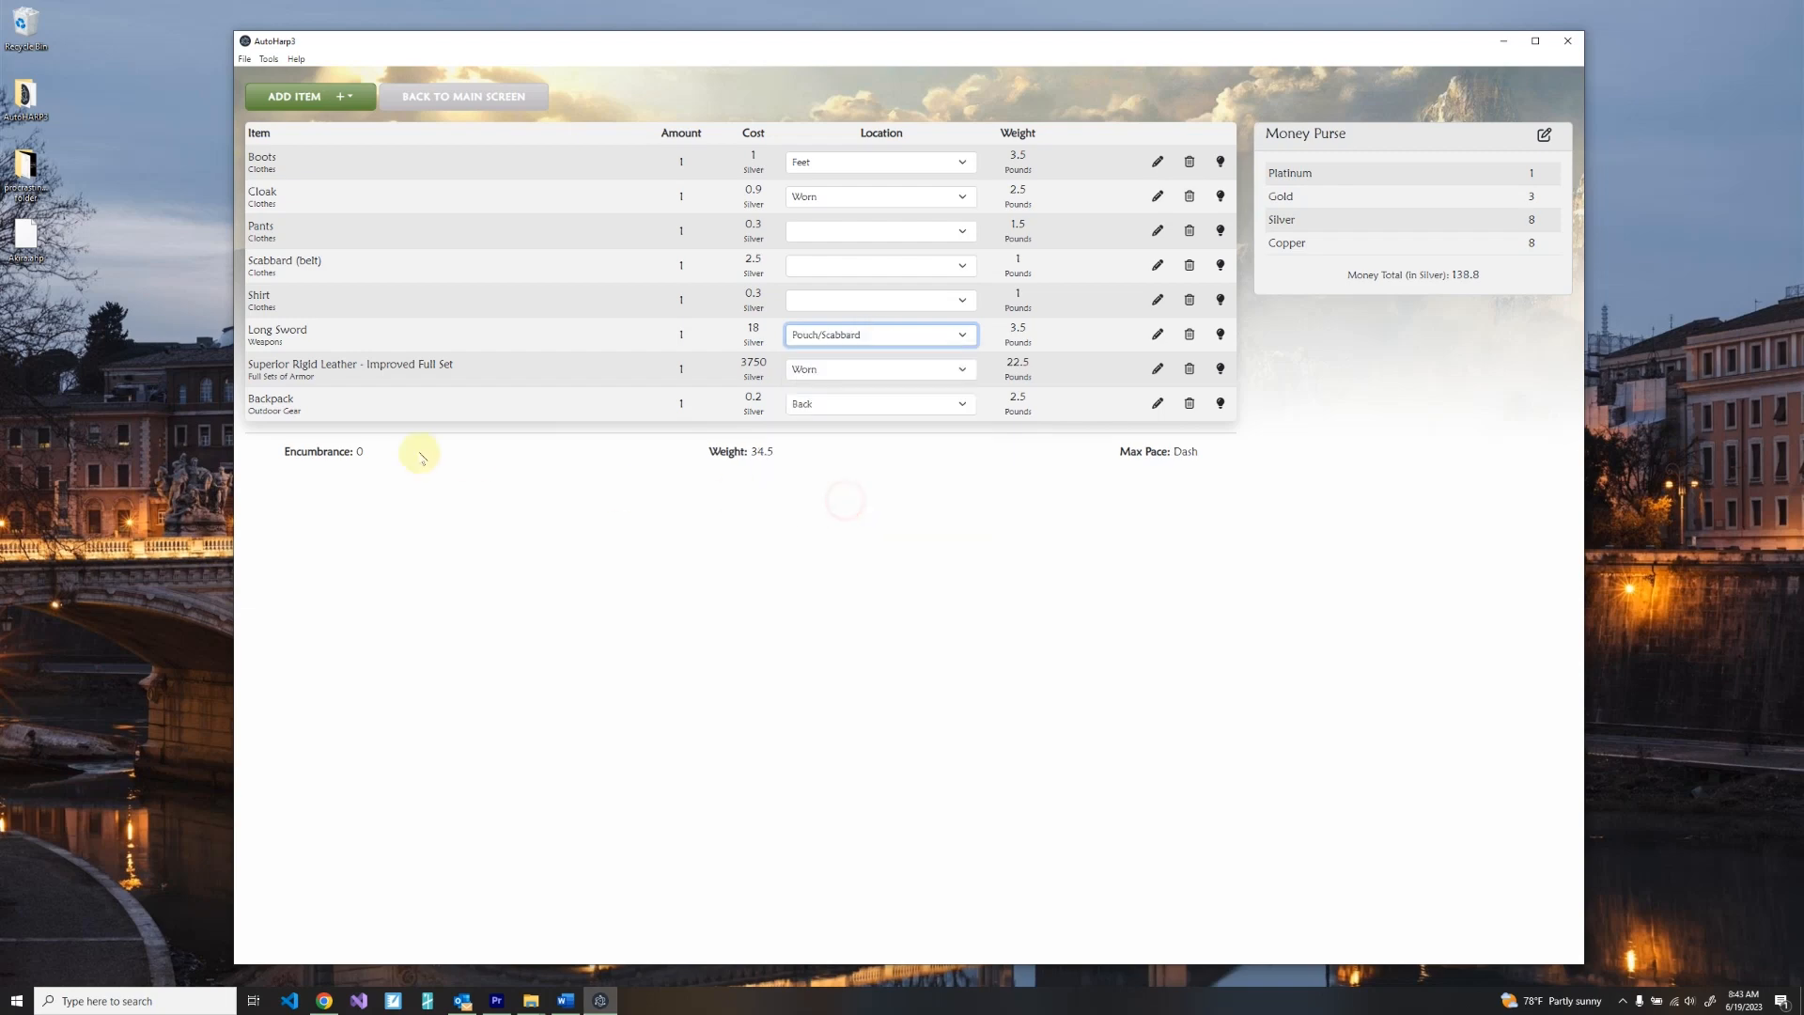
click(841, 303)
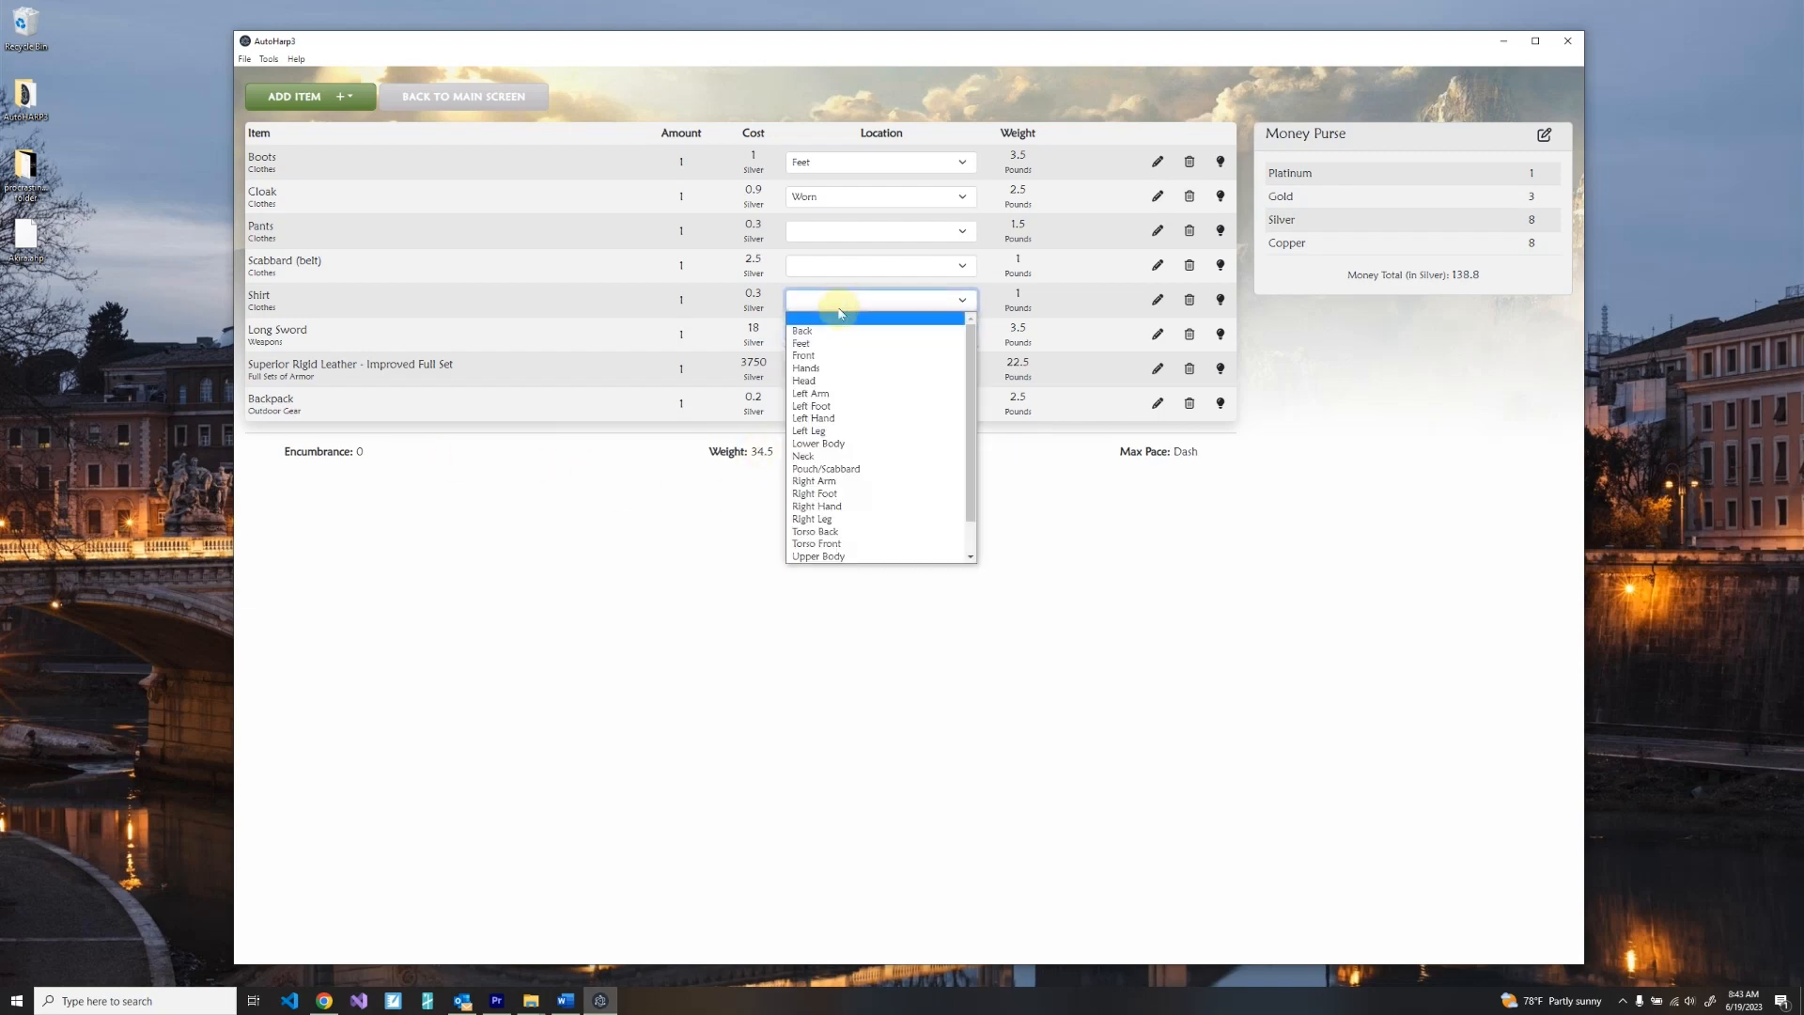
scroll(818, 451, down, 2)
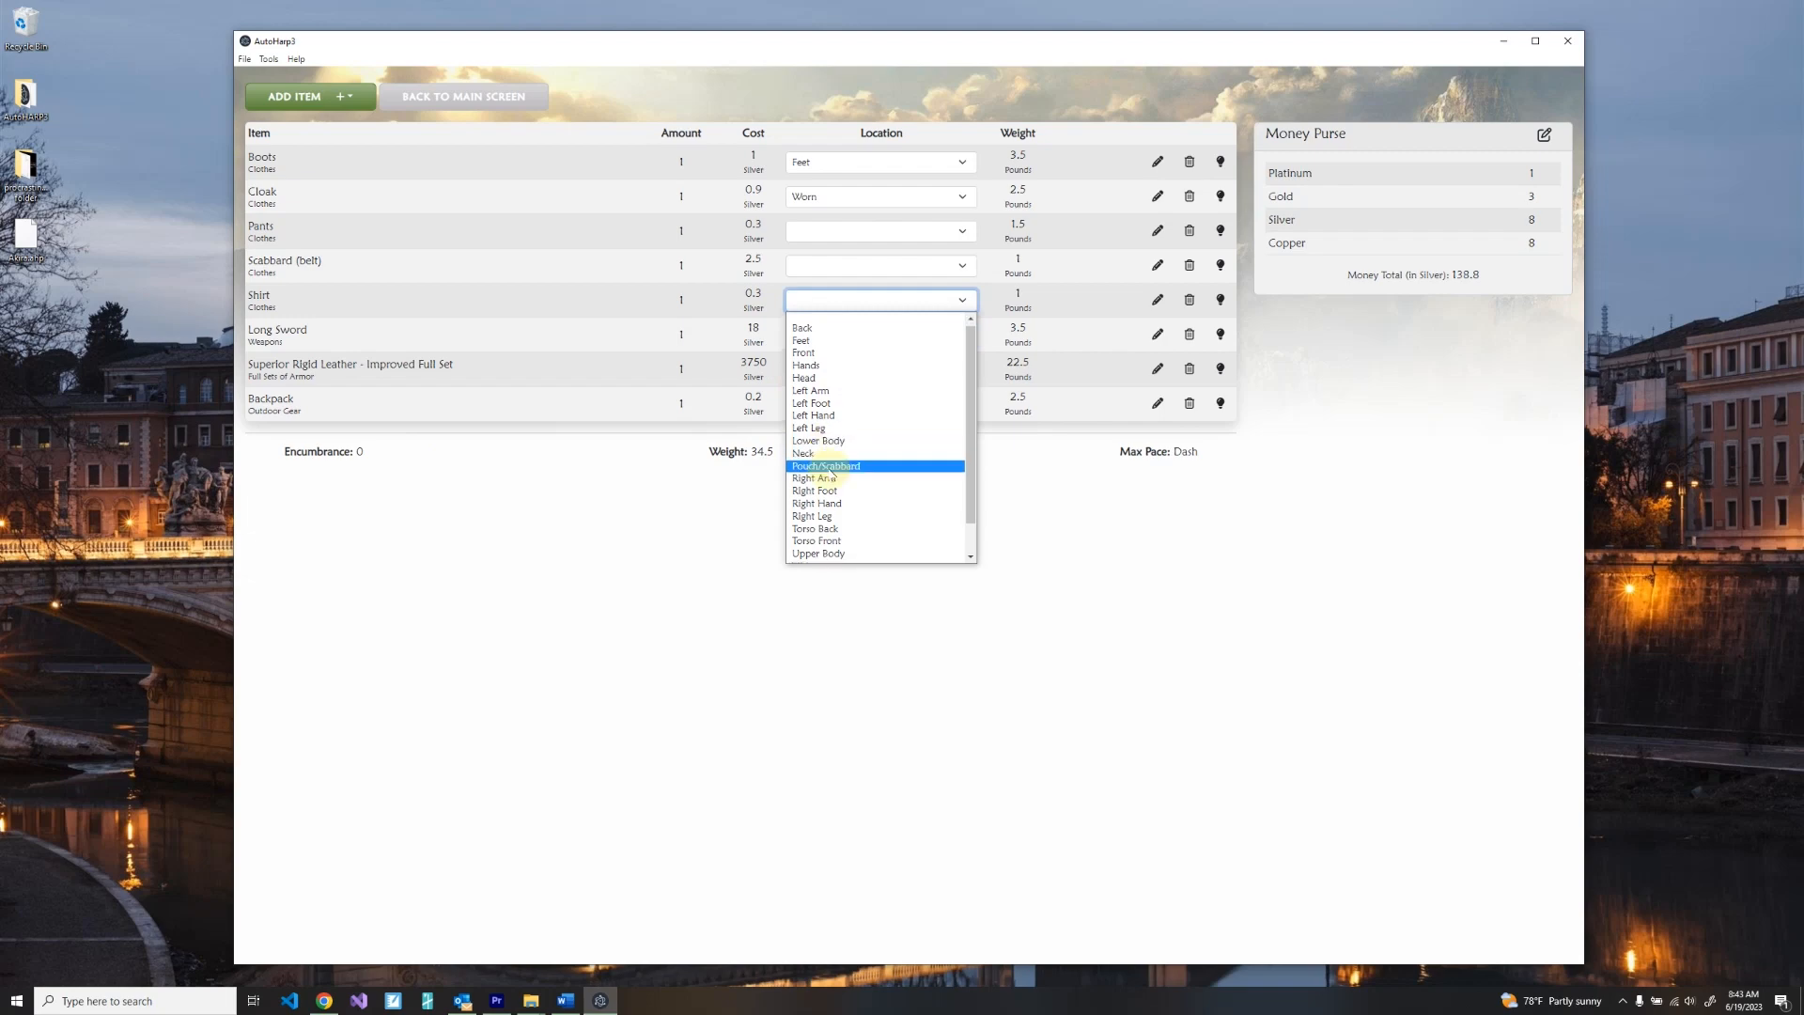
click(815, 547)
Set the Scabbard (belt) location to Worn and return to the main character screen.
click(818, 266)
scroll(825, 488, down, 3)
click(832, 506)
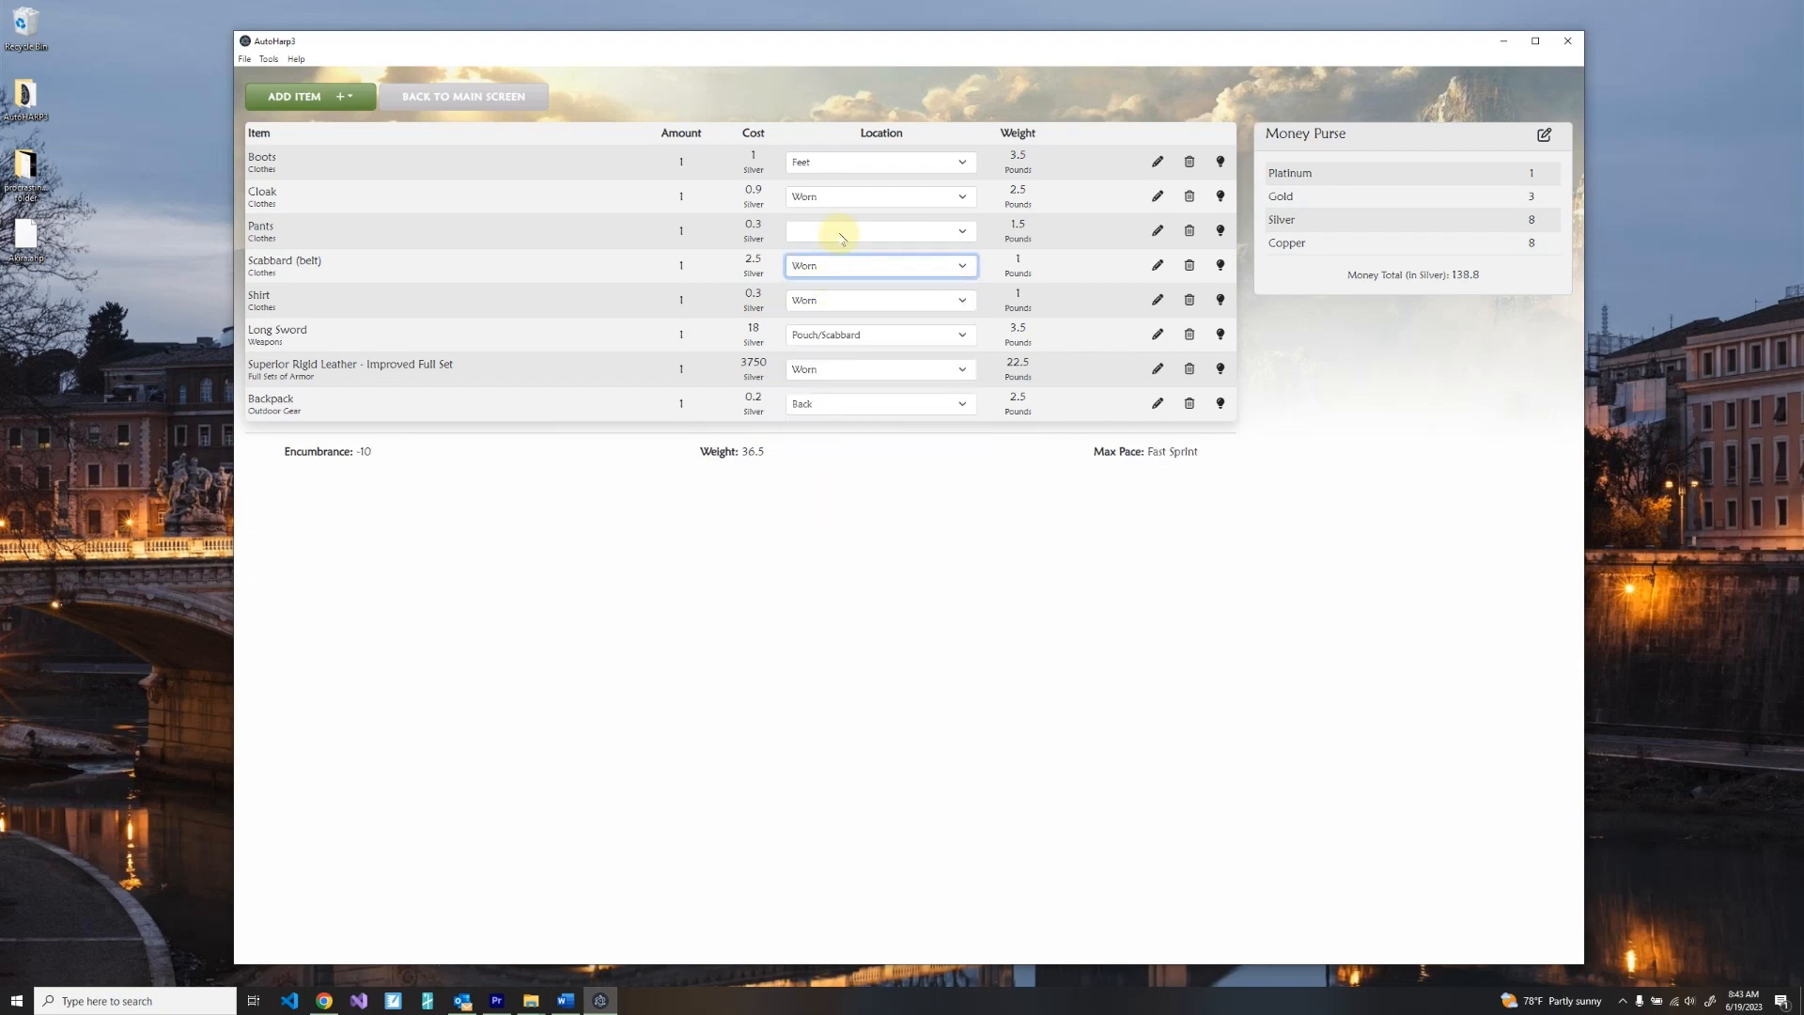
click(505, 95)
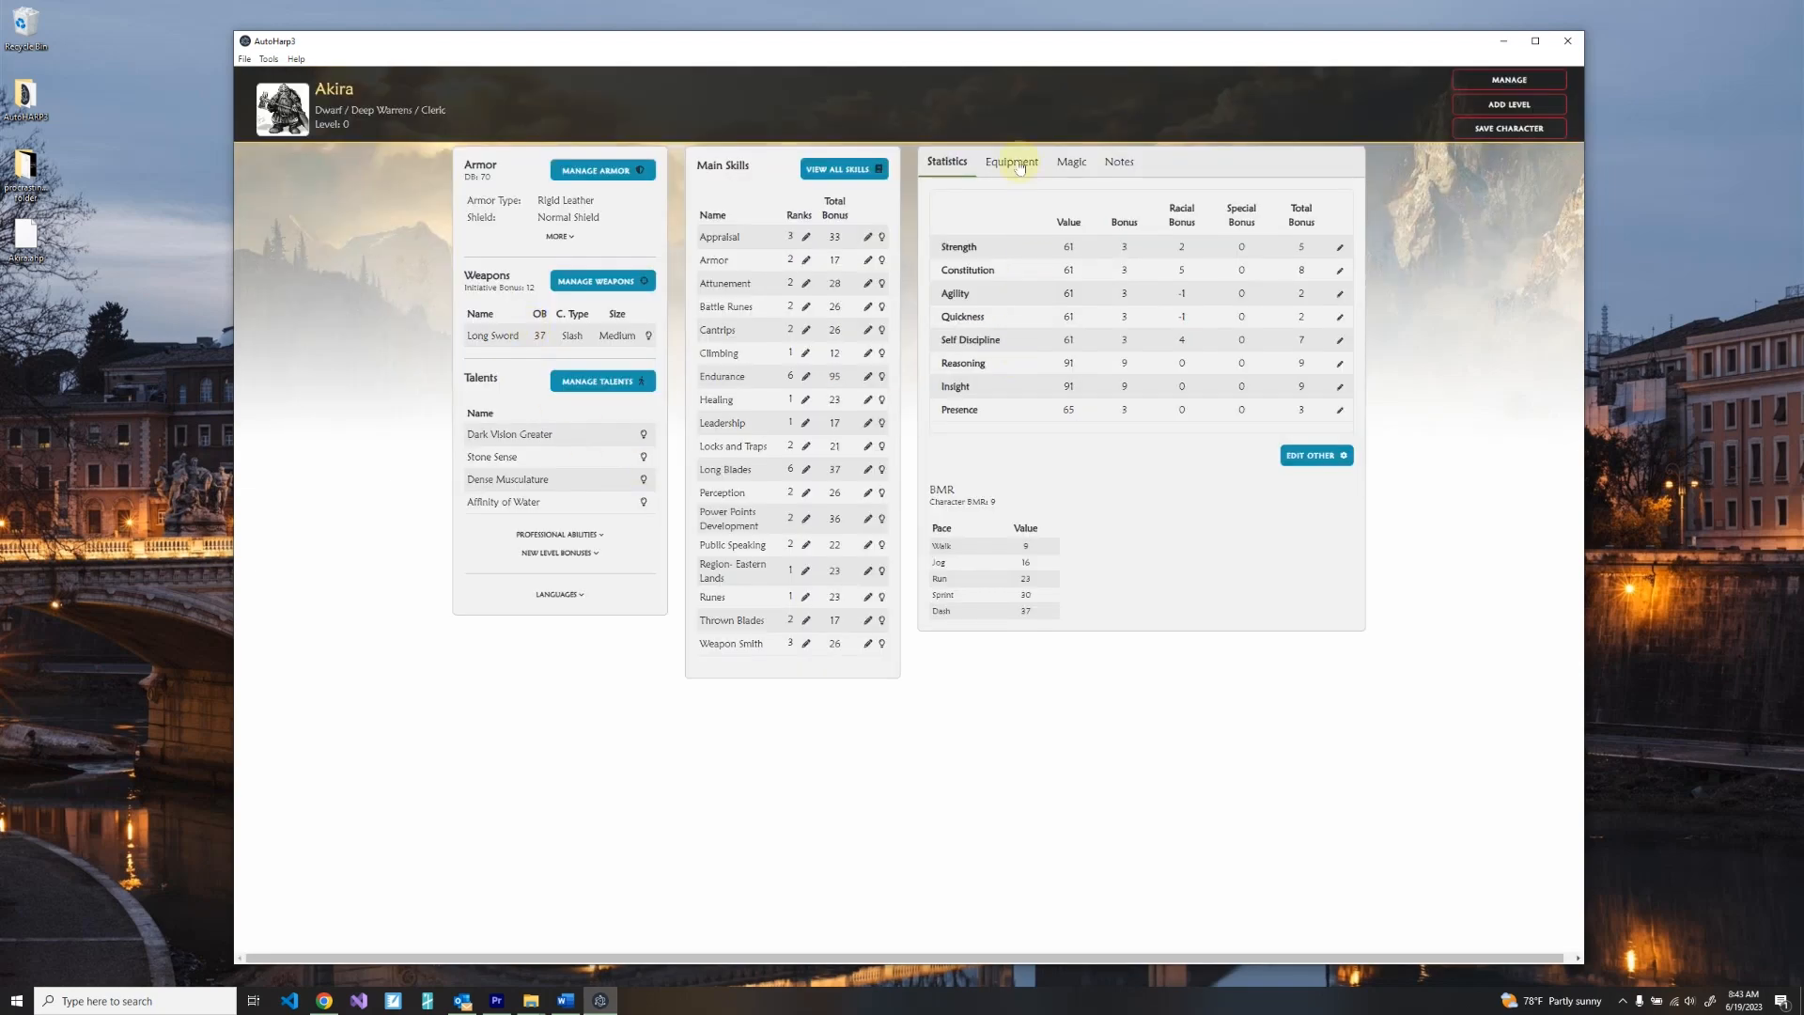
Review the character's equipment list and the Backpack's item details without changing them, and view the magic section.
click(1018, 162)
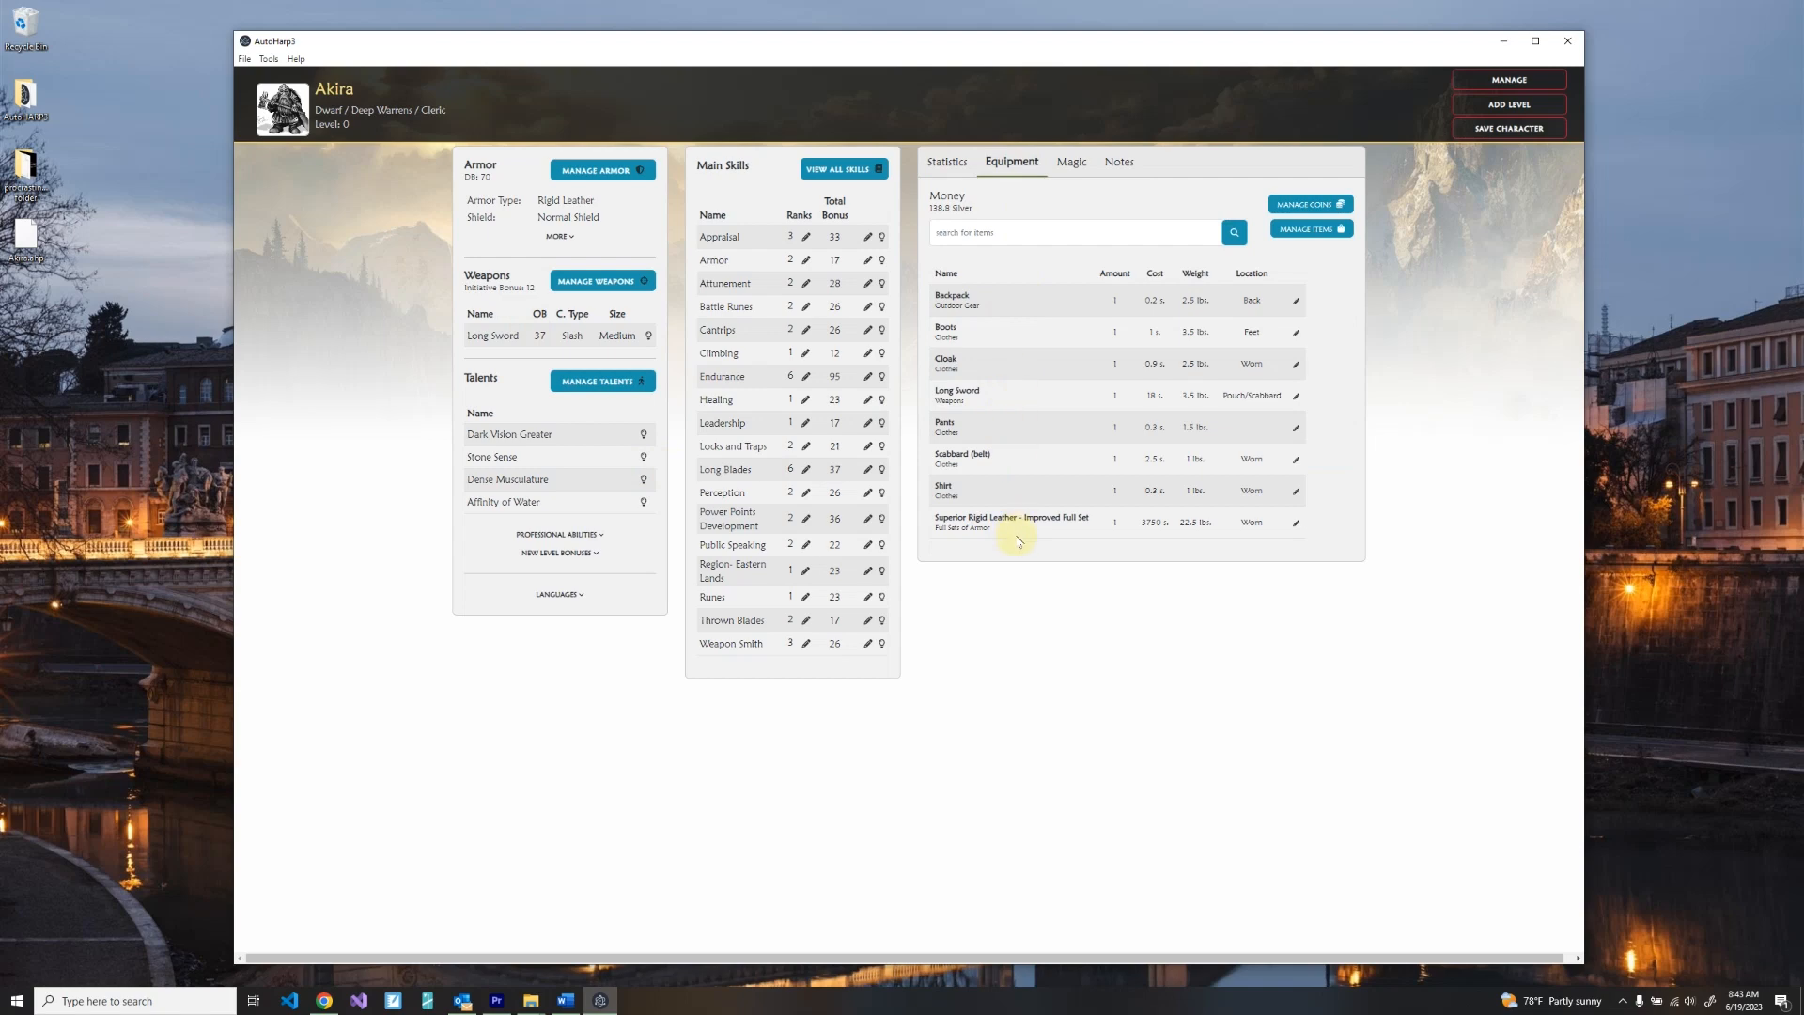
click(1296, 301)
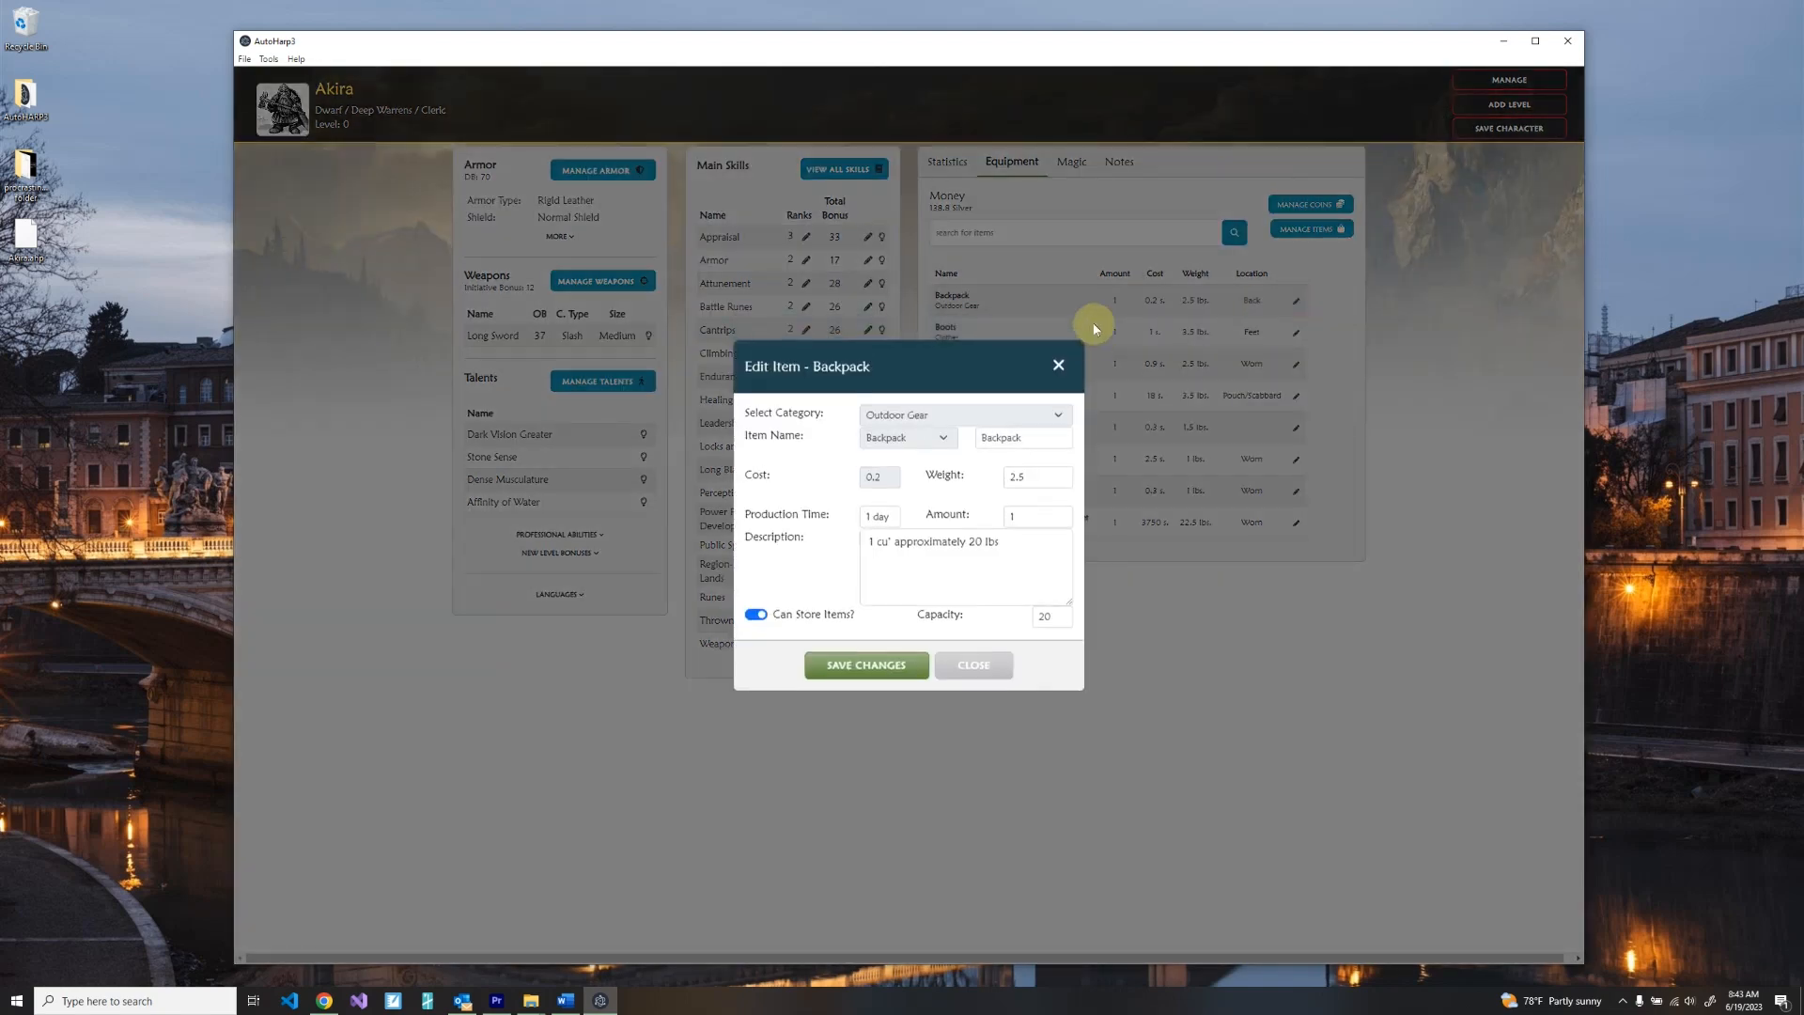
click(972, 664)
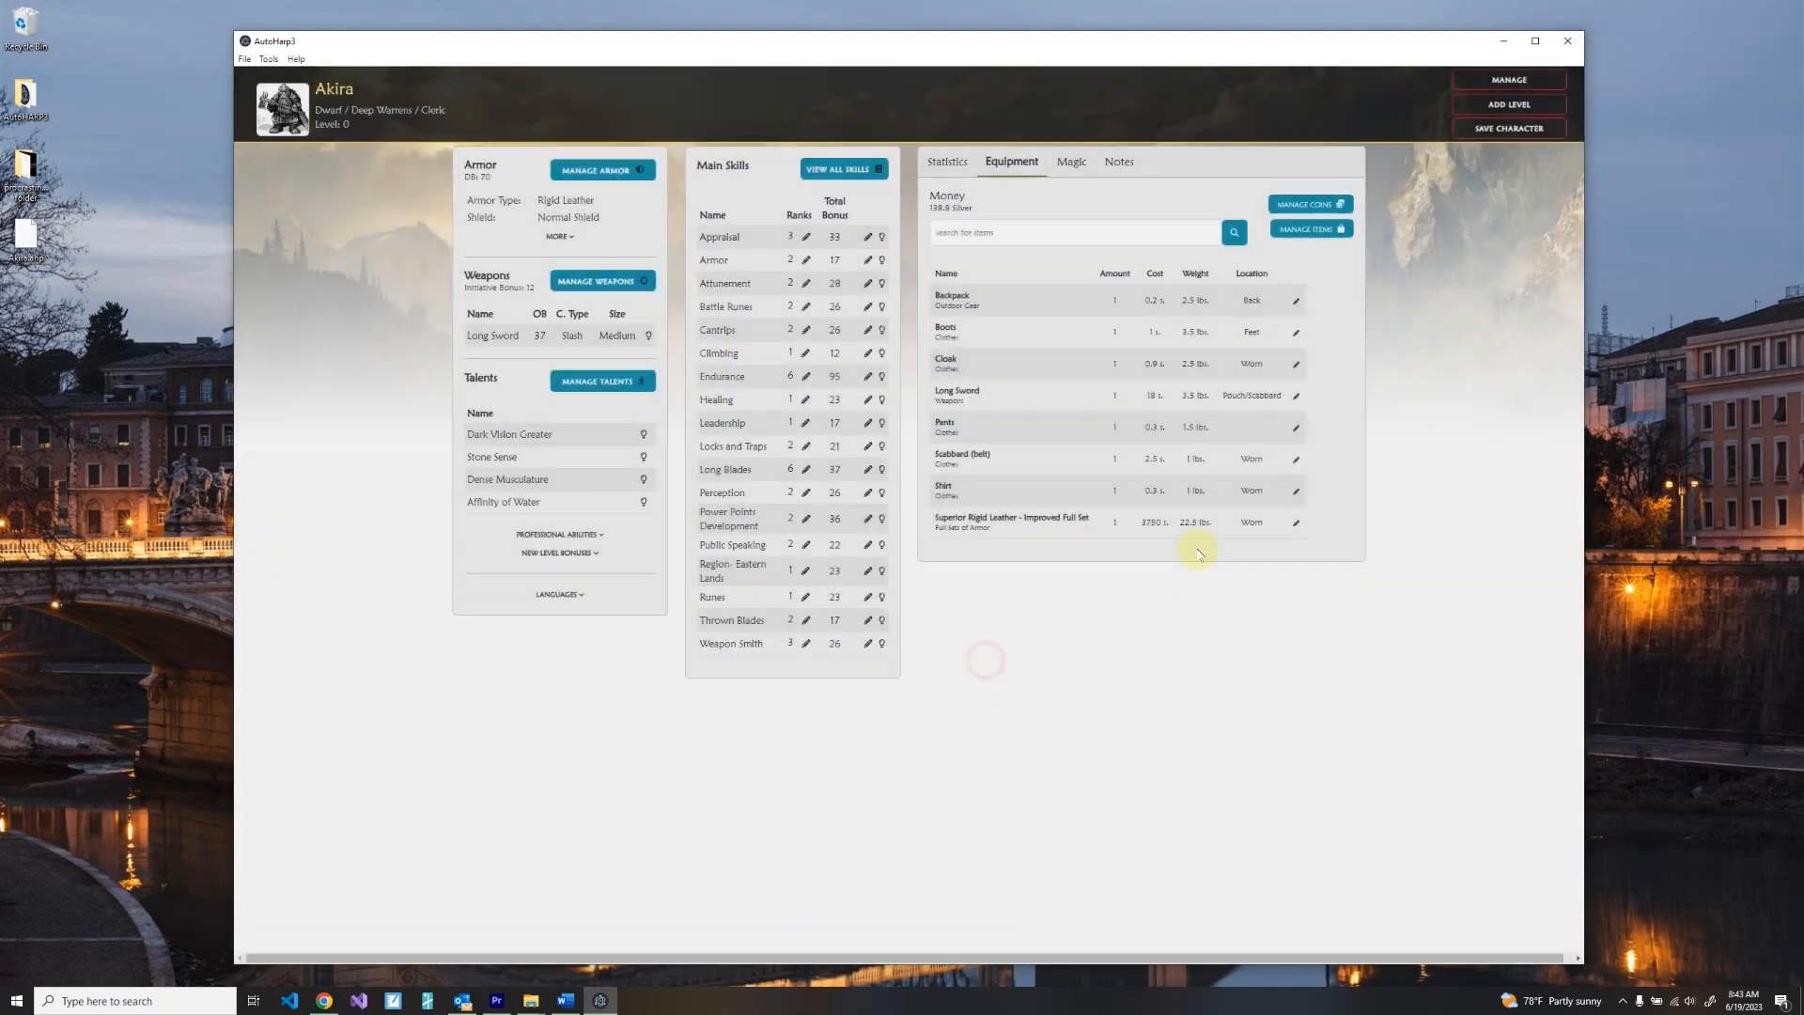
click(1081, 165)
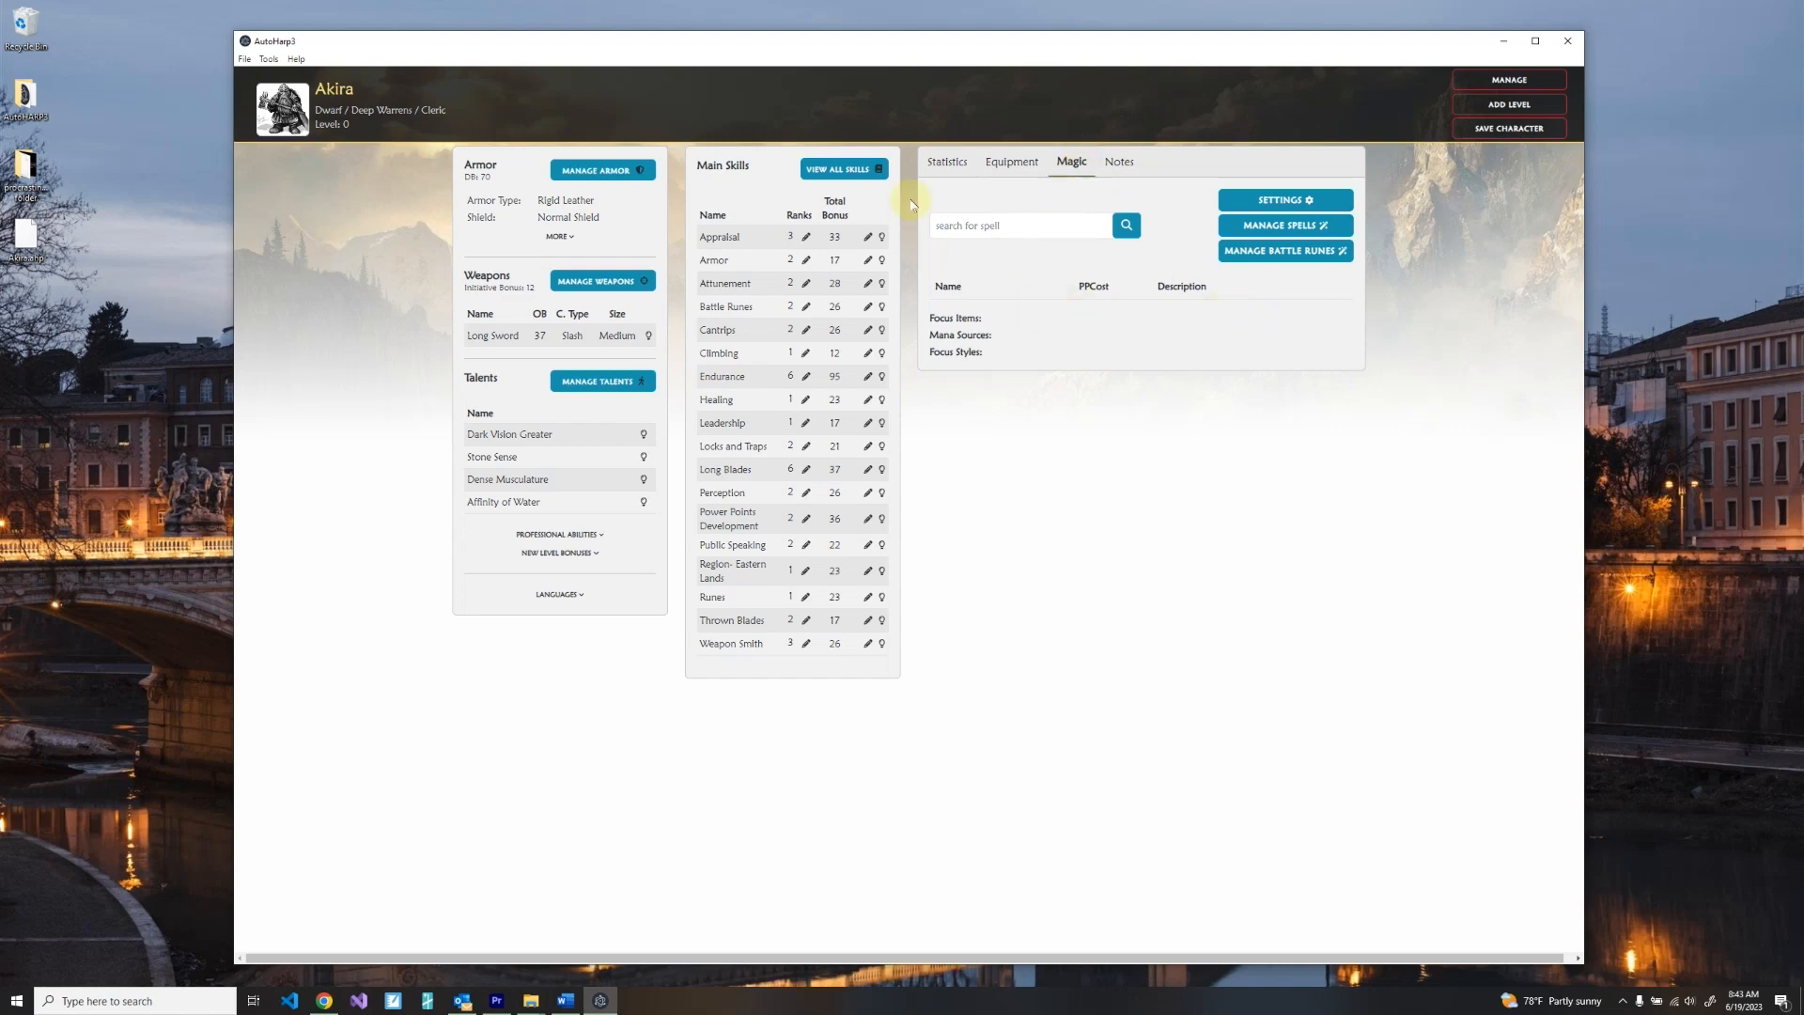
Give the Bless - Cleric spell under Spell Casting in Mystical Arts 3 purchased ranks and return to the main character screen.
click(816, 174)
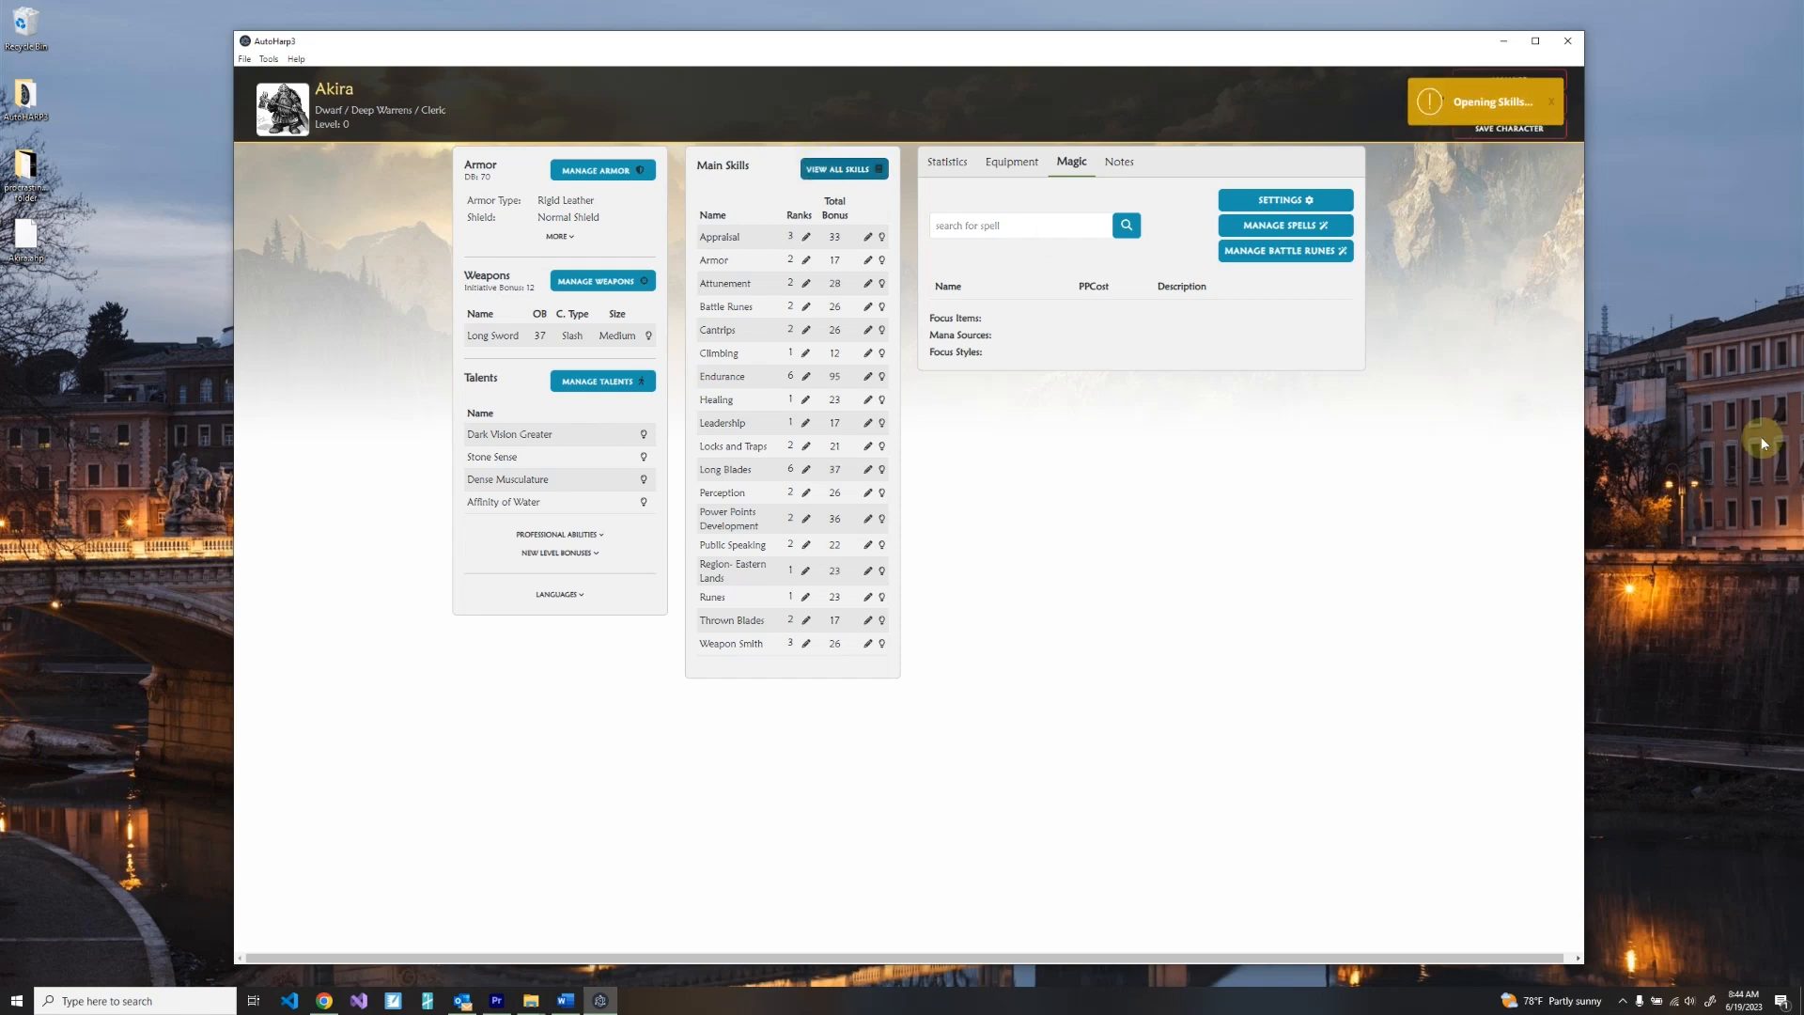
click(578, 786)
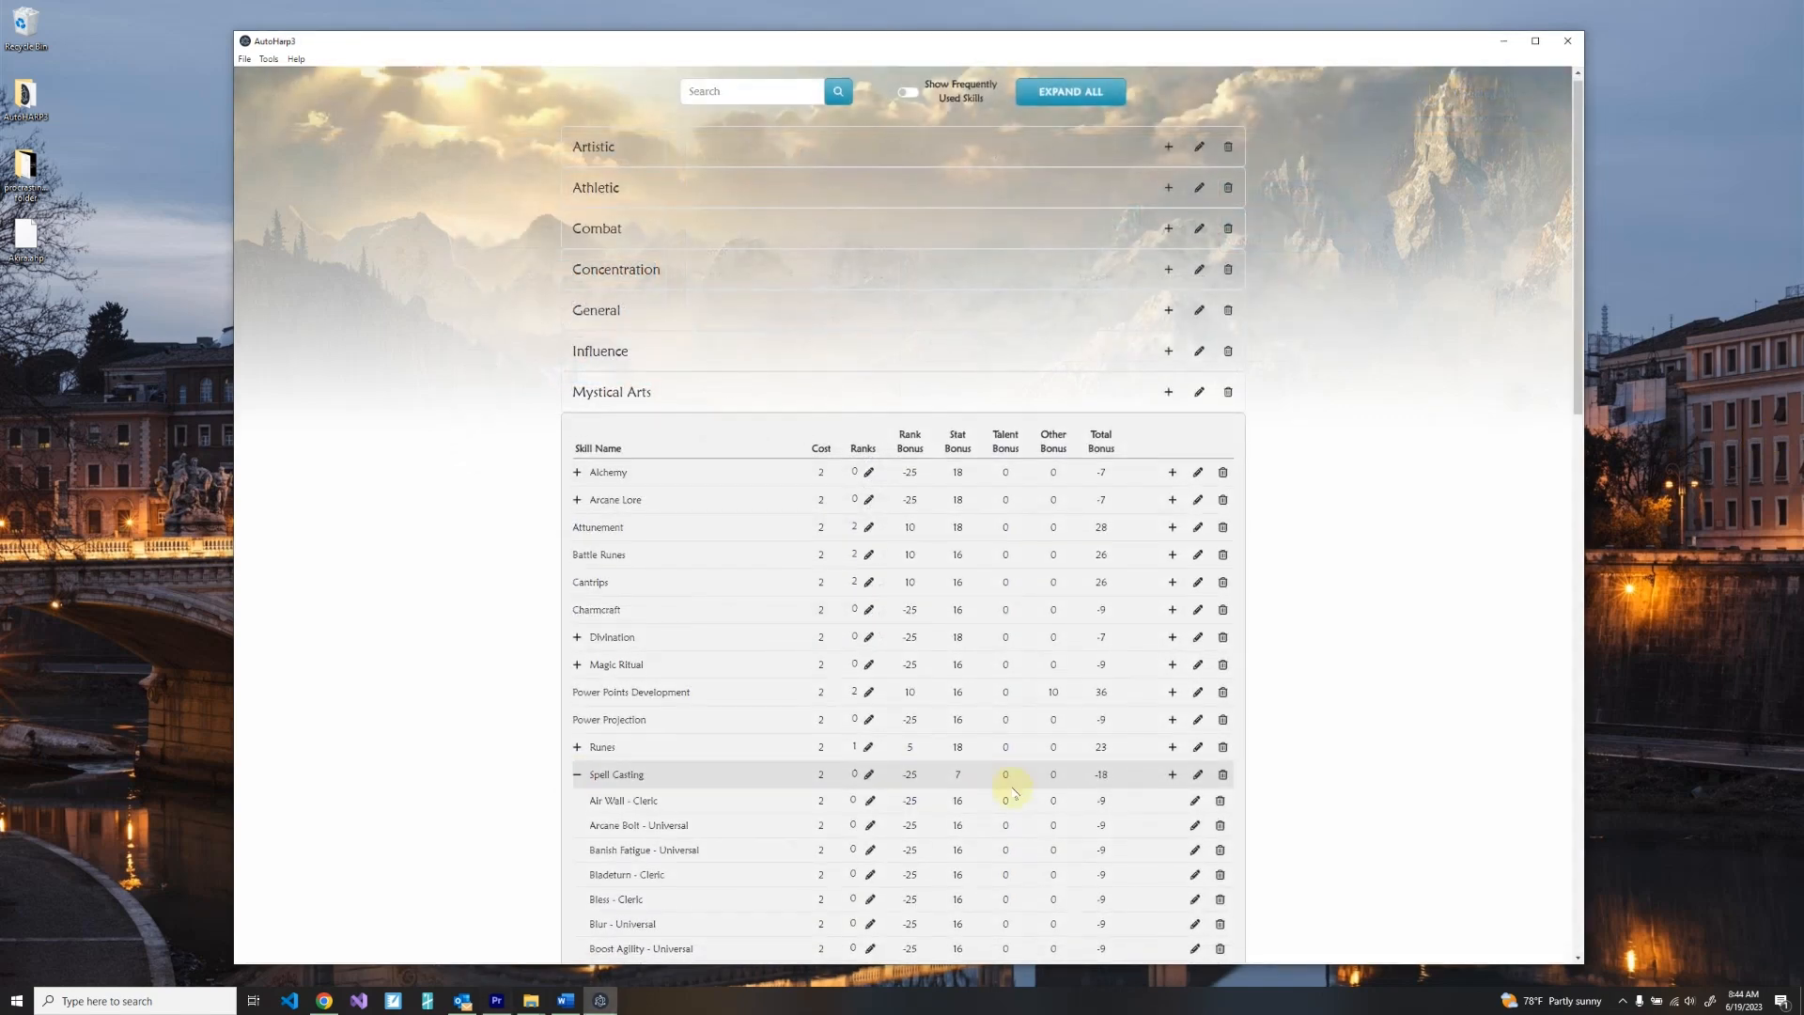
scroll(1006, 786, down, 3)
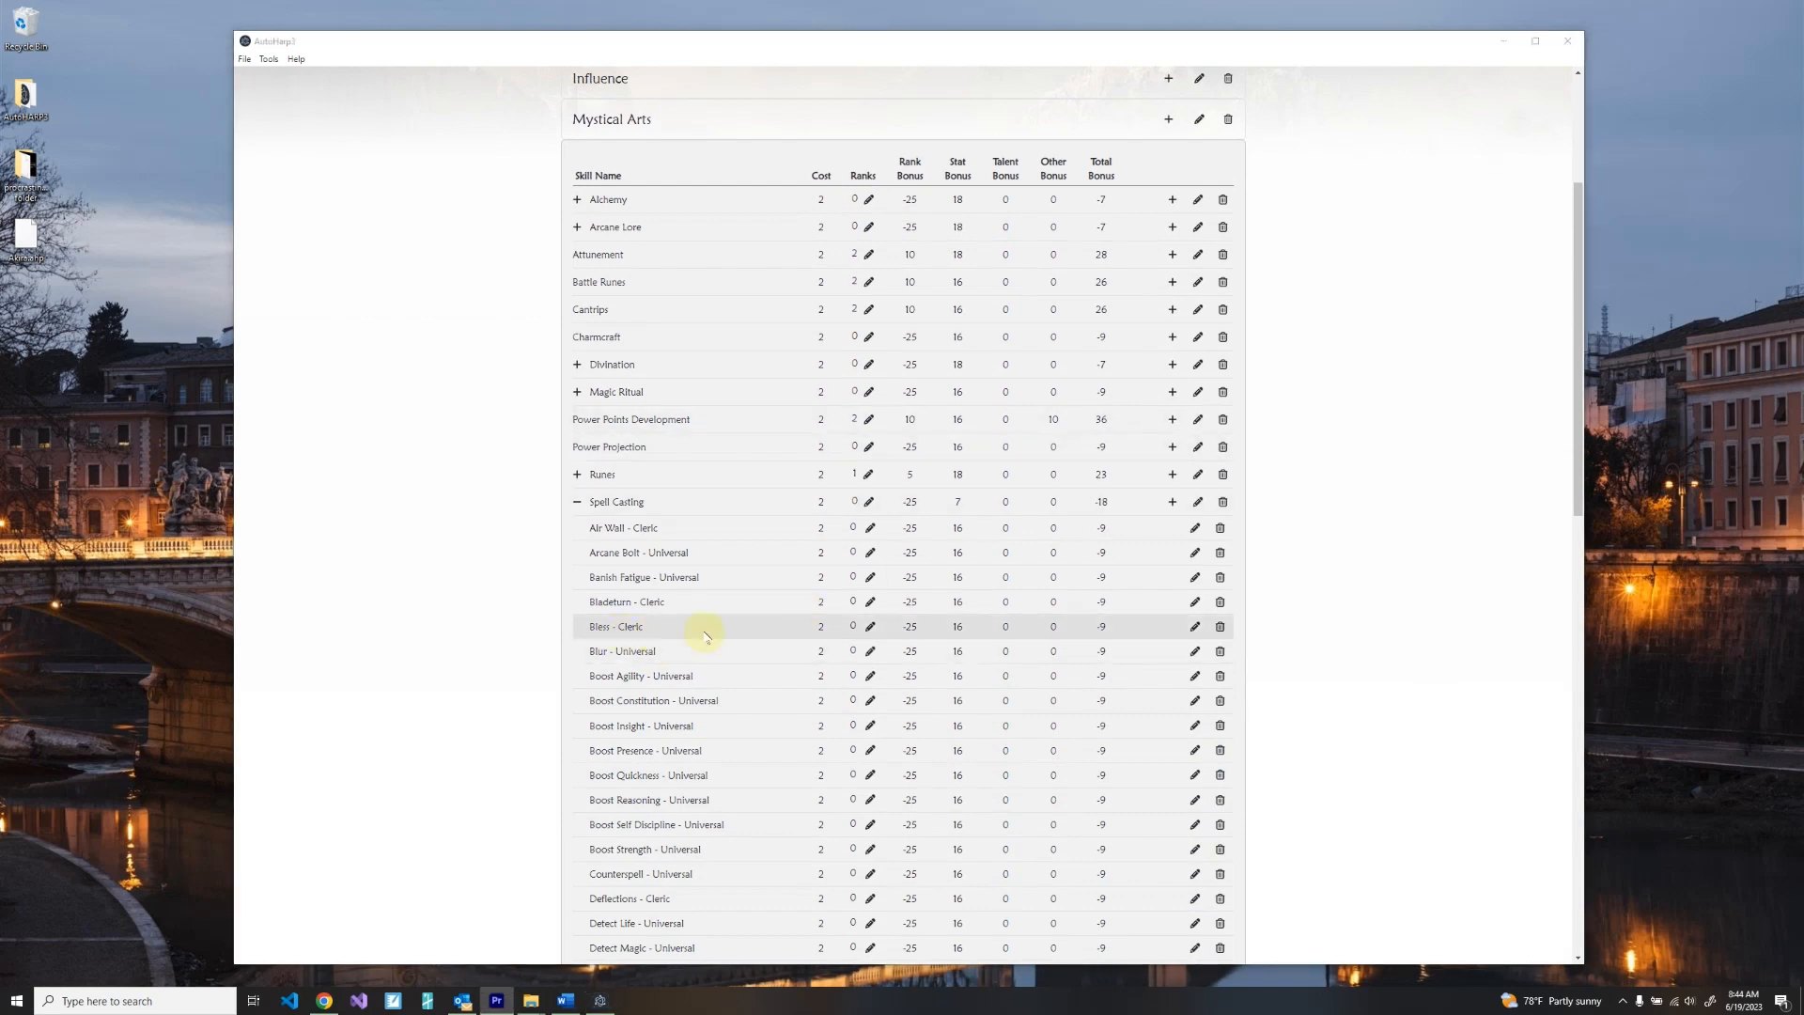
click(871, 629)
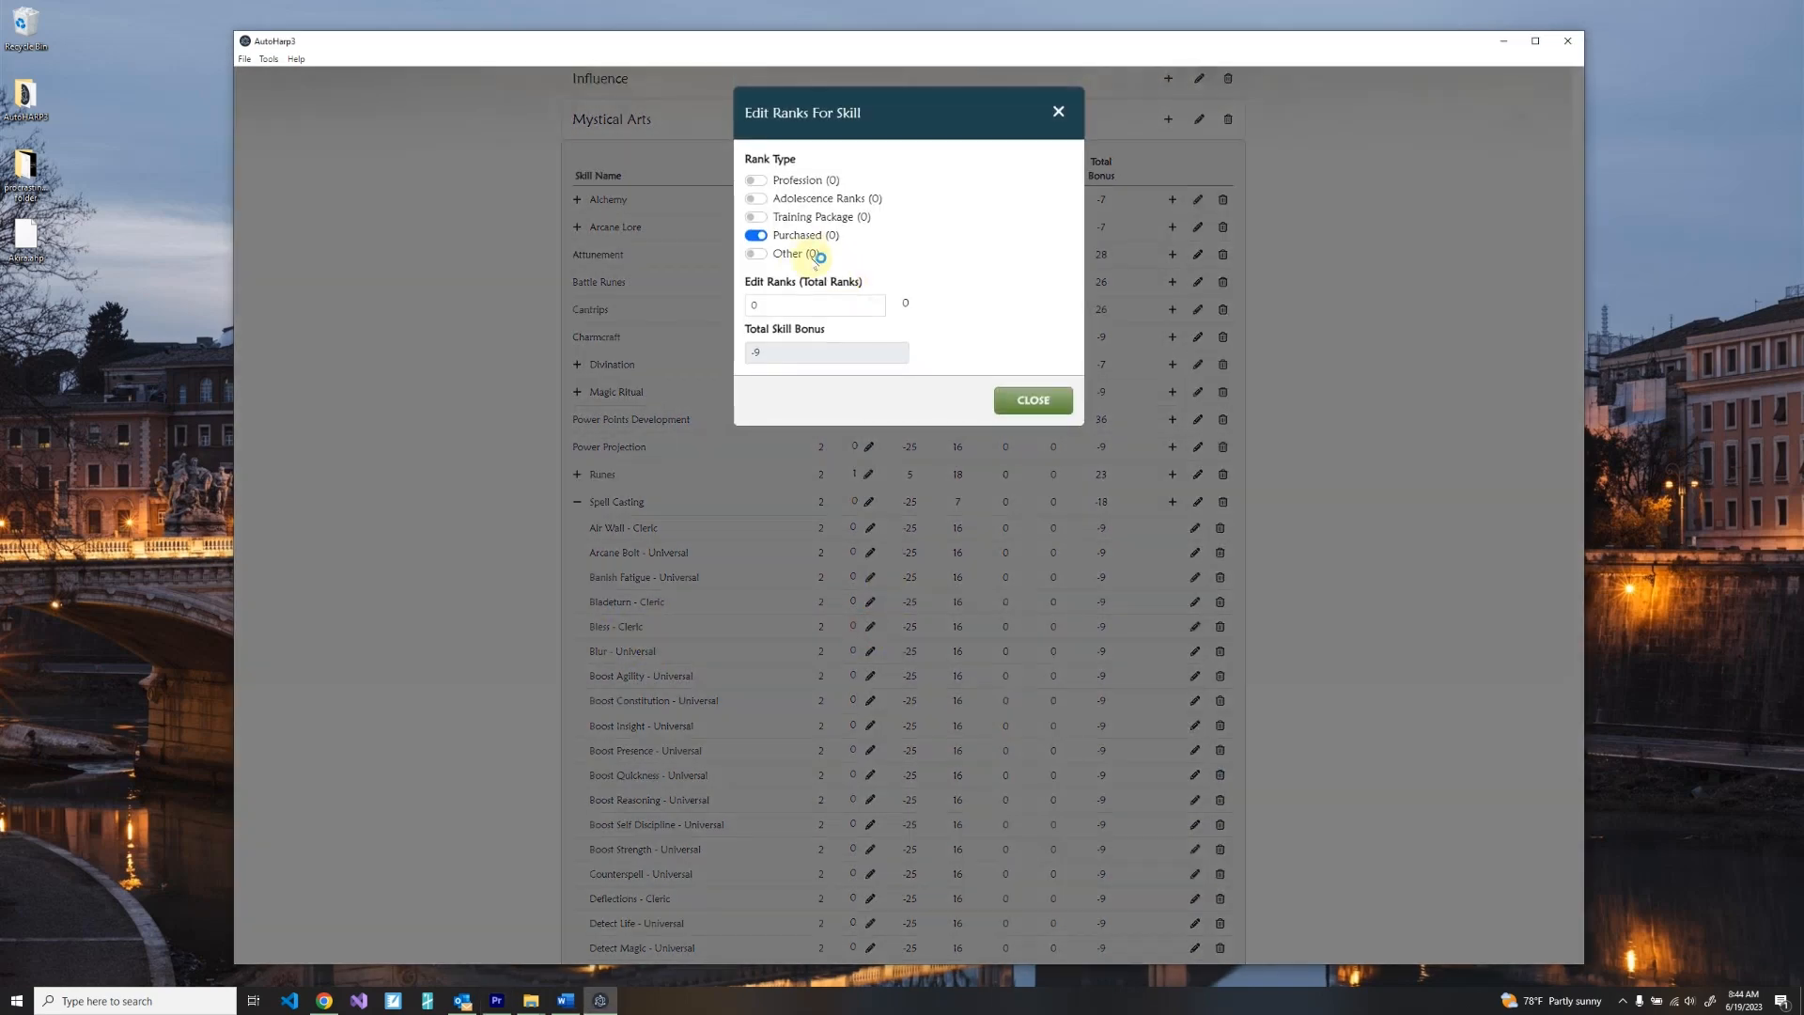
click(1027, 399)
scroll(838, 488, down, 12)
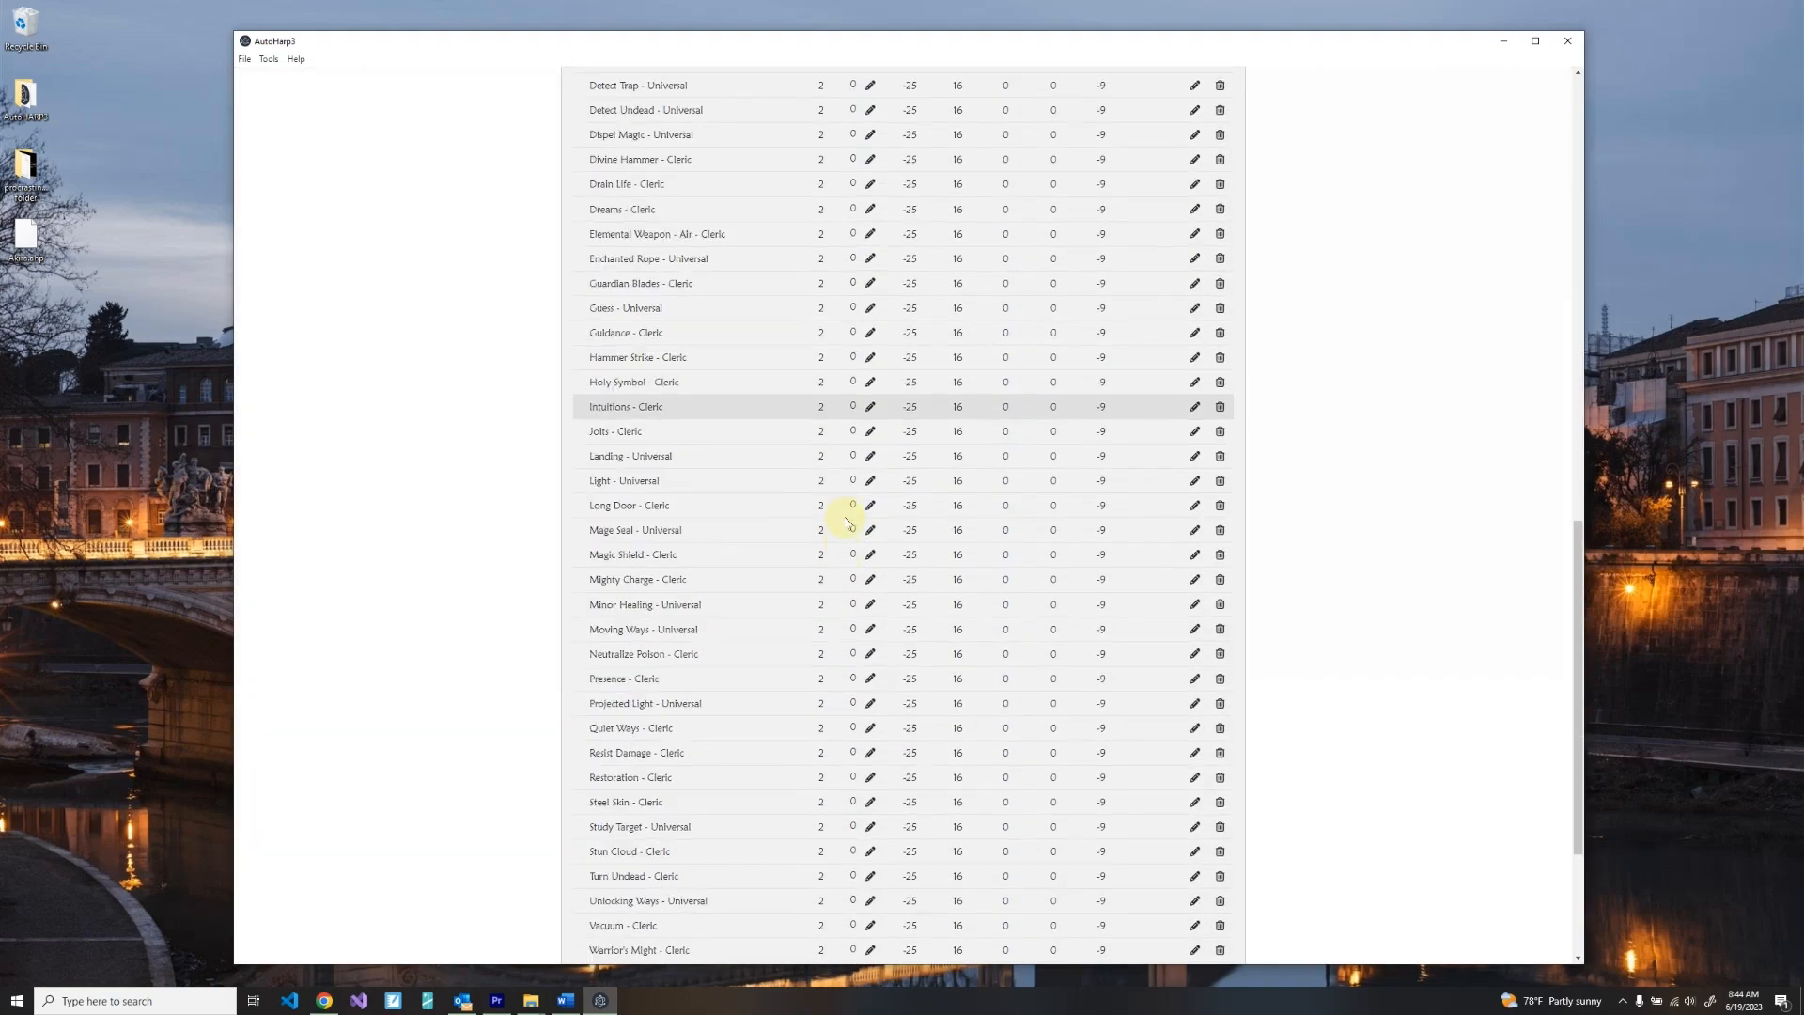
click(969, 951)
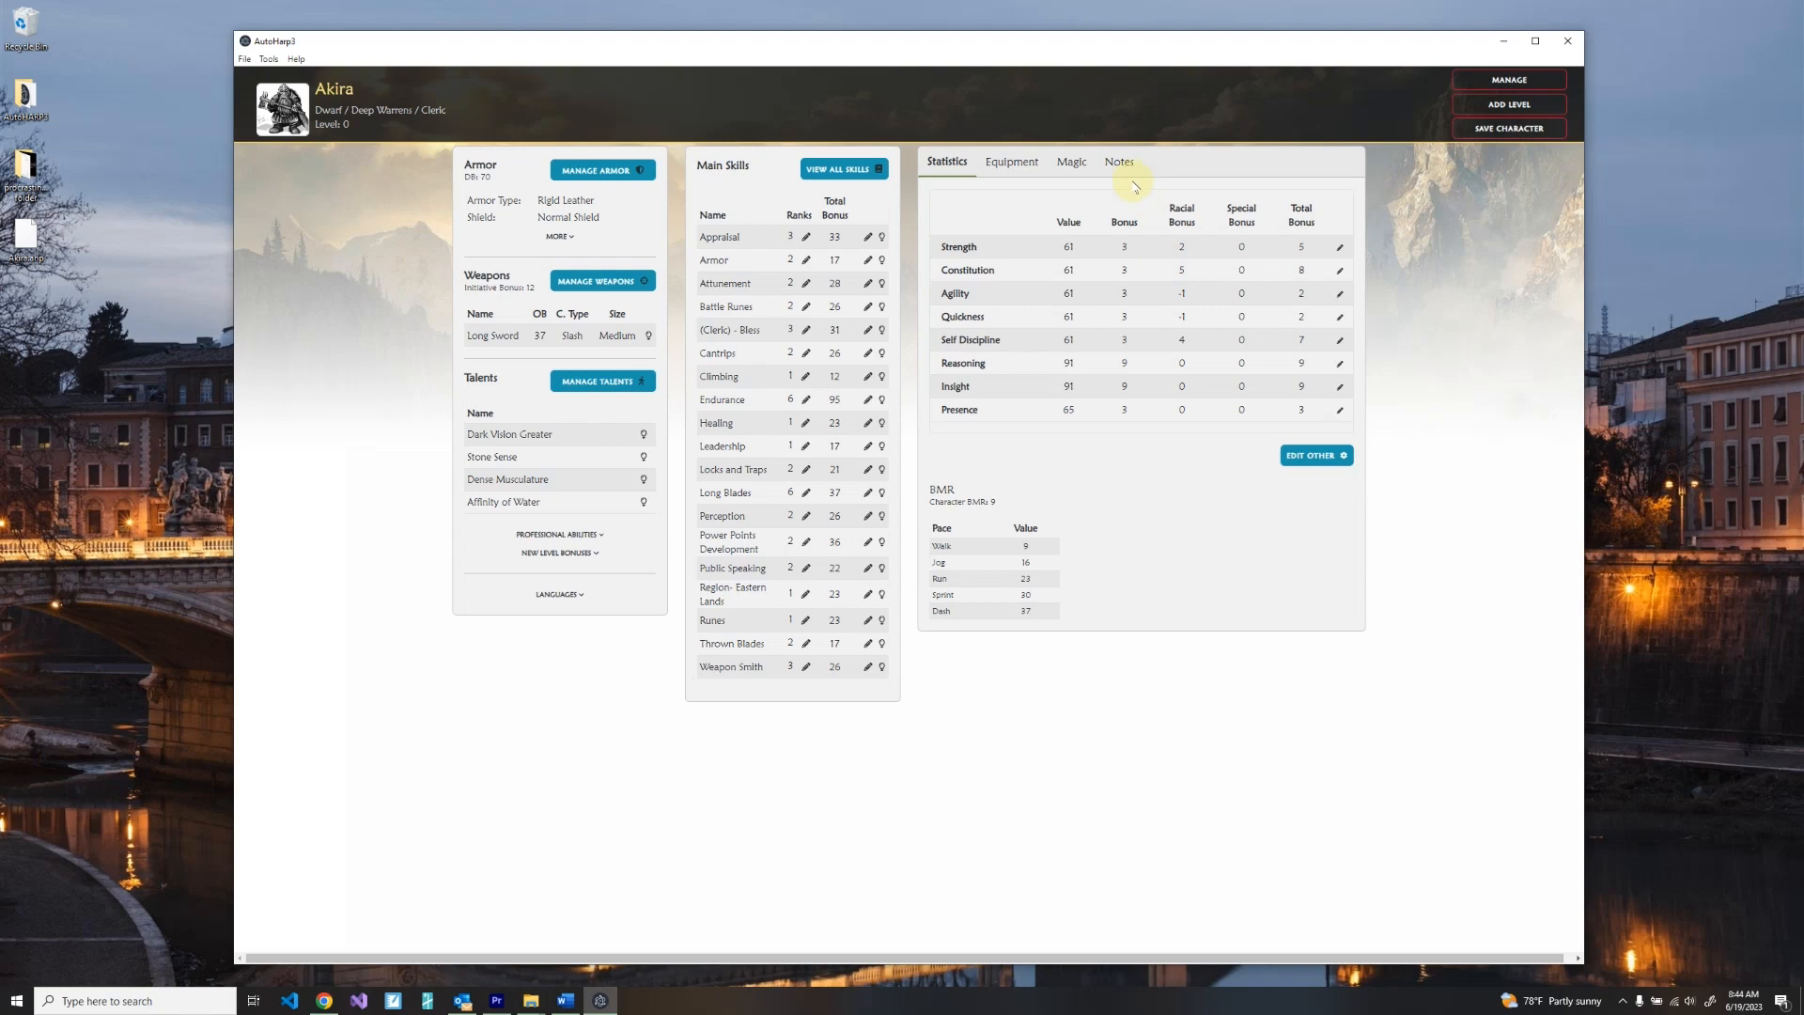
Open spell management from the character's magic section and examine the form for adding a spell without adding one.
click(1073, 164)
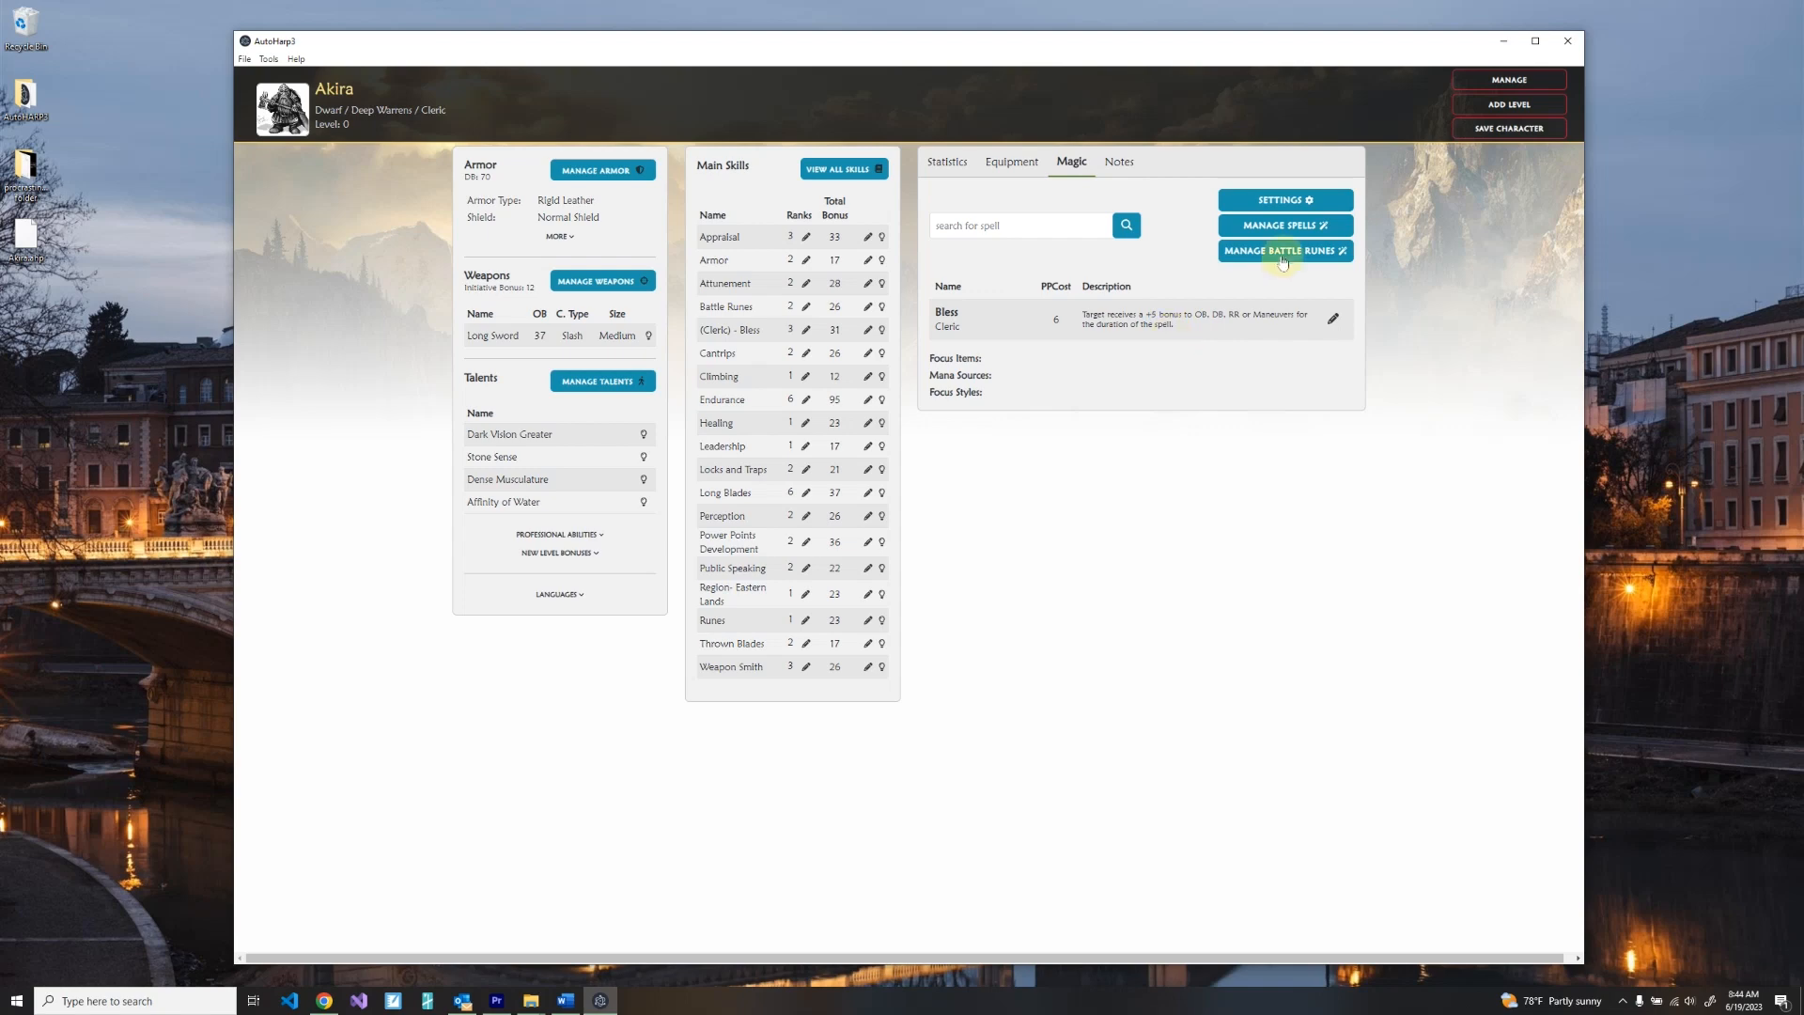
click(1292, 227)
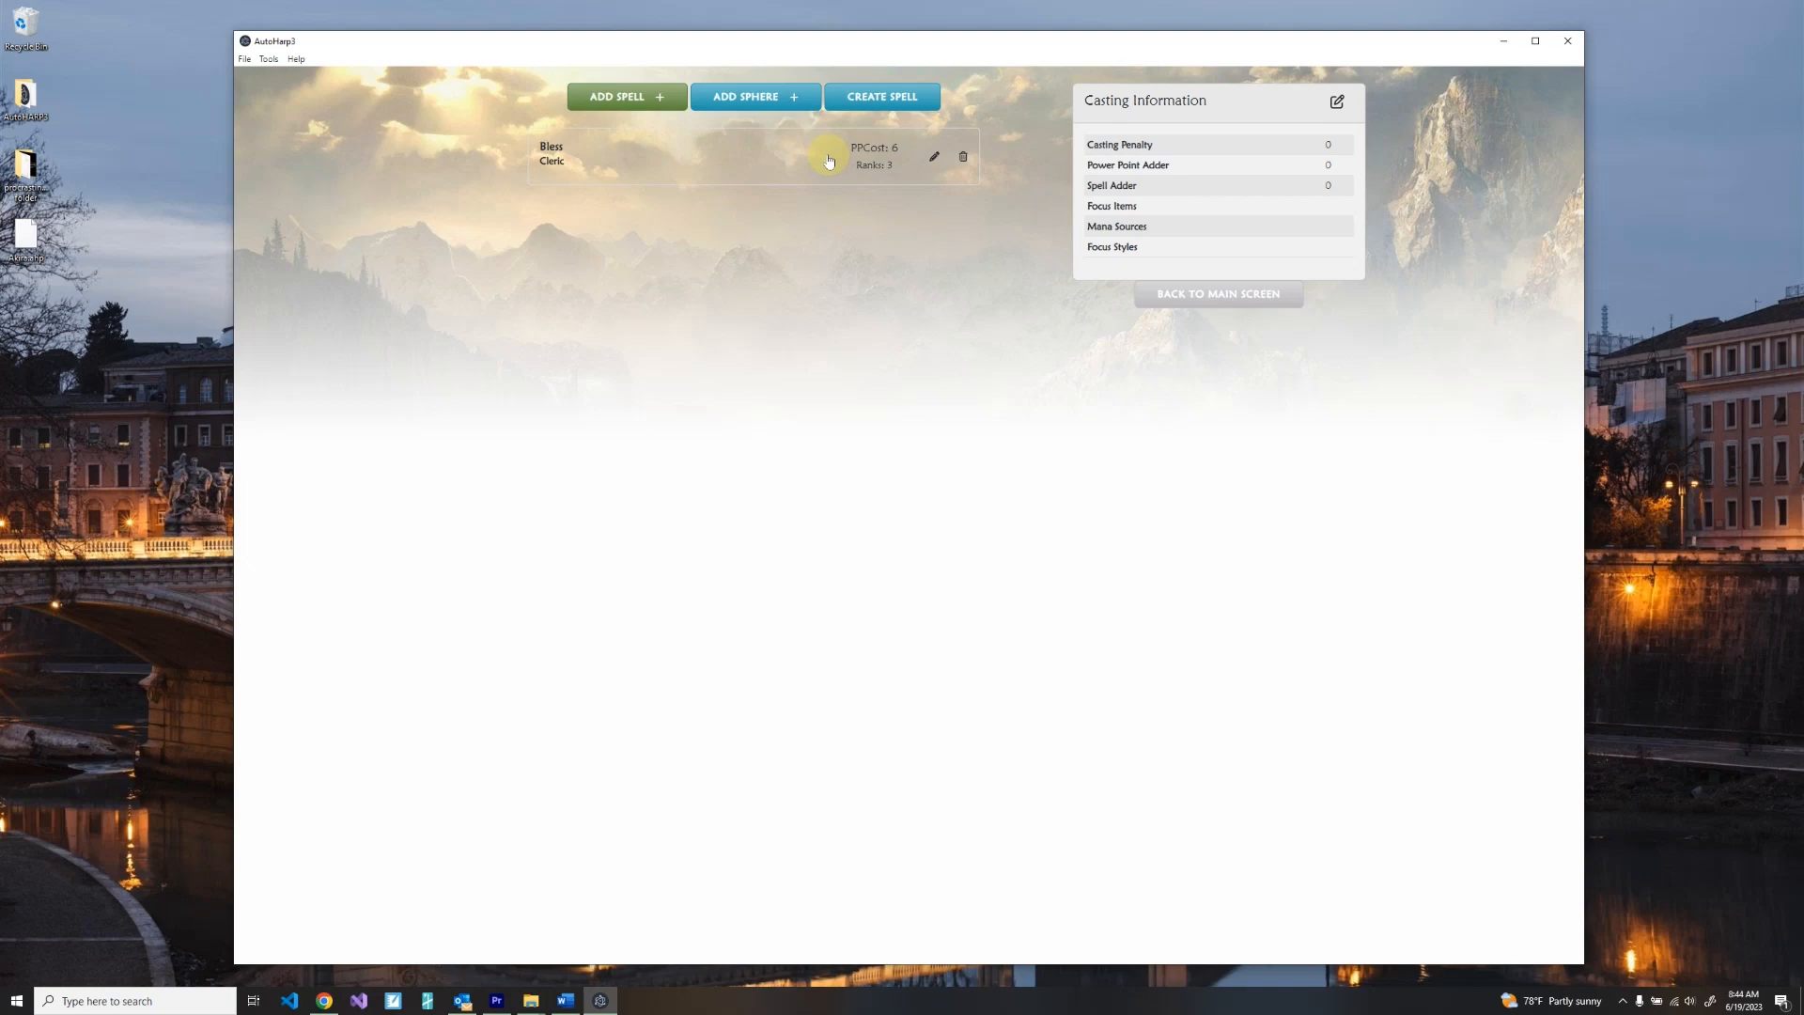
click(653, 94)
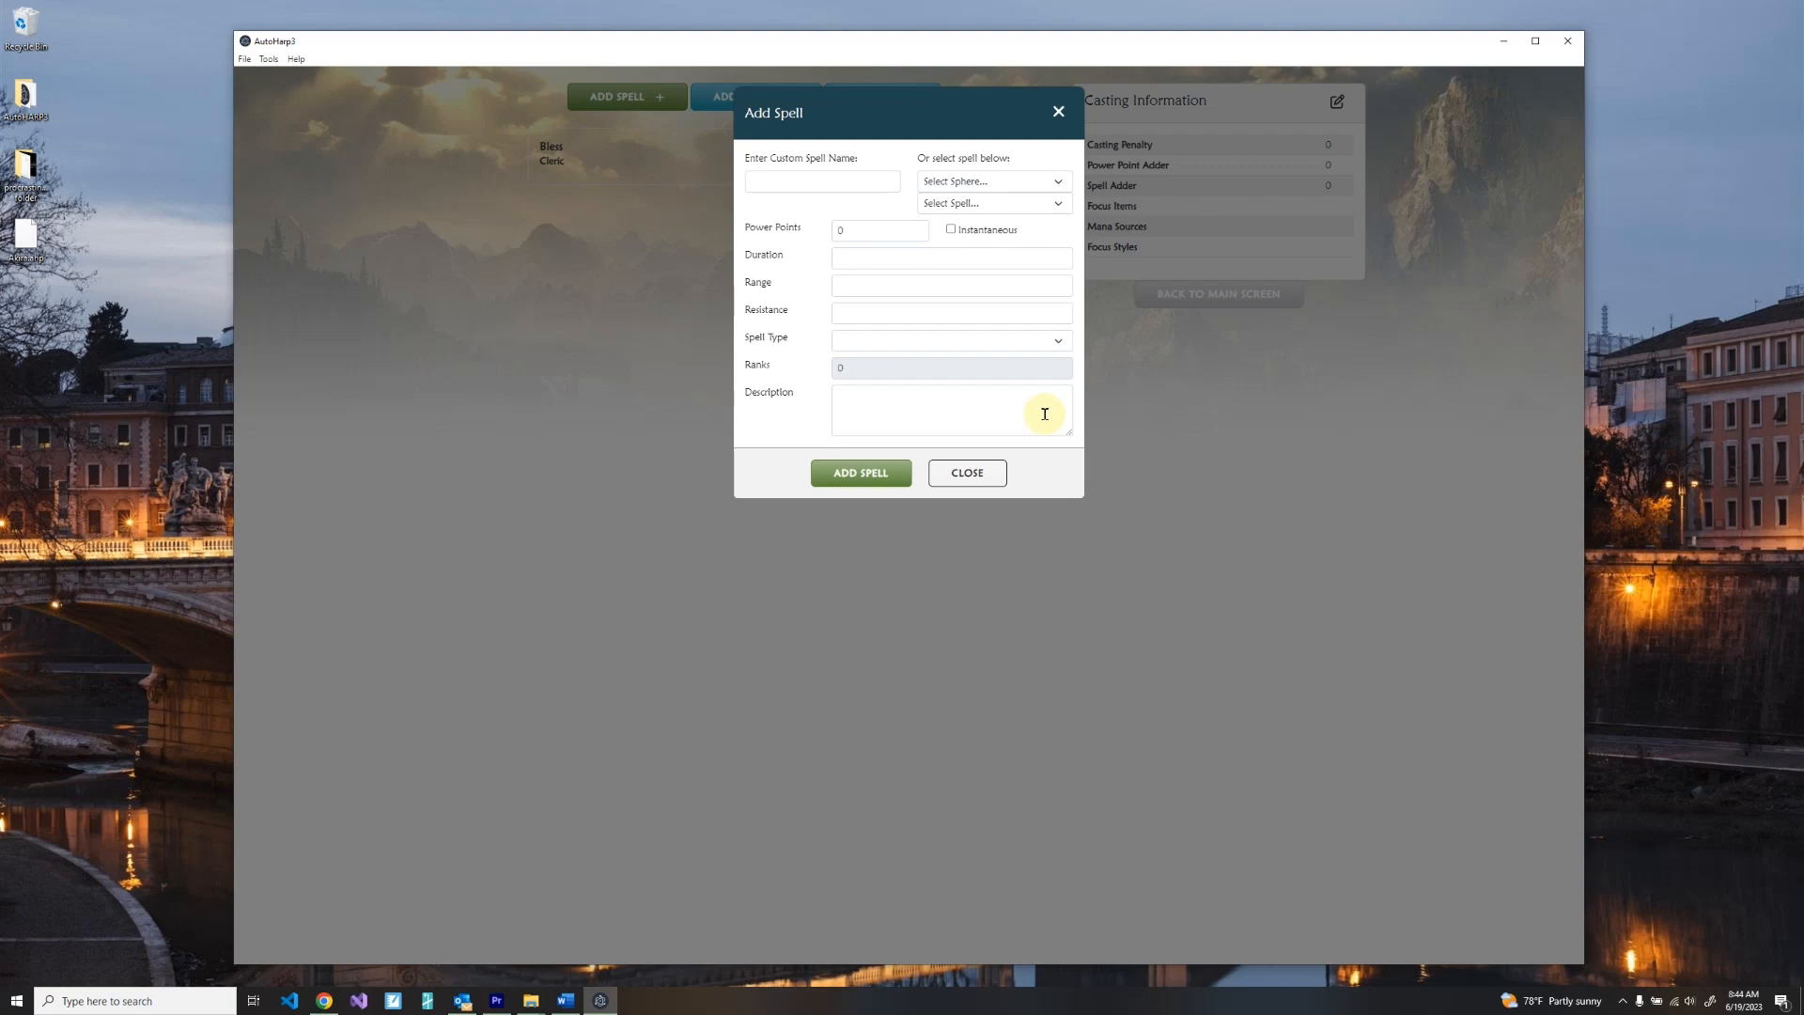
click(976, 472)
Examine the spheres available to add to the character and leave without adding one.
click(769, 109)
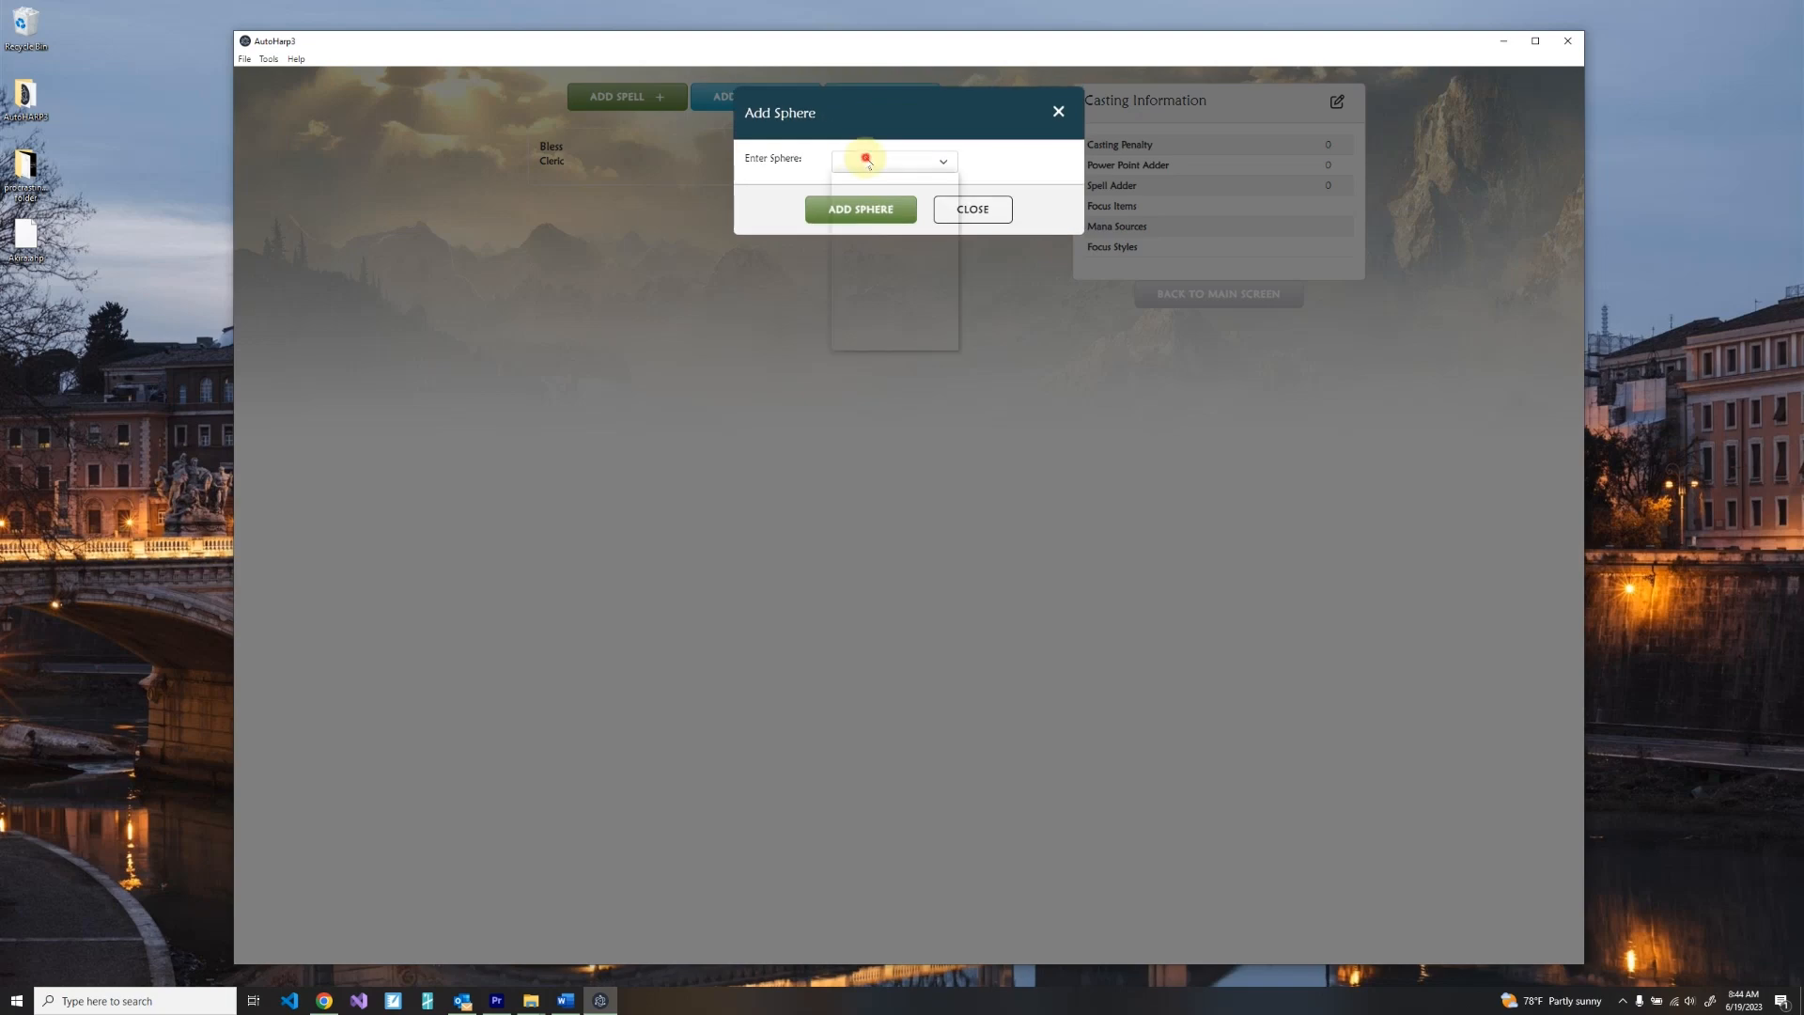
click(865, 161)
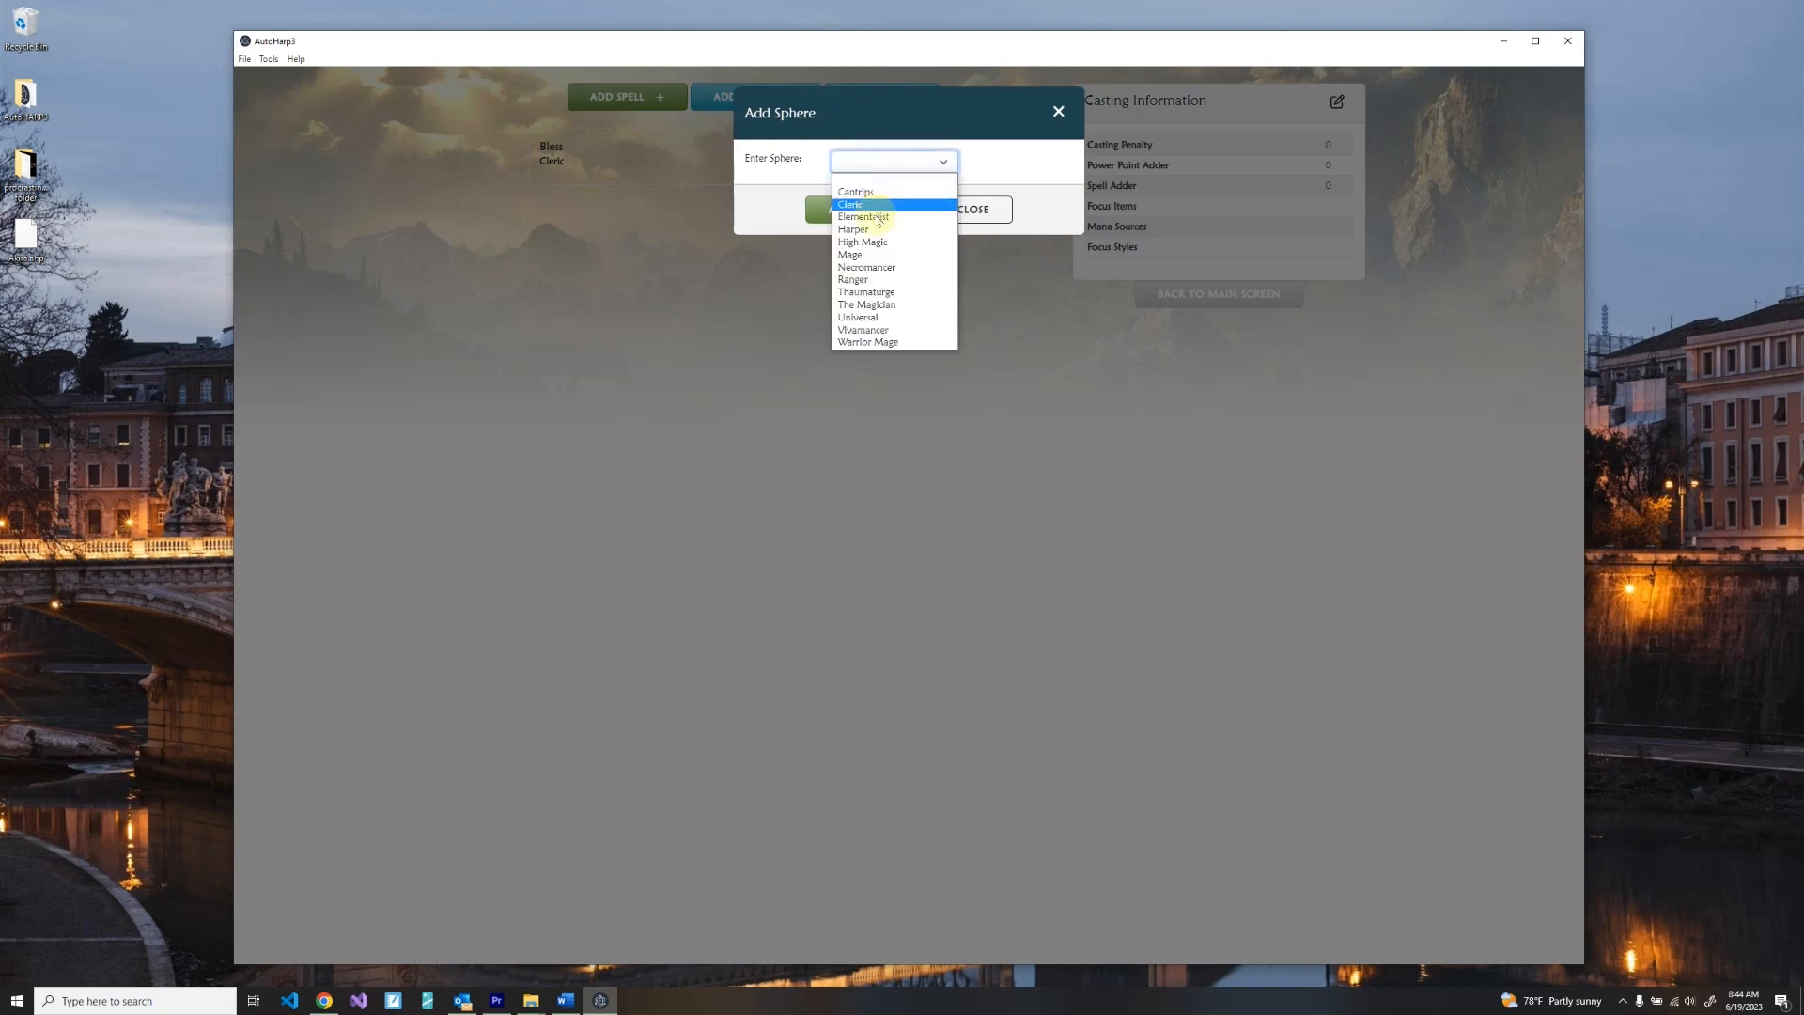
click(1056, 112)
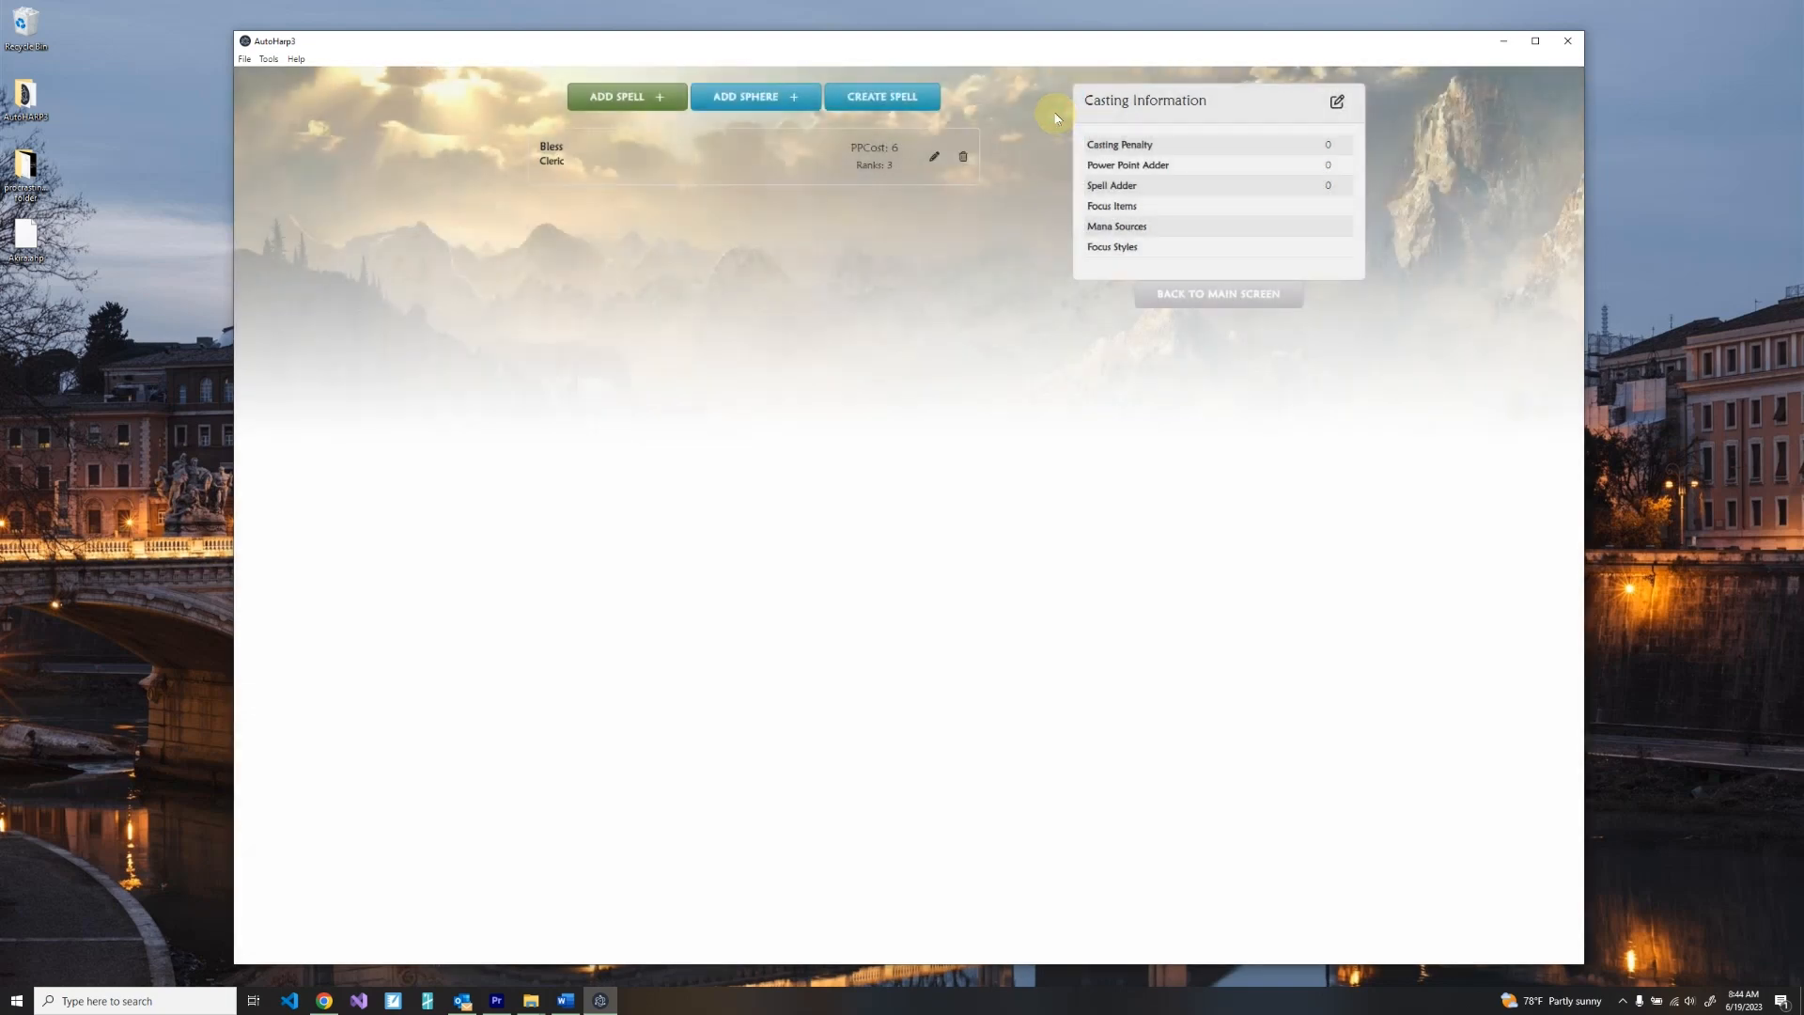
Examine the form for creating a custom spell and leave it without creating one.
click(902, 103)
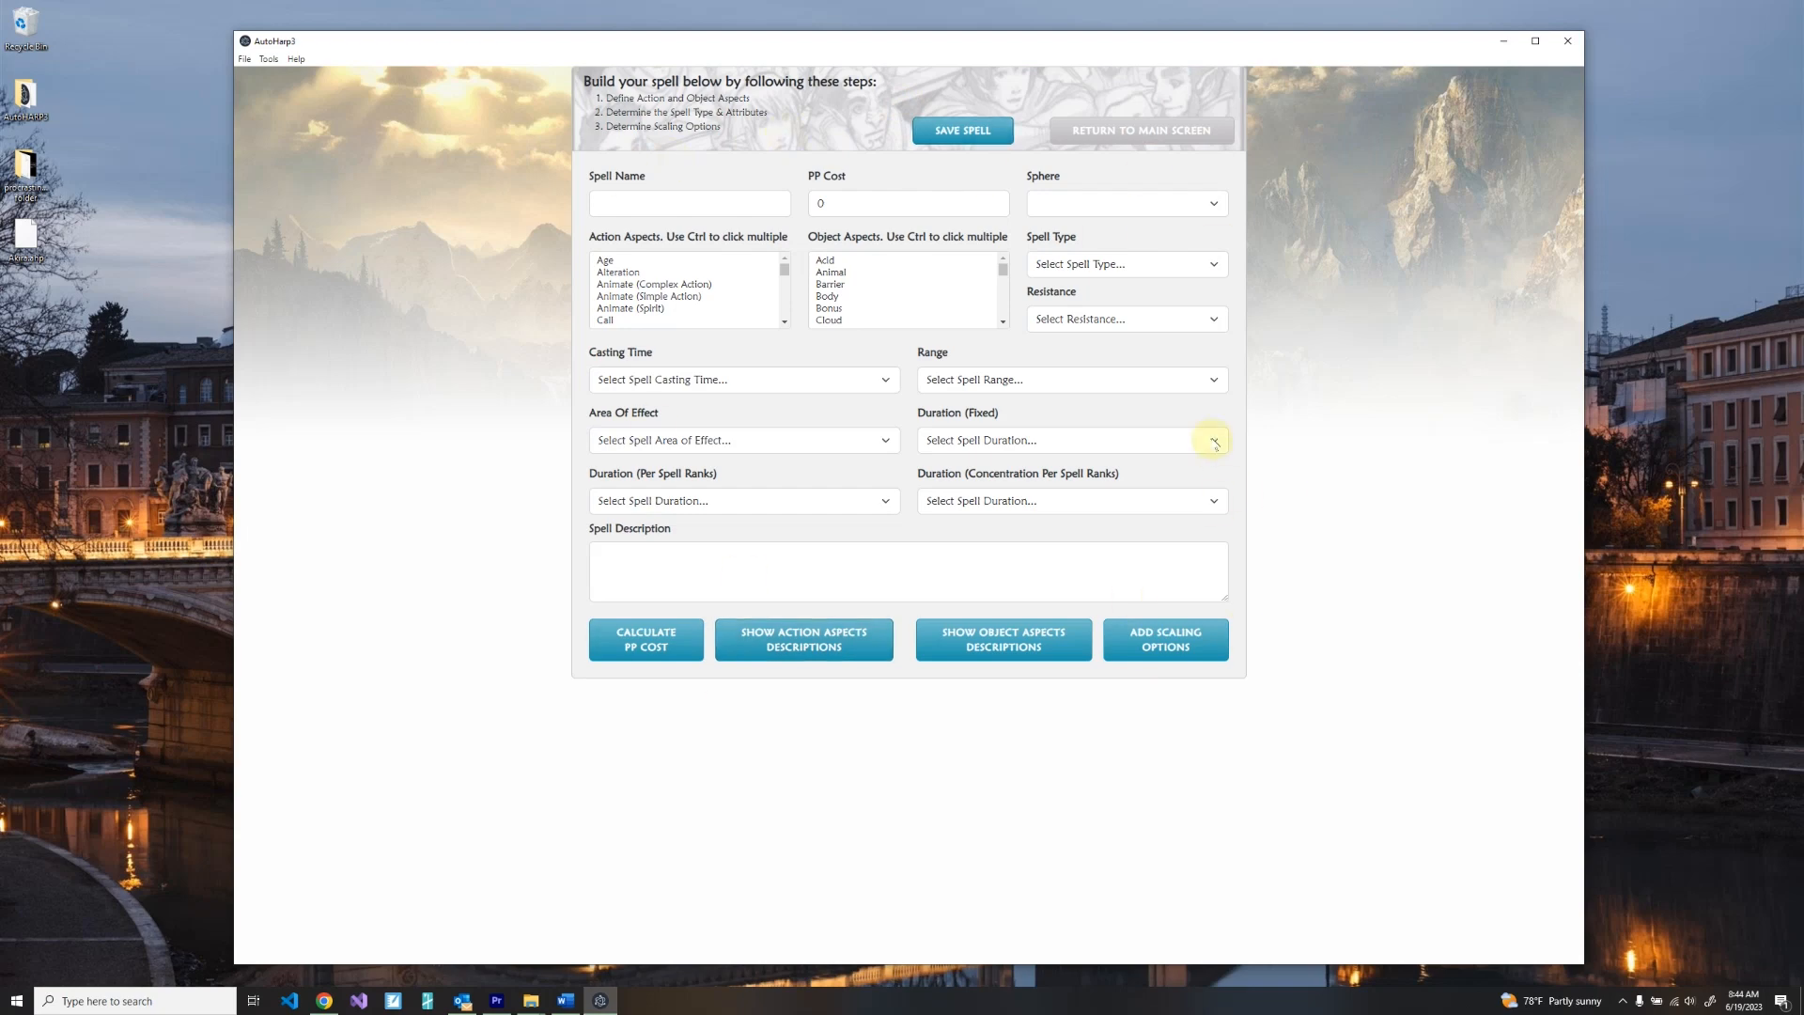
click(1198, 139)
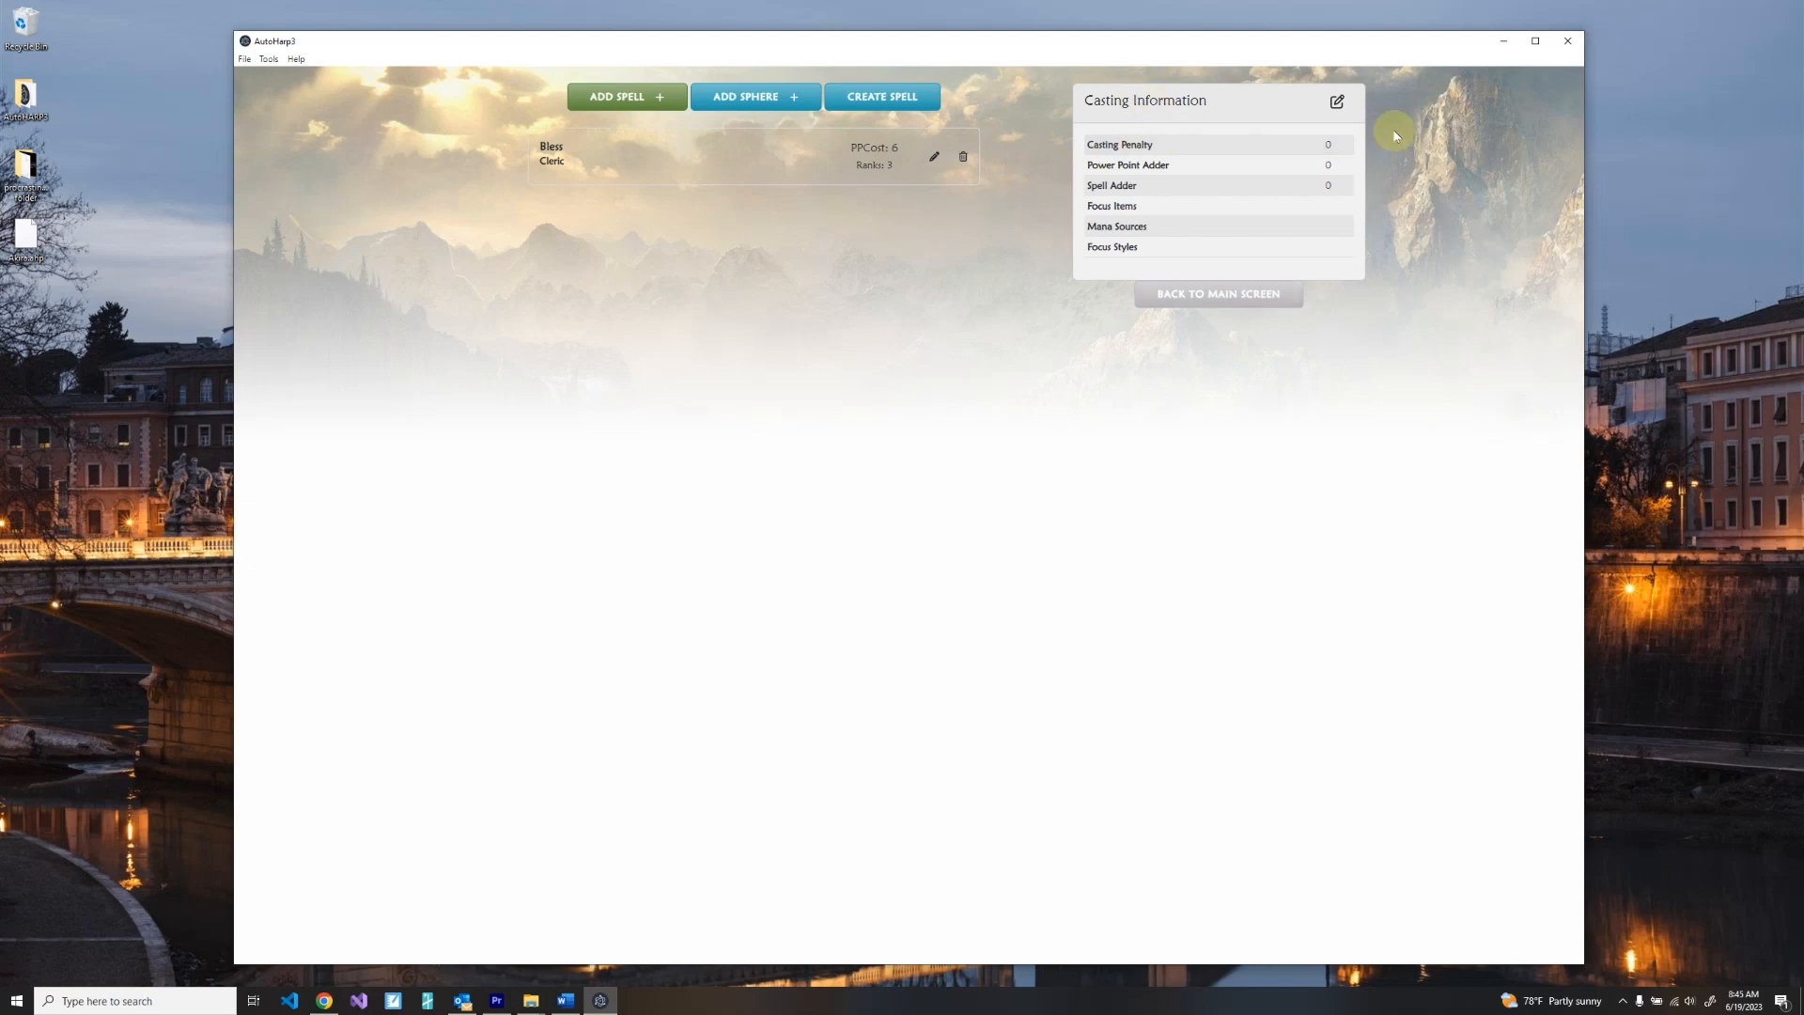
Set the casting information to mana source Personal, focus item Wand and focus style Gestural only, and save the changes.
click(1337, 102)
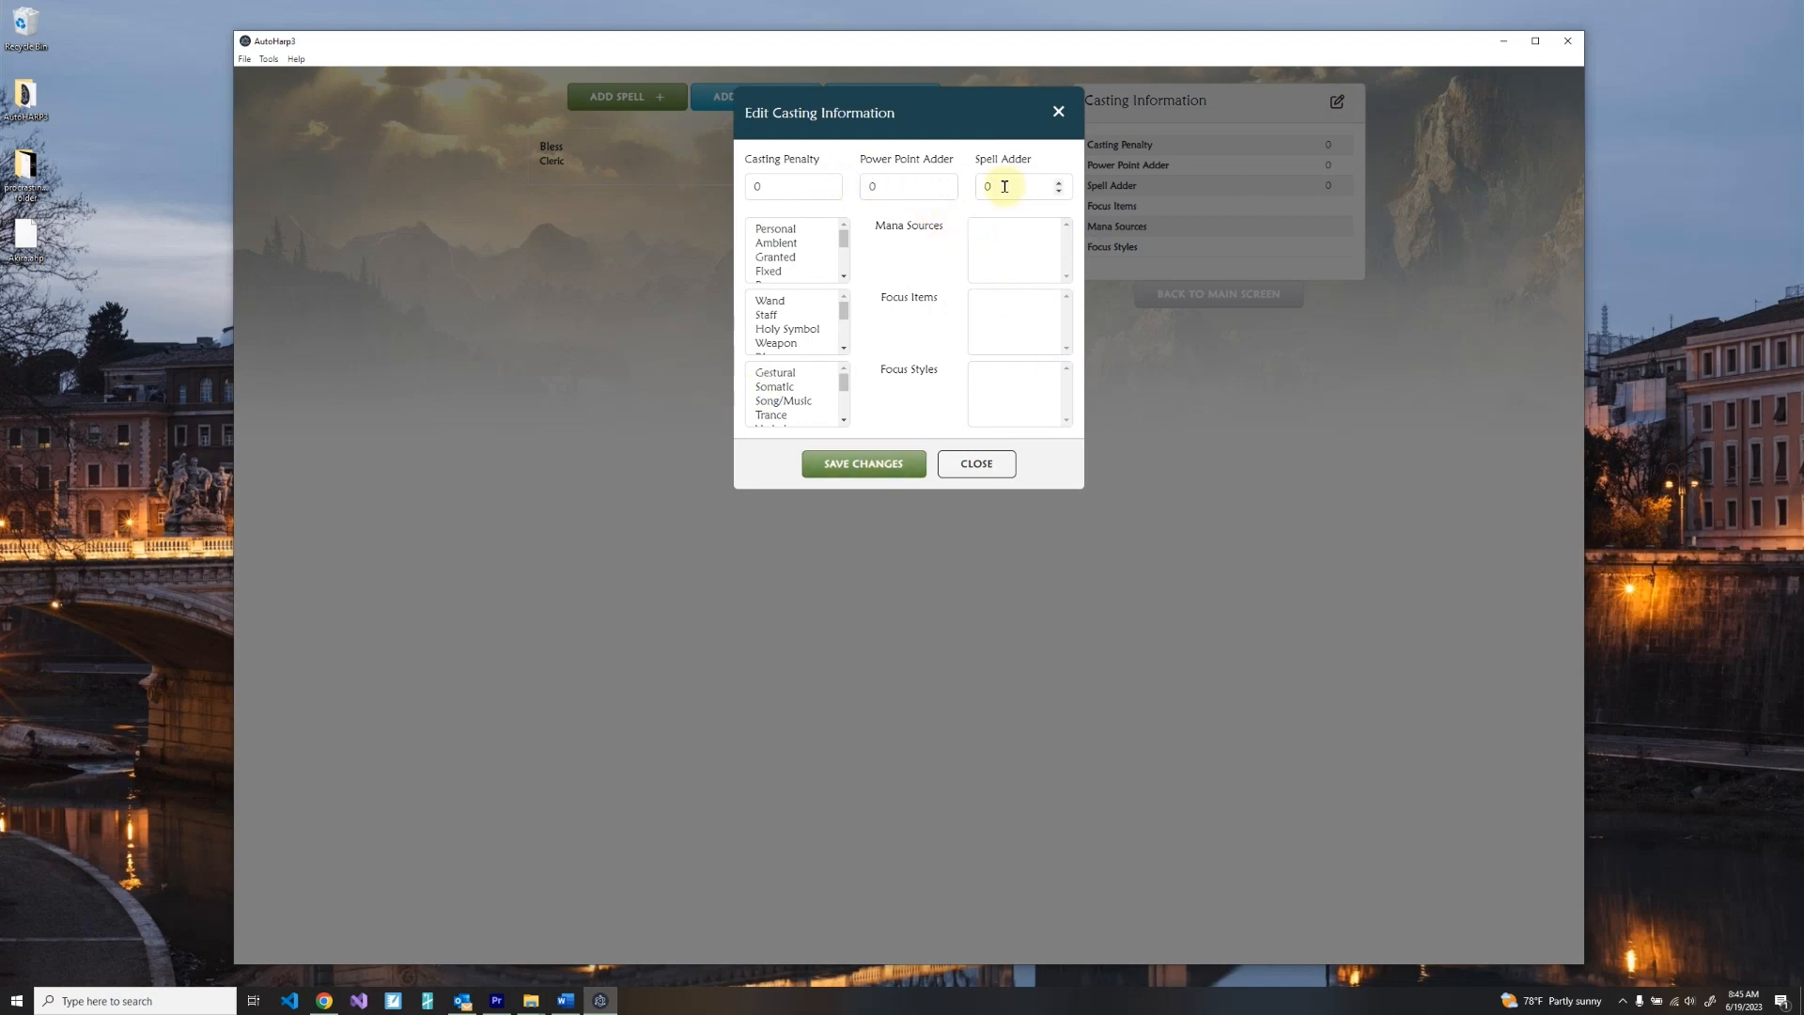
click(769, 229)
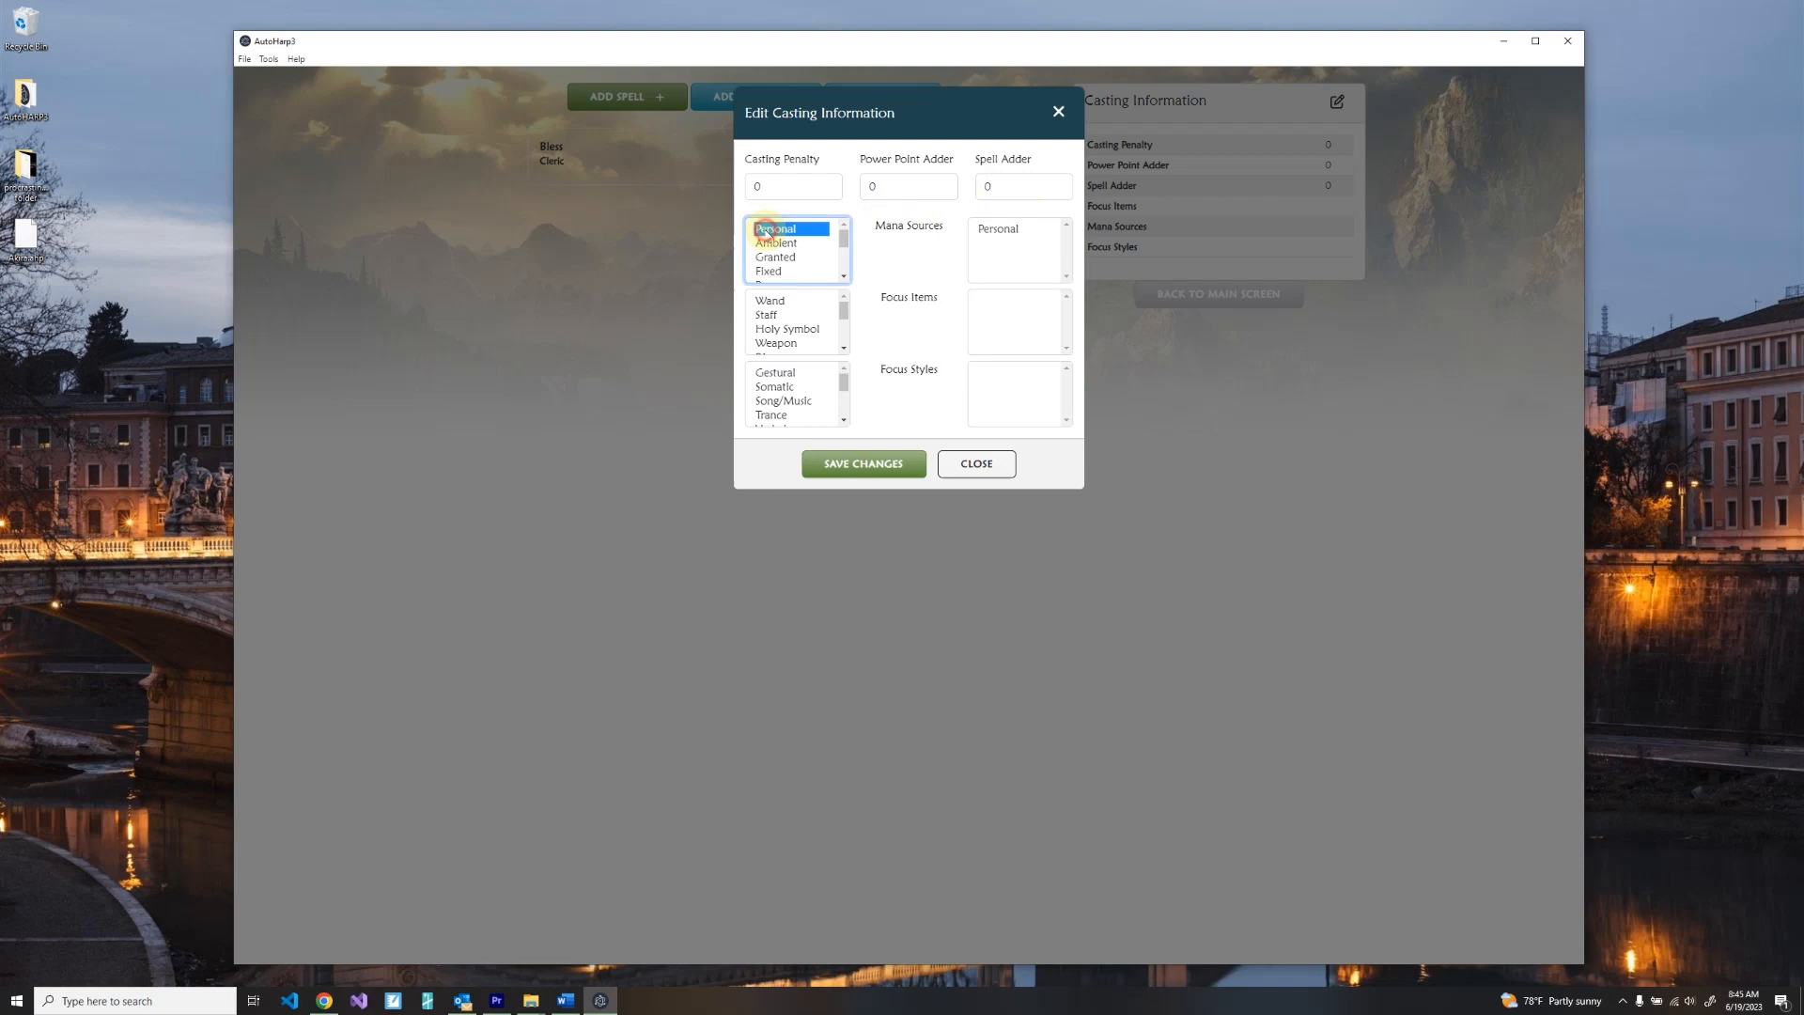
click(769, 301)
click(773, 386)
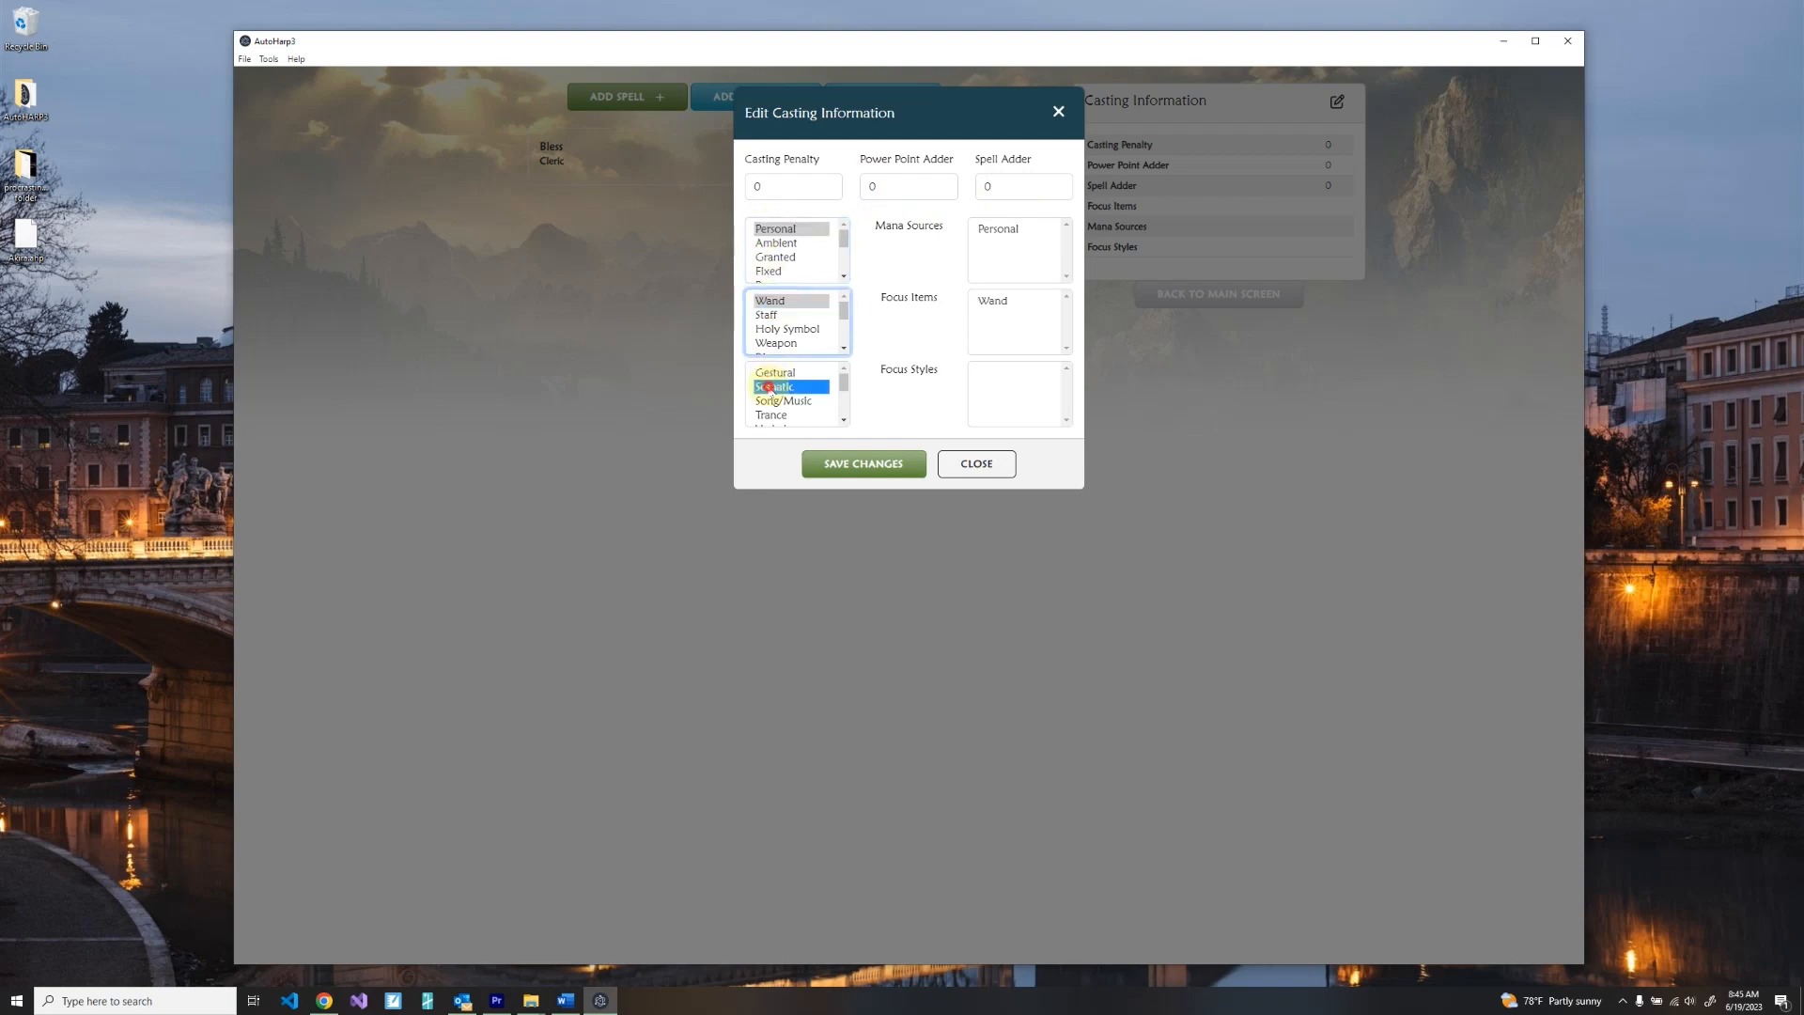
click(776, 373)
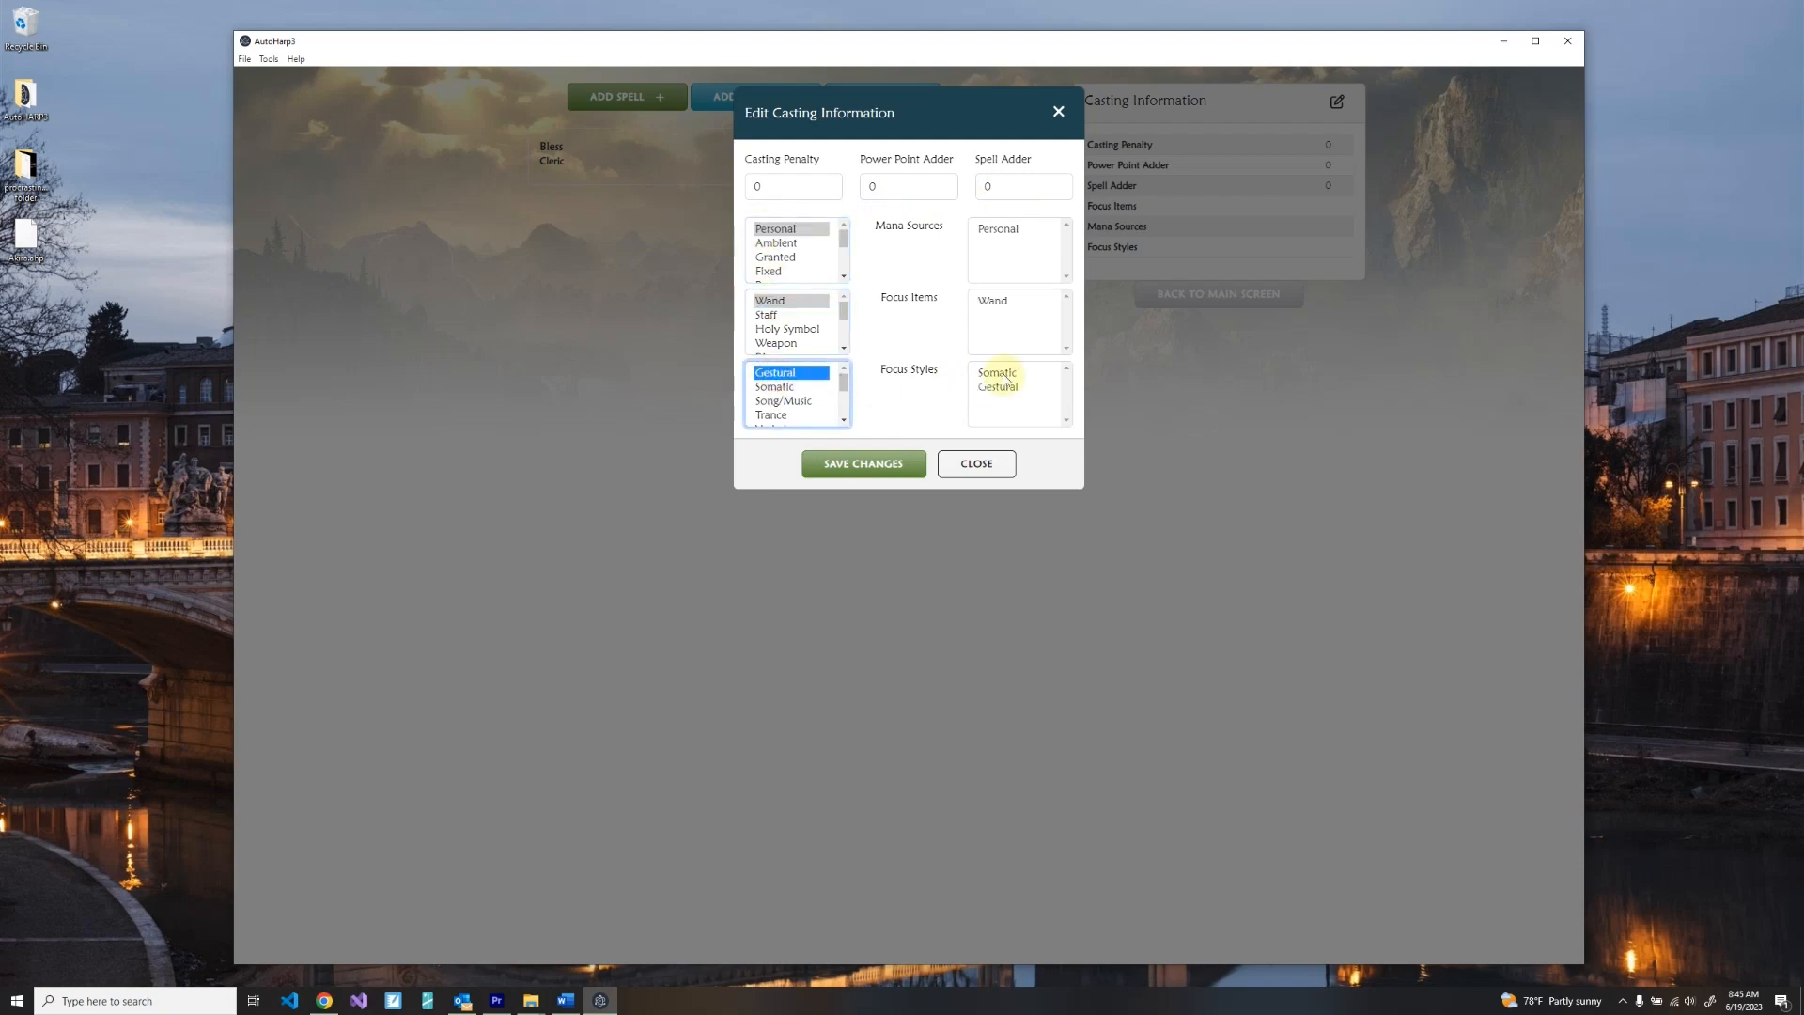
click(992, 401)
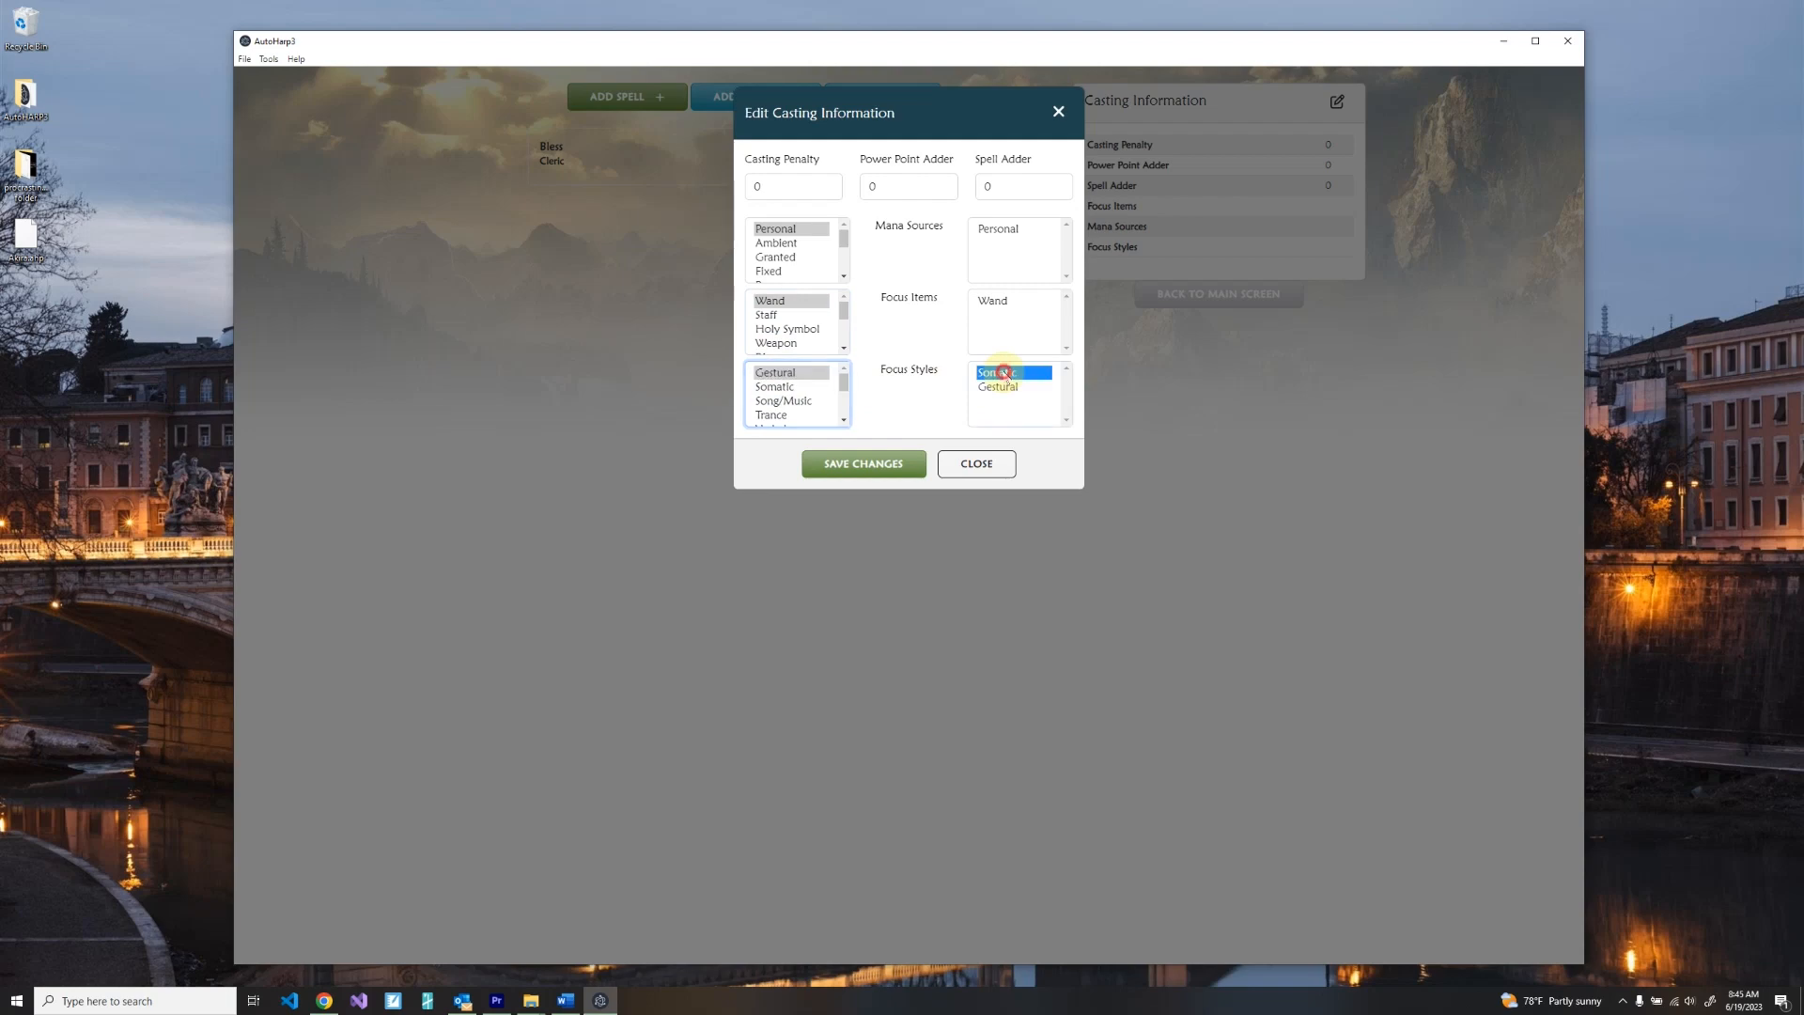
click(888, 461)
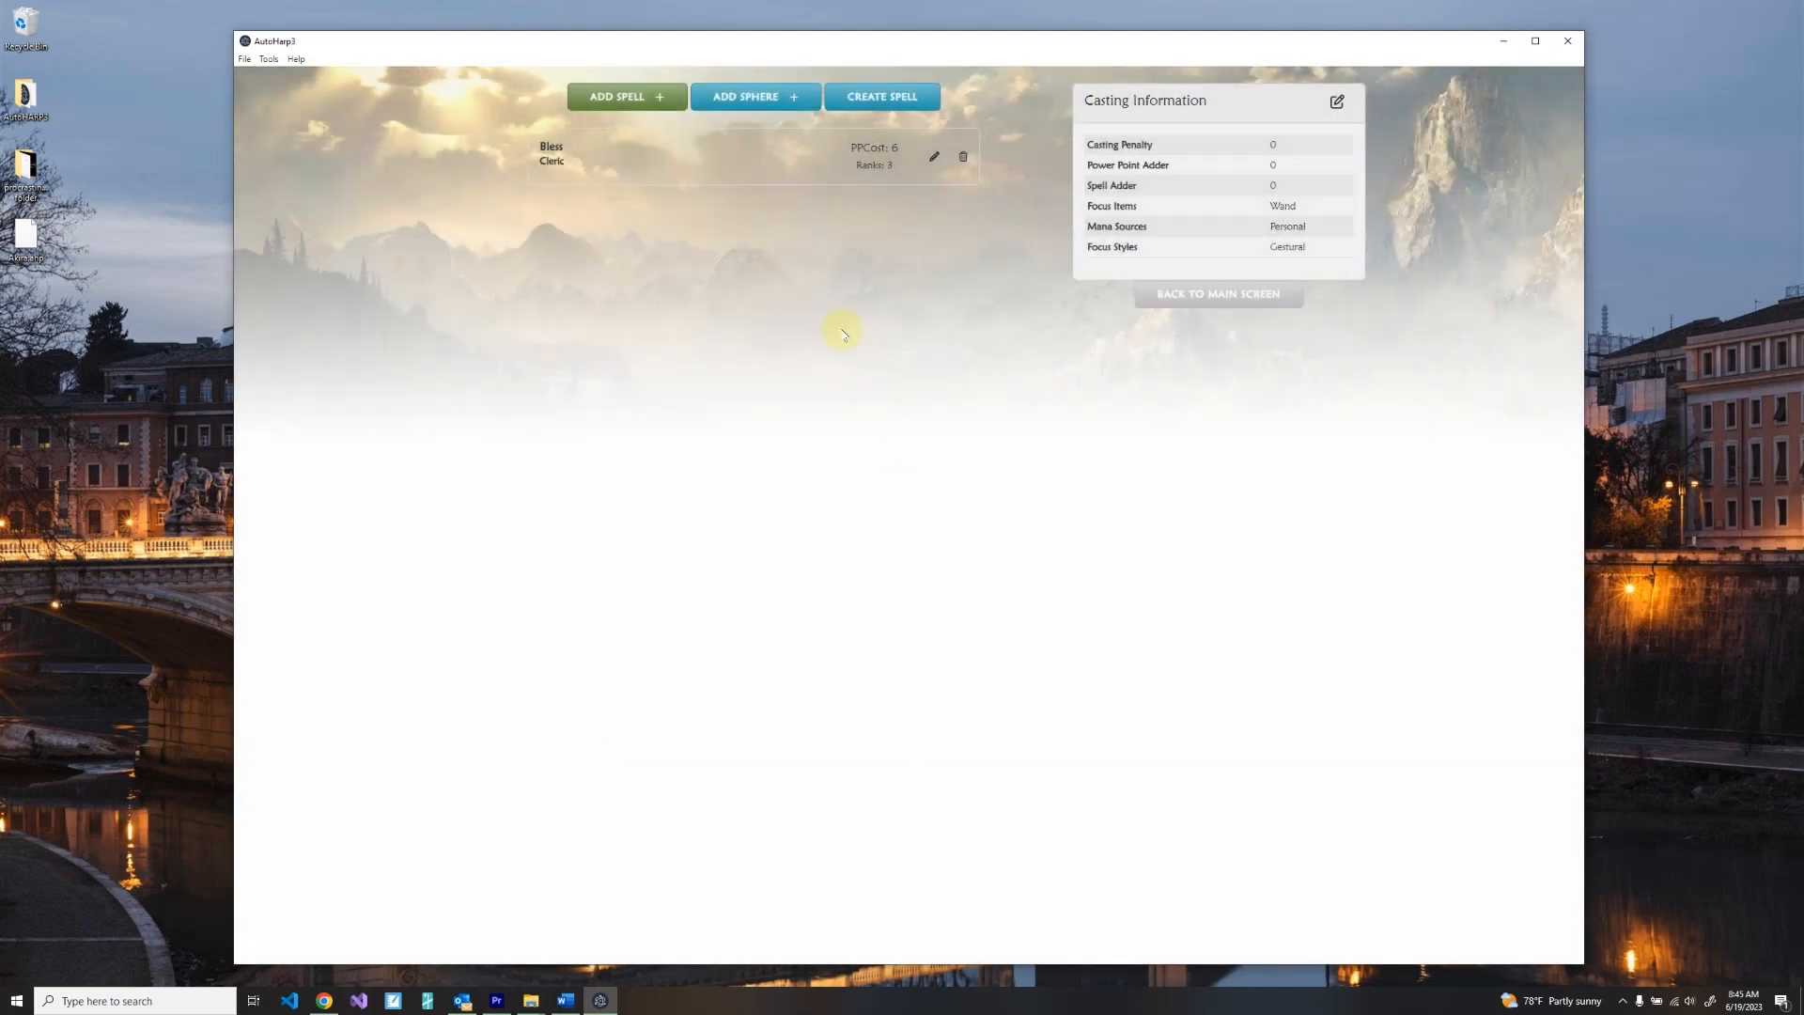
Examine the Bless spell's details and scaling options, and return to the character's magic section to review the casting information.
click(743, 166)
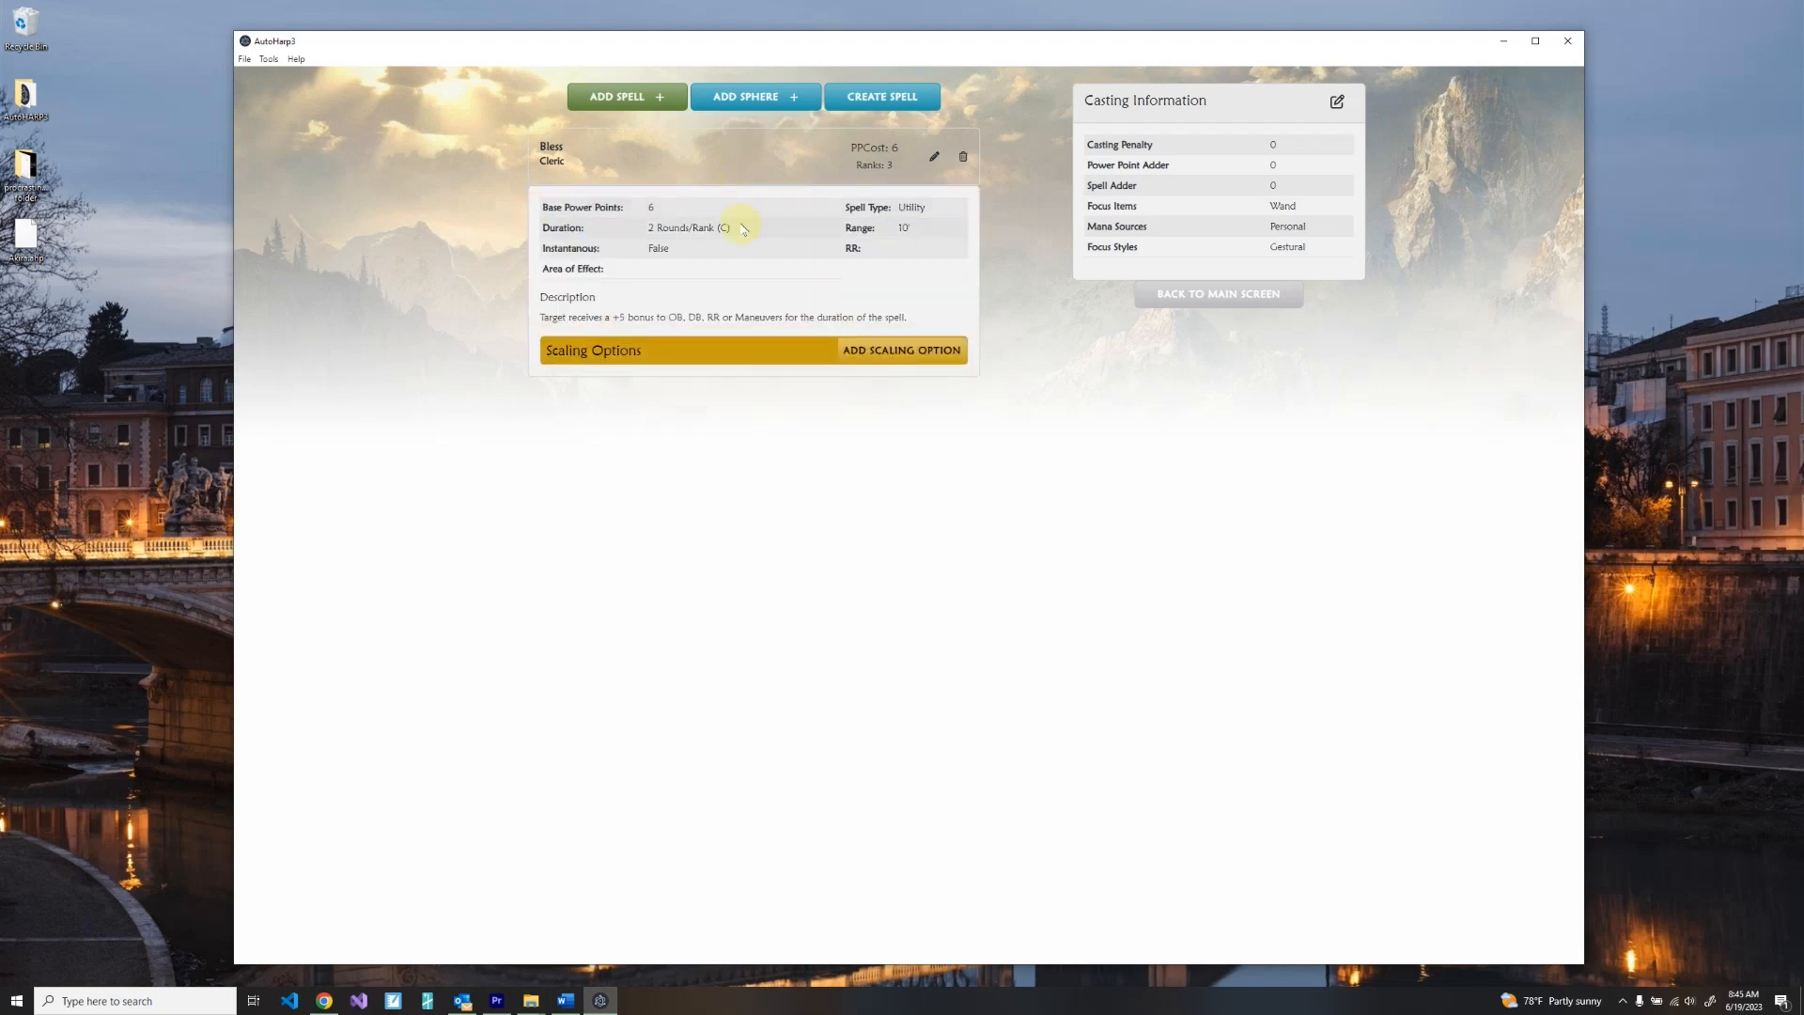
click(734, 349)
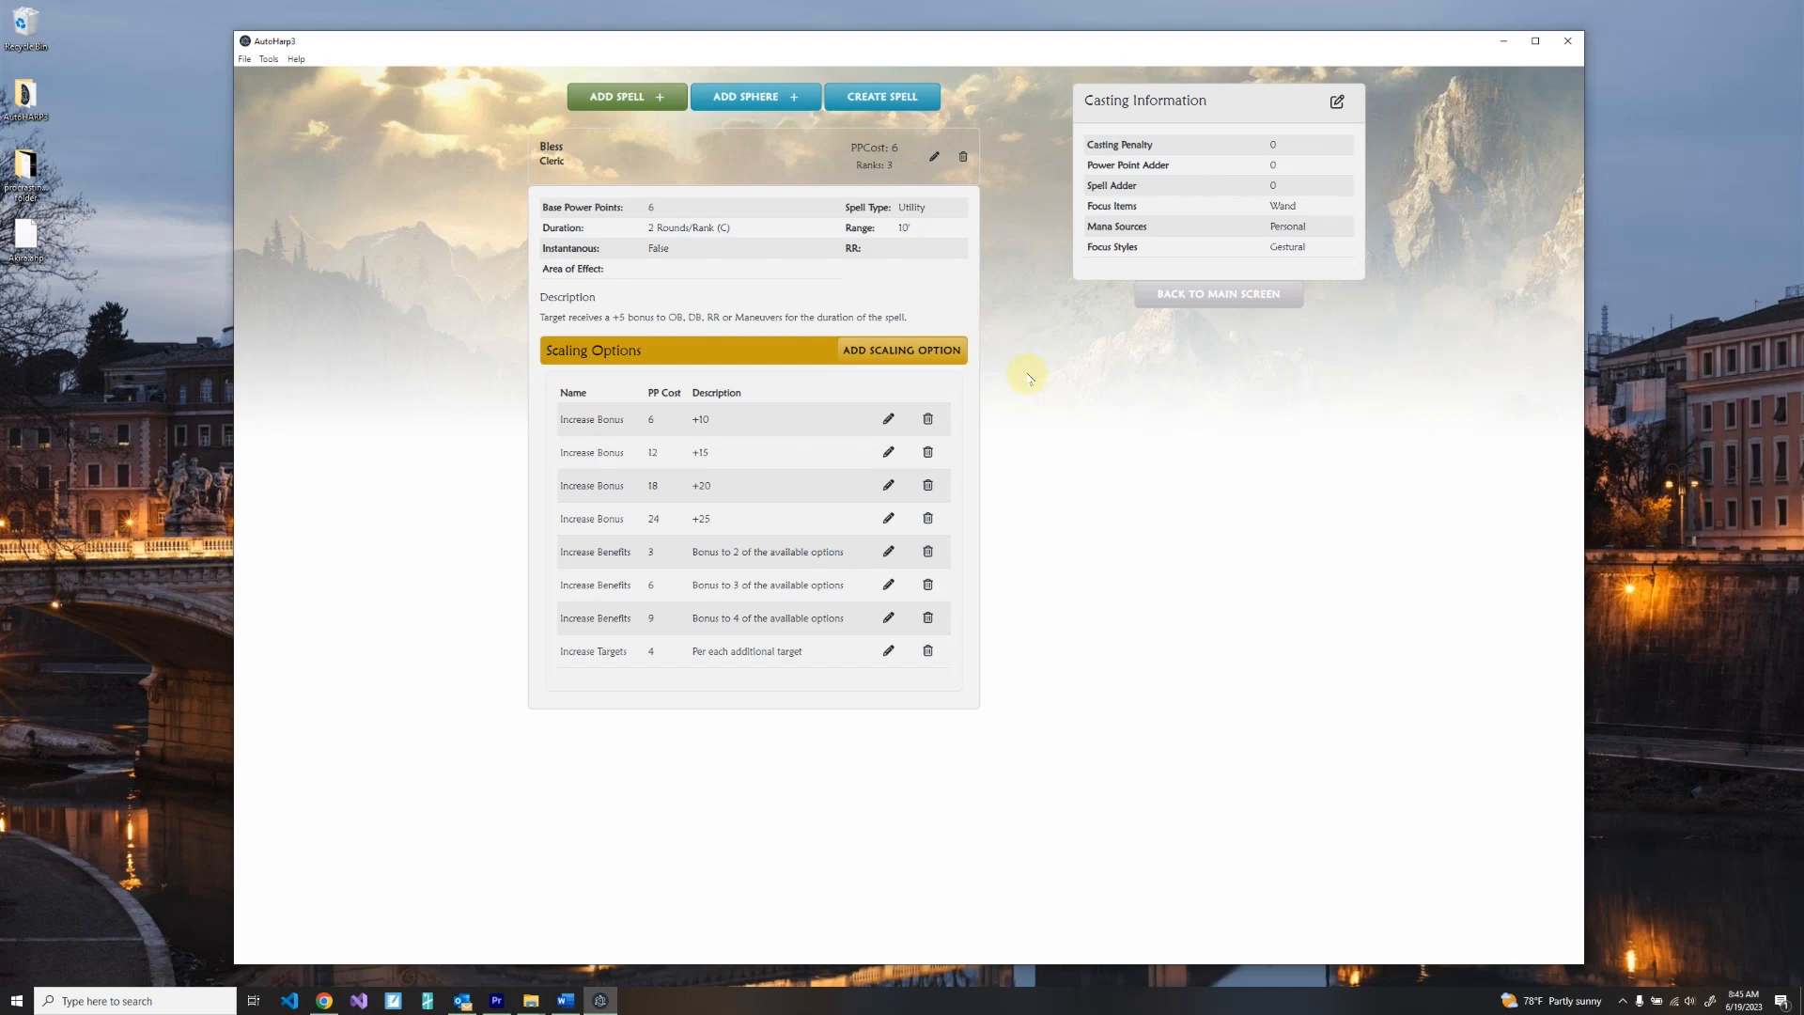
click(1193, 296)
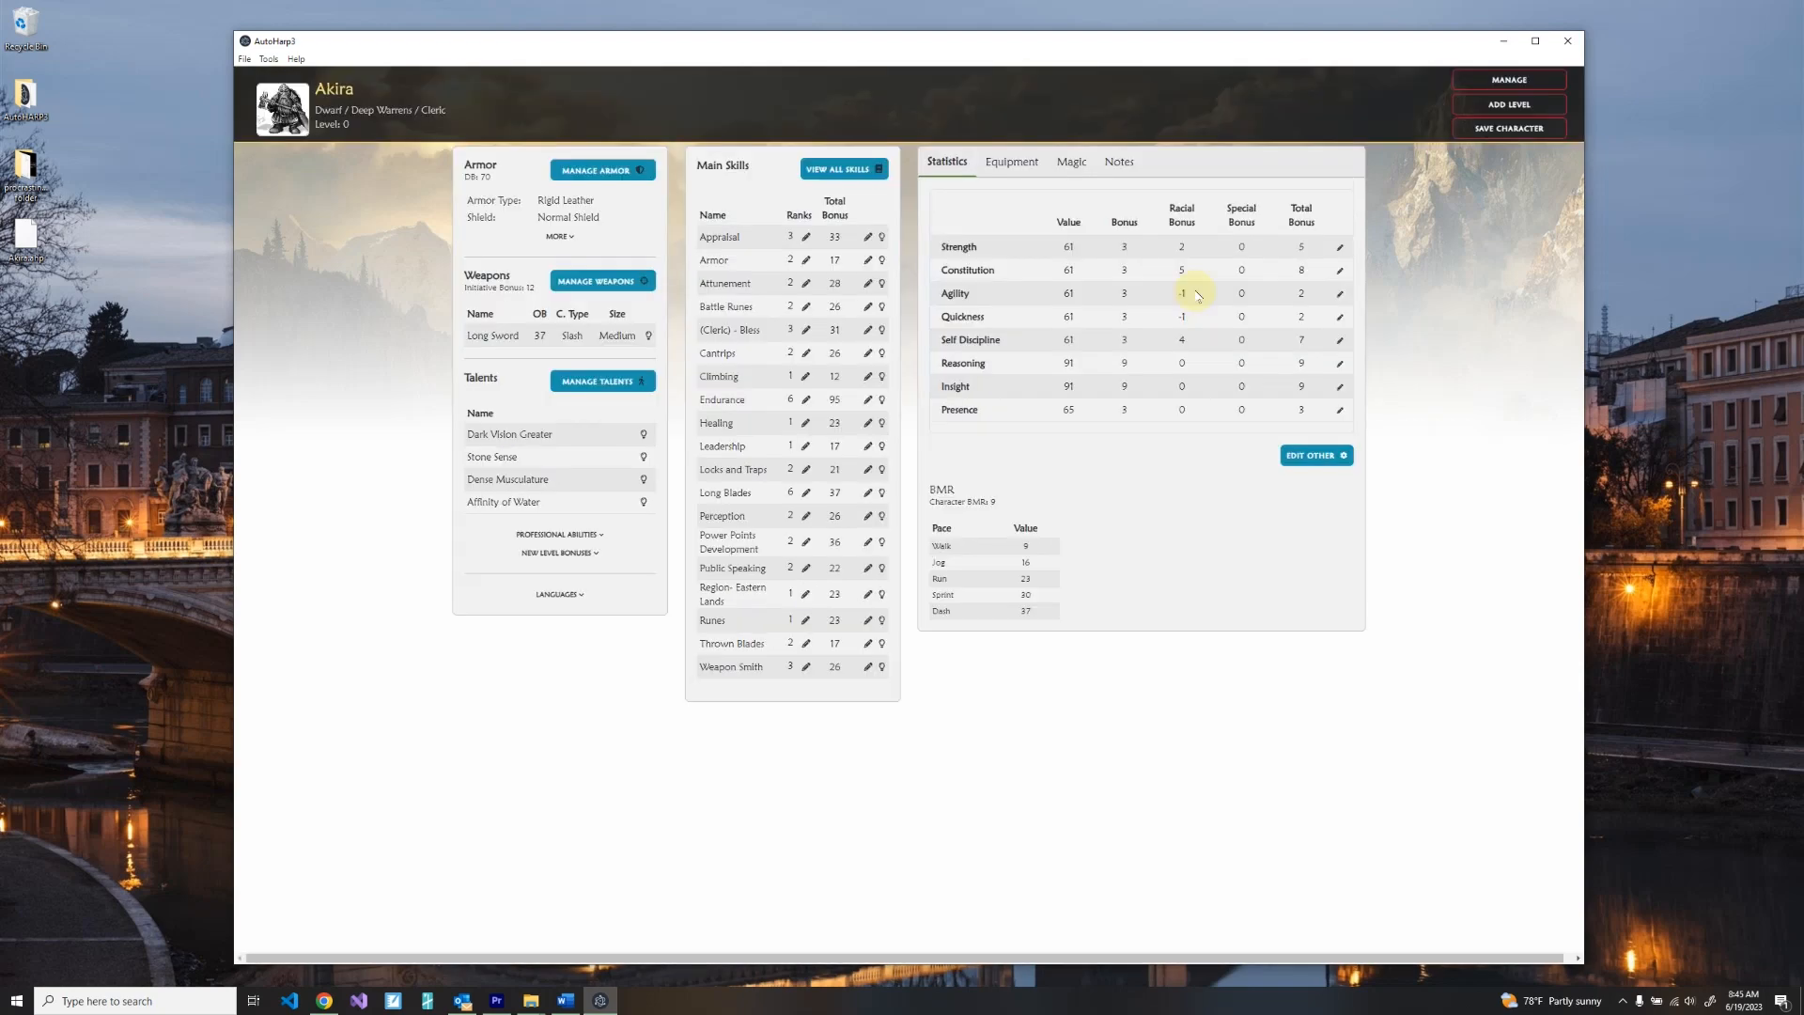
click(1076, 168)
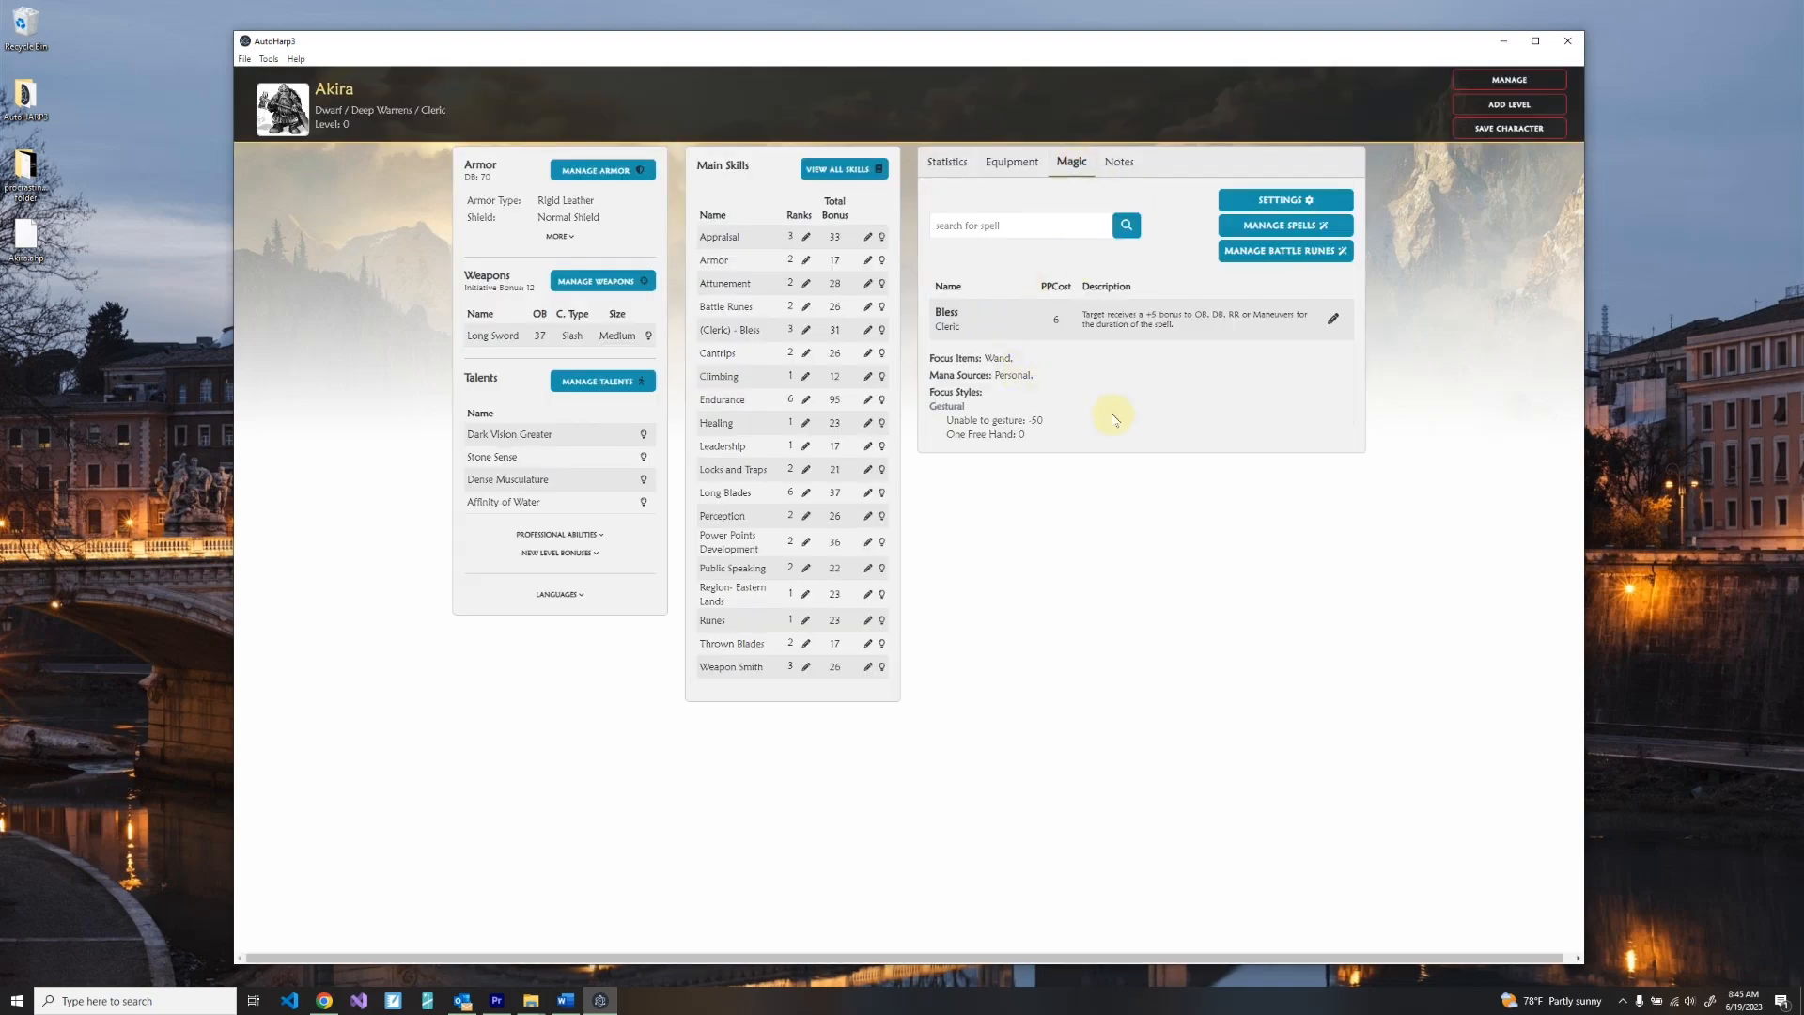